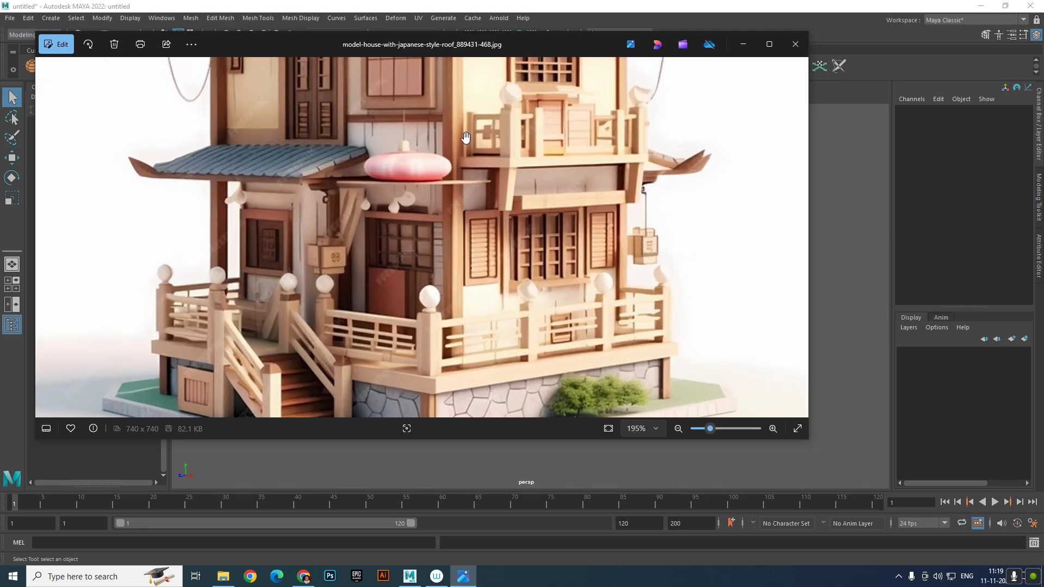
Zoom in and out on the Japanese house reference picture in Photos
scroll(470, 160, "down", 4)
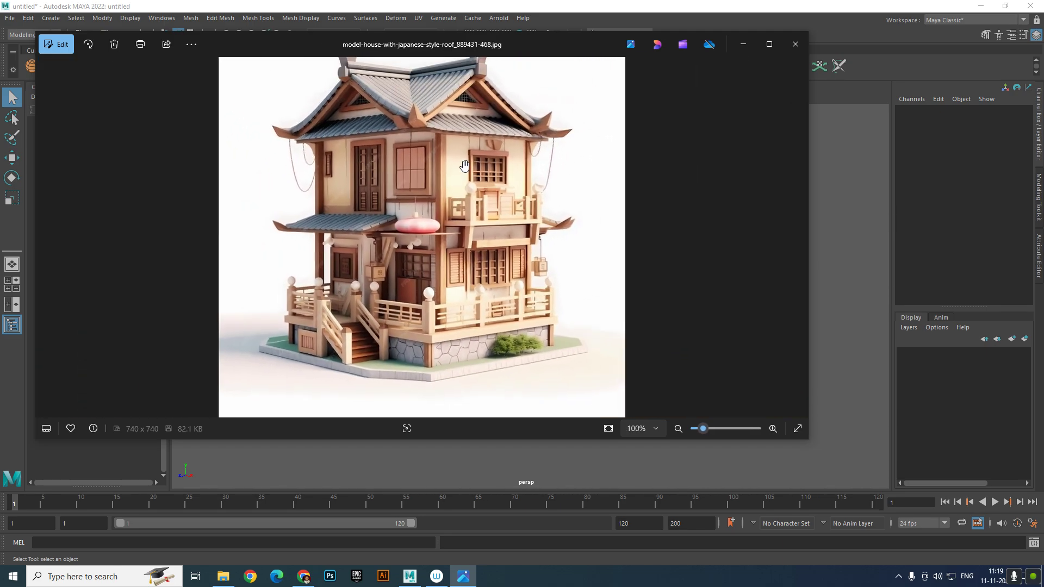
scroll(455, 183, "up", 1)
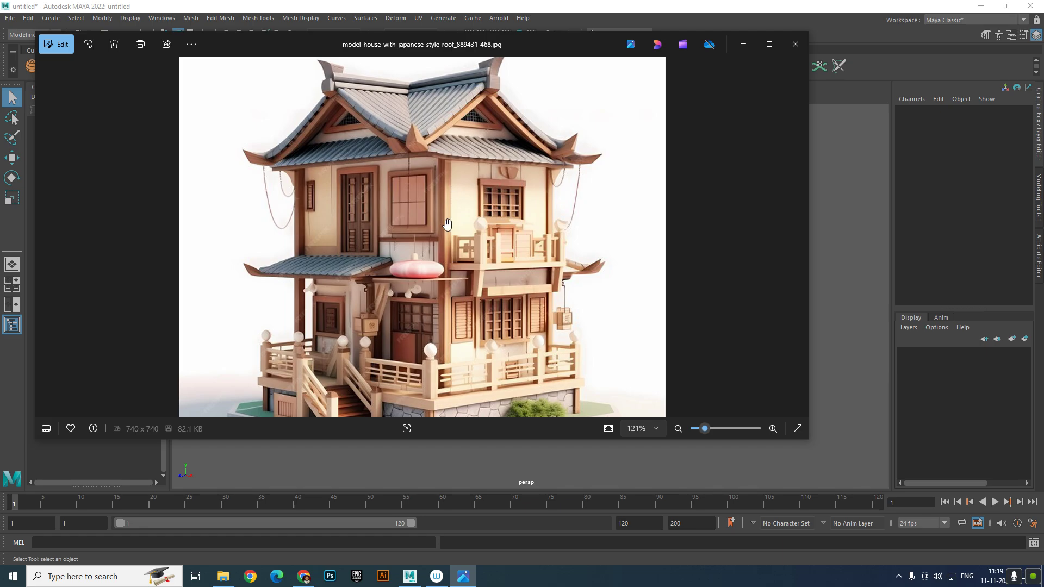
scroll(446, 228, "up", 2)
scroll(429, 275, "down", 3)
scroll(439, 373, "up", 2)
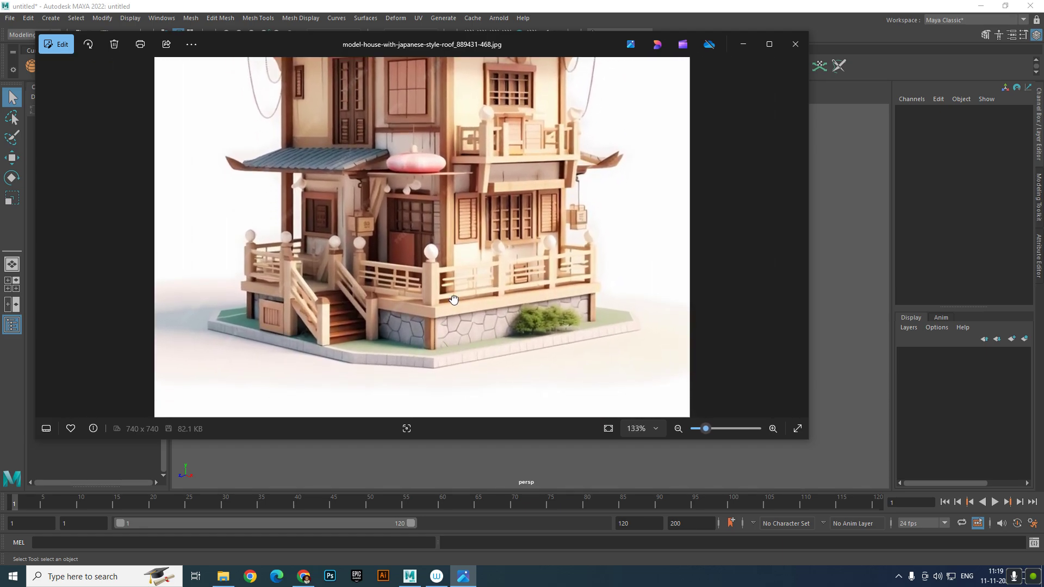
scroll(453, 248, "down", 3)
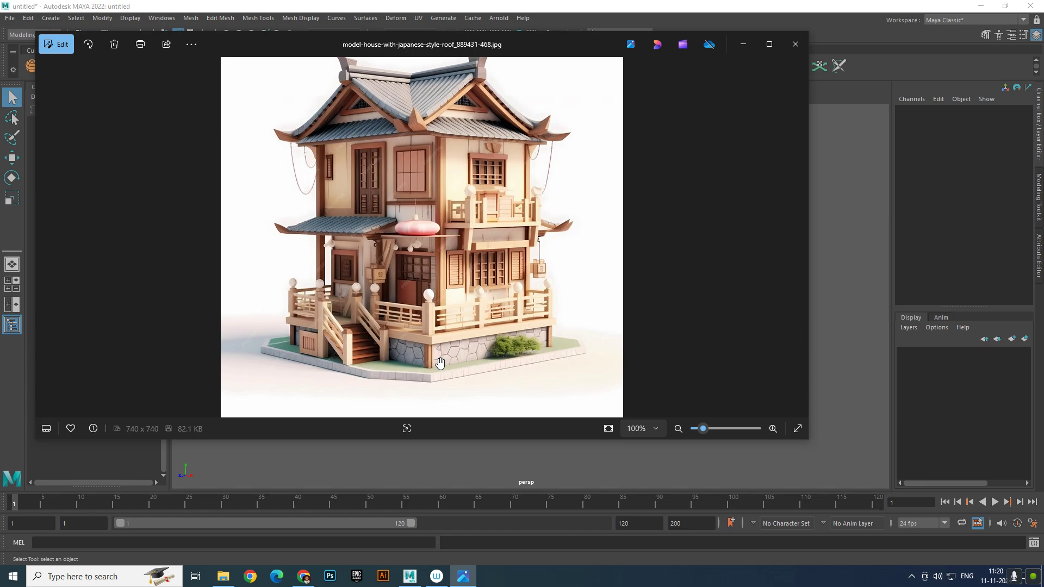
scroll(441, 233, "up", 5)
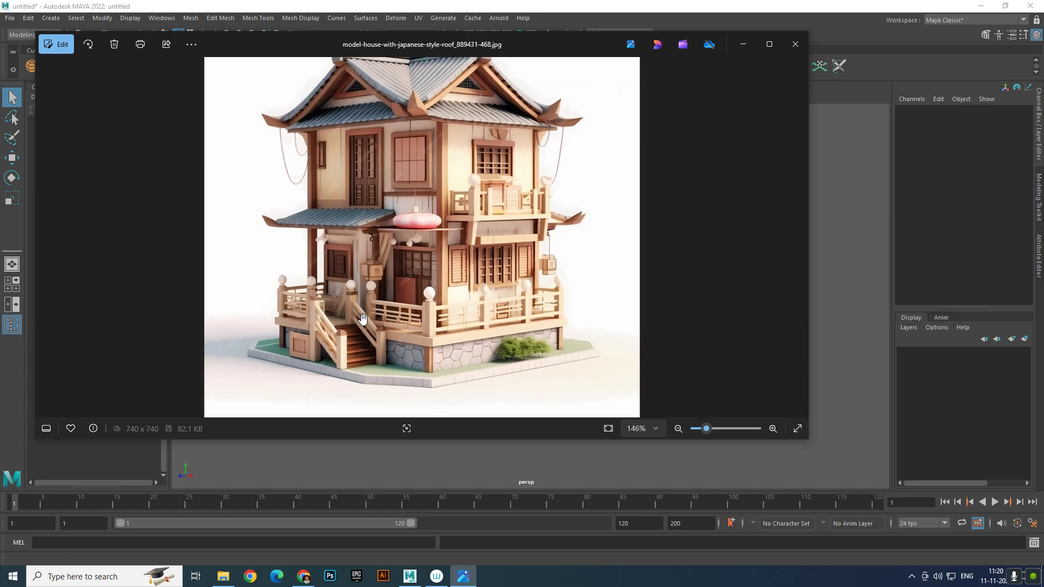
scroll(441, 233, "down", 5)
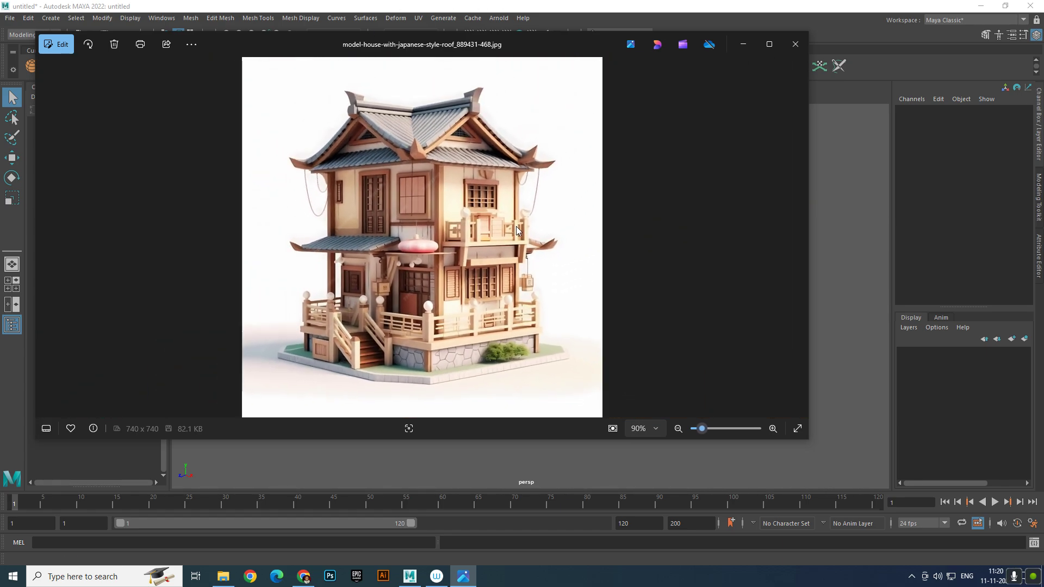
scroll(493, 225, "up", 2)
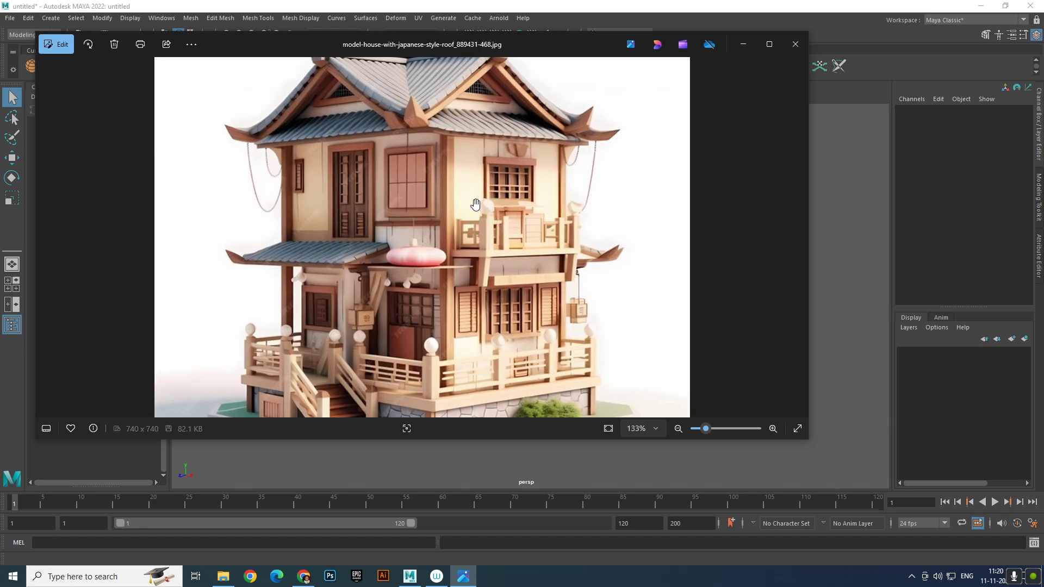
scroll(454, 170, "up", 5)
Pan the zoomed picture to study the roof, then minimize Photos to return to Maya
left_click_drag(484, 352, 487, 238)
scroll(487, 238, "down", 4)
scroll(486, 238, "down", 3)
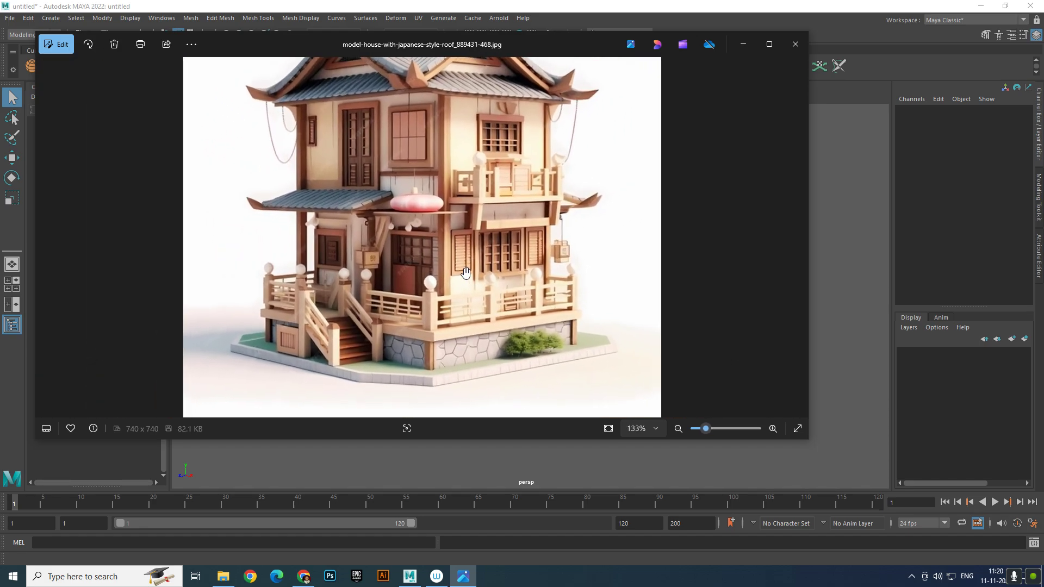
scroll(468, 188, "up", 2)
left_click_drag(468, 188, 436, 139)
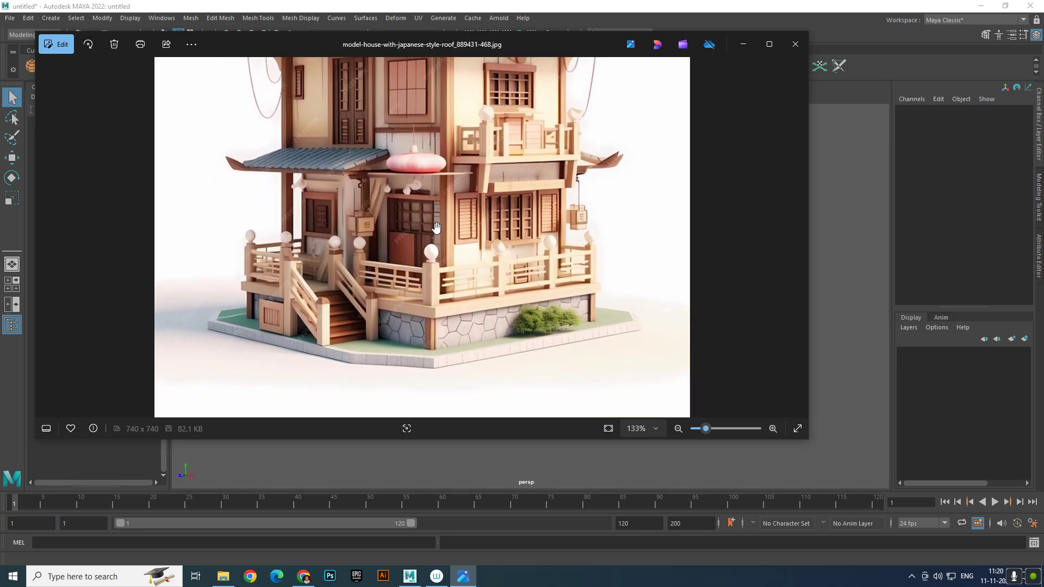
scroll(437, 227, "up", 2)
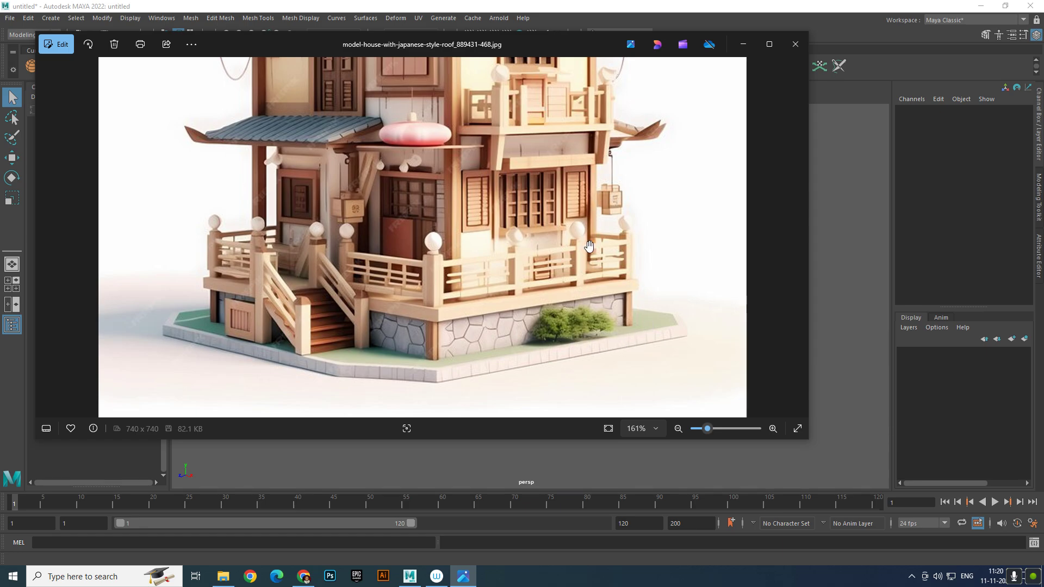
left_click(743, 44)
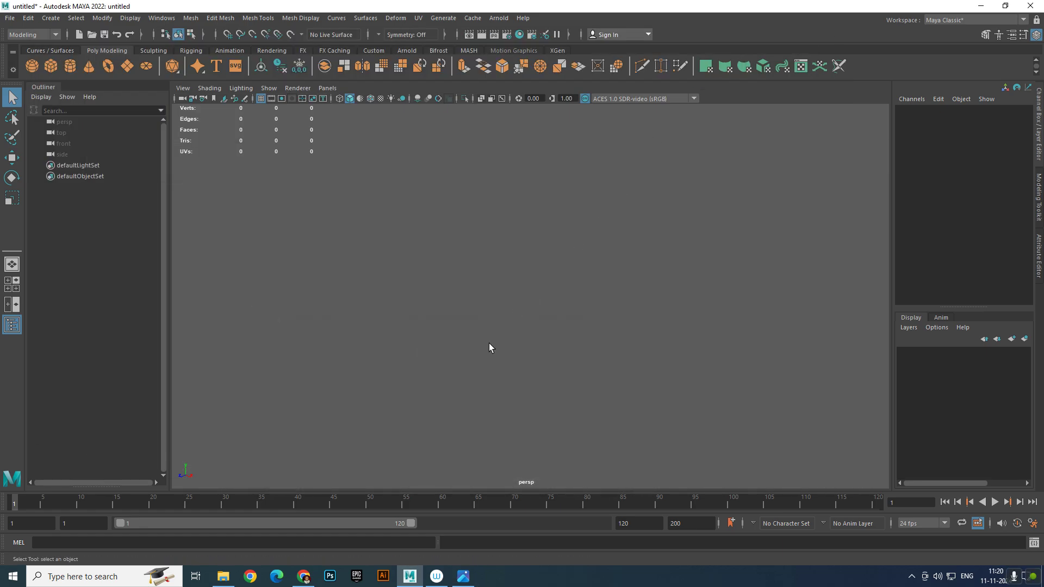
Switch to four views, hide the Poly Count readout and perspective grid, and add a polygon cube
left_click(15, 285)
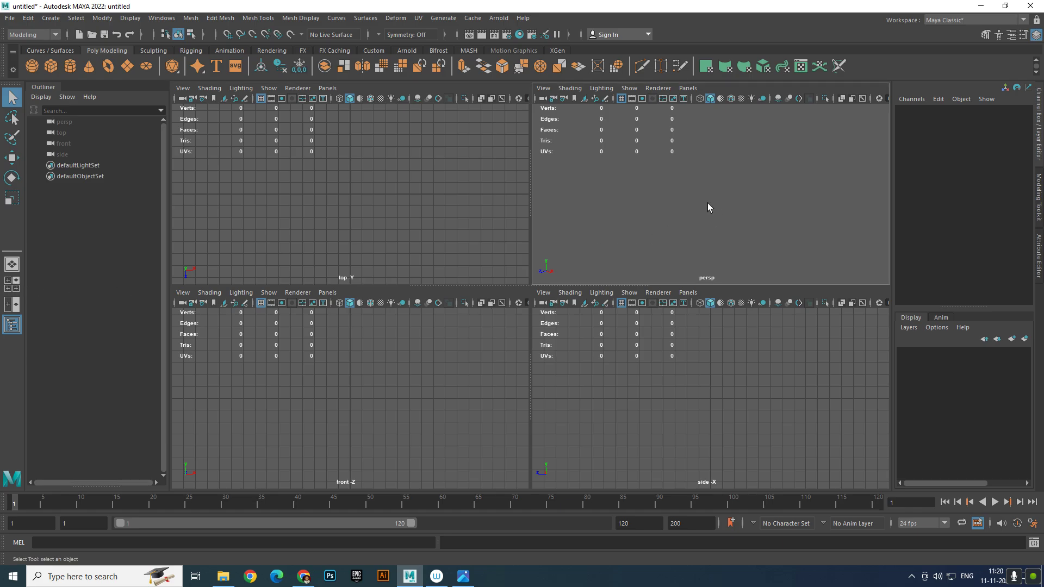
left_click(98, 18)
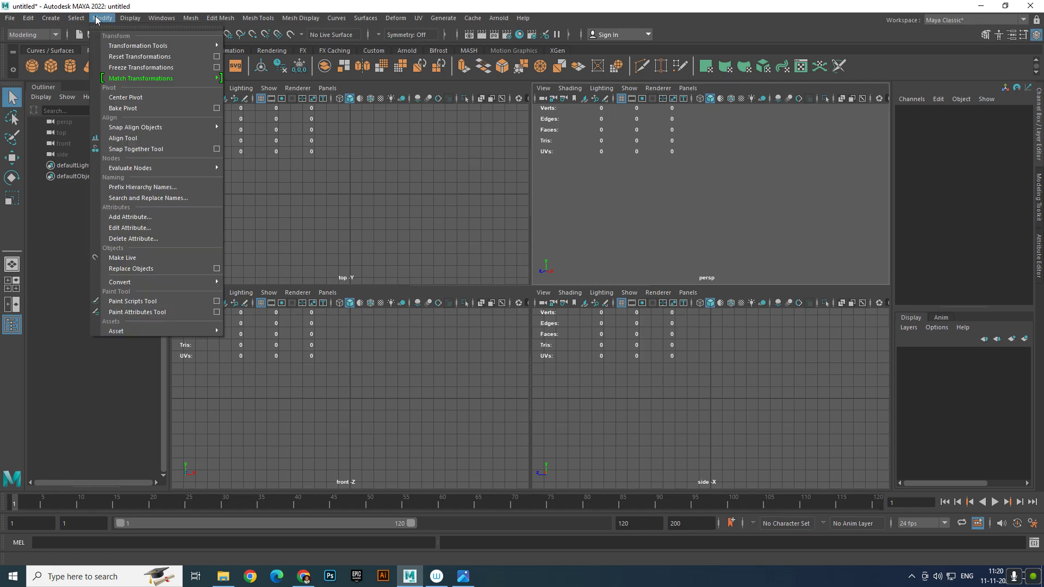
left_click(100, 18)
left_click(102, 19)
mouse_move(125, 21)
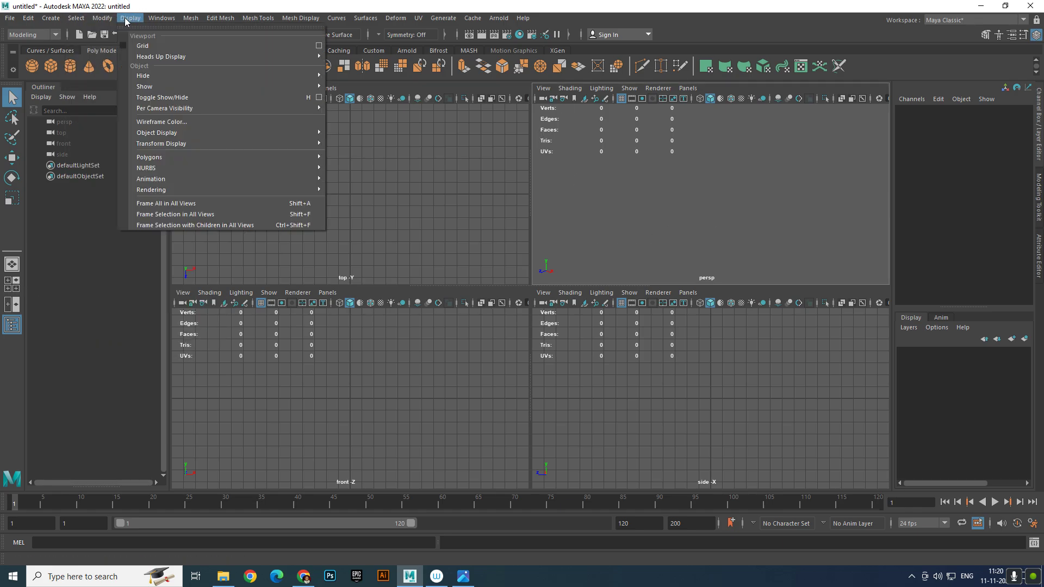
mouse_move(310, 56)
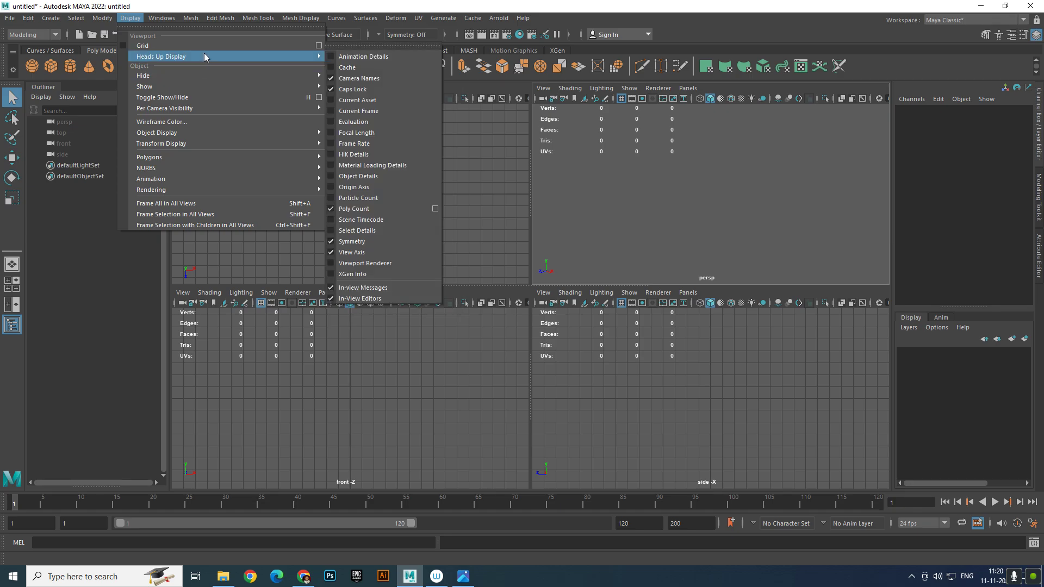
left_click(340, 209)
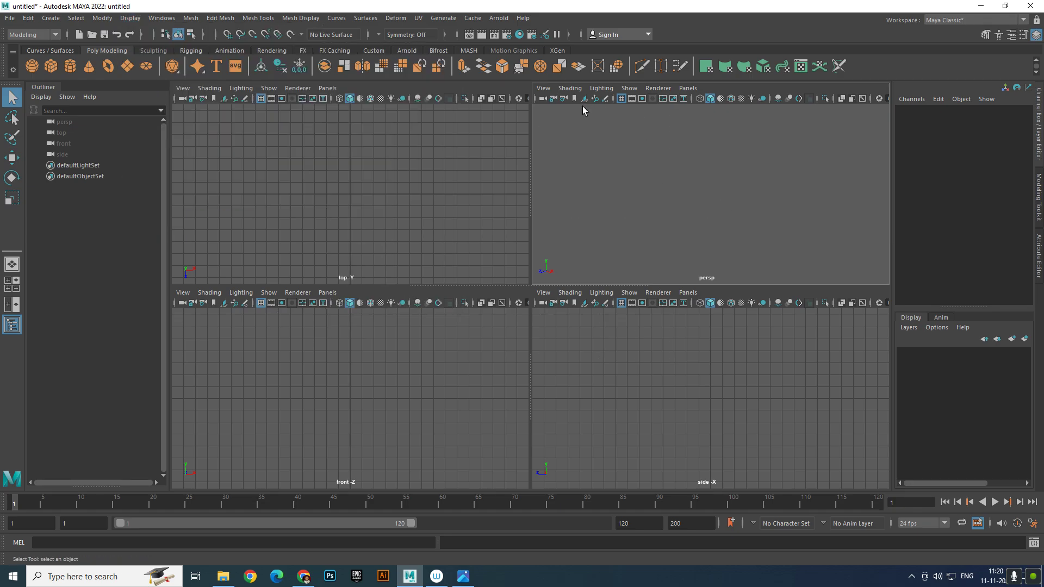
left_click(620, 100)
left_click(51, 67)
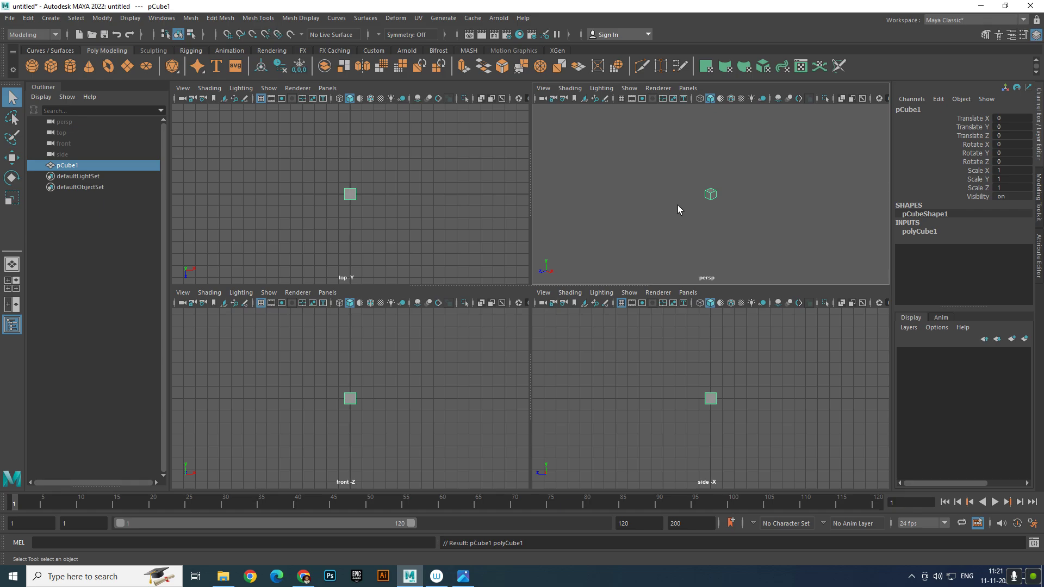
Scale pCube1 to 10 in X and Z, then bring up the Time Slider preferences
key("w")
left_click(1022, 169)
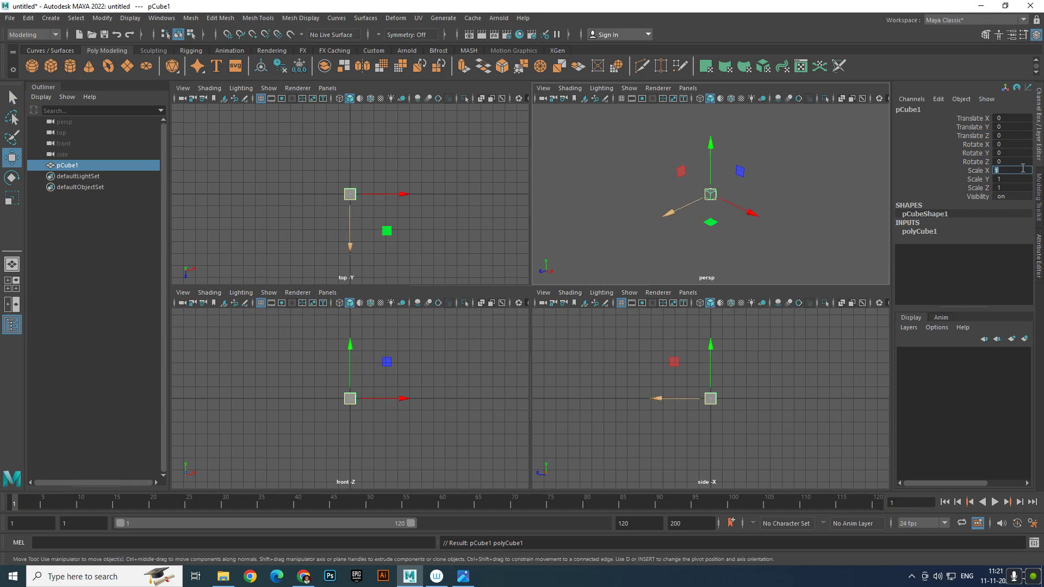
type("10")
key("Return")
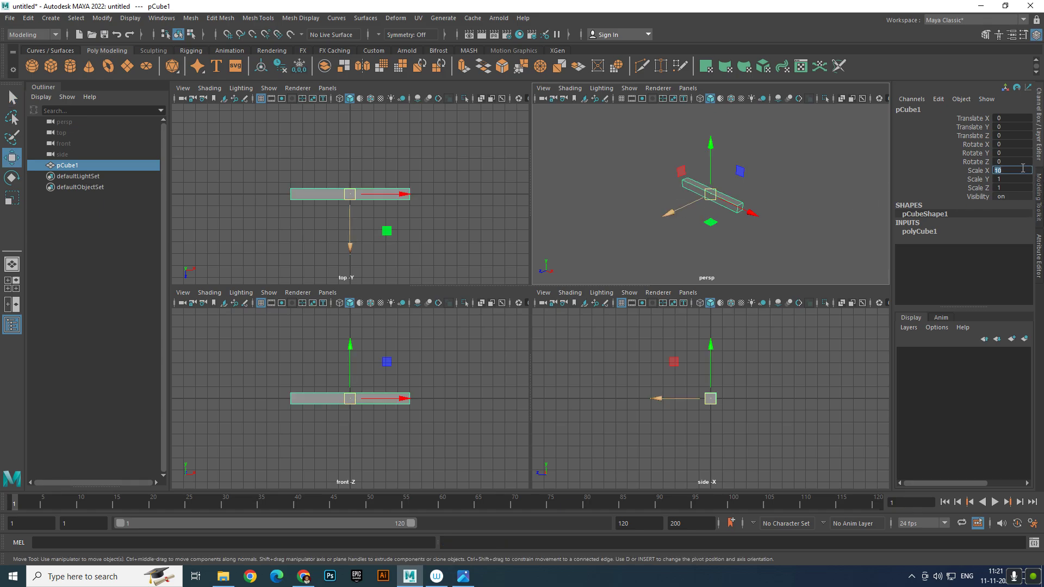
left_click(1012, 187)
type("10")
key("Return")
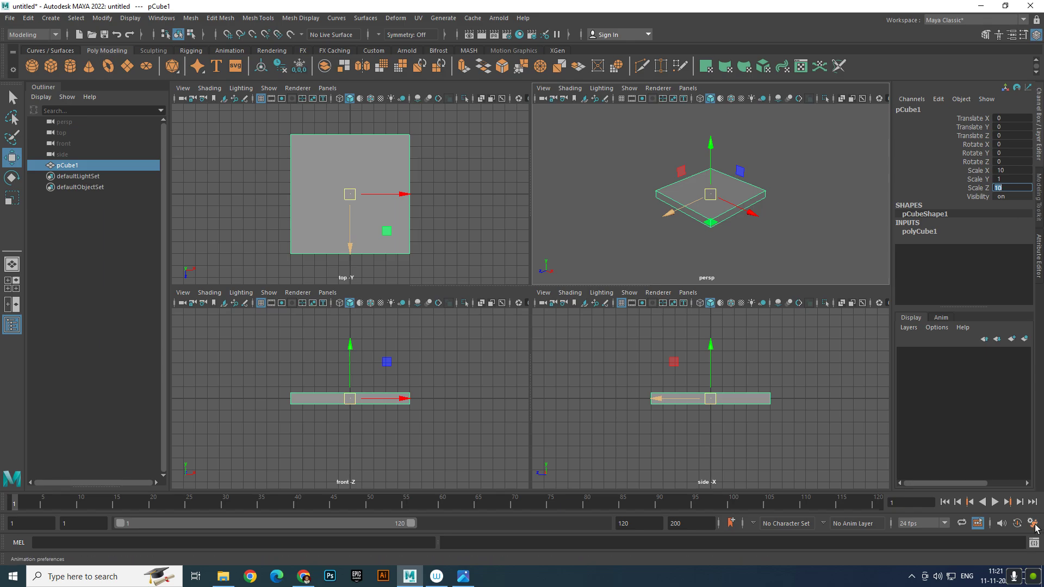
left_click(1017, 523)
In Preferences Settings, change Linear working units from centimeter to foot and save
scroll(342, 288, "down", 3)
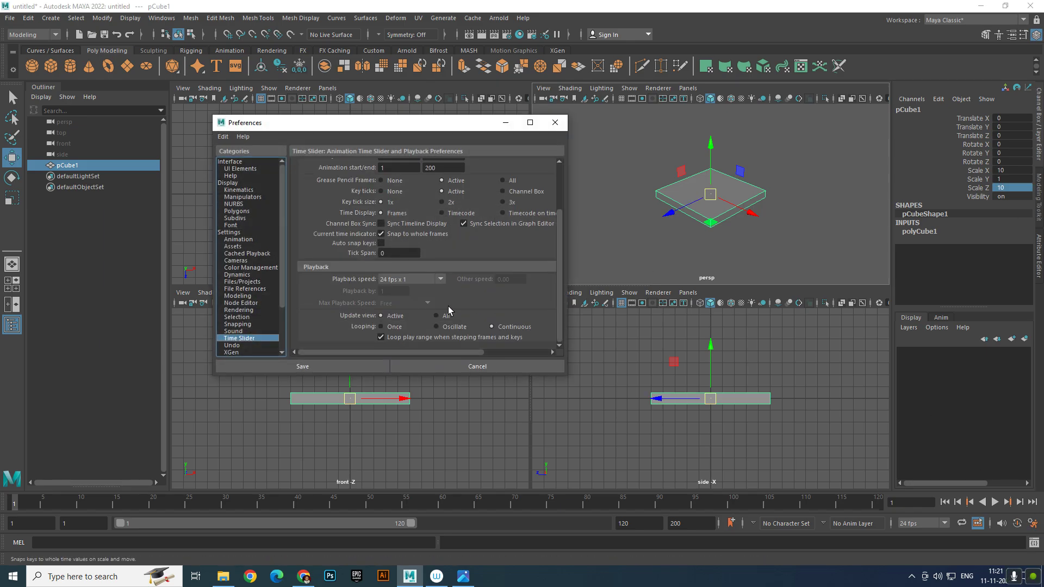
left_click(229, 232)
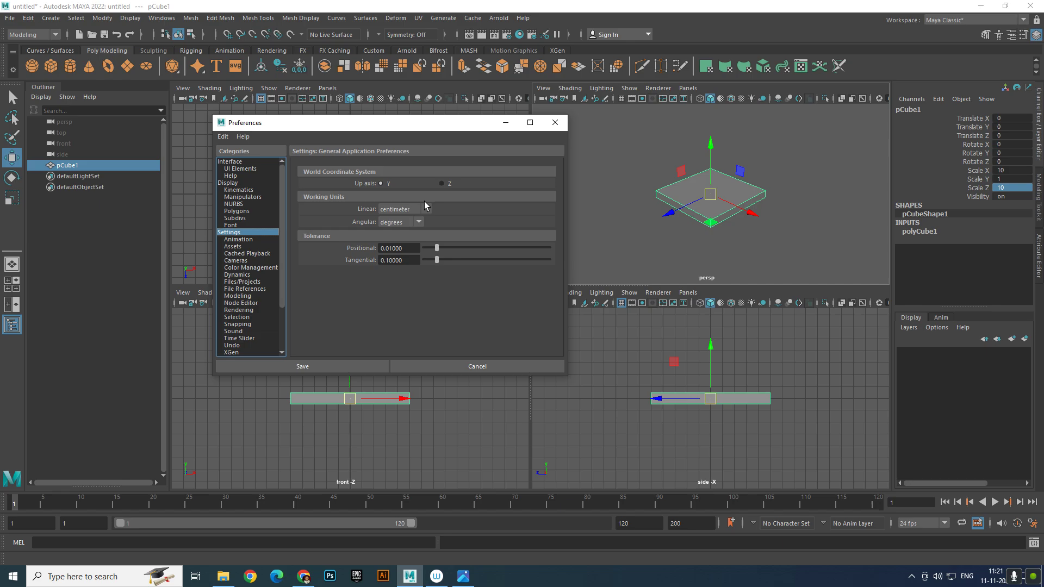
left_click(402, 210)
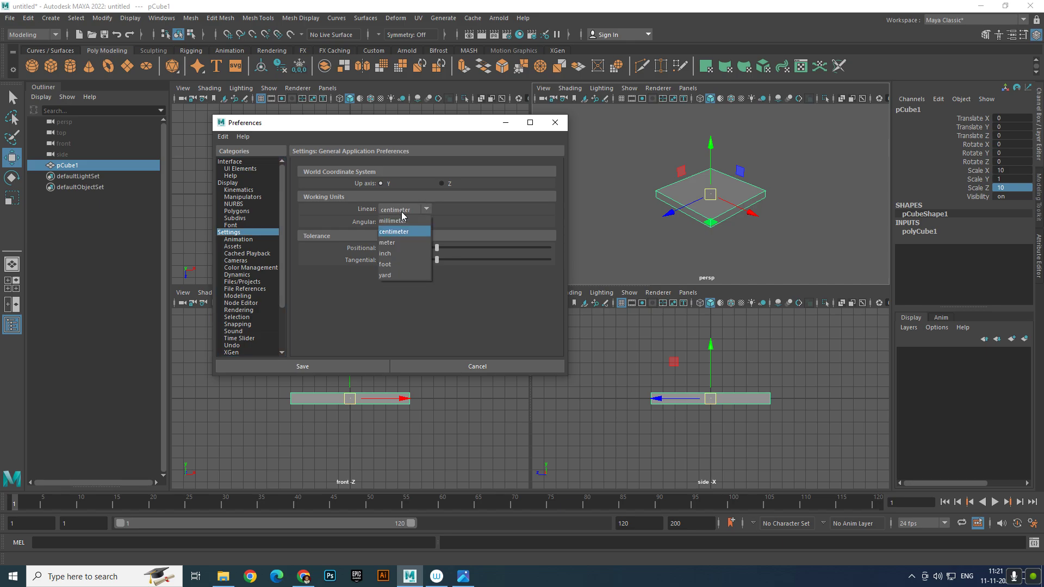
left_click(413, 264)
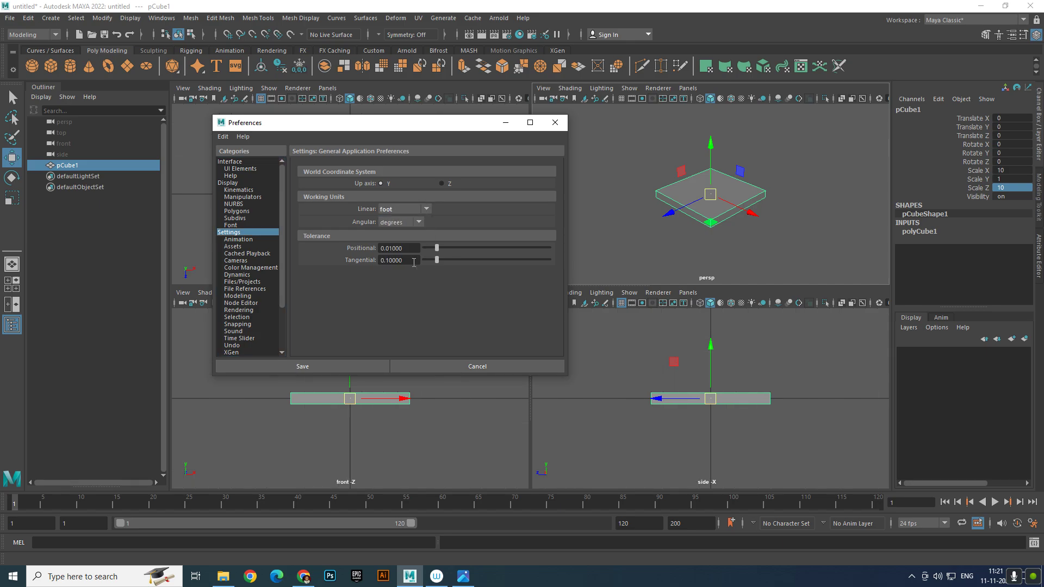
left_click(331, 366)
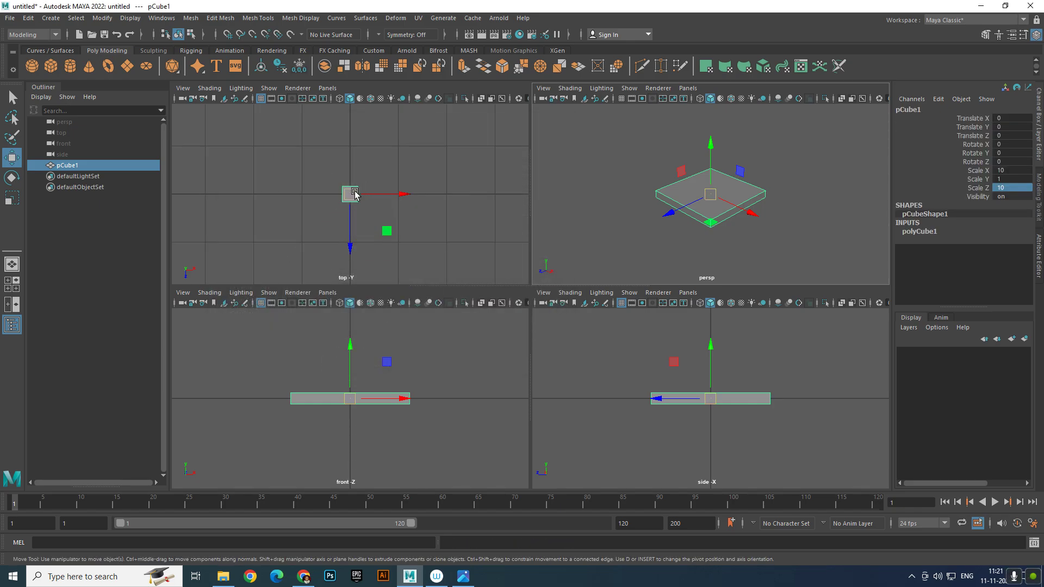
Try an X scale of 15 on the slab, then delete it
double_click(1016, 170)
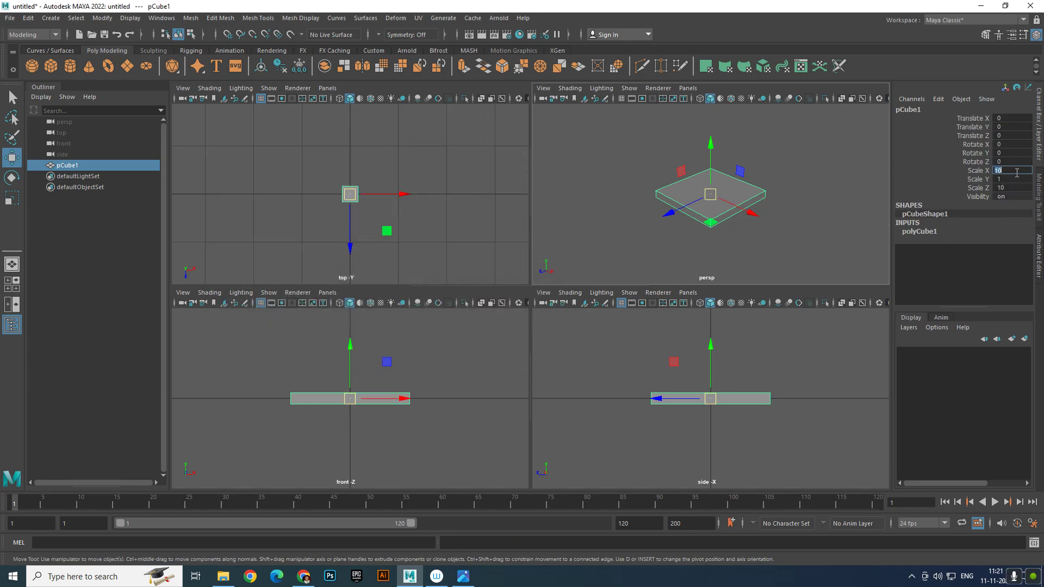
type("15")
key("Return")
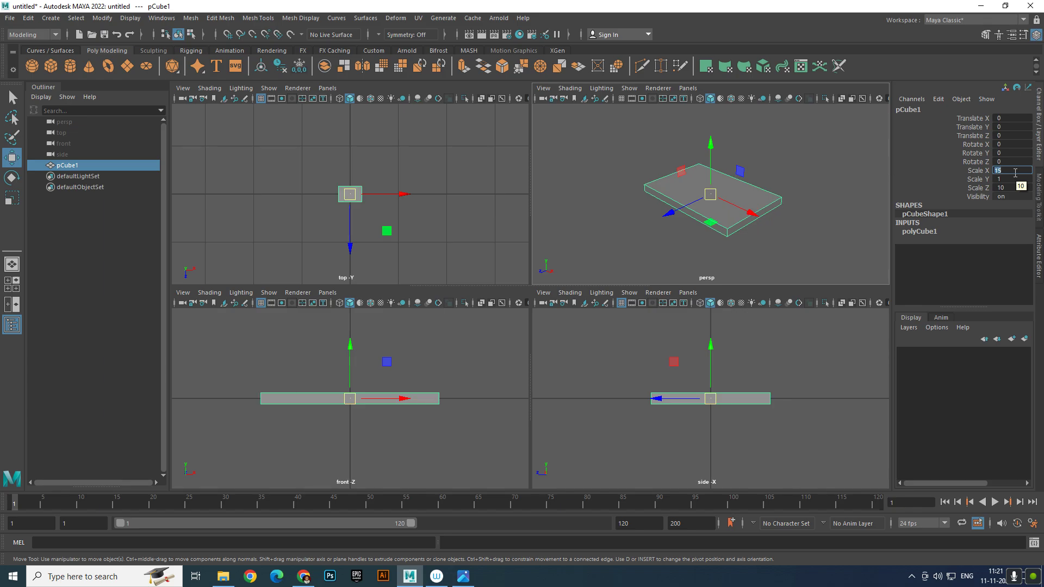
left_click(743, 230)
left_click(705, 214)
key("Delete")
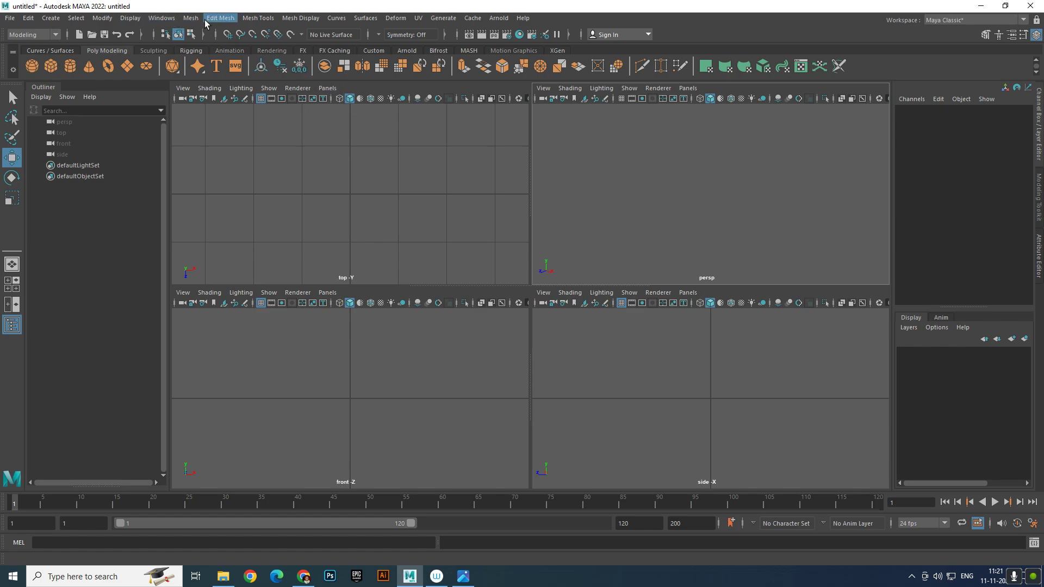
Create a new polygon cube, deleting an accidentally added cylinder
left_click(45, 18)
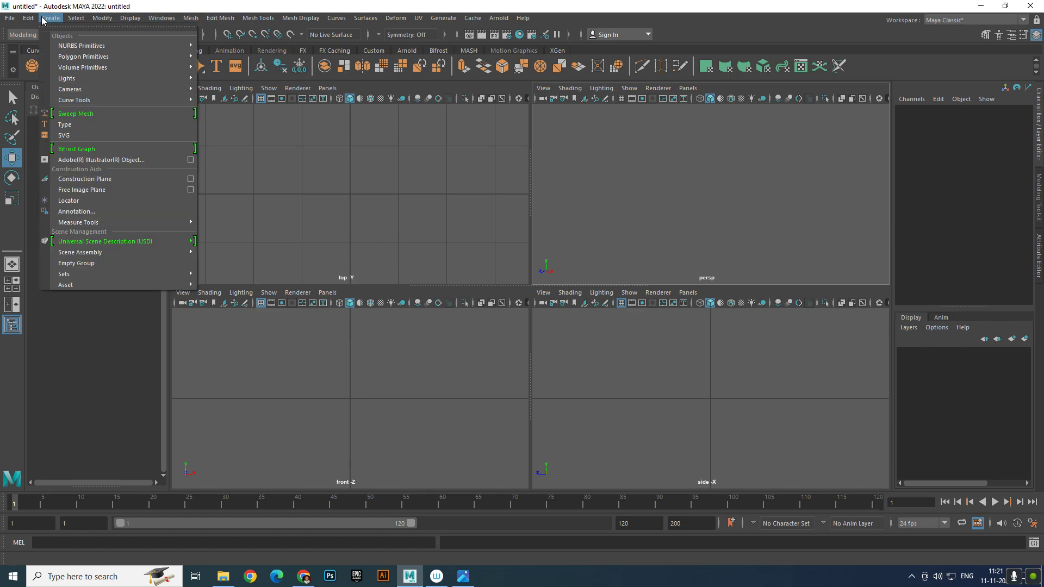
mouse_move(161, 76)
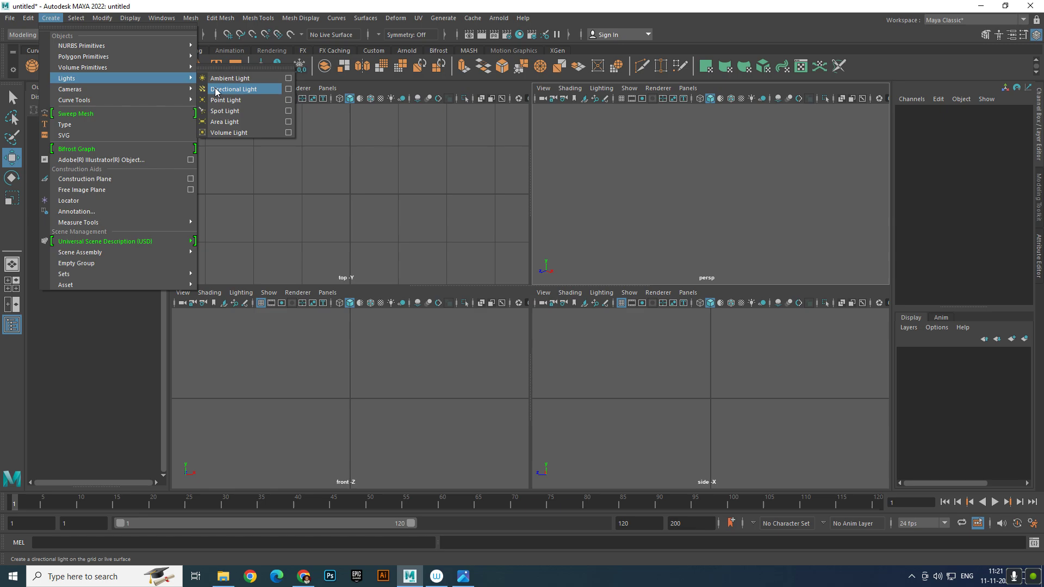
mouse_move(137, 58)
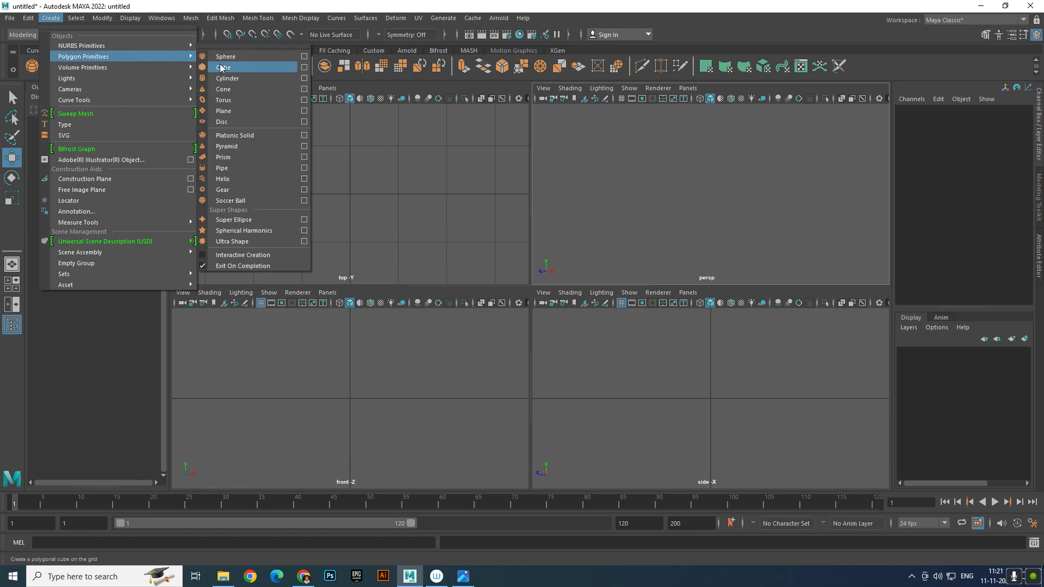
left_click(239, 78)
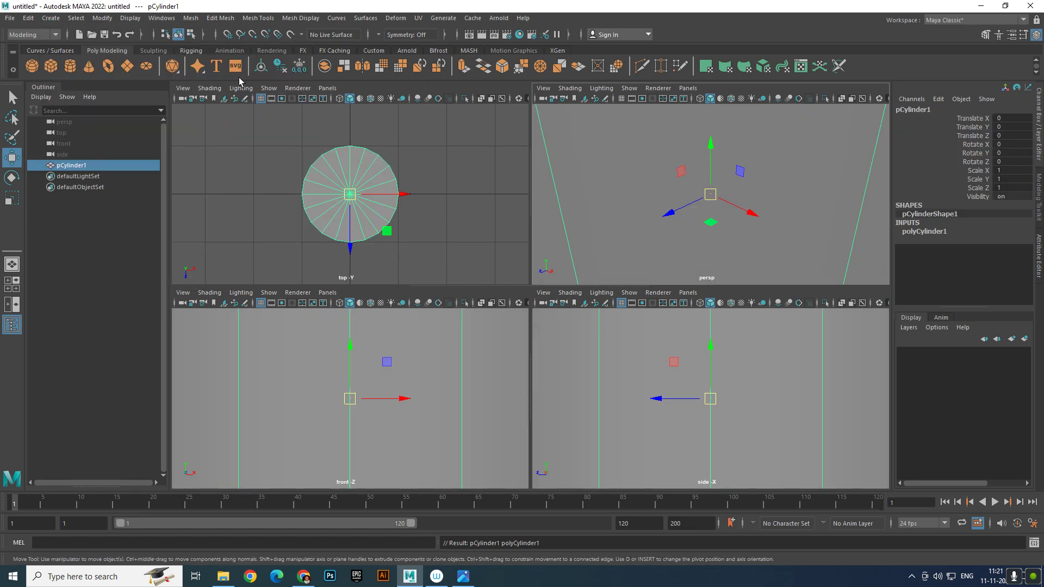
key("Delete")
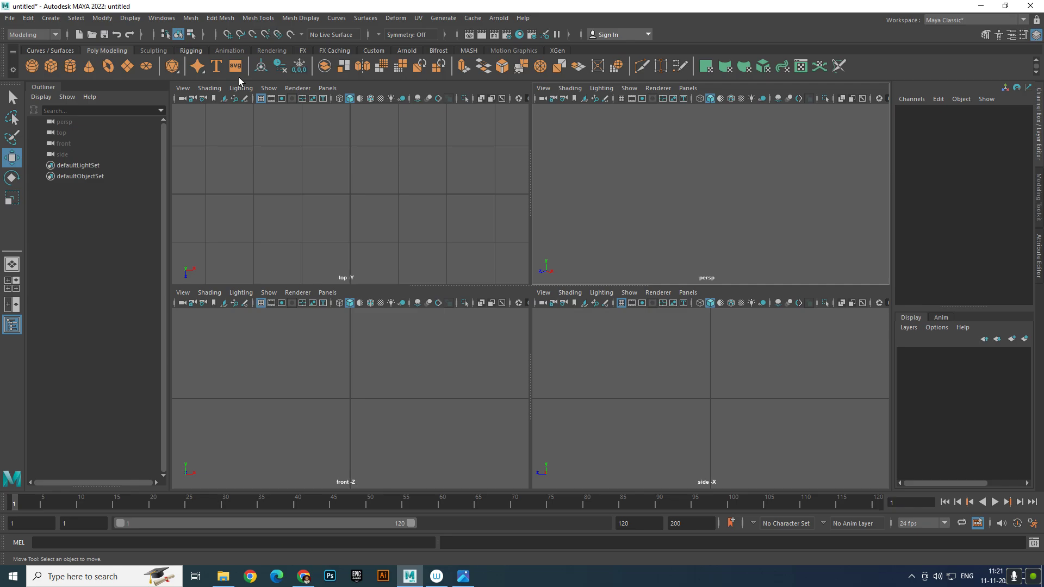
left_click(52, 18)
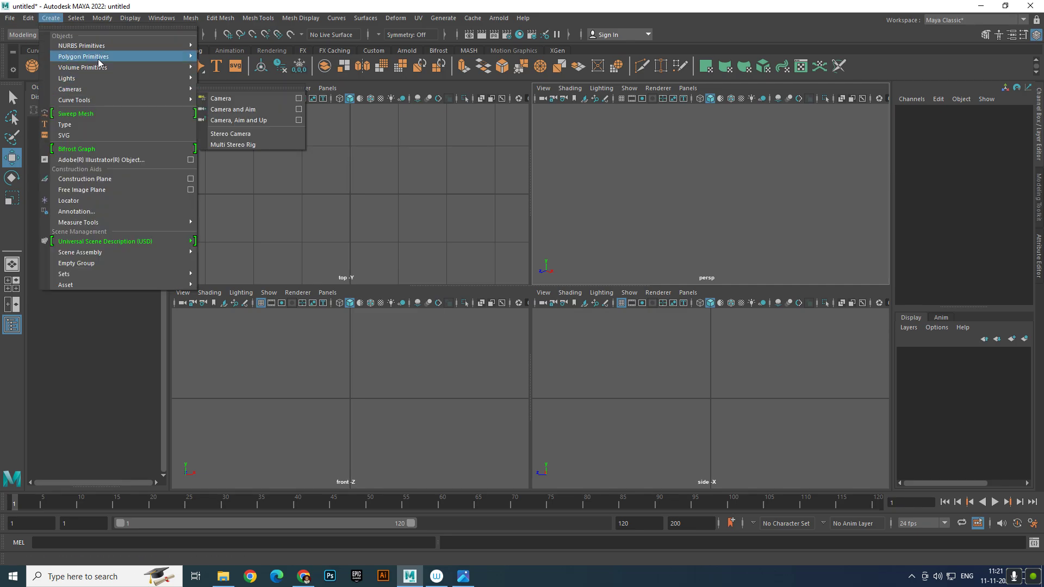
mouse_move(99, 57)
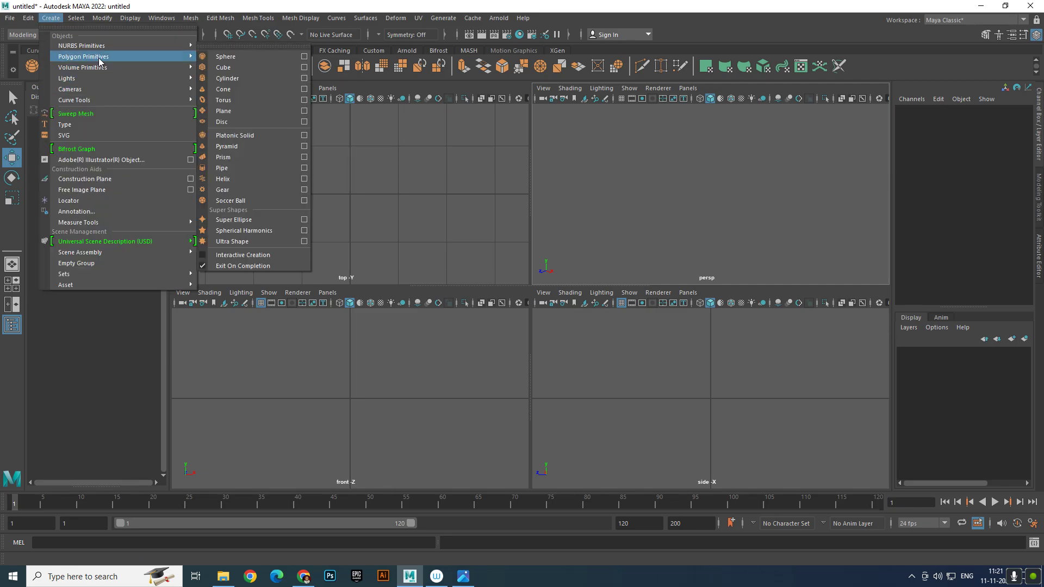
left_click(226, 67)
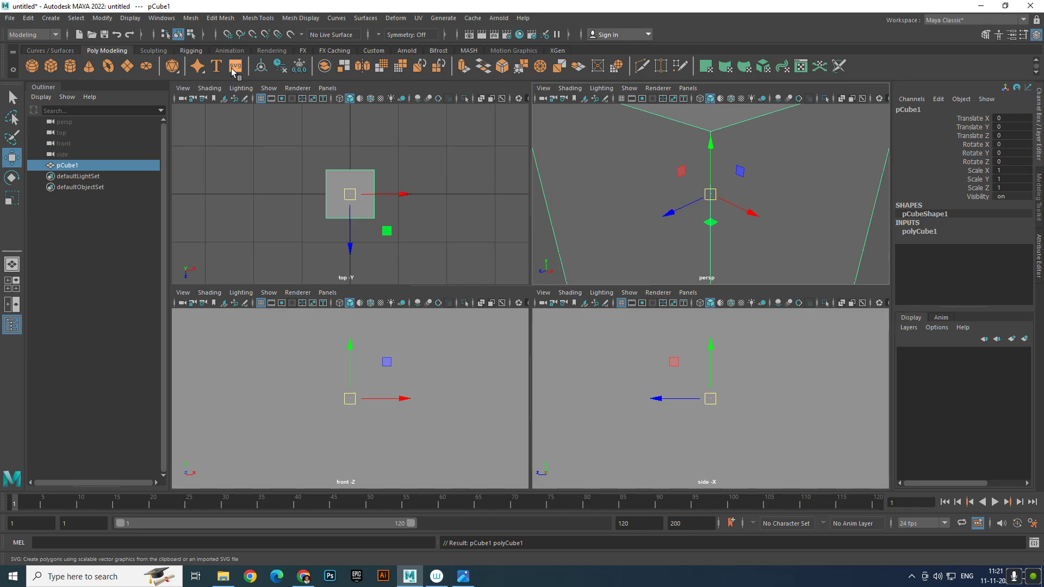
Scale the new cube to 15 in X and 10 in Z
scroll(402, 333, "down", 3)
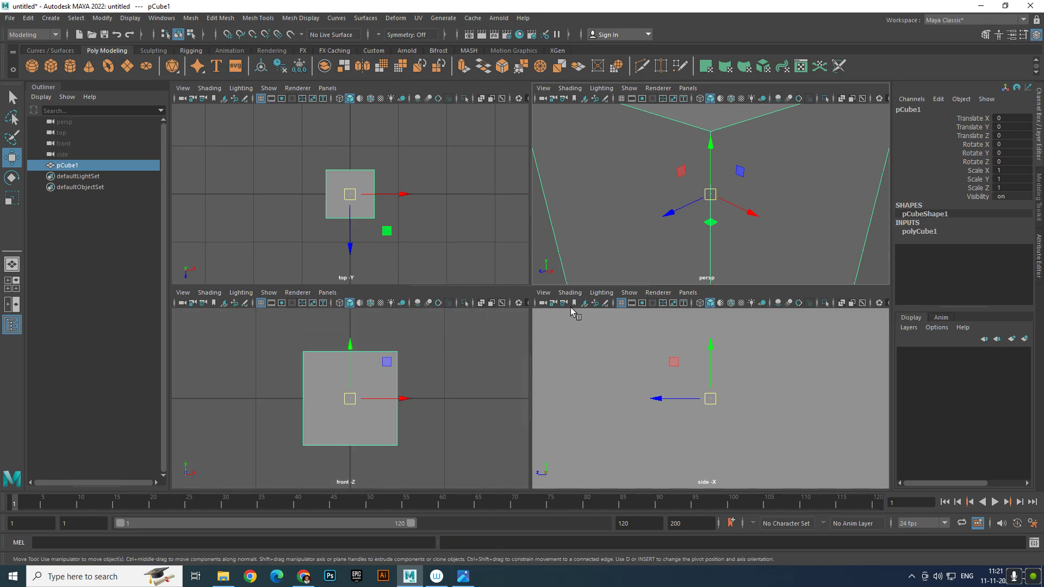
scroll(825, 220, "down", 5)
left_click_drag(788, 223, 800, 212, "alt")
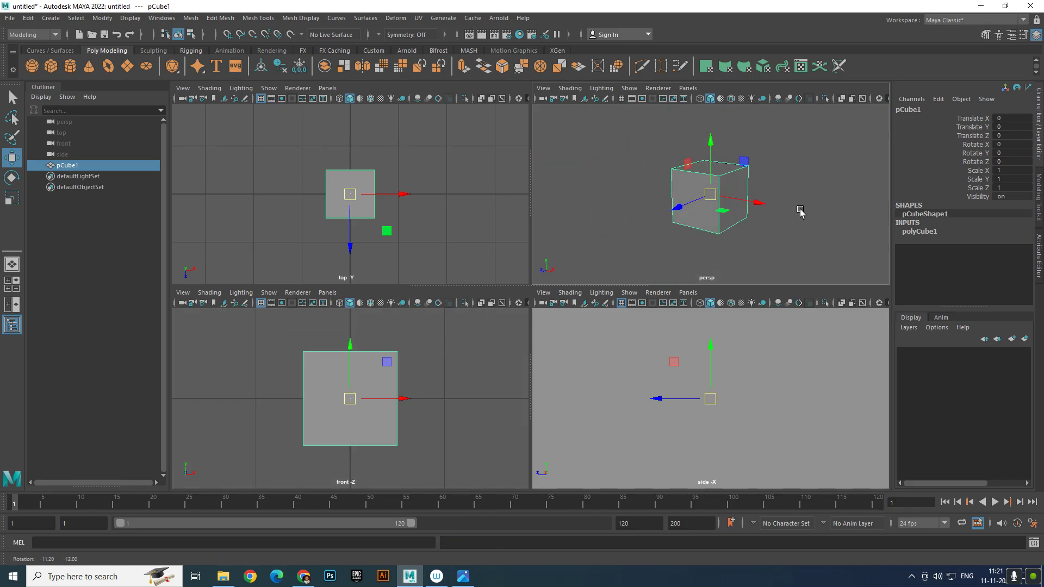
double_click(1014, 171)
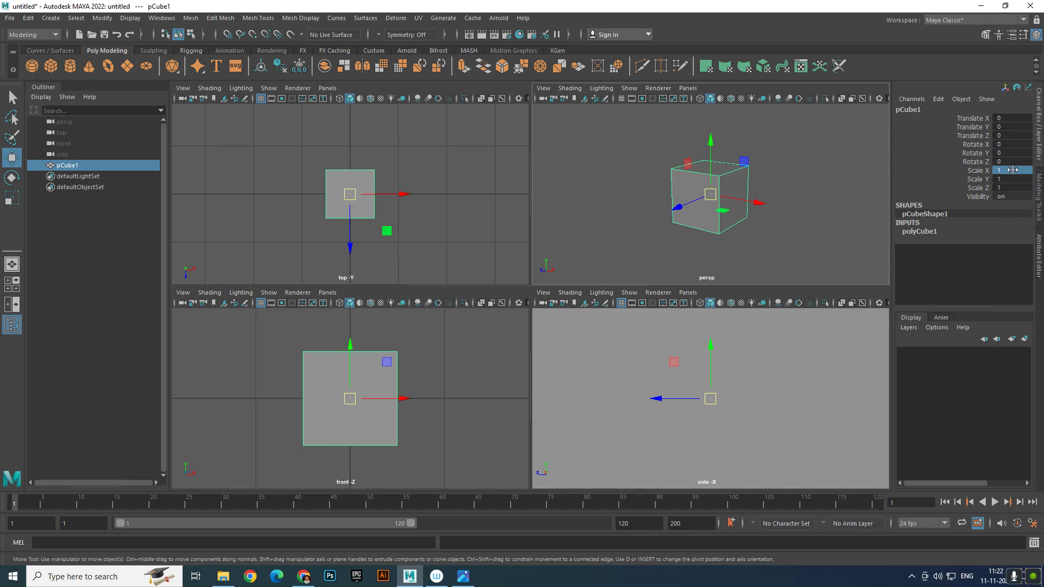
type("15")
key("Return")
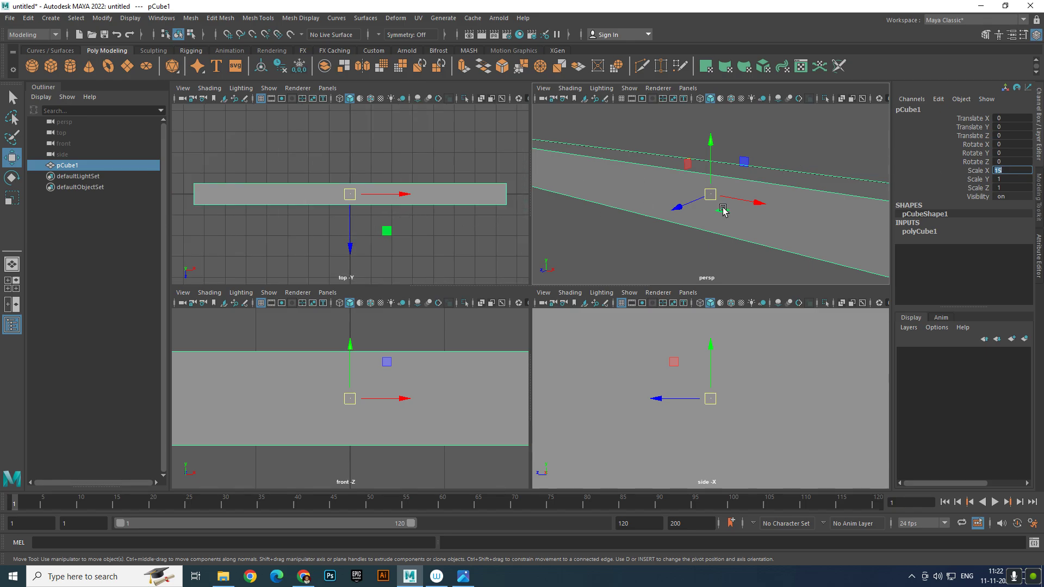
scroll(815, 217, "down", 5)
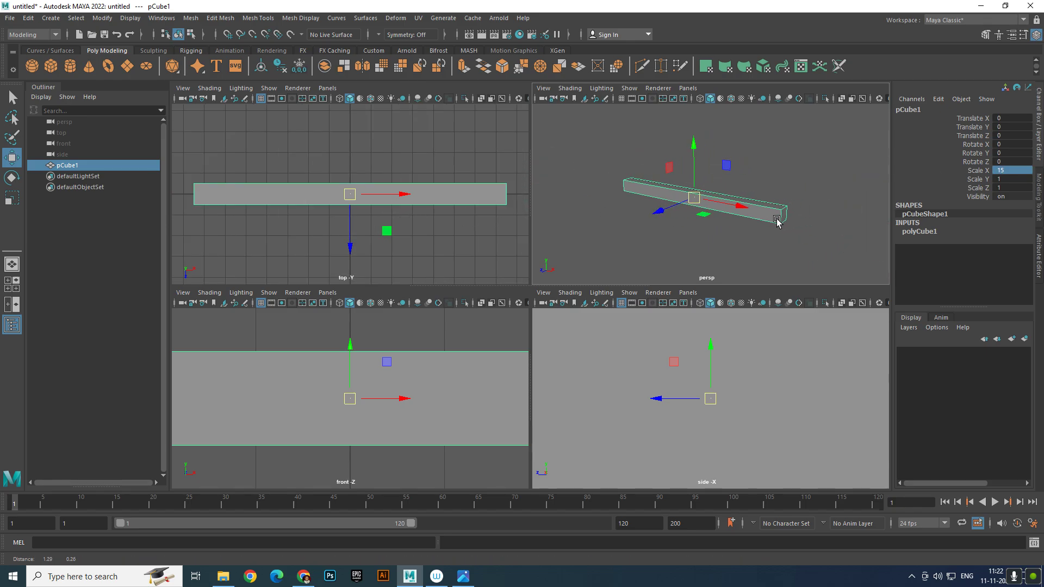
double_click(1005, 186)
type("10")
key("Return")
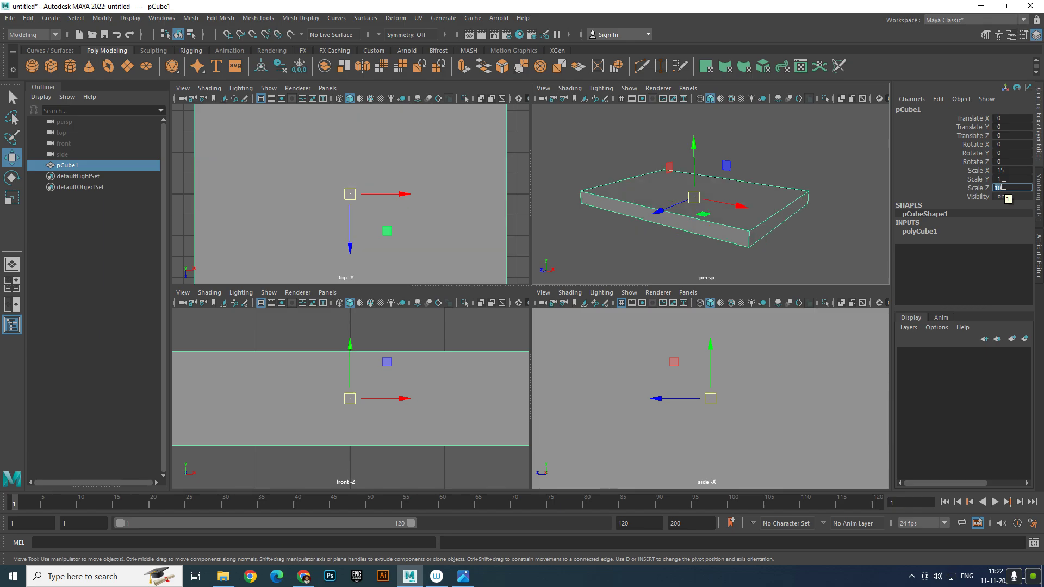
scroll(492, 183, "down", 5)
scroll(379, 231, "up", 2)
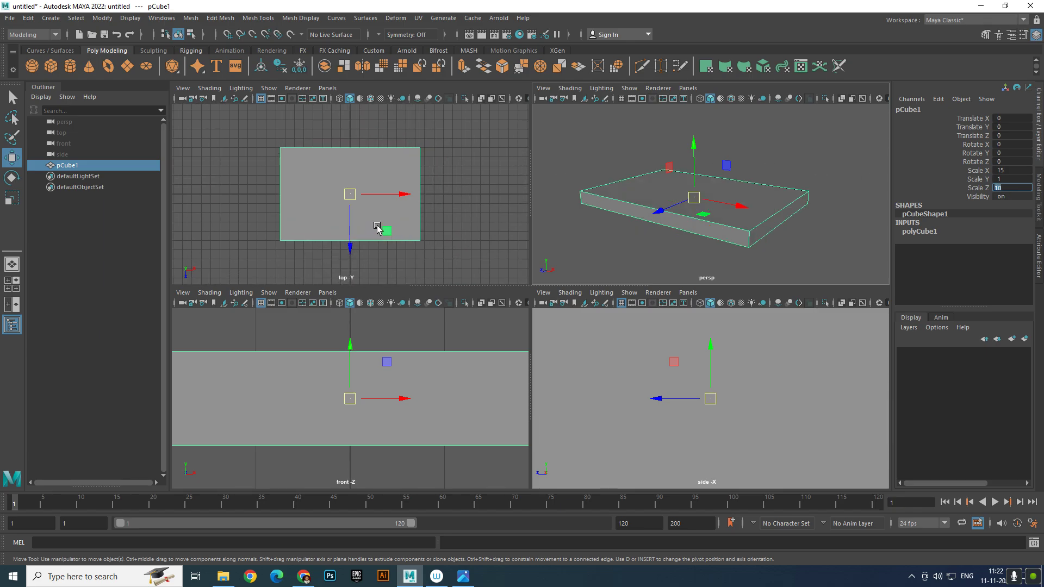
Widen the cube to 20 in X and 15 in Z
double_click(1018, 178)
double_click(1020, 171)
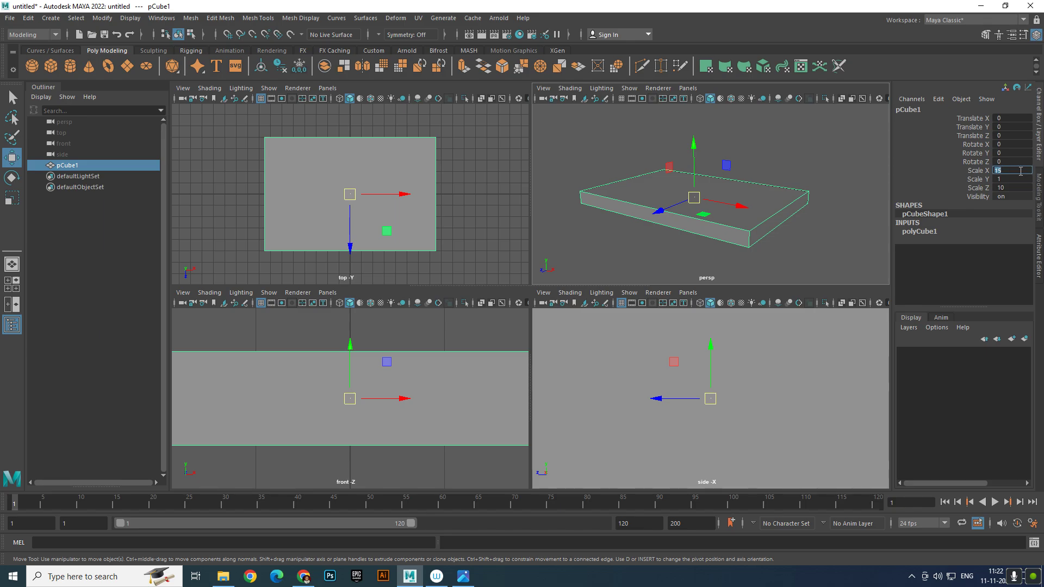
type("20")
key("Return")
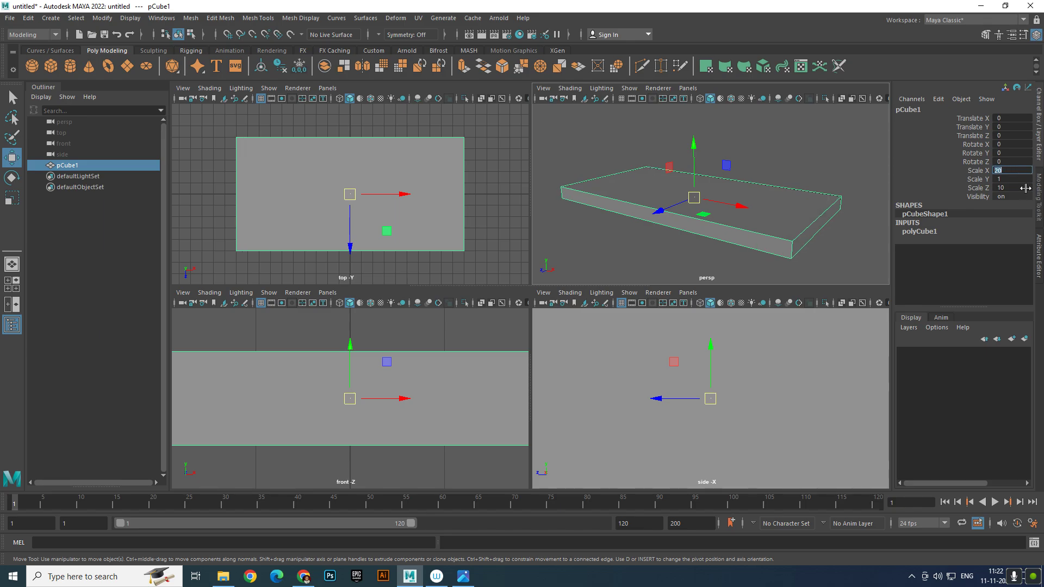
double_click(1020, 185)
type("1")
key("Return")
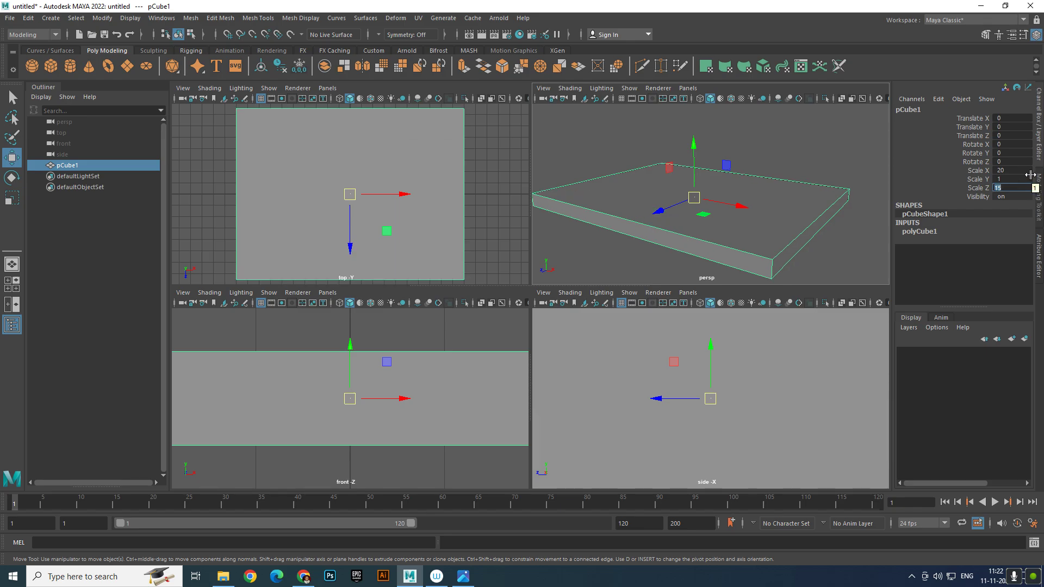
Set the cube's Y scale to 1, making a thin slab
left_click(786, 158)
right_click_drag(785, 160, 902, 232, "alt")
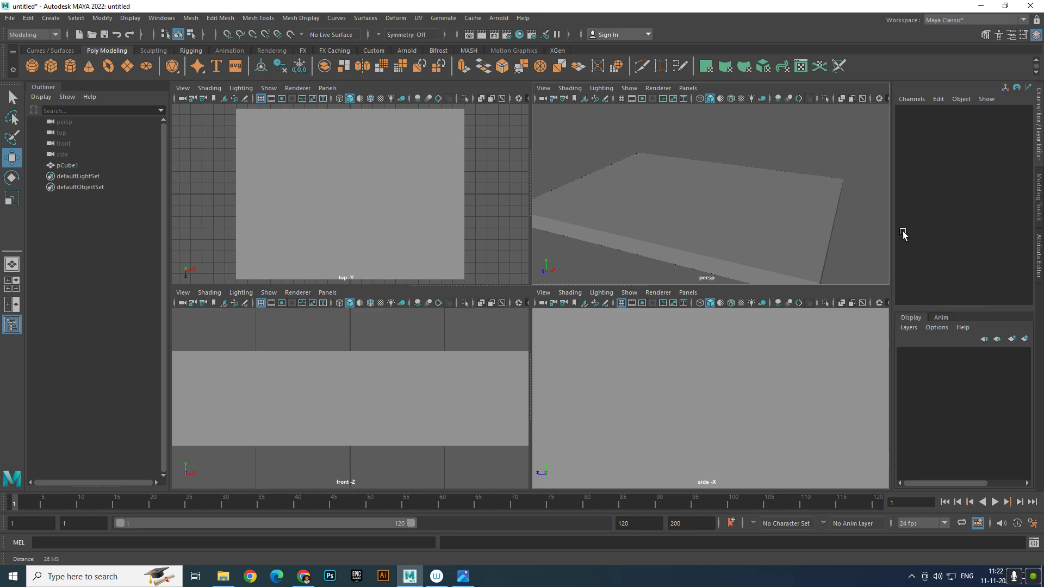
left_click_drag(902, 234, 741, 179, "alt")
left_click(679, 226)
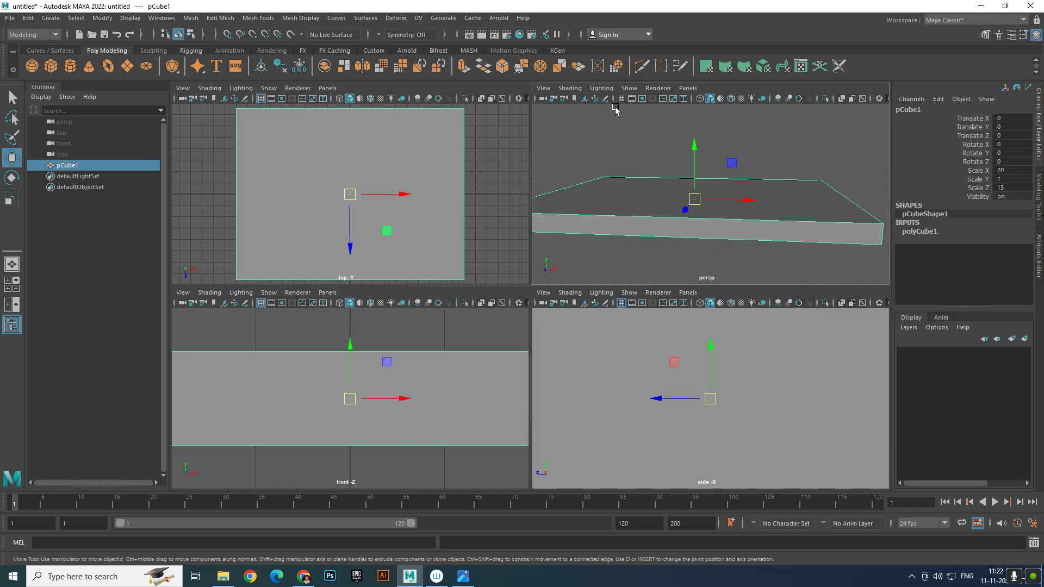
left_click(1013, 179)
type("0")
key("Return")
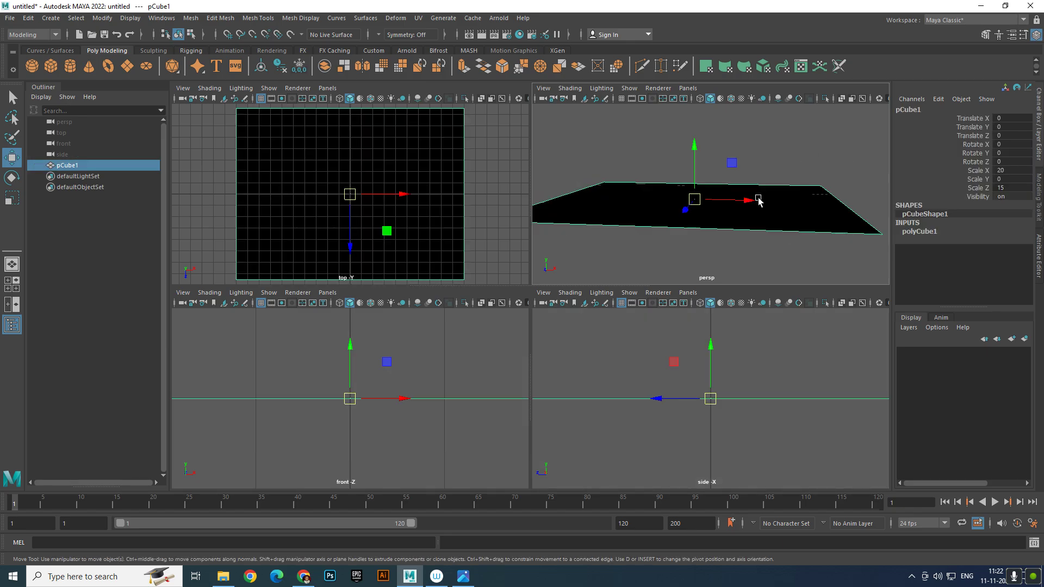
double_click(1022, 179)
type("1")
key("Return")
left_click(715, 153)
left_click(723, 182)
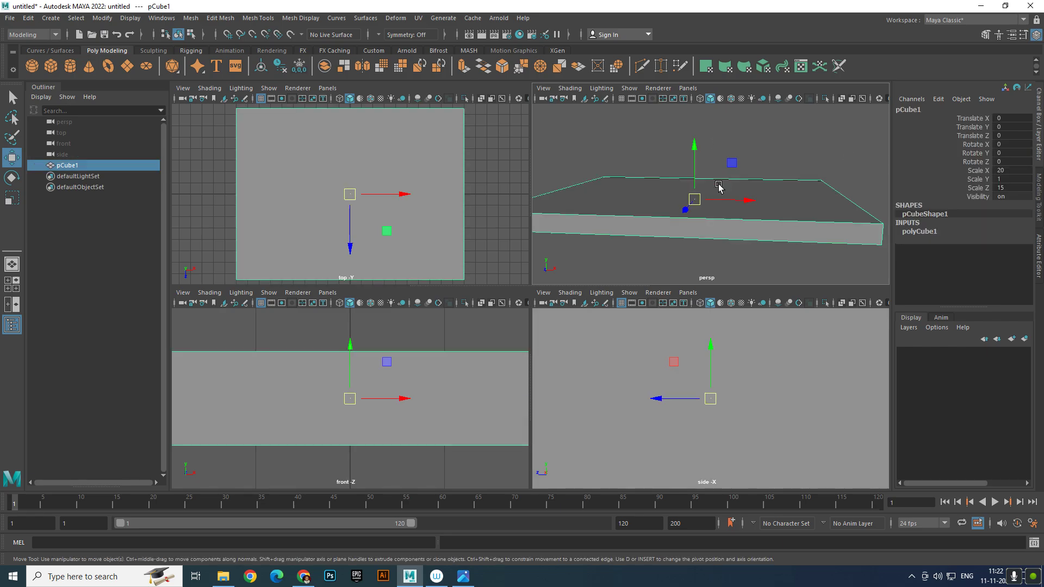
scroll(663, 329, "down", 3)
scroll(462, 407, "down", 3)
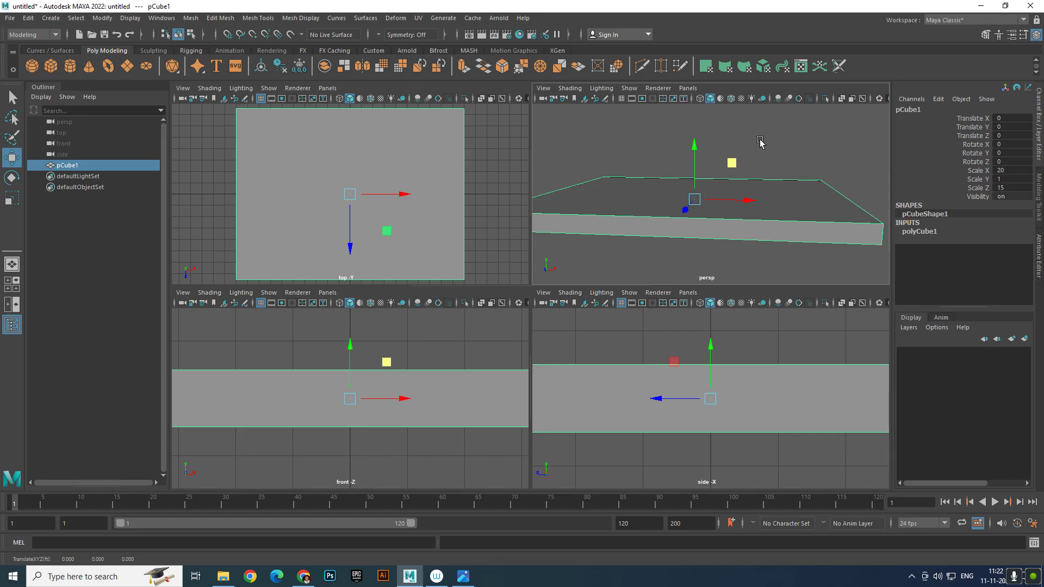
Maximize the perspective view and select the slab's vertical corner edges
key("space")
scroll(529, 309, "down", 5)
scroll(551, 314, "up", 3)
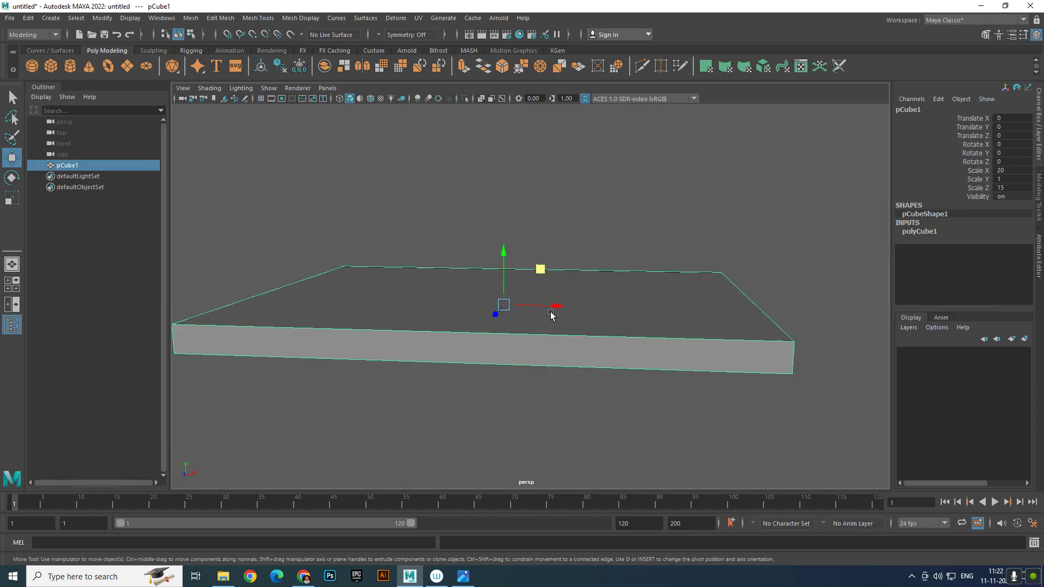
left_click_drag(550, 314, 497, 316, "alt")
right_click_drag(491, 329, 489, 246)
left_click(530, 387)
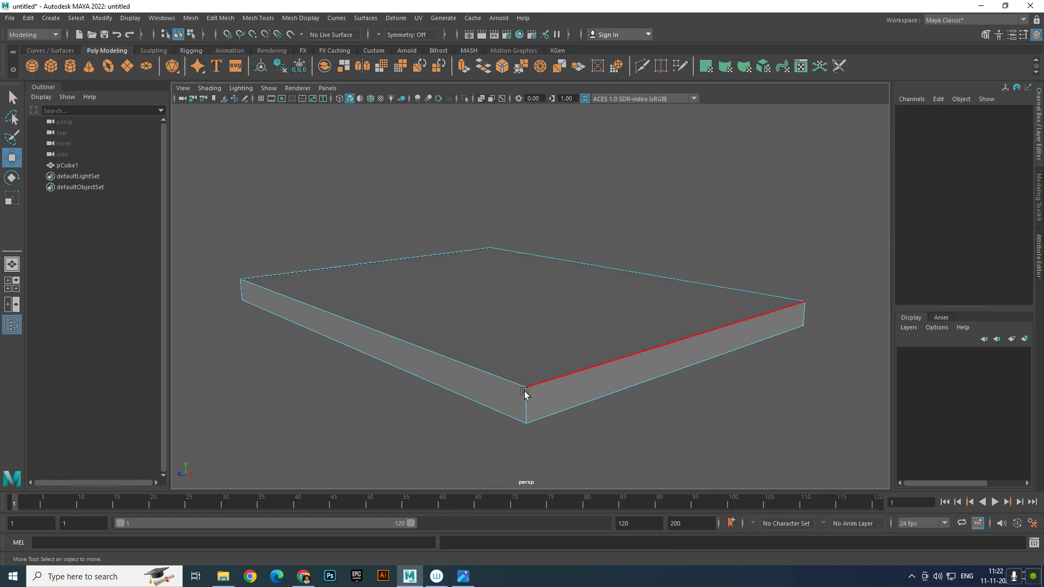
left_click(805, 309, "shift")
left_click(241, 288, "shift")
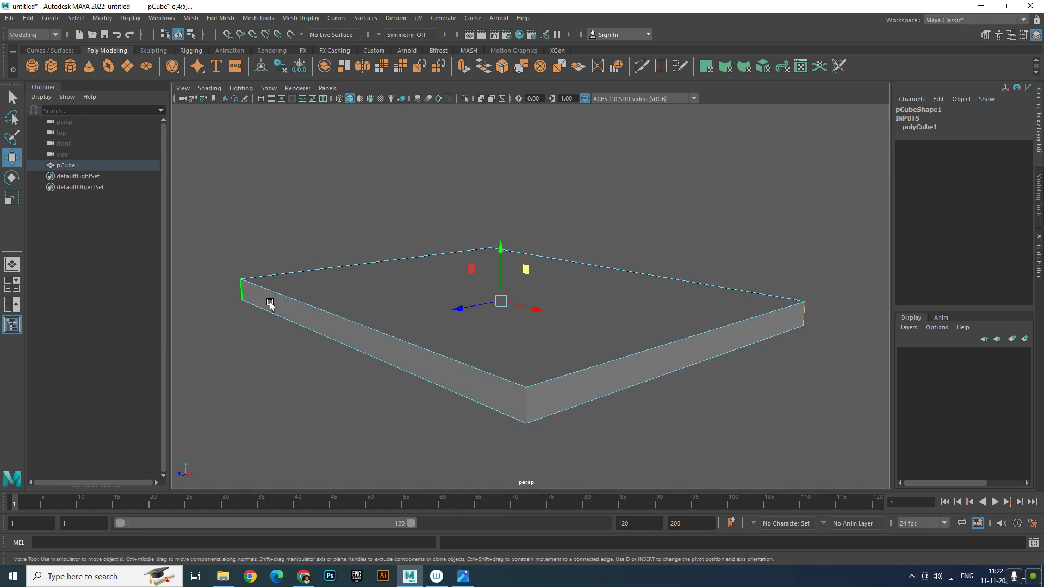
Bevel the selected corner edges and compare against the house reference picture
left_click_drag(268, 302, 482, 324, "alt")
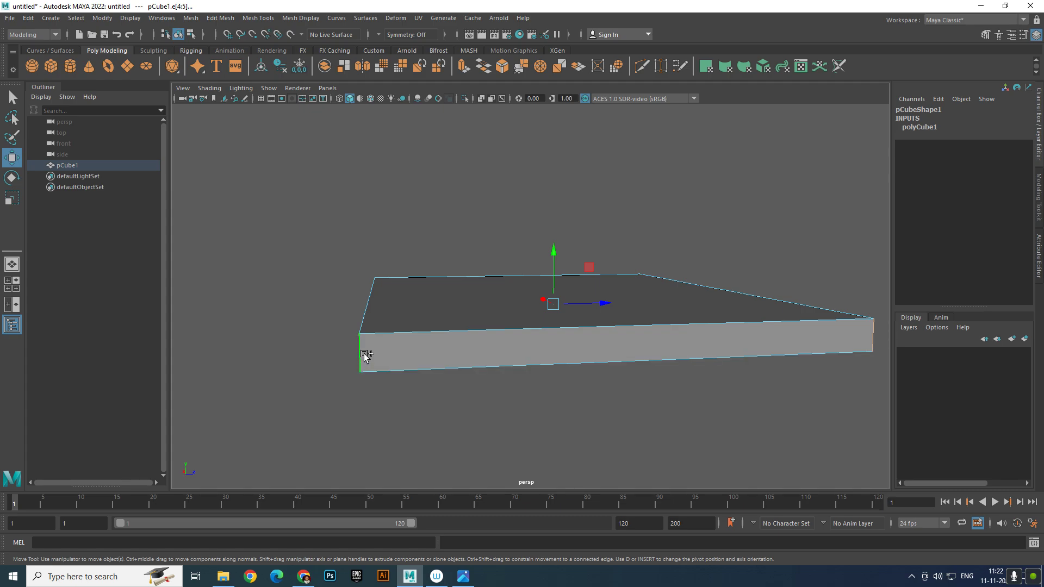
right_click_drag(513, 348, 574, 348, "shift")
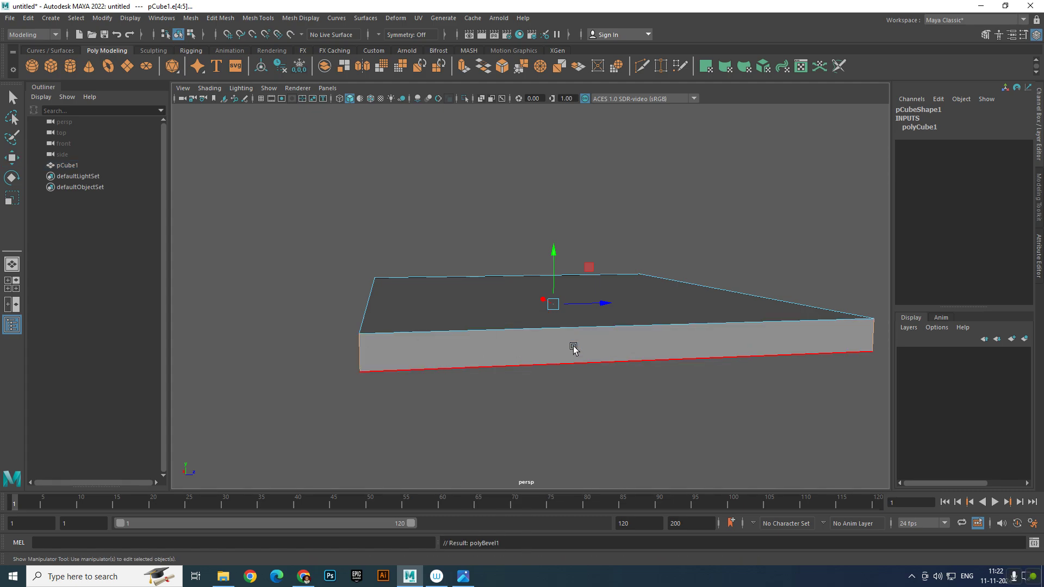
left_click_drag(570, 344, 365, 345, "alt")
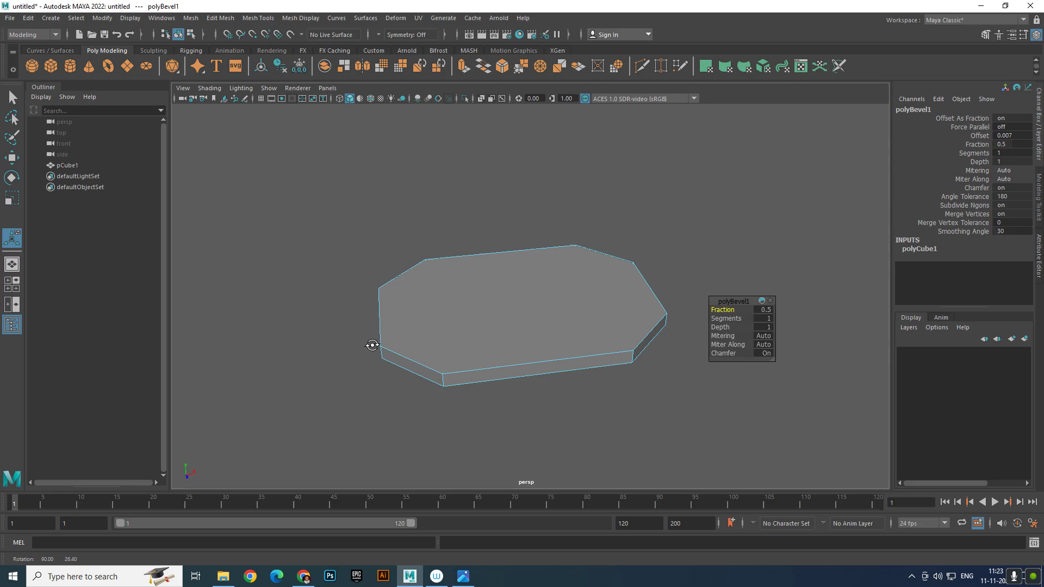
left_click(463, 578)
scroll(454, 354, "up", 1)
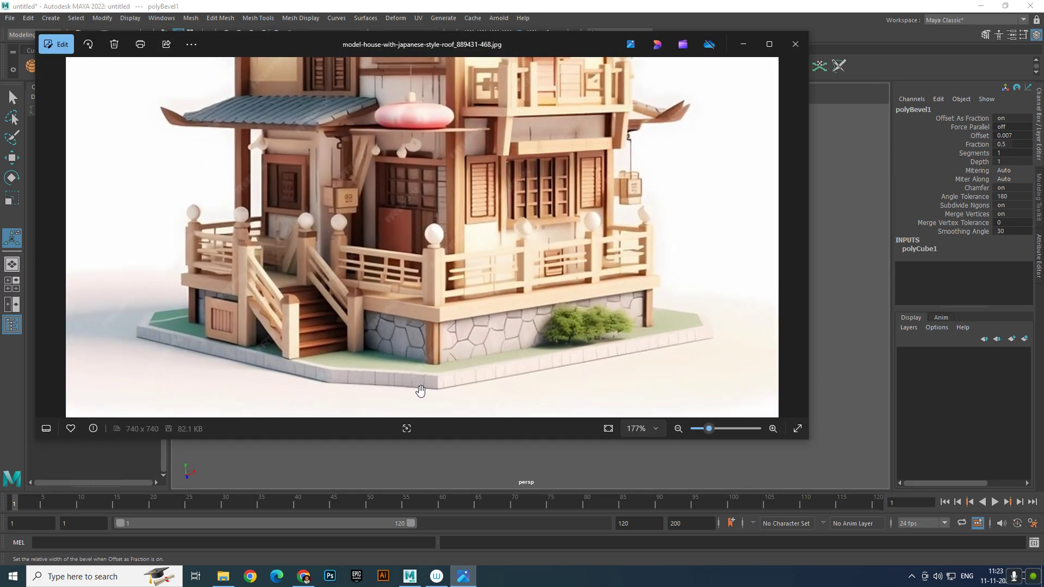
left_click(743, 44)
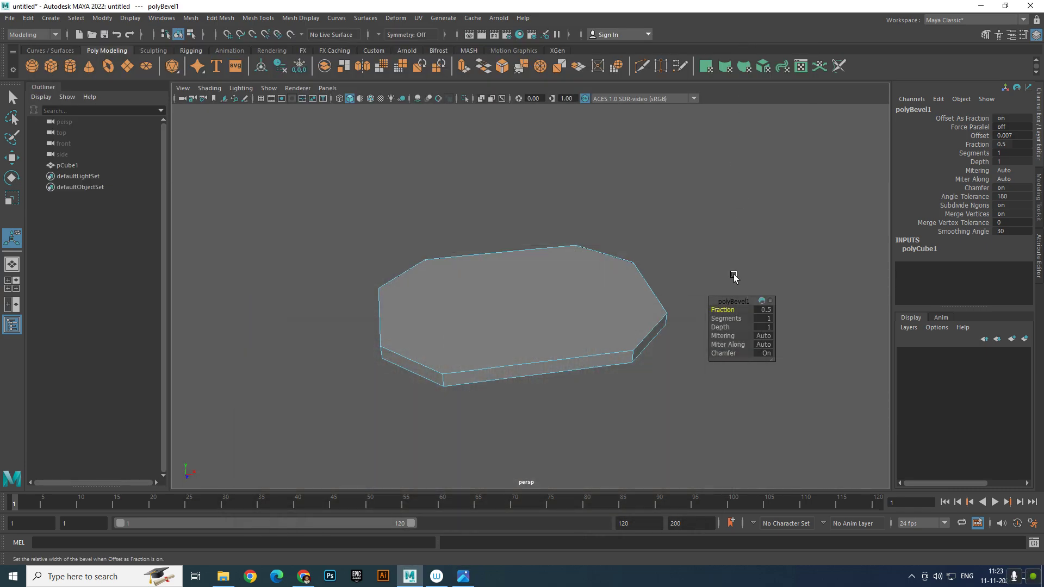
Set the polyBevel1 Fraction to 0.3
left_click(767, 310)
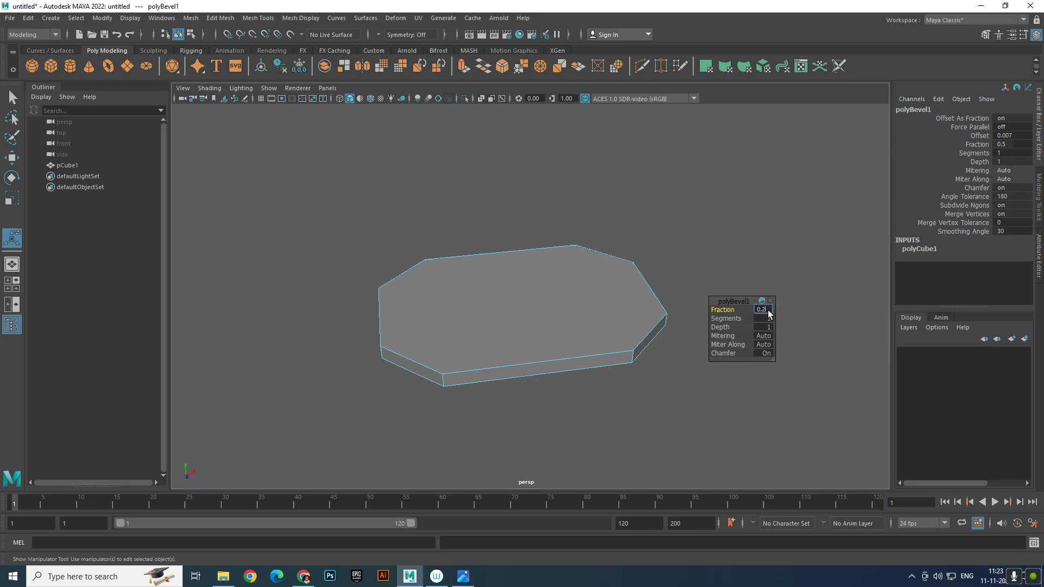
key("Return")
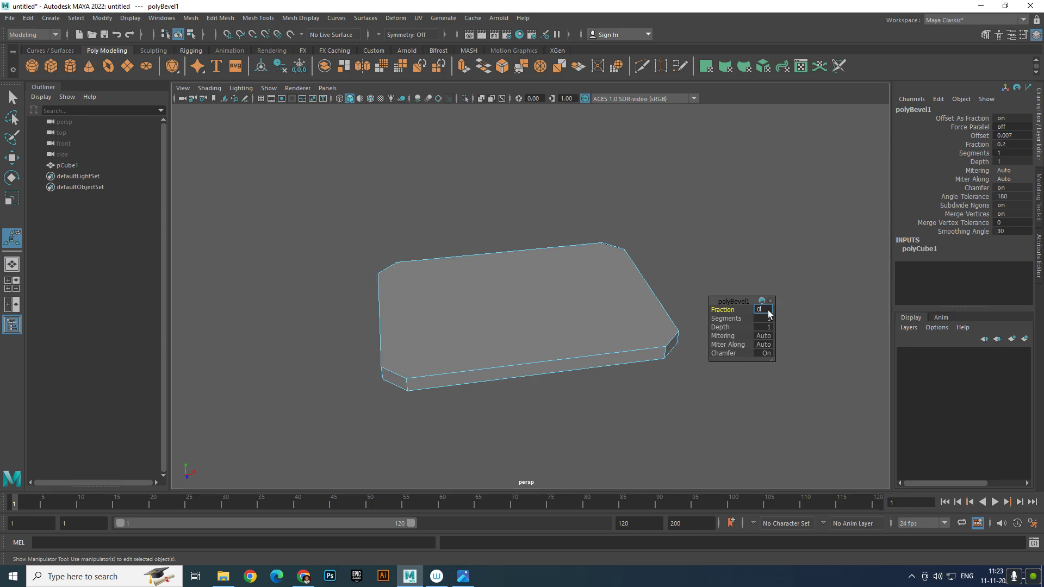
key("Return")
Back in object mode, scale the slab to 25 in X and 20 in Z
right_click_drag(571, 292, 631, 266)
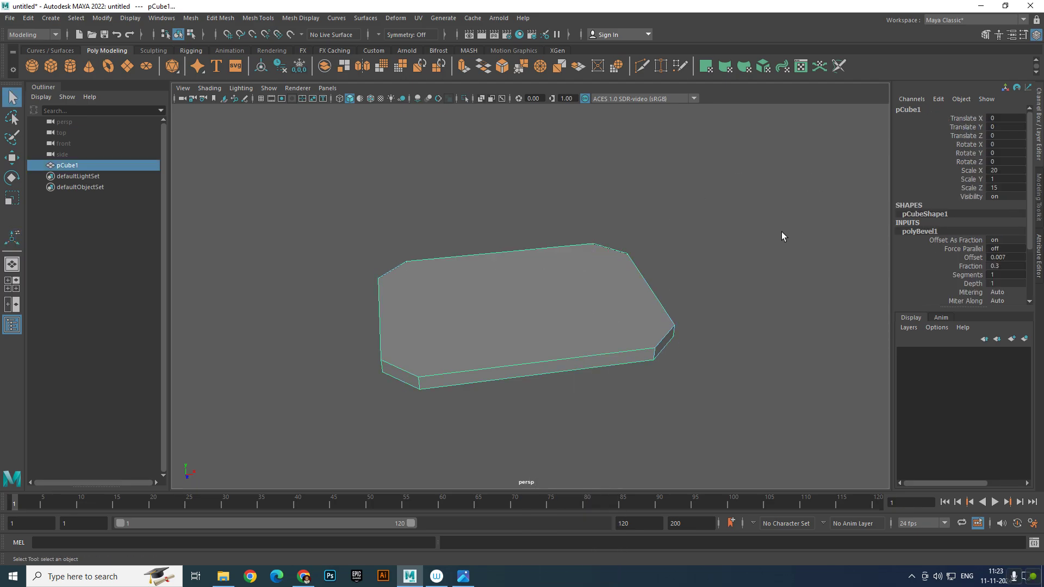
left_click(781, 231)
left_click(565, 341)
left_click_drag(566, 340, 645, 296, "alt")
scroll(667, 317, "up", 4)
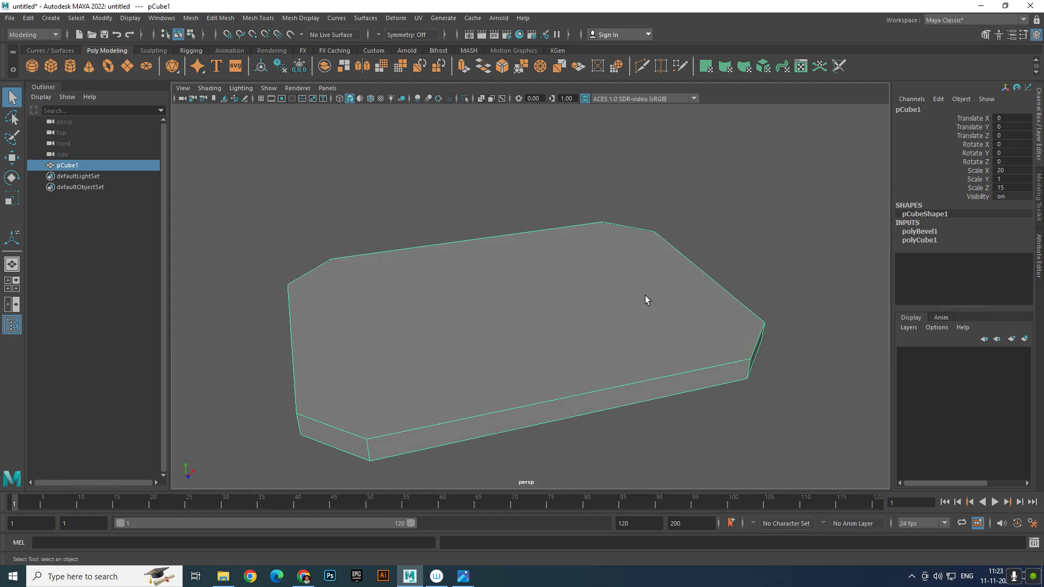
double_click(1019, 170)
type("25")
key("Return")
double_click(1011, 187)
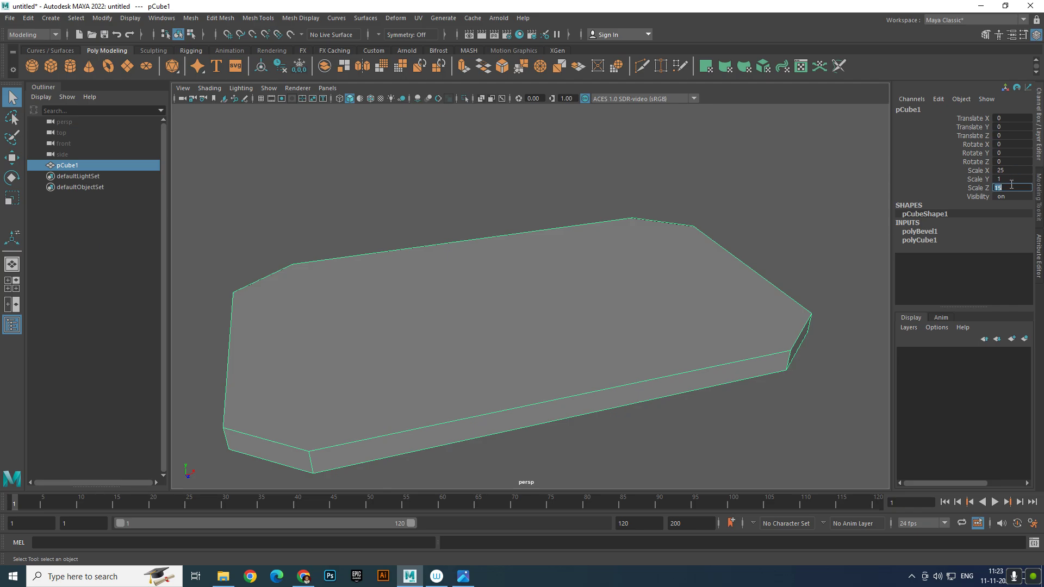
type("20")
key("Return")
Inspect the slab, check the house reference picture, and return to the four-view layout
left_click(750, 209)
scroll(750, 208, "down", 4)
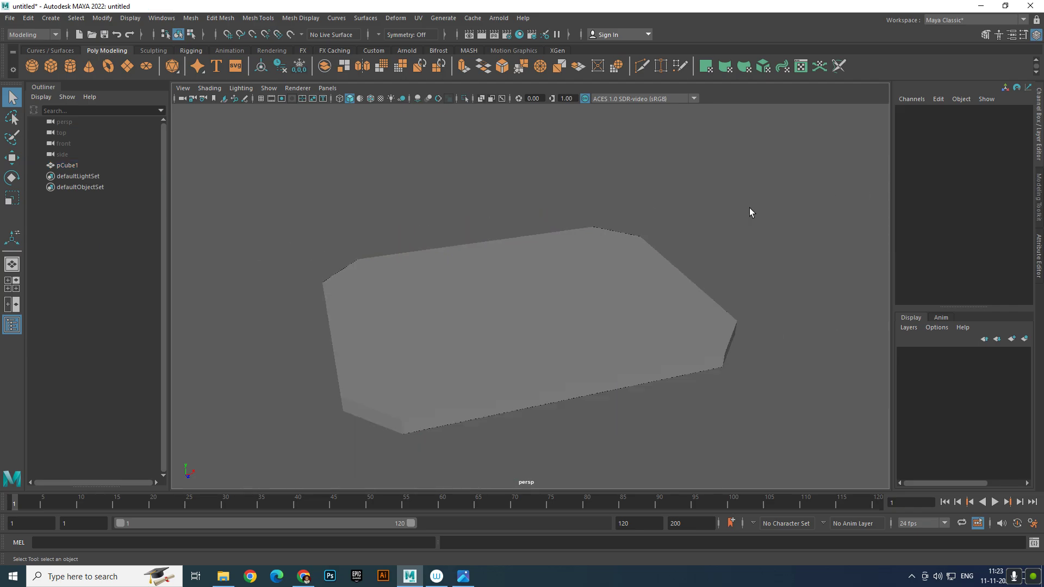
left_click_drag(648, 219, 695, 242, "alt")
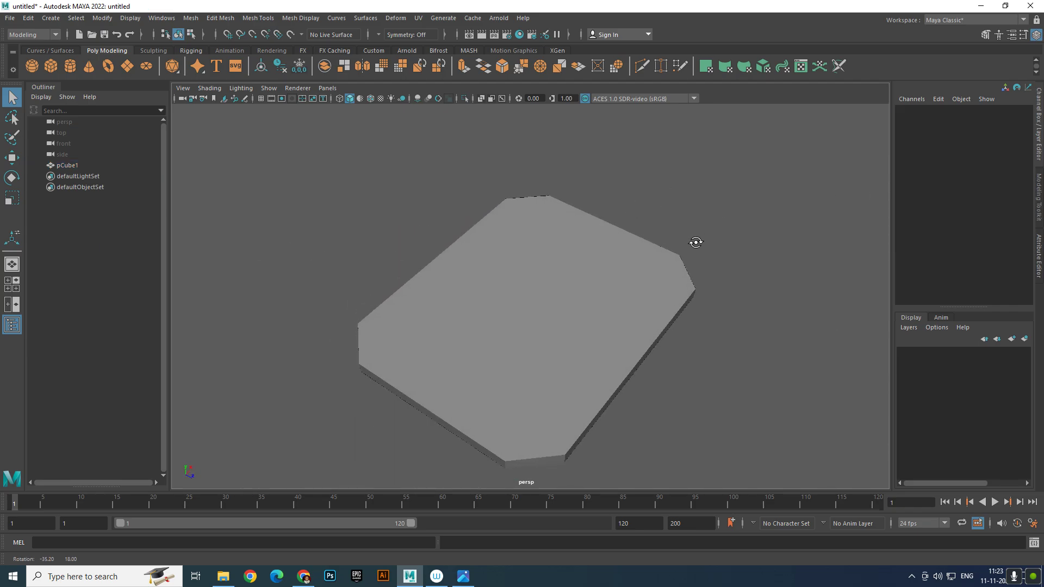
left_click(569, 342)
left_click_drag(569, 343, 590, 300, "alt")
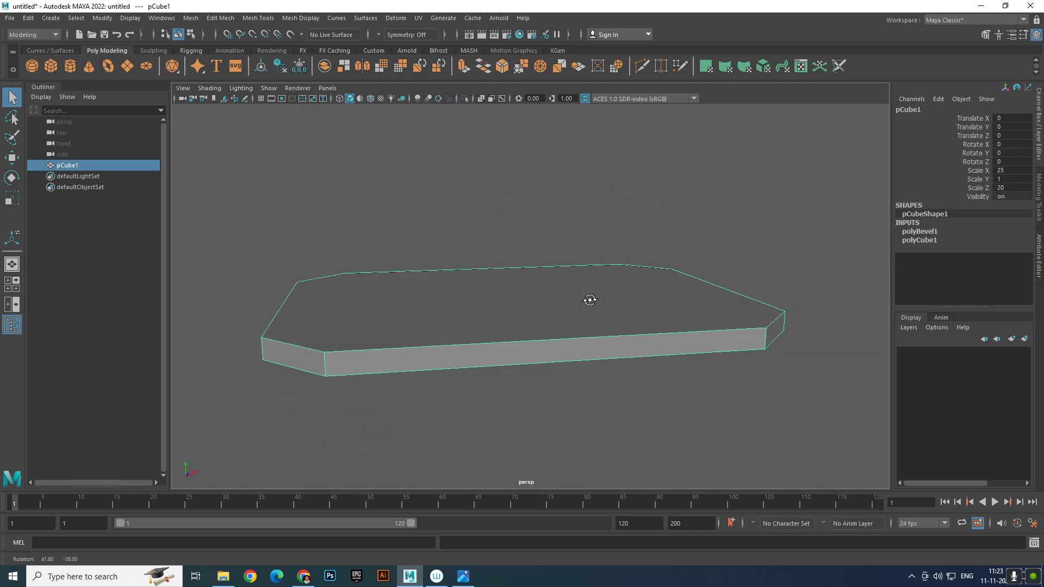
left_click(463, 576)
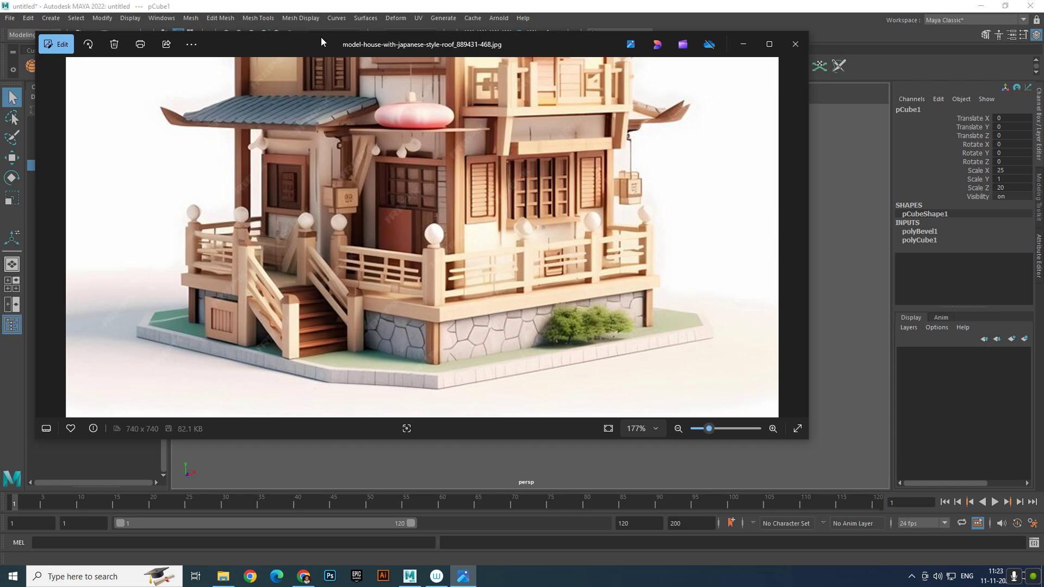
left_click_drag(324, 41, 931, 147)
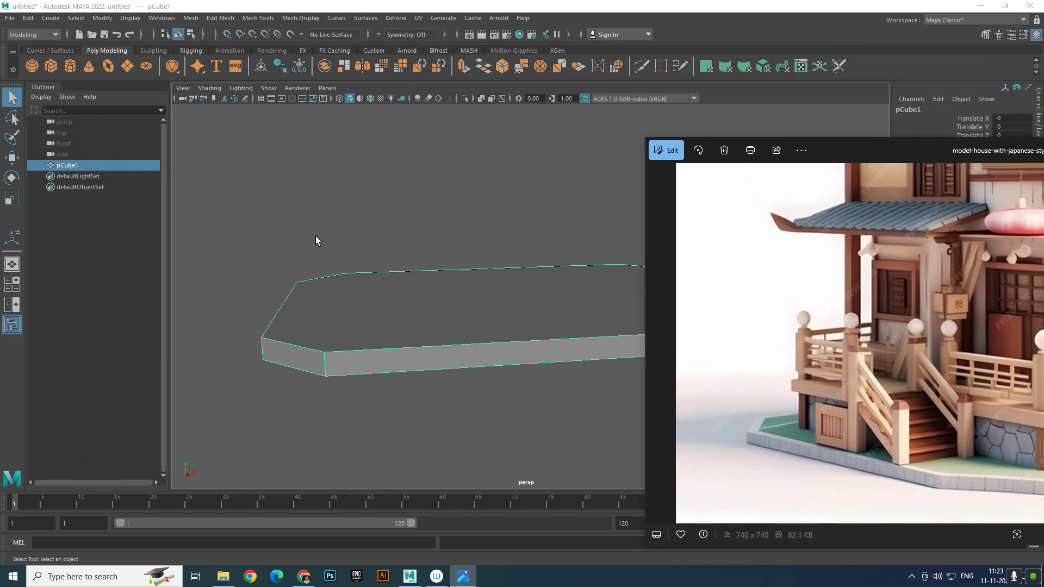
left_click(329, 210)
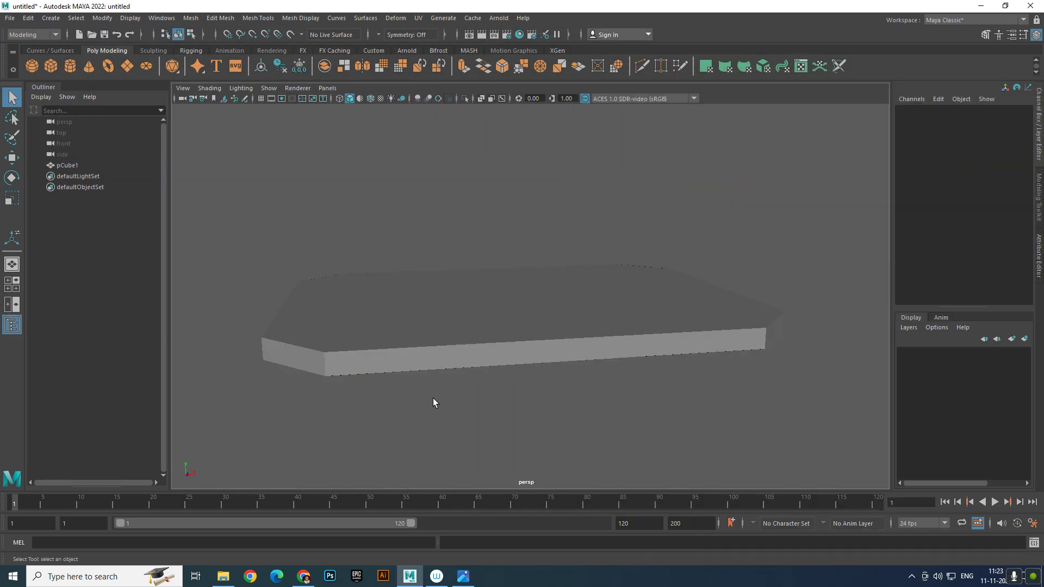
key("space")
Maximize the front view and choose View > Image Plane > Import Image
scroll(390, 343, "down", 4)
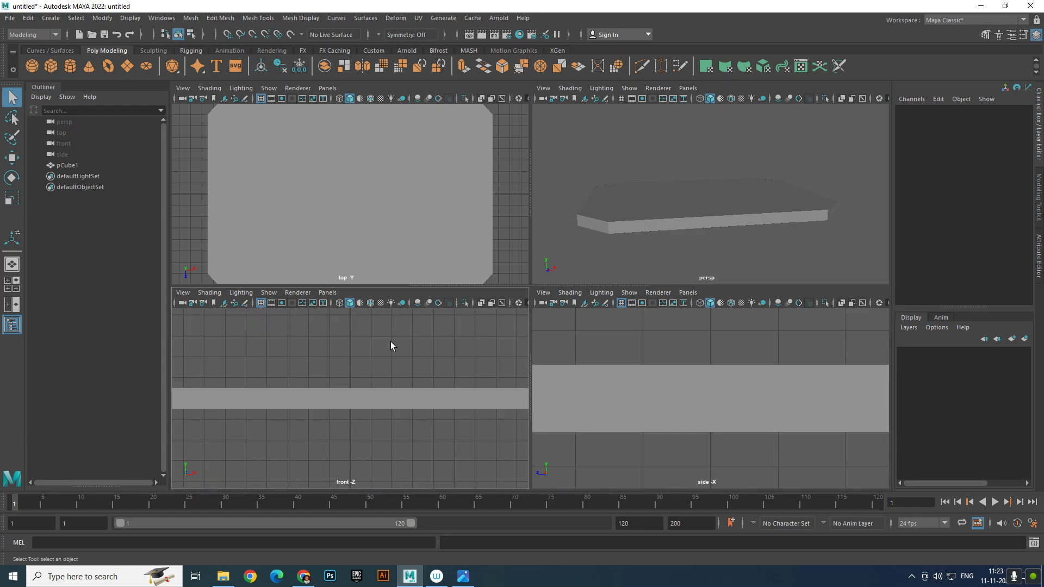
key("space")
left_click(438, 292)
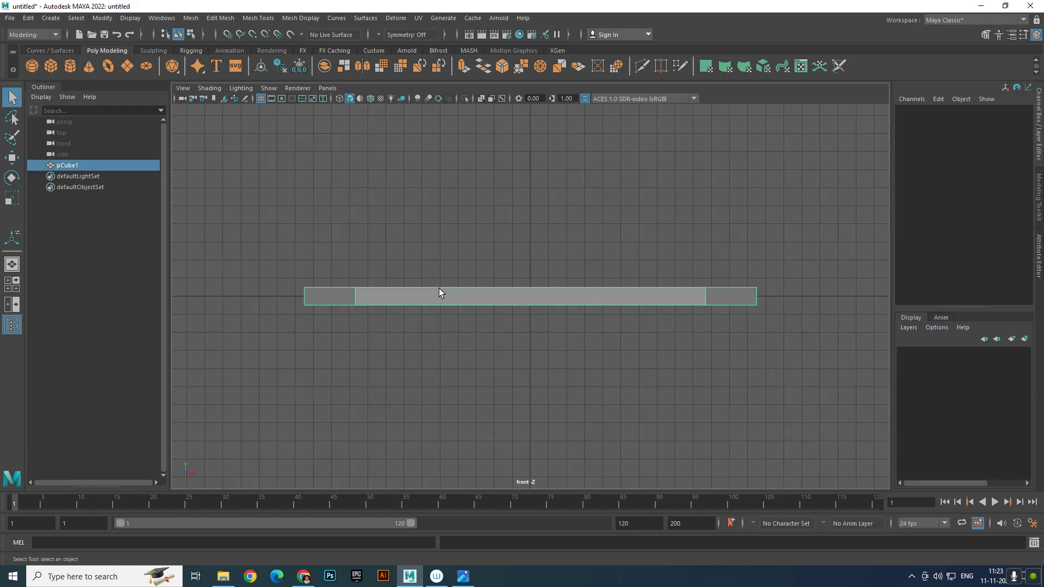
middle_click_drag(450, 284, 361, 338, "alt")
left_click(235, 197)
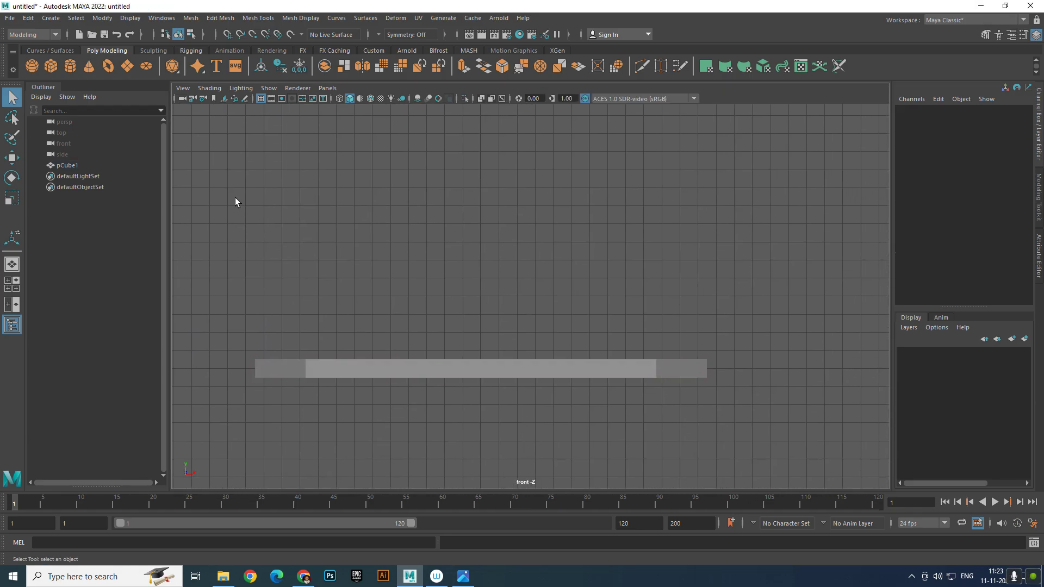
left_click(182, 88)
mouse_move(280, 333)
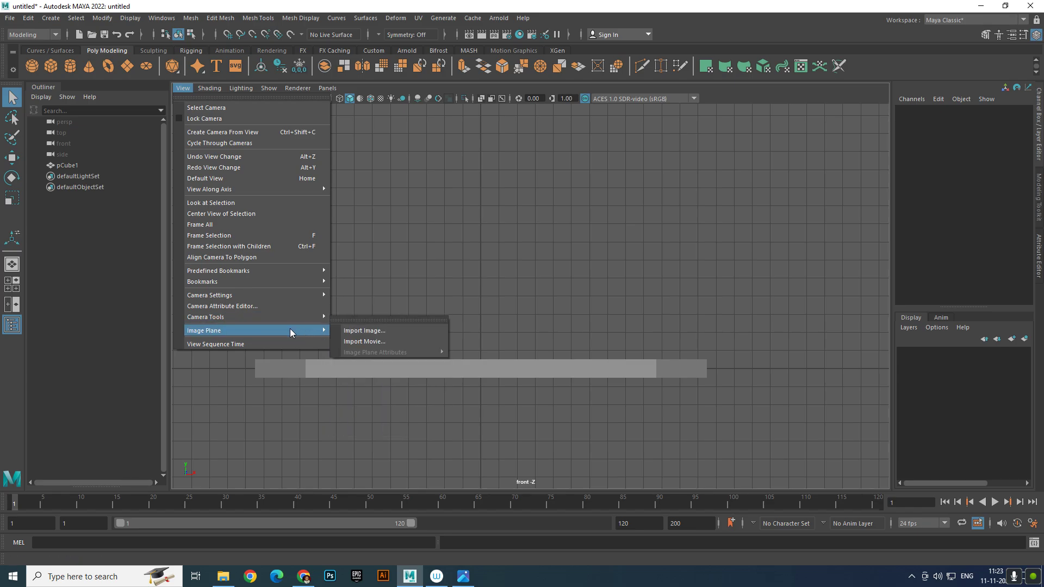
left_click(394, 339)
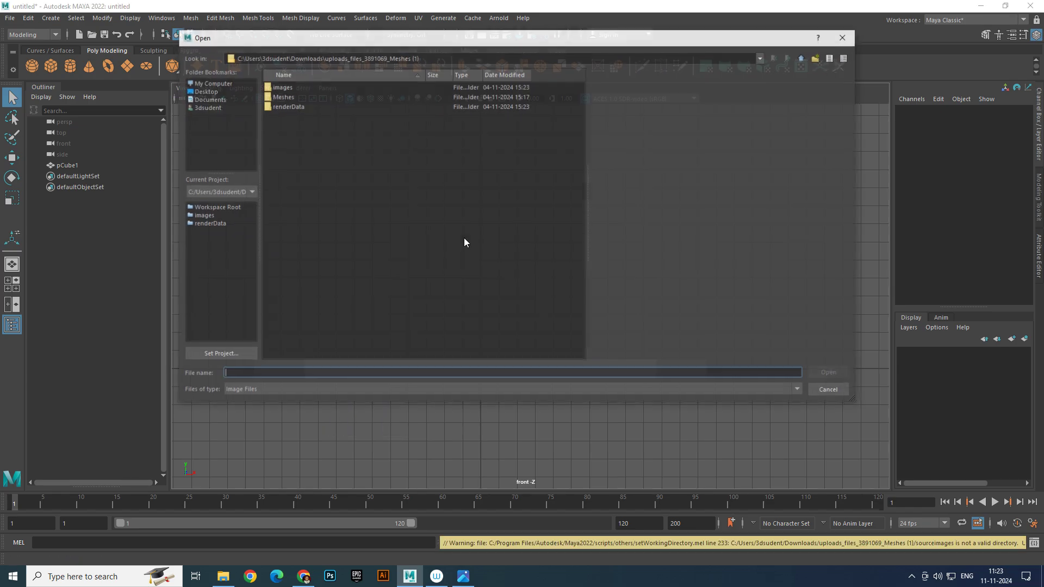
Load model-house-with-japanese-style-roof_889431-468.jpg from the Desktop as the image plane
left_click(220, 90)
left_click(305, 97)
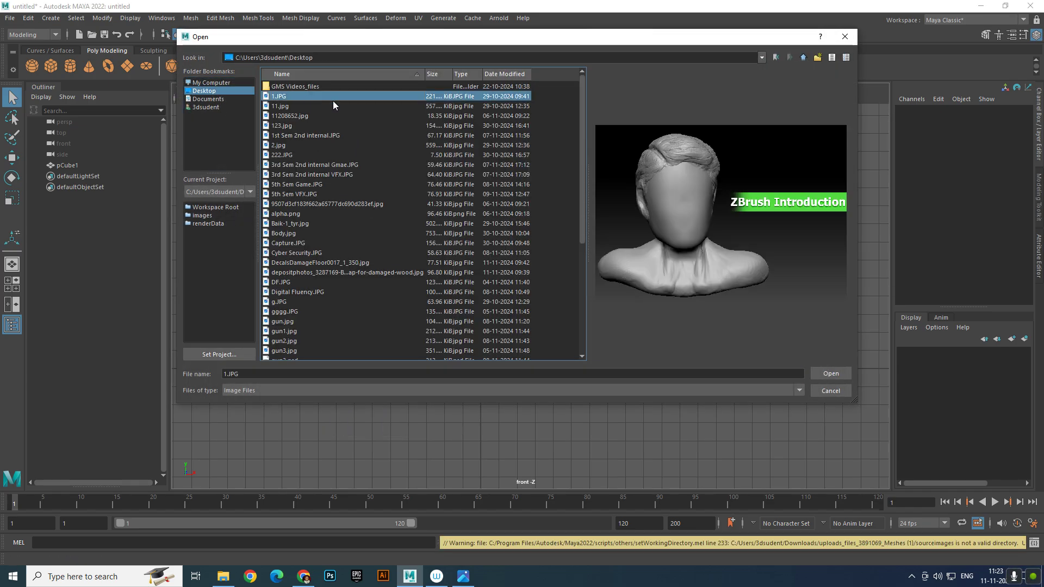
key("Down")
key("Down")
key("Down")
key("Down")
key("Down")
key("Down")
key("Down")
key("Down")
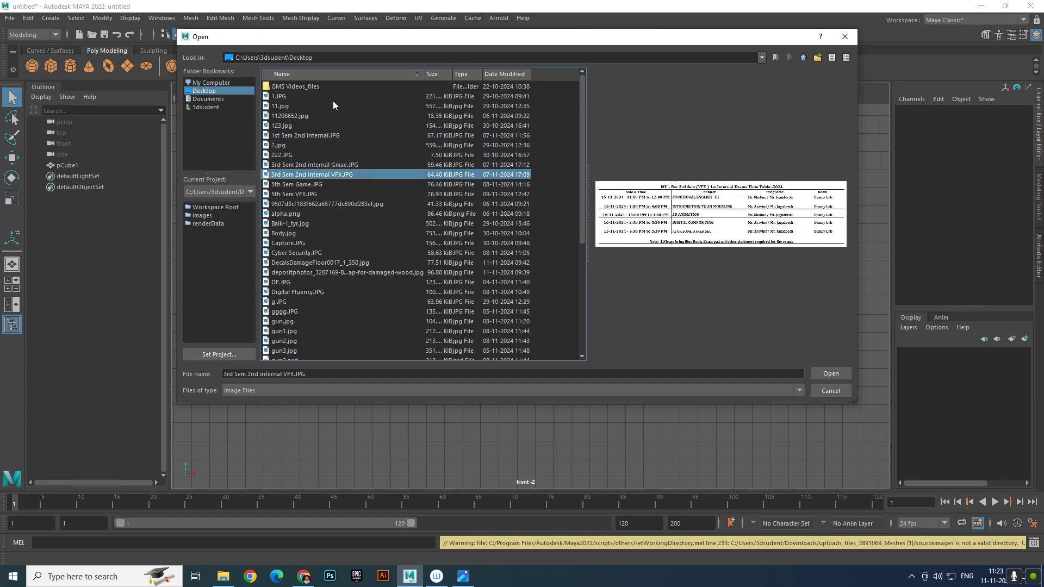
key("Down")
key("Down")
key("Down")
key("Down")
key("Down")
key("Down")
key("Down")
key("Down")
key("Down")
key("Down")
key("Down")
key("Down")
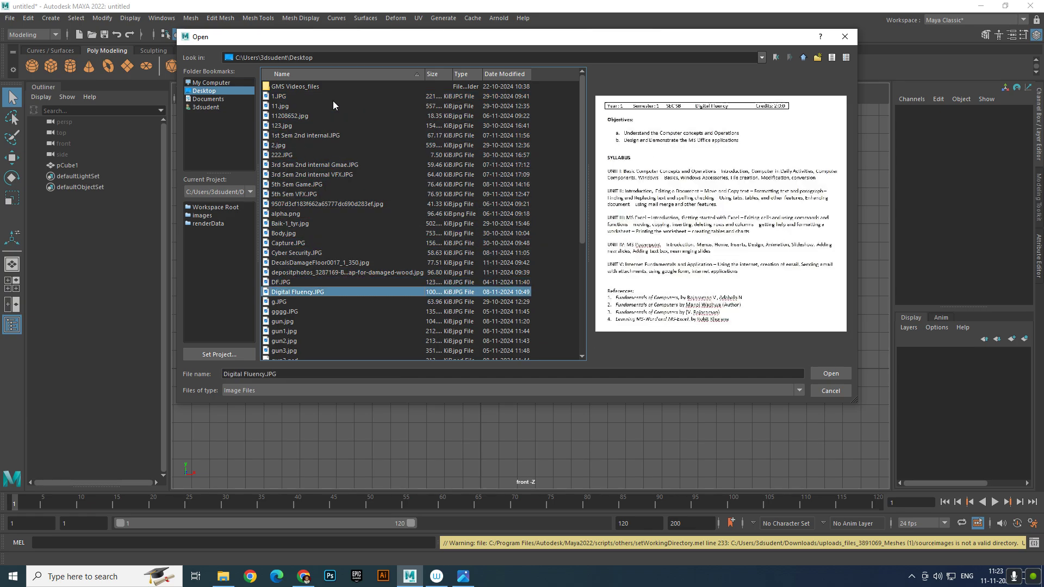
key("Down")
key("Down")
key("Down")
key("Down")
key("Down")
key("Down")
key("Down")
key("Down")
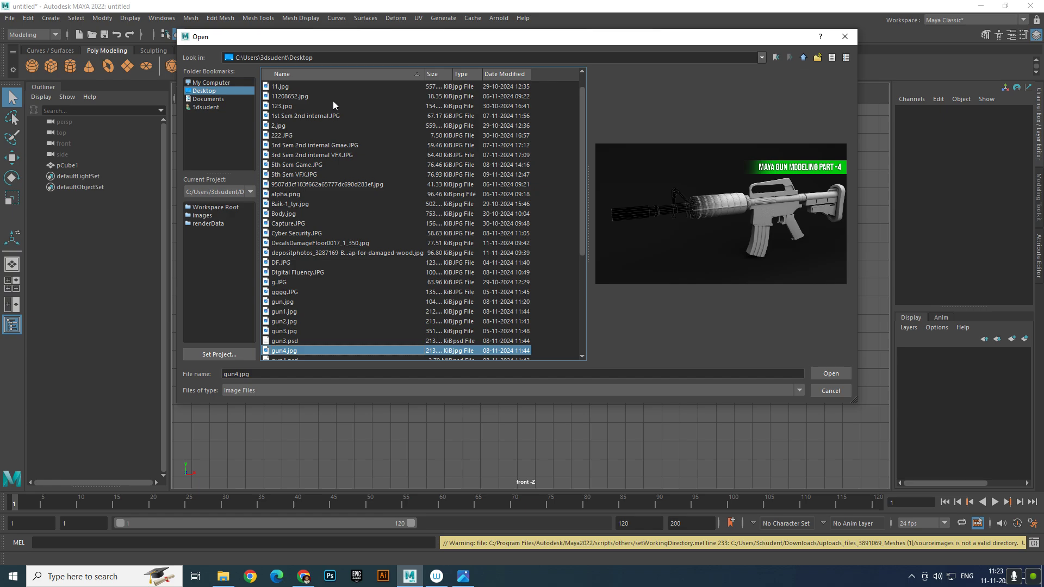
key("Down")
key("Down")
key("Down")
key("Down")
key("Down")
key("Down")
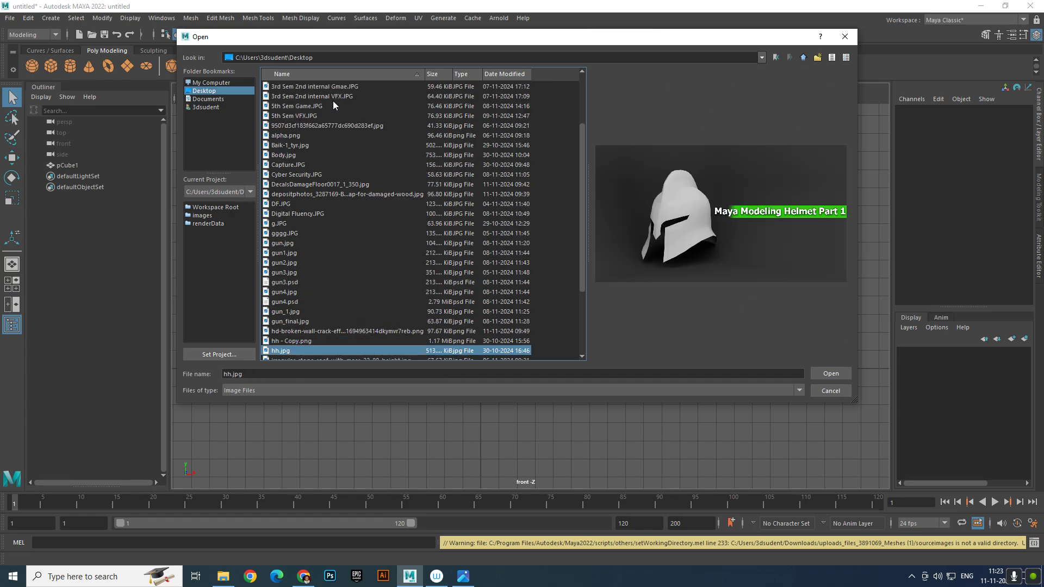
key("Down")
key("Down")
key("Down")
key("Up")
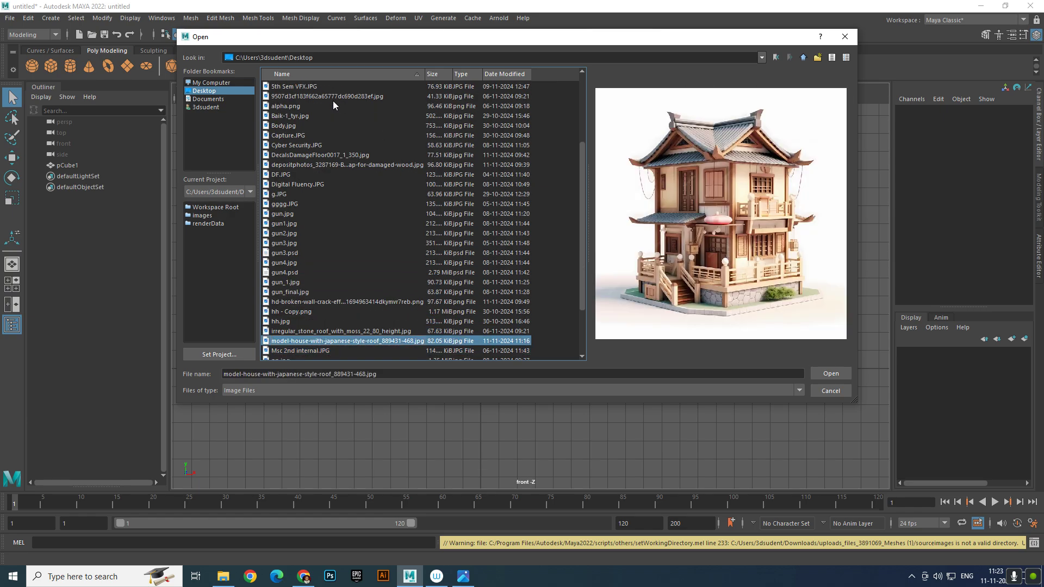
left_click(836, 376)
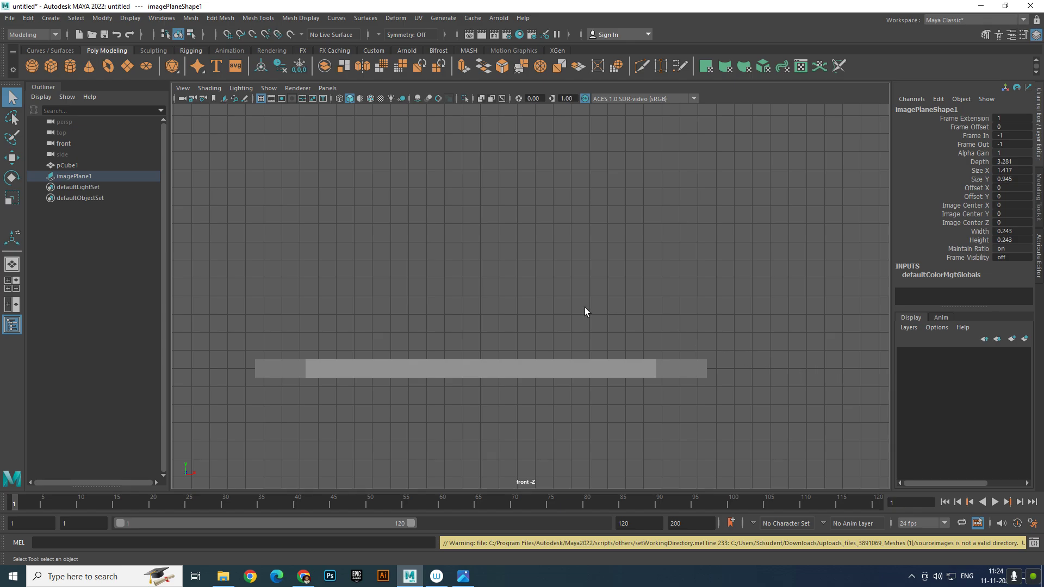
Raise the reference image plane in the front view and scale it up uniformly
scroll(459, 274, "down", 8)
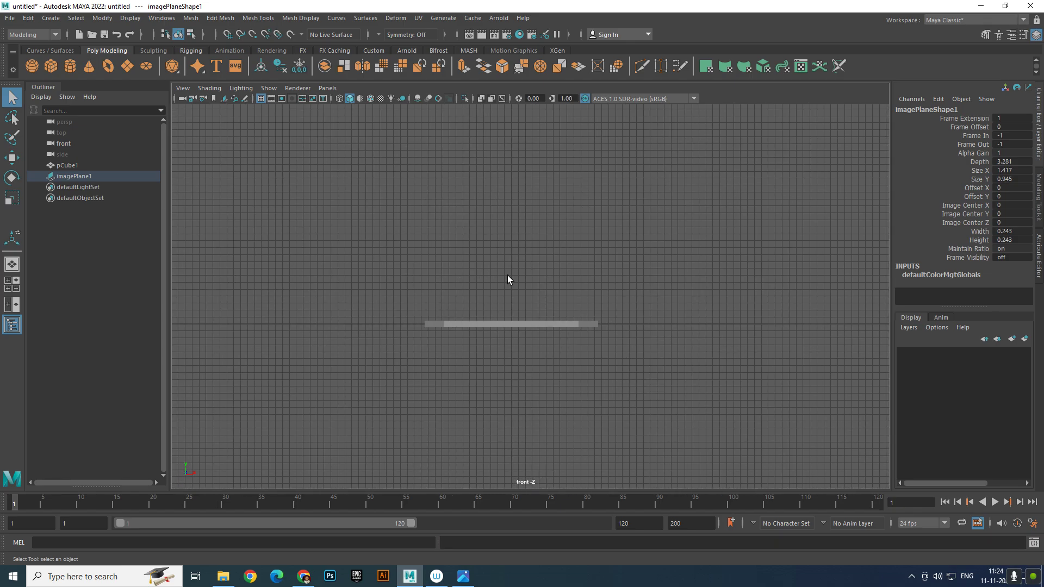
key("w")
key("space")
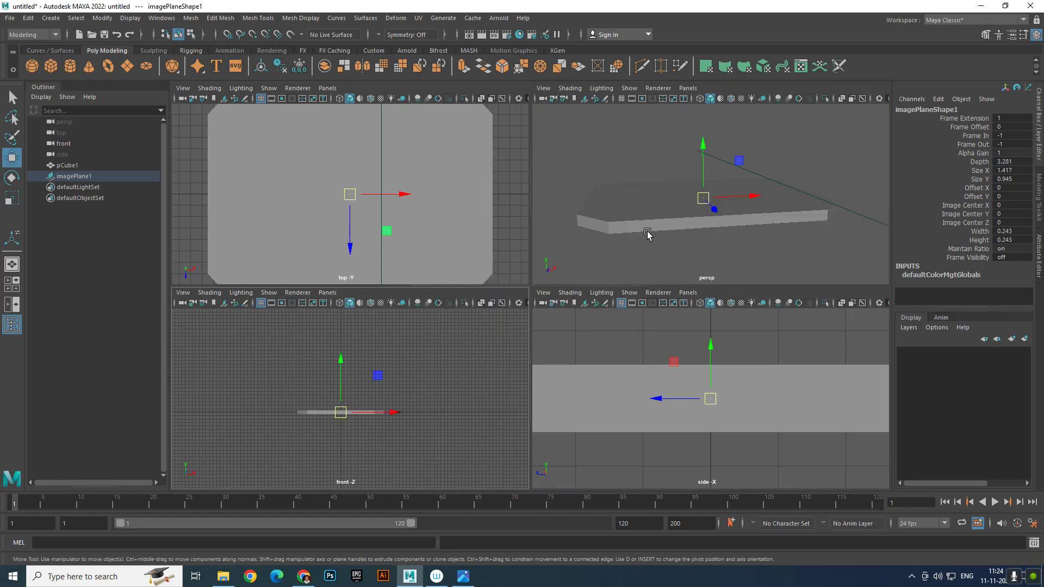
mouse_move(342, 360)
left_mouse_down()
mouse_move(342, 321)
mouse_move(341, 344)
left_mouse_up()
scroll(353, 403, "up", 8)
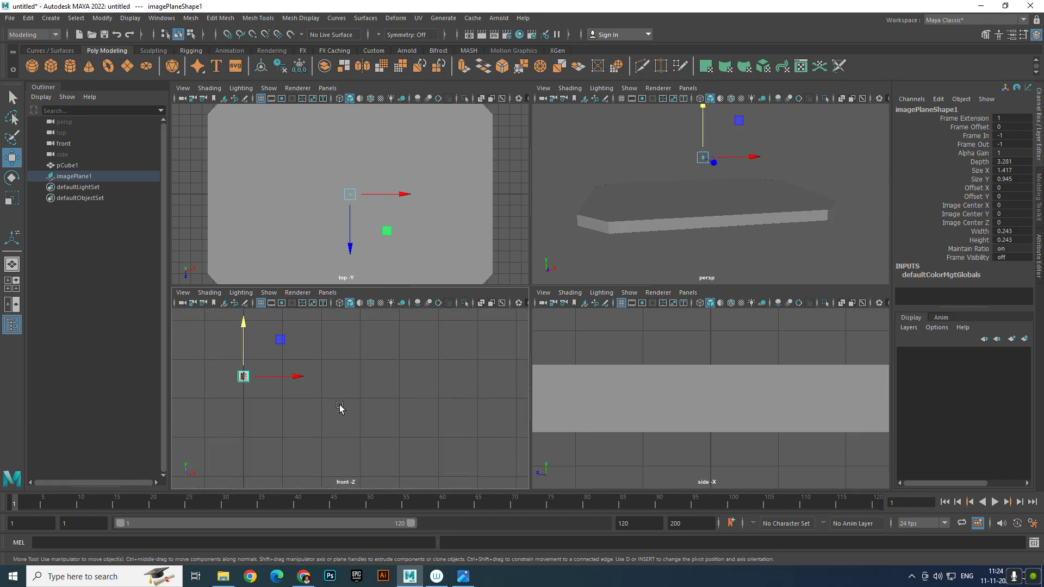
key("r")
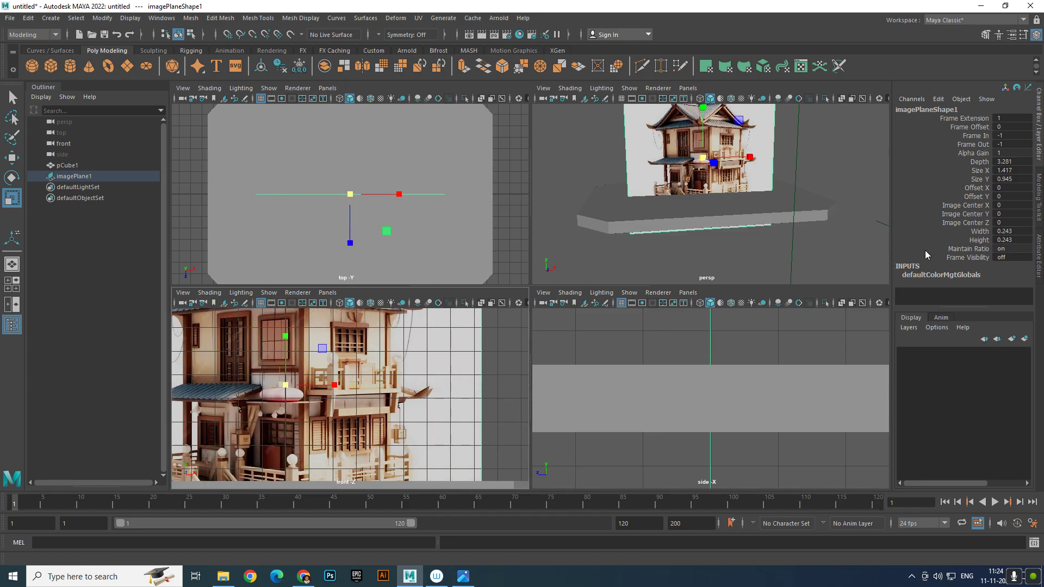
scroll(252, 356, "down", 6)
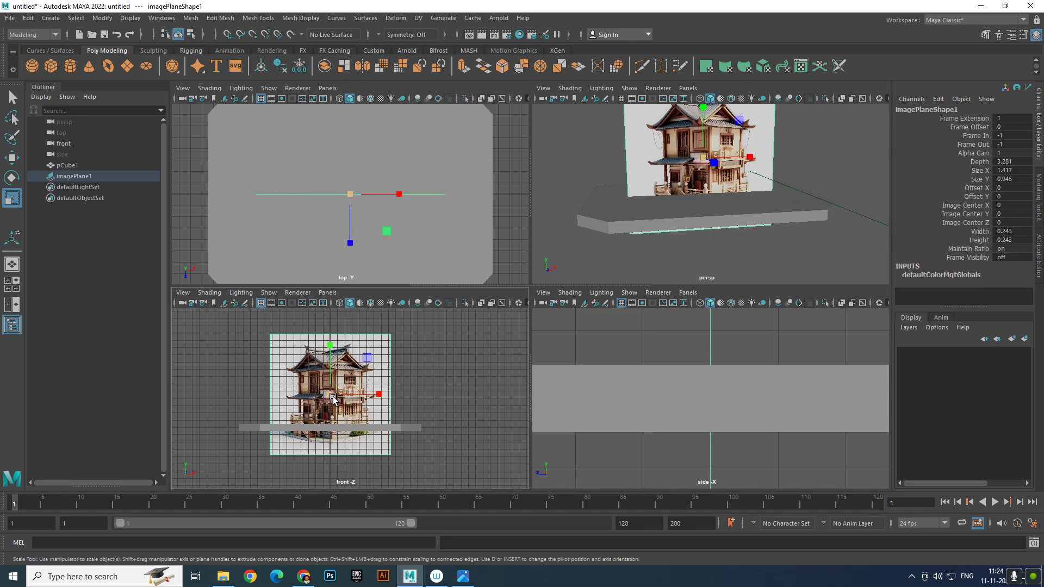
left_click_drag(334, 399, 326, 268)
key("w")
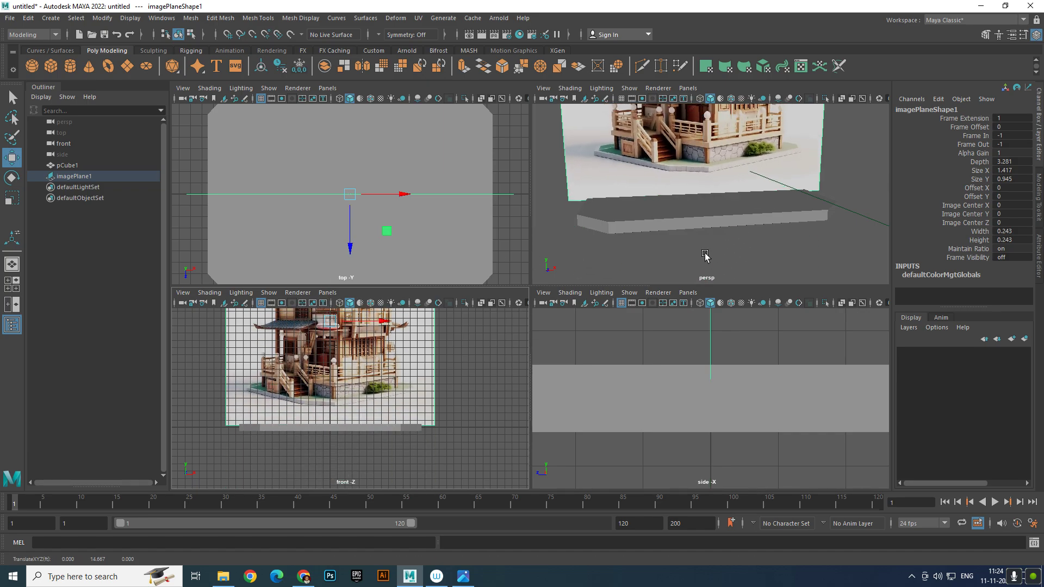
Push imagePlane1 further back along Z and hide the front camera with Ctrl+H
left_click(768, 265)
key("space")
scroll(638, 272, "down", 7)
left_click_drag(638, 272, 568, 311, "alt")
left_click(607, 301)
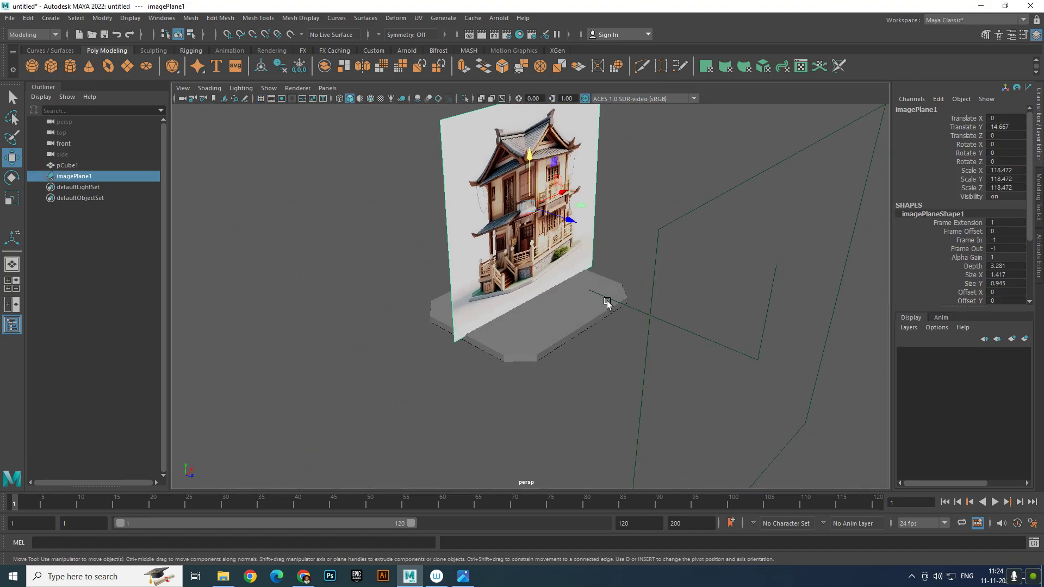
left_click_drag(570, 220, 340, 155)
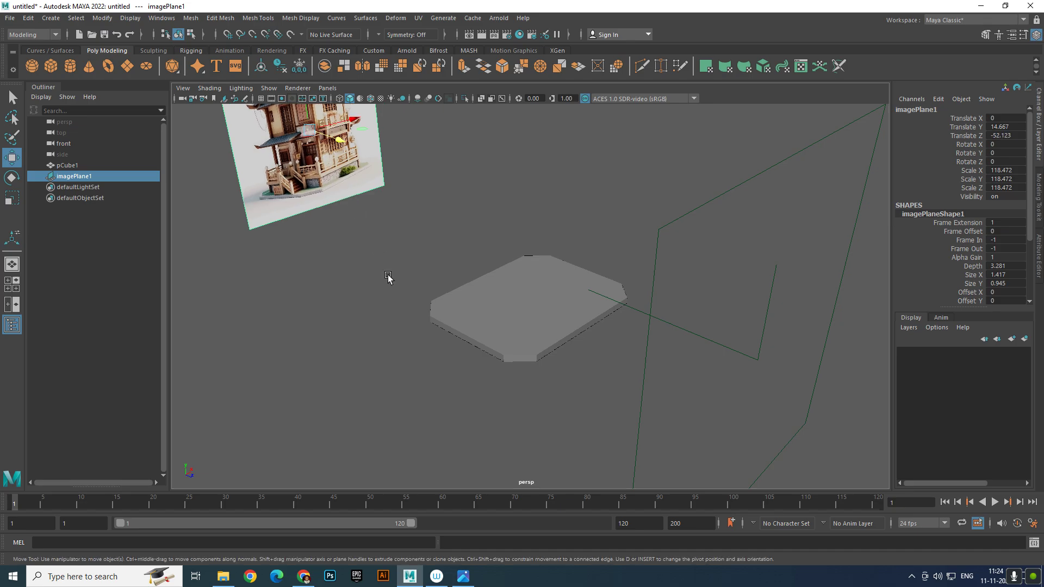
left_click(389, 279)
left_click(767, 290)
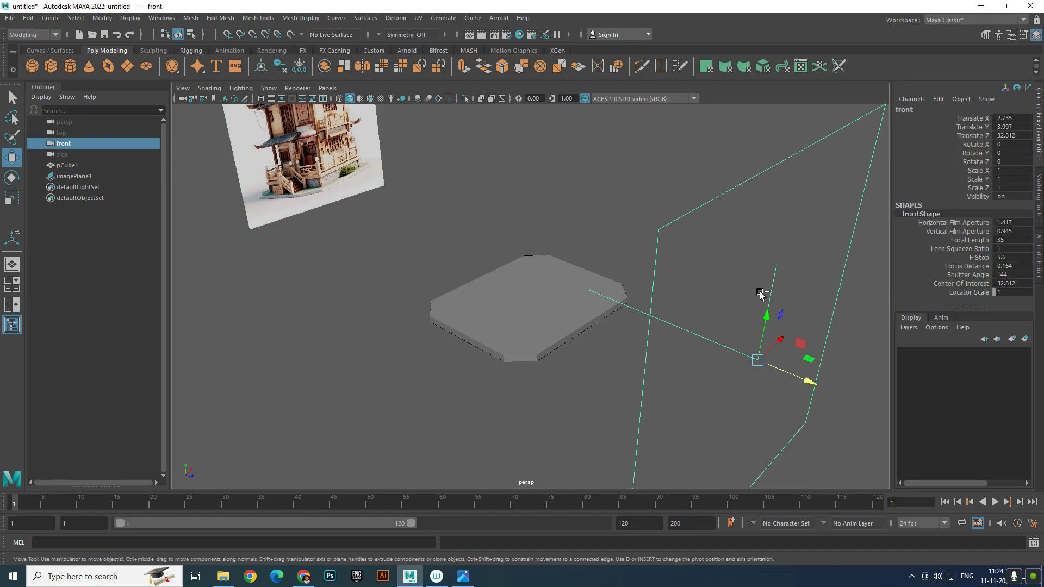
key("ctrl+h")
Select the base slab pCube1 and set its Scale Y to 0.6
left_click_drag(590, 328, 535, 310, "alt")
scroll(534, 311, "up", 4)
left_click(479, 294)
scroll(500, 302, "up", 5)
middle_click_drag(523, 313, 541, 337, "alt")
scroll(541, 337, "down", 5)
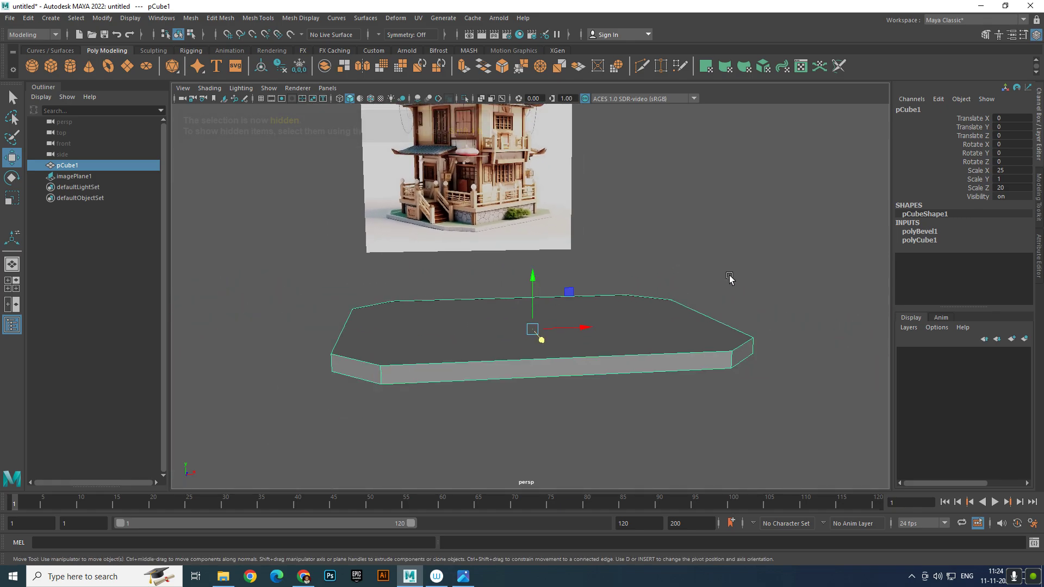
left_click(729, 277)
left_click(549, 352)
scroll(654, 343, "up", 5)
middle_click_drag(654, 342, 581, 349, "alt")
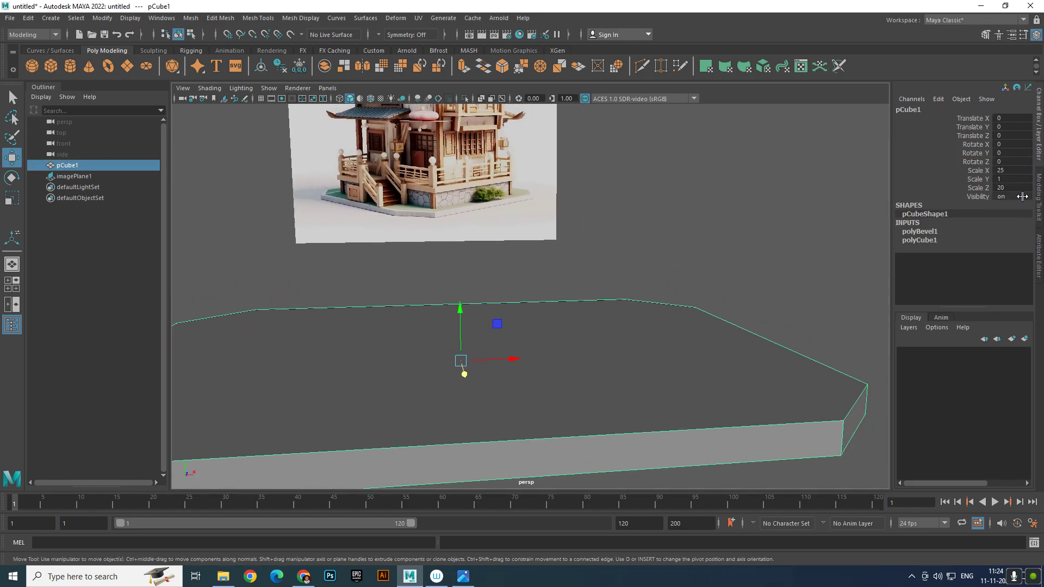
left_click(1014, 179)
type("0.6")
key("Return")
Reselect the flattened base slab pCube1
left_click(758, 203)
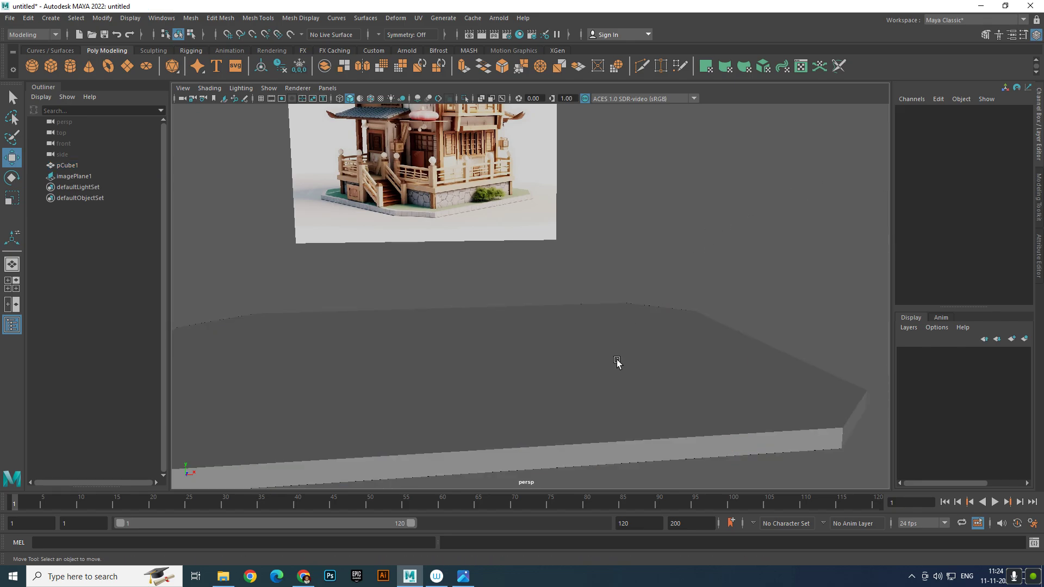
left_click(617, 358)
scroll(630, 347, "down", 5)
left_click(714, 298)
left_click(596, 321)
left_click(644, 319)
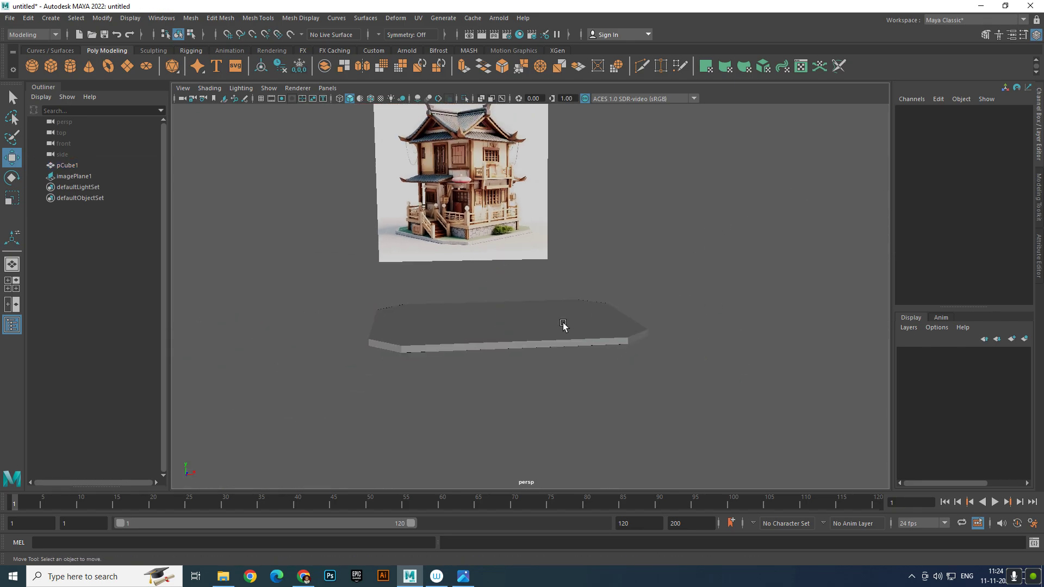
scroll(563, 326, "up", 3)
left_click(543, 337)
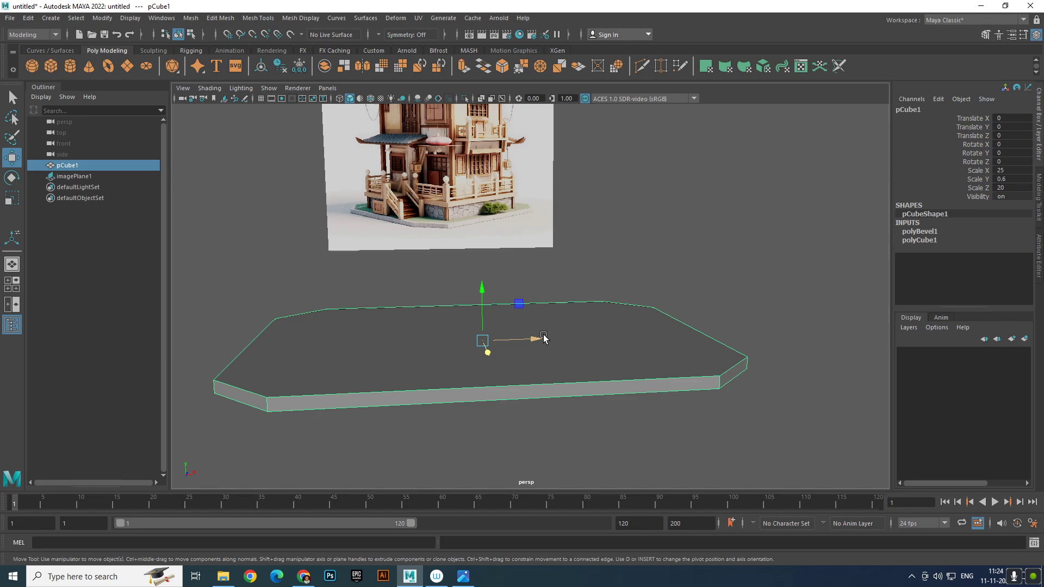
Create layer1, add the base slab to it, and set its display type to reference (R)
left_click(1023, 338)
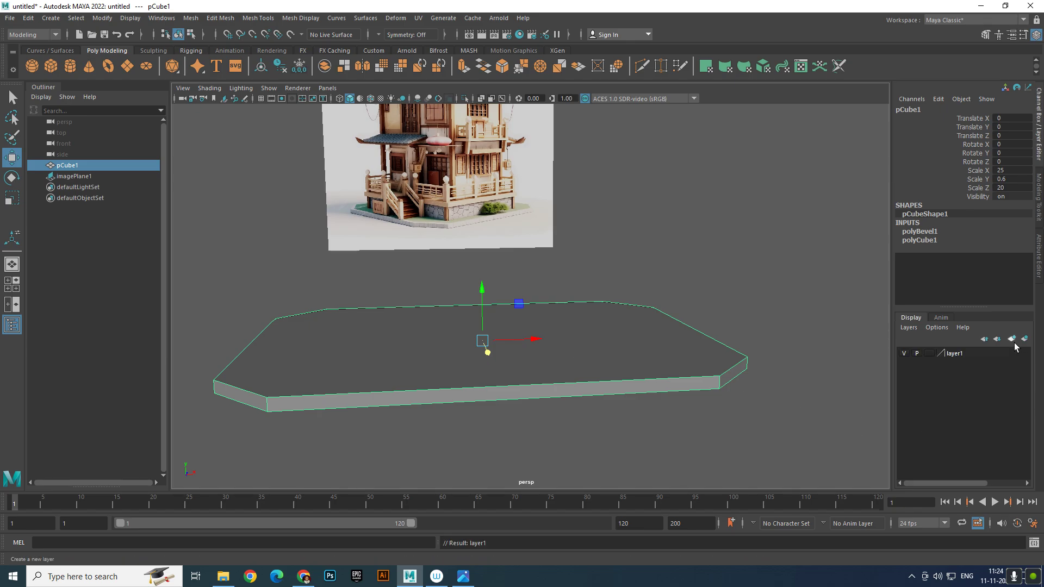
left_click(978, 353)
right_click(977, 353)
left_click(974, 379)
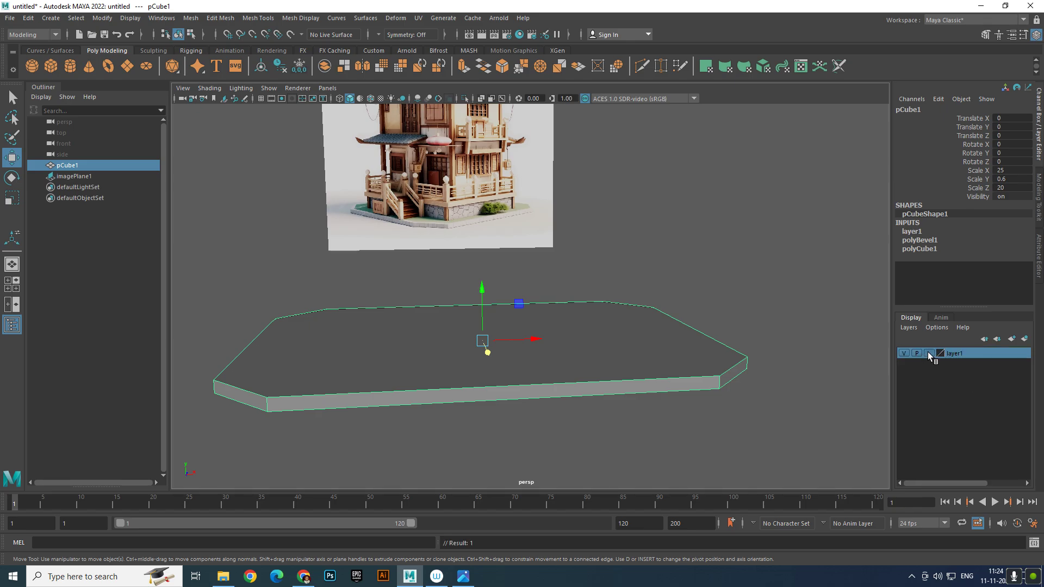
left_click(927, 352)
left_click(928, 352)
left_click(648, 386)
left_click_drag(660, 357, 699, 462)
middle_click_drag(677, 383, 707, 431, "alt")
right_click_drag(707, 430, 631, 405, "alt")
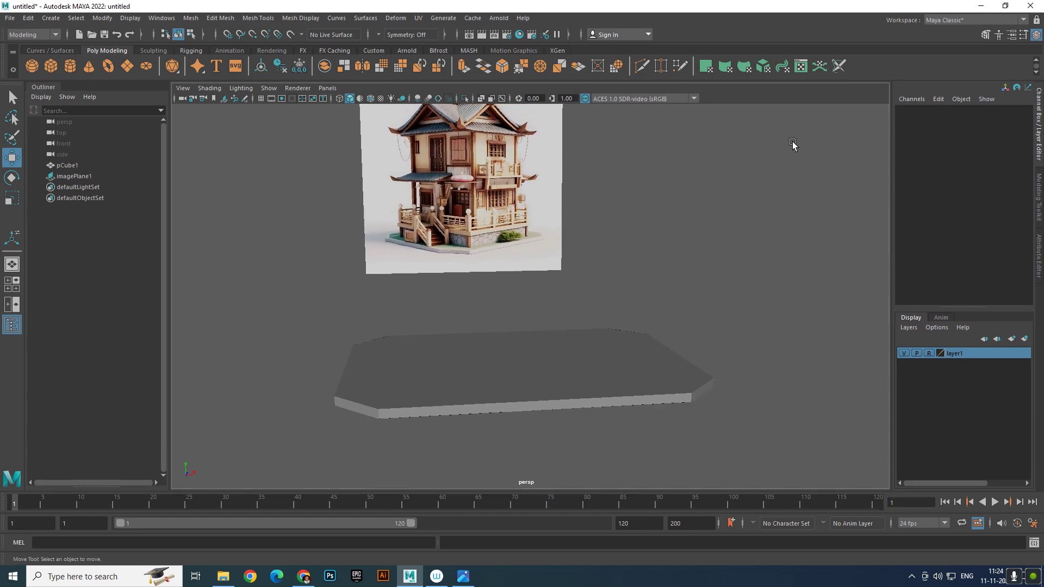
Create a polygon cube and give it Scale X 22 and Scale Z 15
left_click(50, 66)
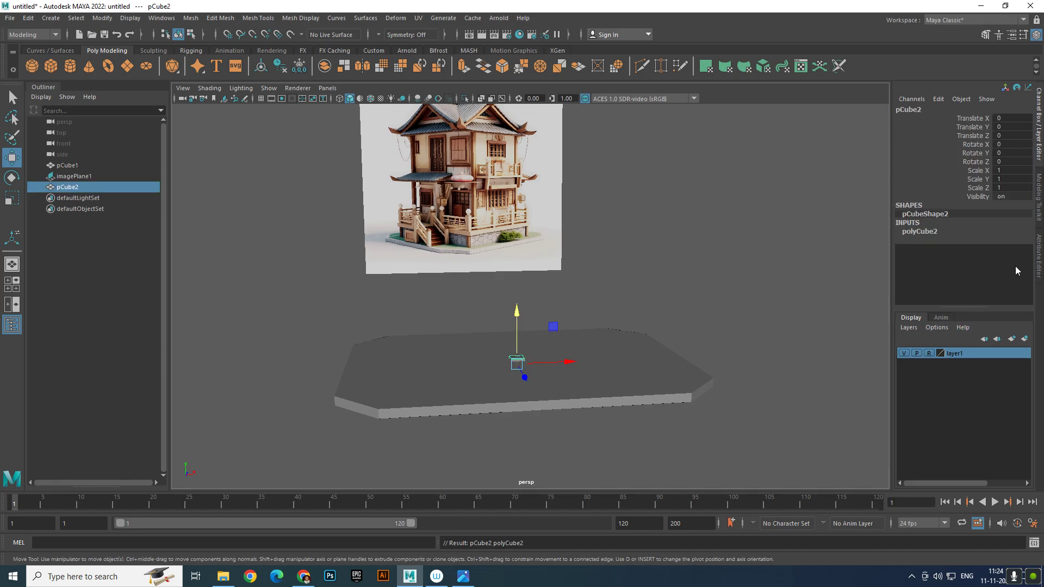
left_click(1007, 170)
key("Return")
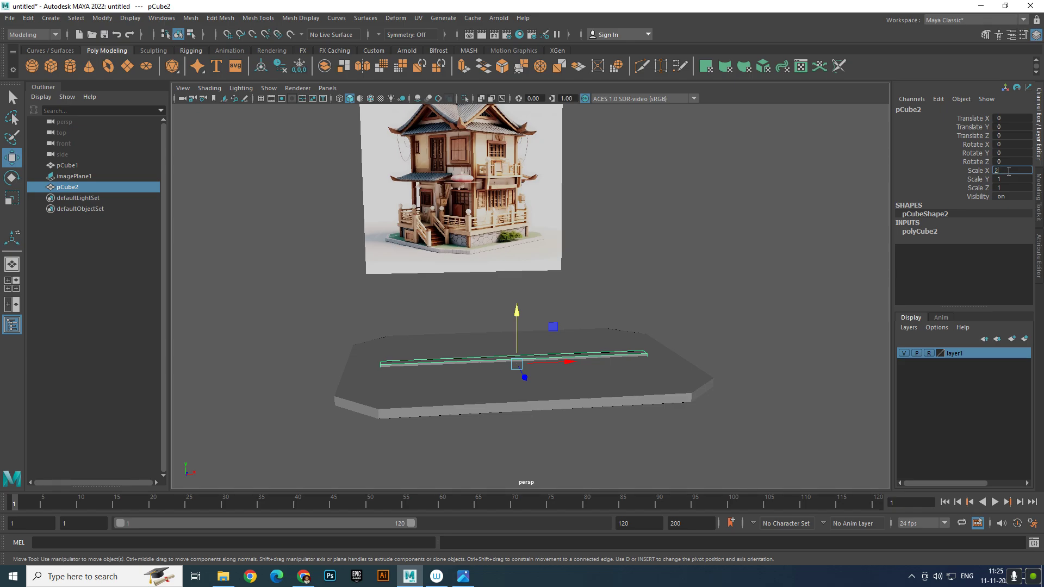
type("23")
key("Return")
key("Return")
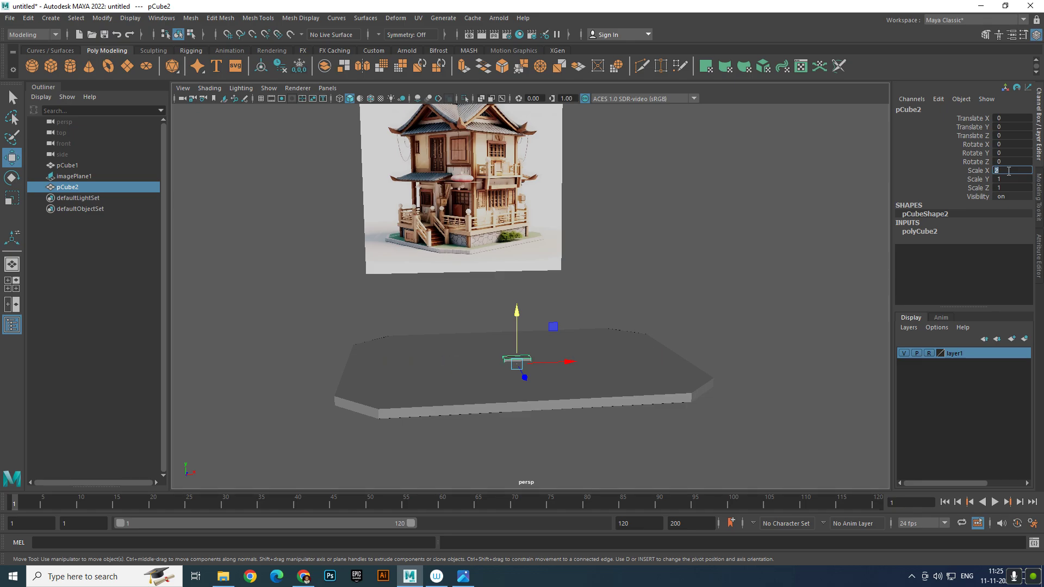
type("22")
key("Return")
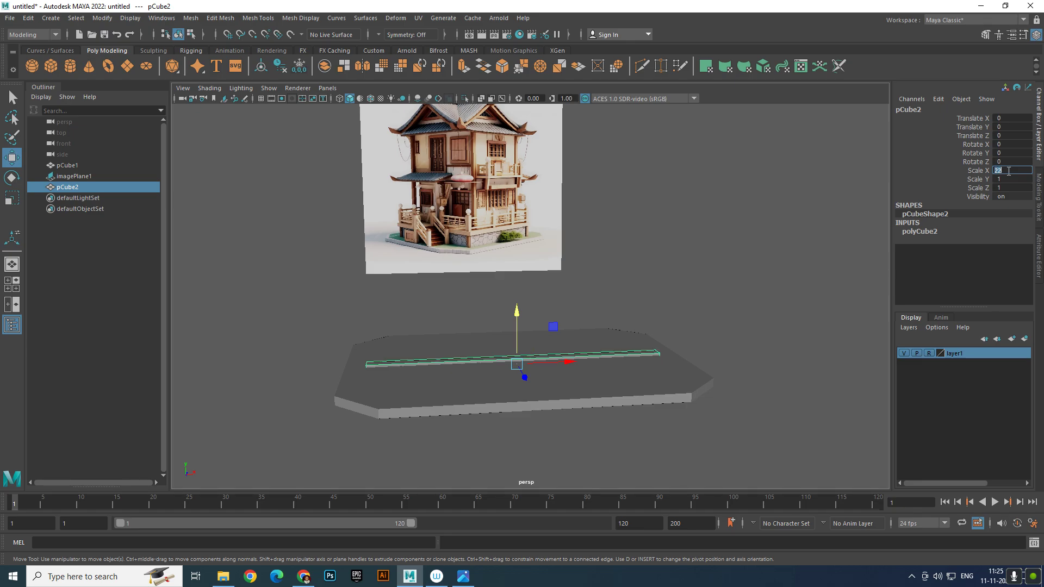
left_click(1013, 188)
type("15")
key("Return")
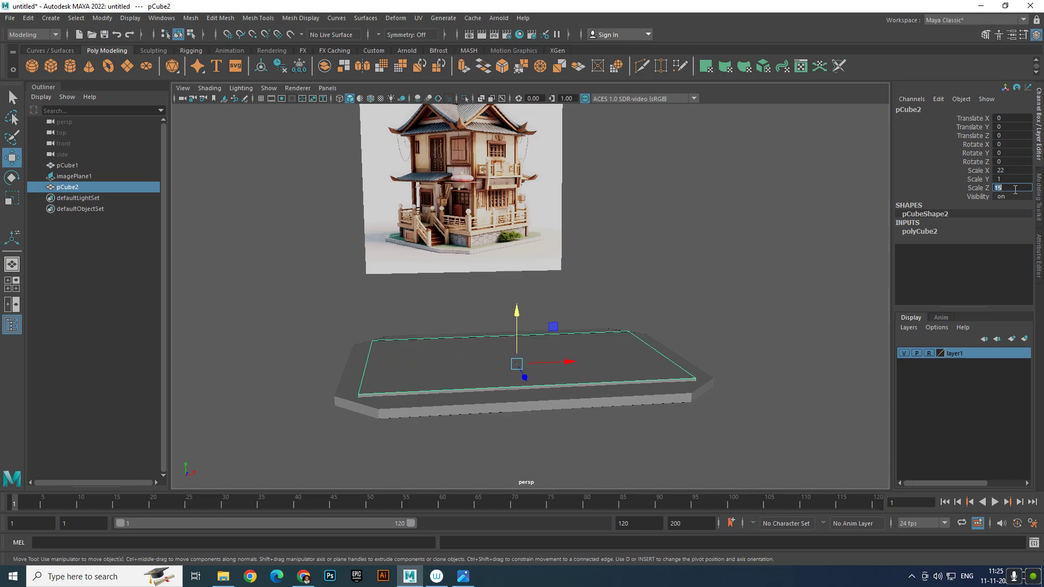
Set the cube's Scale Y to 2 and raise it onto the base slab
left_click(1024, 180)
key("Return")
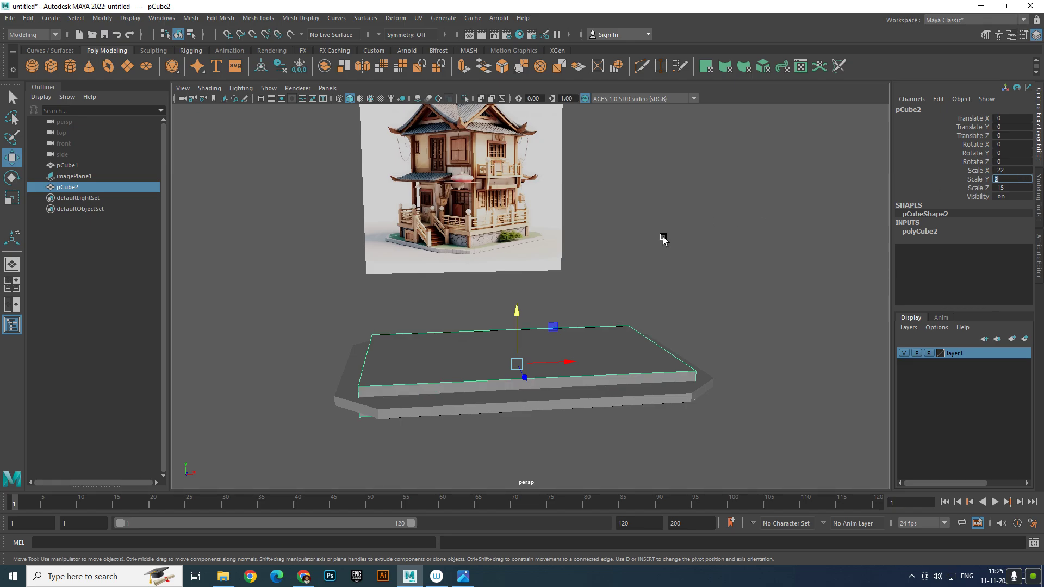
left_click_drag(510, 327, 510, 309)
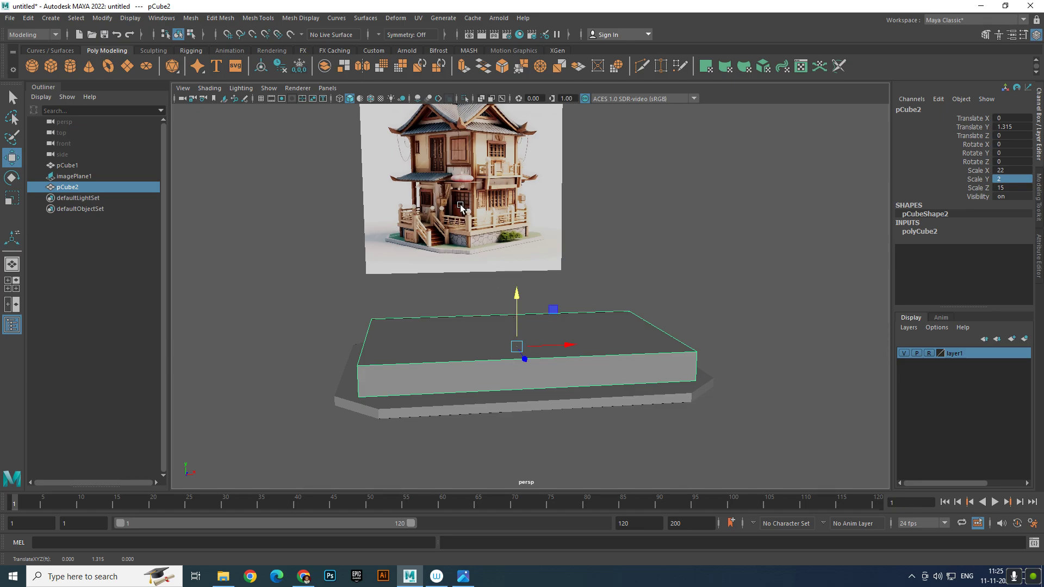
Slide pCube2 back along Z to about -0.907 so it rests on the slab
scroll(465, 242, "up", 5)
scroll(428, 204, "up", 2)
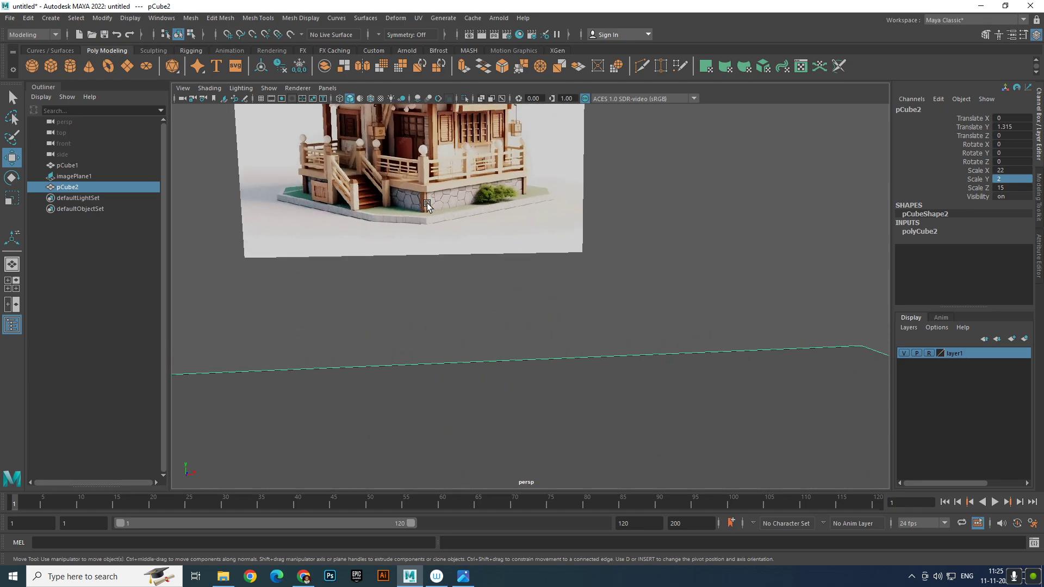
scroll(506, 269, "down", 3)
middle_click_drag(560, 331, 592, 282, "alt")
left_click_drag(582, 286, 596, 280, "alt")
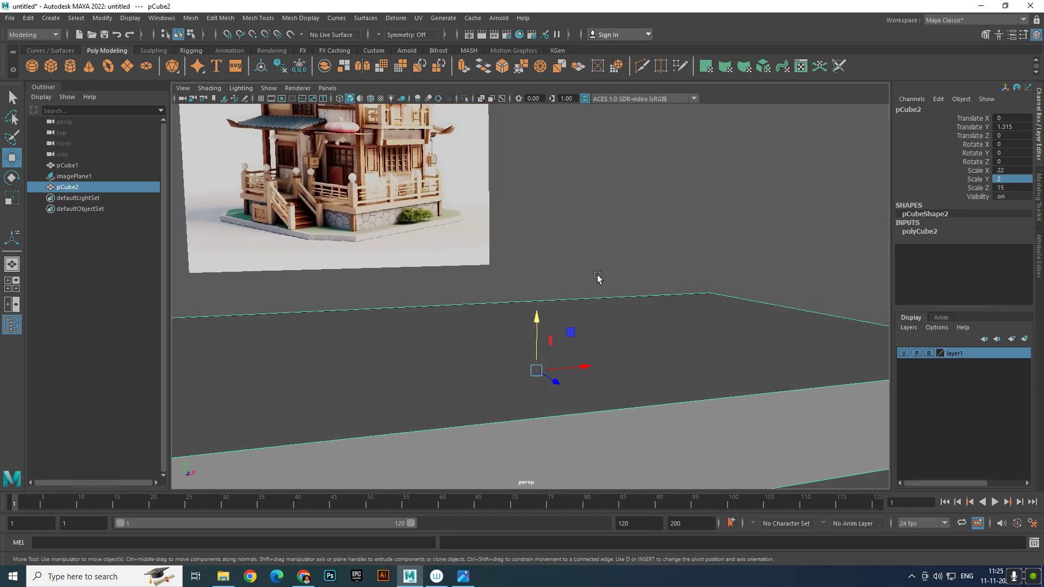
scroll(522, 265, "down", 3)
left_click_drag(491, 259, 357, 237, "alt")
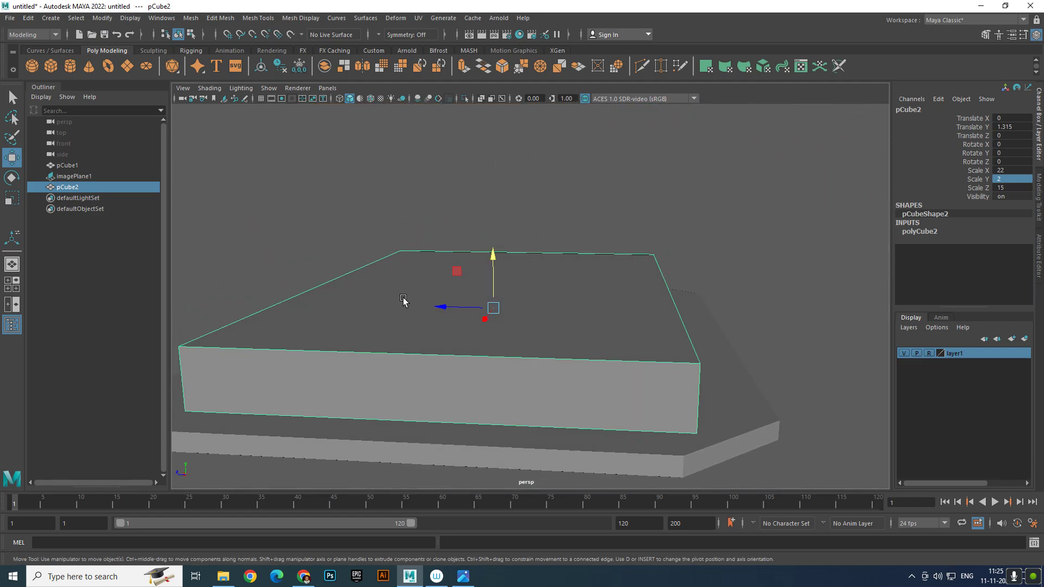
left_click_drag(442, 305, 484, 326)
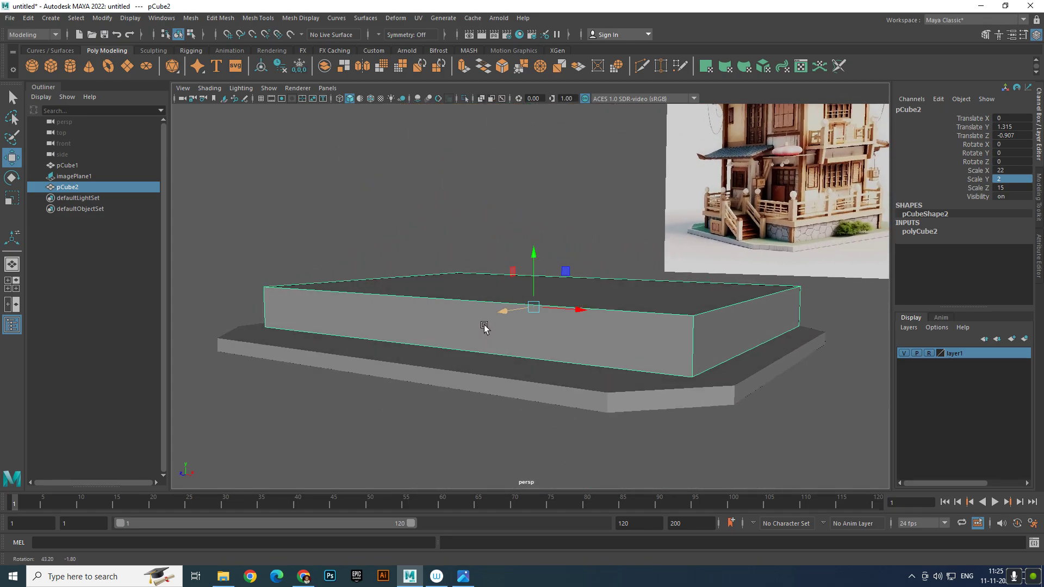
left_click(410, 382)
left_click(460, 344)
left_click_drag(522, 375, 431, 383, "alt")
mouse_move(494, 303)
left_mouse_down()
mouse_move(468, 305)
mouse_move(485, 312)
left_mouse_up()
left_click(597, 422)
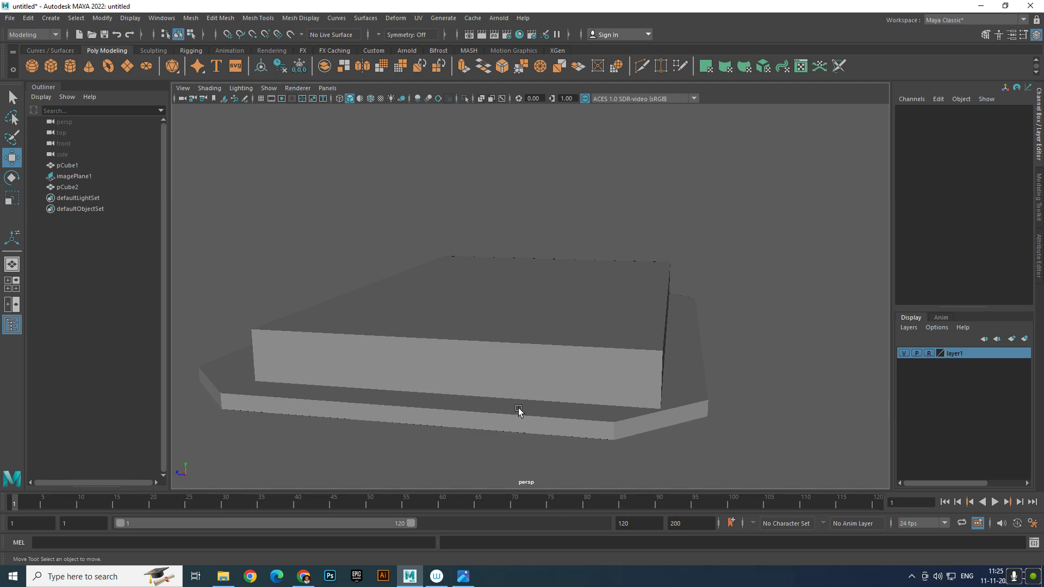
left_click(554, 404)
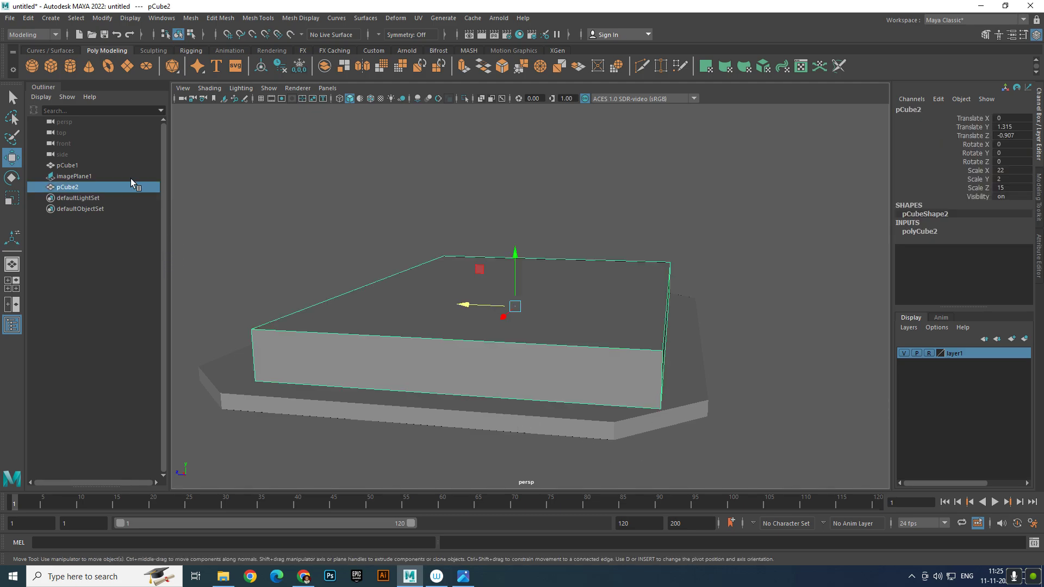
left_click(122, 165)
left_click_drag(465, 333, 439, 333)
right_click_drag(631, 395, 631, 248)
left_click_drag(559, 278, 582, 267, "alt")
right_click_drag(623, 346, 570, 277)
left_click_drag(569, 246, 657, 173)
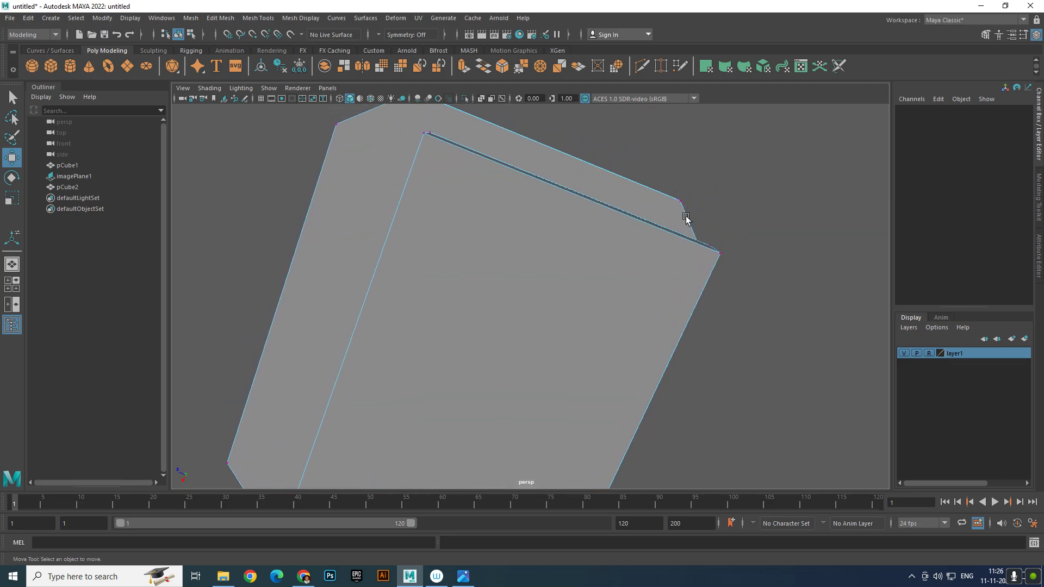
scroll(666, 235, "down", 3)
scroll(652, 237, "up", 3)
left_click_drag(651, 257, 650, 173, "alt")
scroll(603, 293, "down", 2)
left_click_drag(591, 317, 632, 283, "alt")
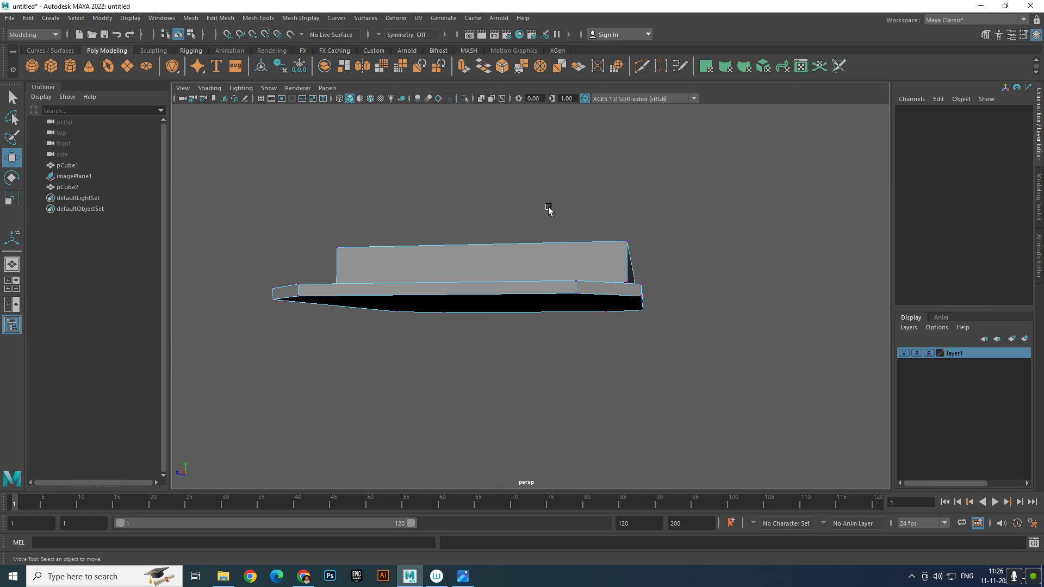
left_click_drag(548, 209, 612, 347)
right_click_drag(610, 276, 665, 261)
left_click(753, 250)
left_click_drag(559, 245, 615, 351)
left_click(625, 326)
left_click(625, 304)
right_click_drag(624, 304, 722, 268)
left_click(722, 268)
left_click(619, 293)
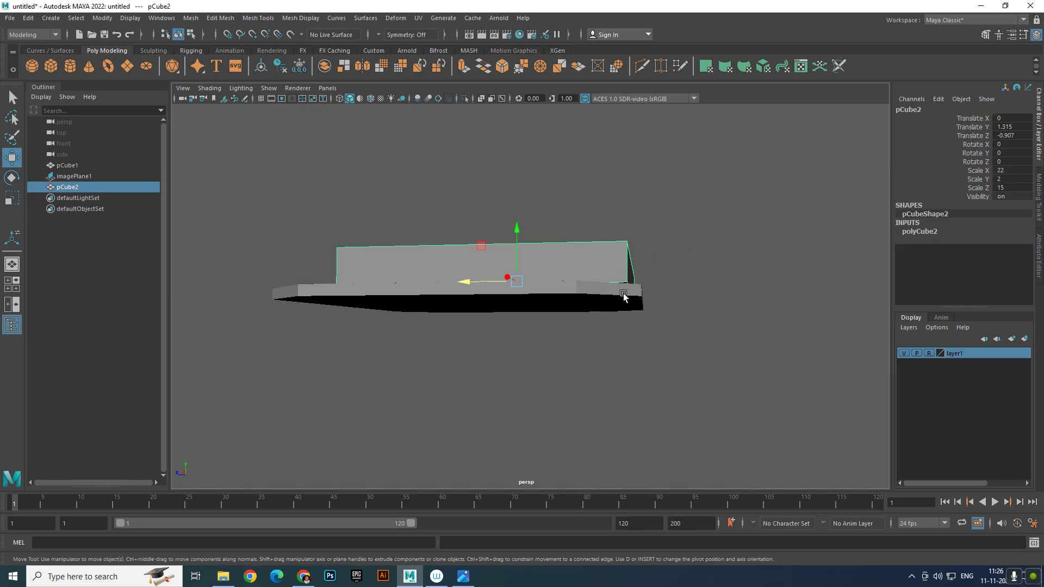
left_click(636, 294)
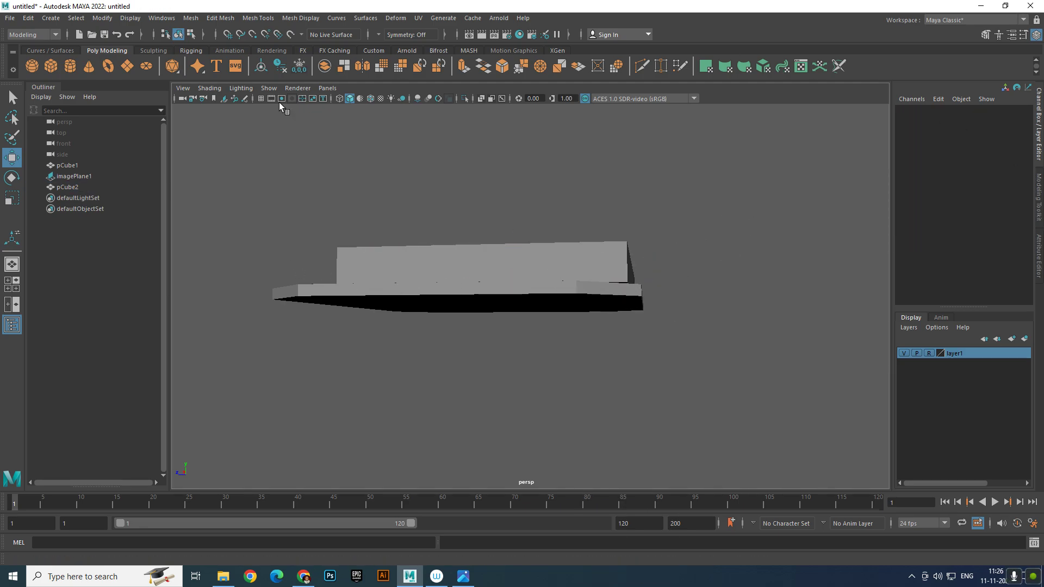
left_click(77, 188)
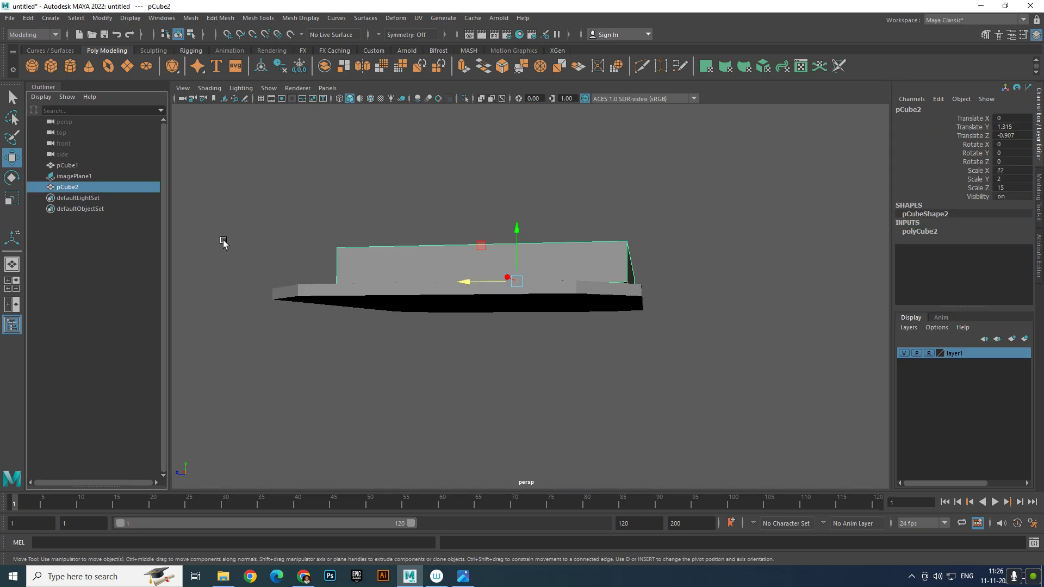
left_click(87, 167)
right_click_drag(337, 298, 506, 301)
left_click_drag(515, 254, 612, 337)
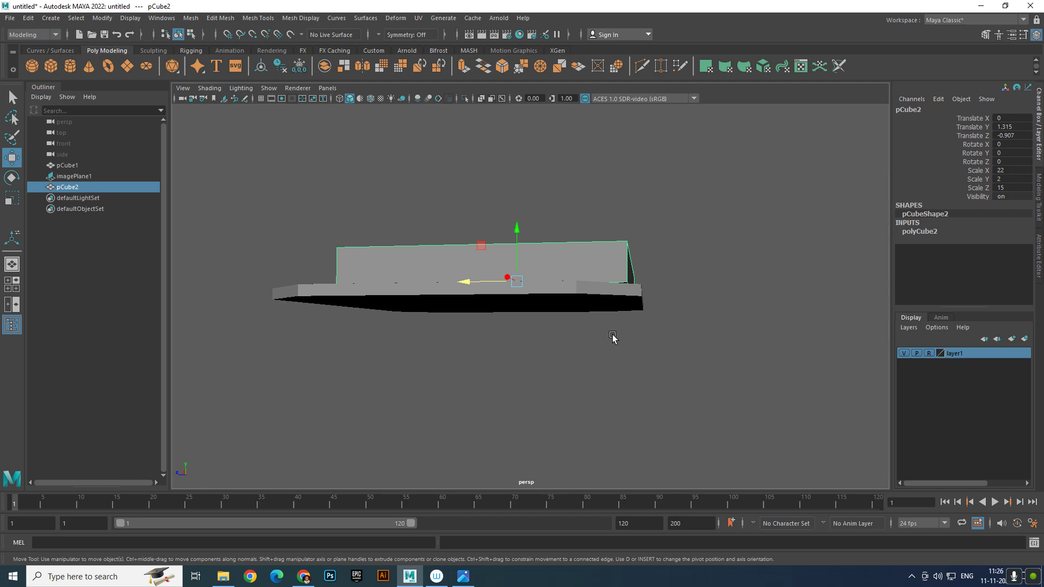
left_click(608, 294)
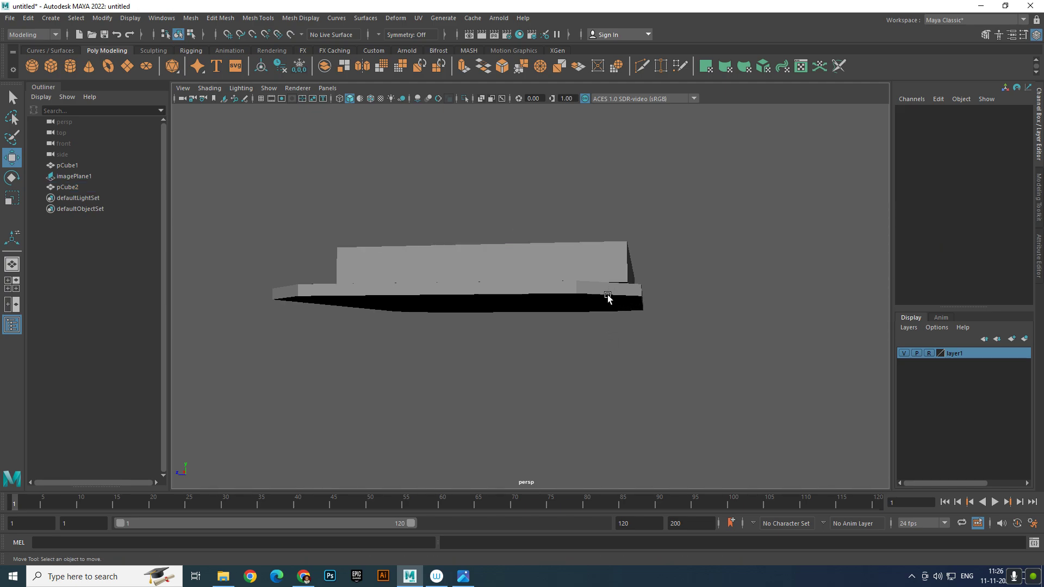
left_click(76, 186)
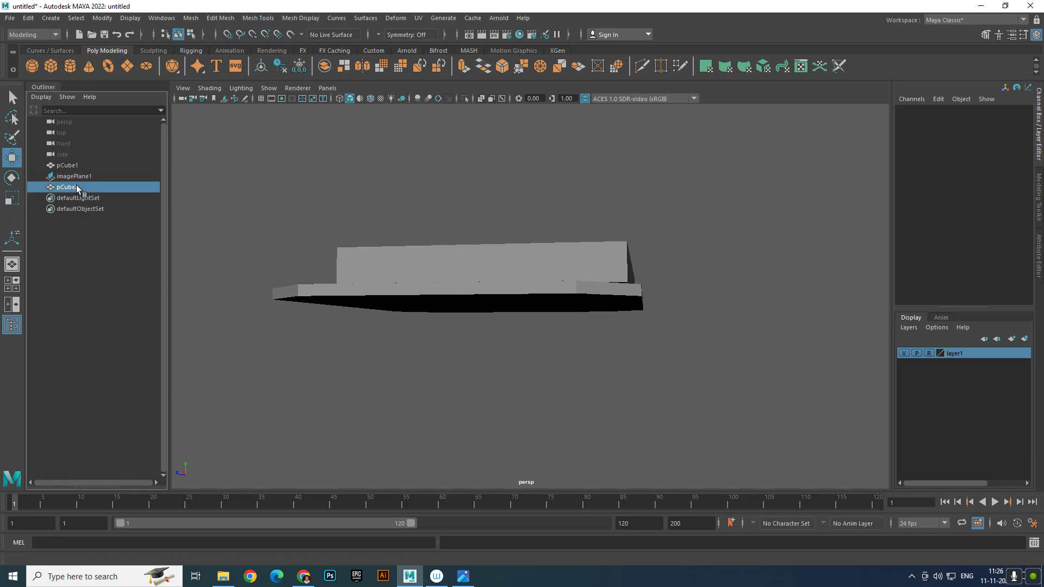
left_click(87, 165)
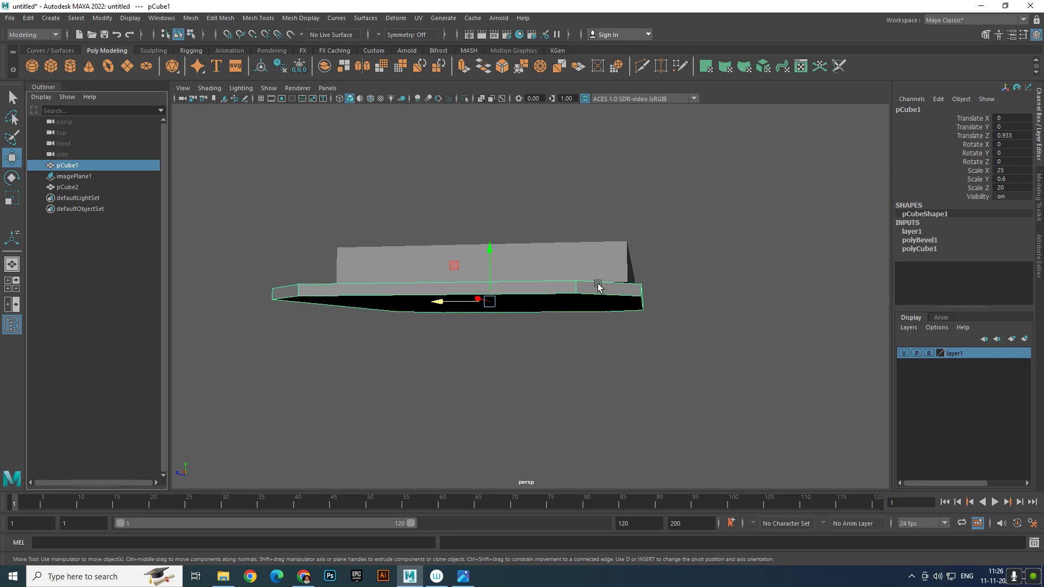
right_click_drag(597, 287, 568, 276)
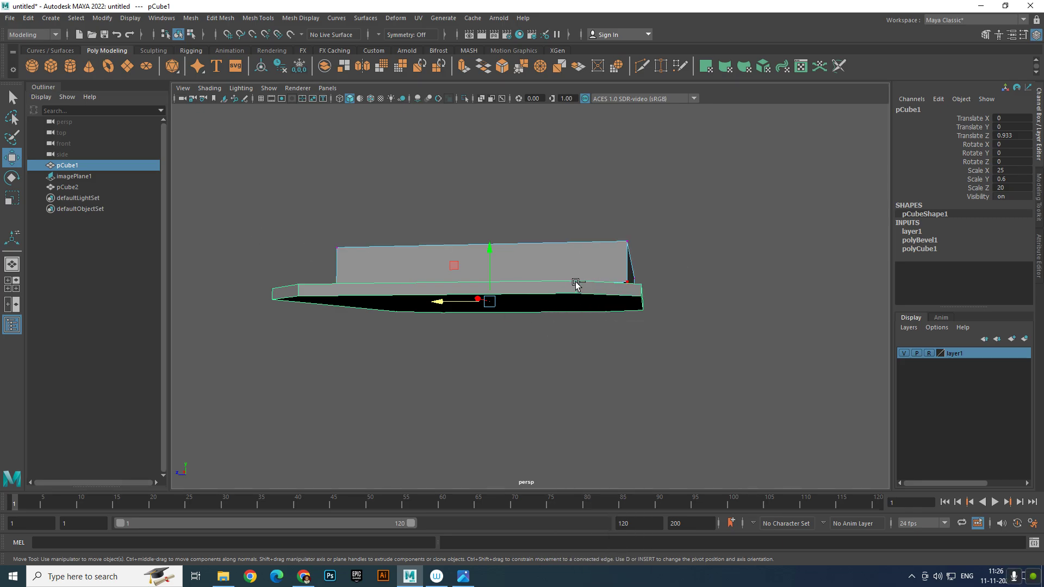
key("ctrl+z")
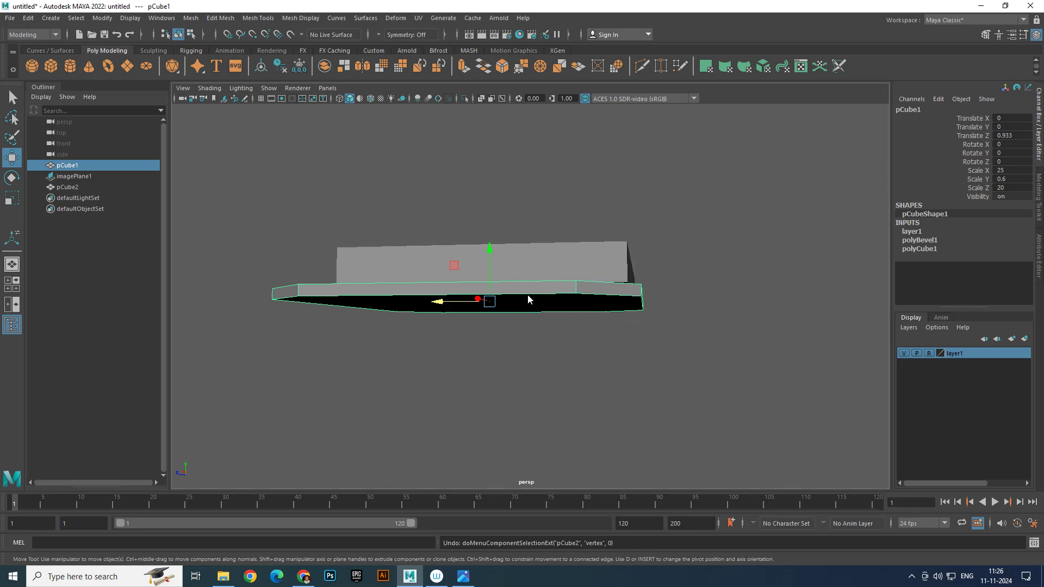
right_click_drag(527, 295, 480, 278)
left_click(68, 187)
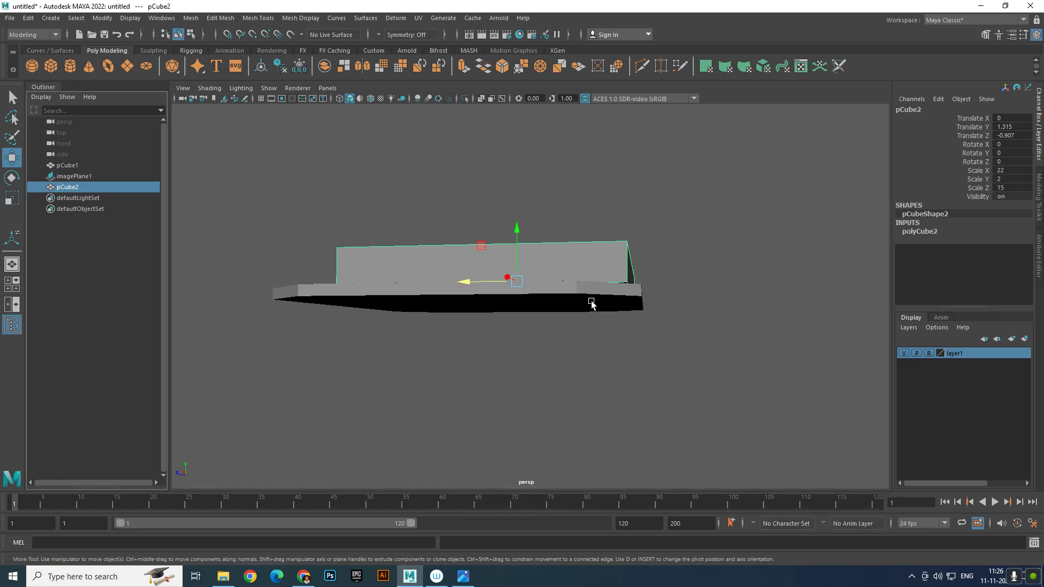
left_click(75, 166)
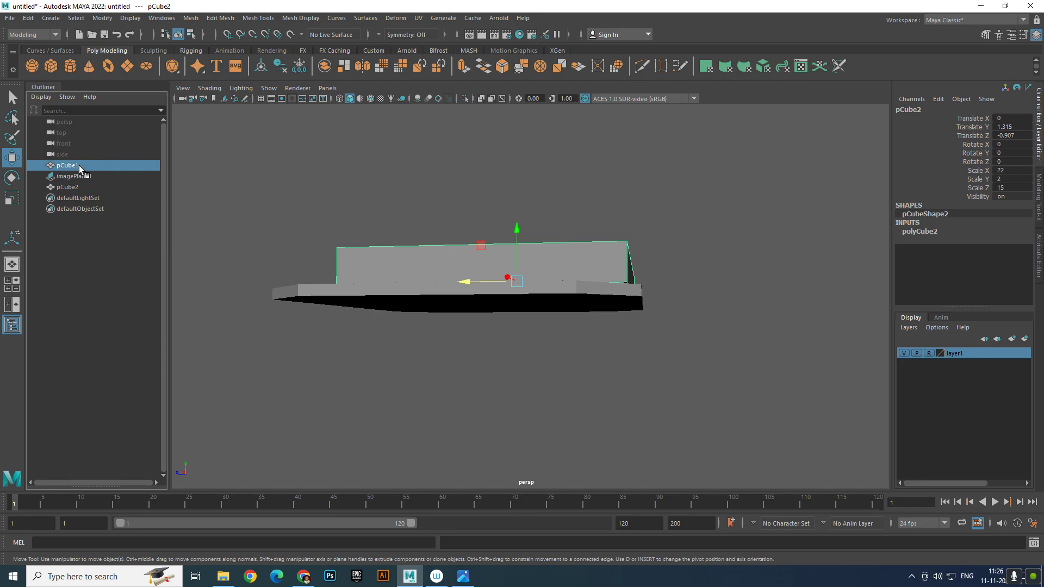
right_click(597, 301)
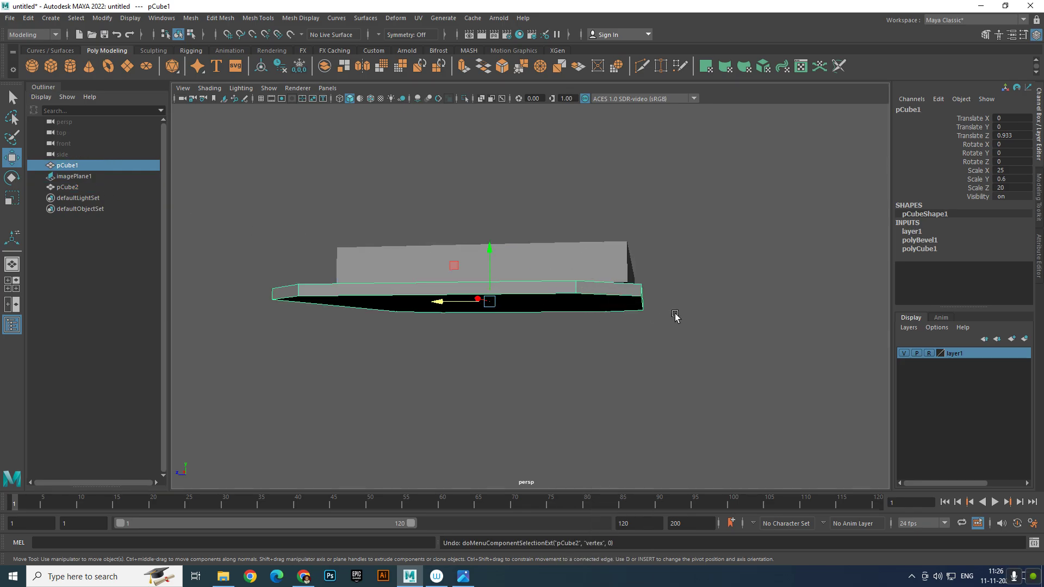
left_click(620, 330)
Move pCube2 along Z to centre it over the base slab
left_click_drag(621, 329, 620, 405, "alt")
left_click(68, 185)
scroll(444, 255, "down", 3)
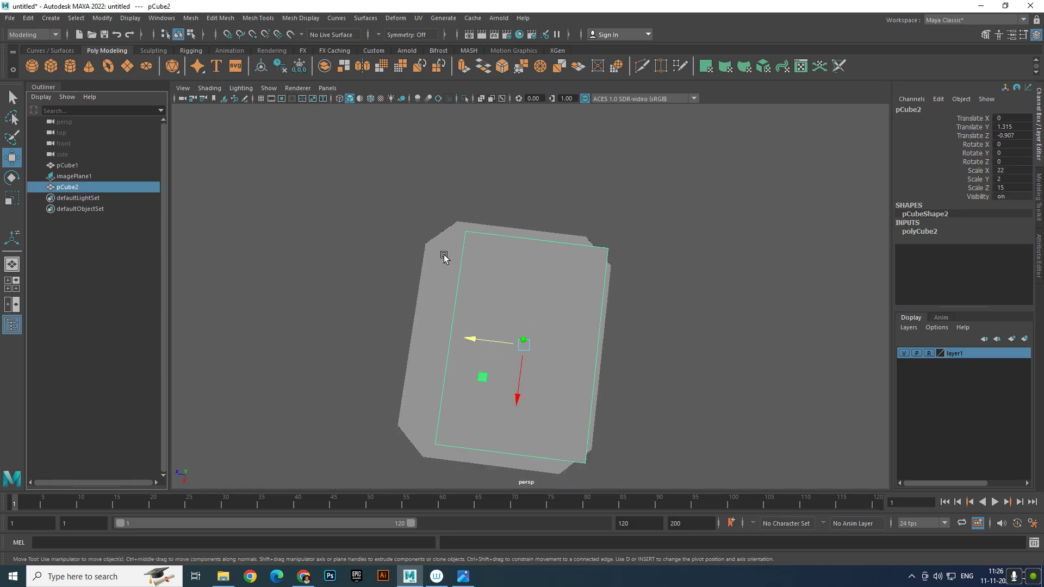
left_click_drag(481, 333, 460, 335)
left_click(67, 165)
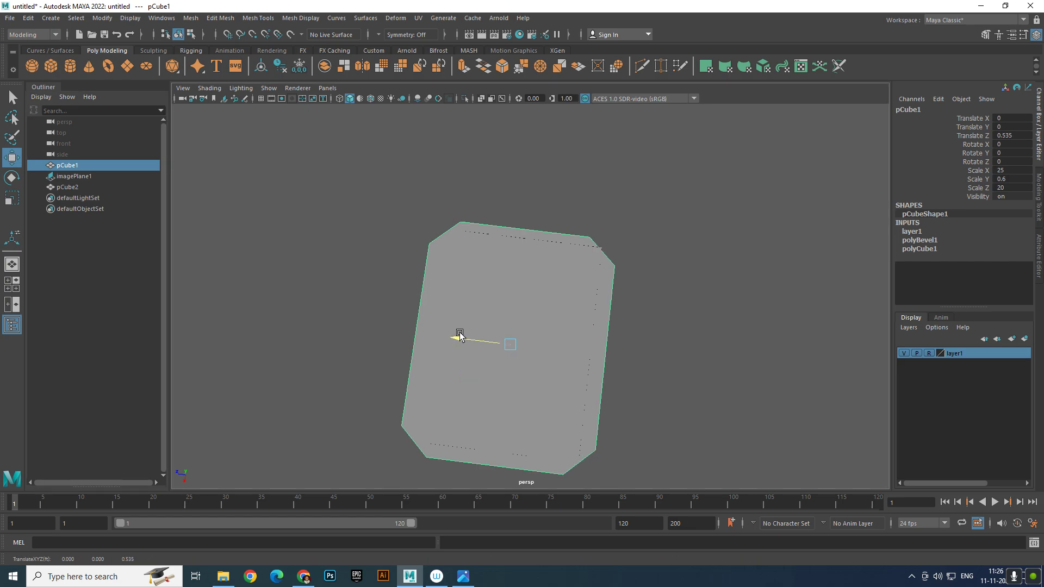
right_click_drag(616, 272, 566, 269)
left_click_drag(528, 197, 687, 492)
key("ctrl+z")
Select the base slab pCube1 in the Outliner and isolate it in the perspective view
left_click_drag(638, 341, 675, 371, "alt")
right_click_drag(675, 371, 745, 345, "alt")
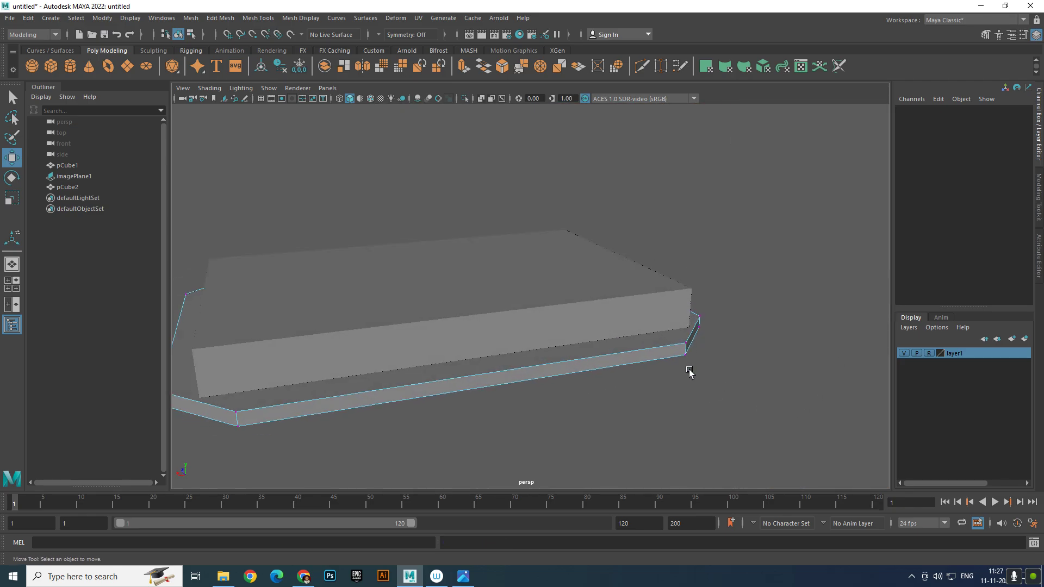
left_click(667, 326)
left_click(657, 352)
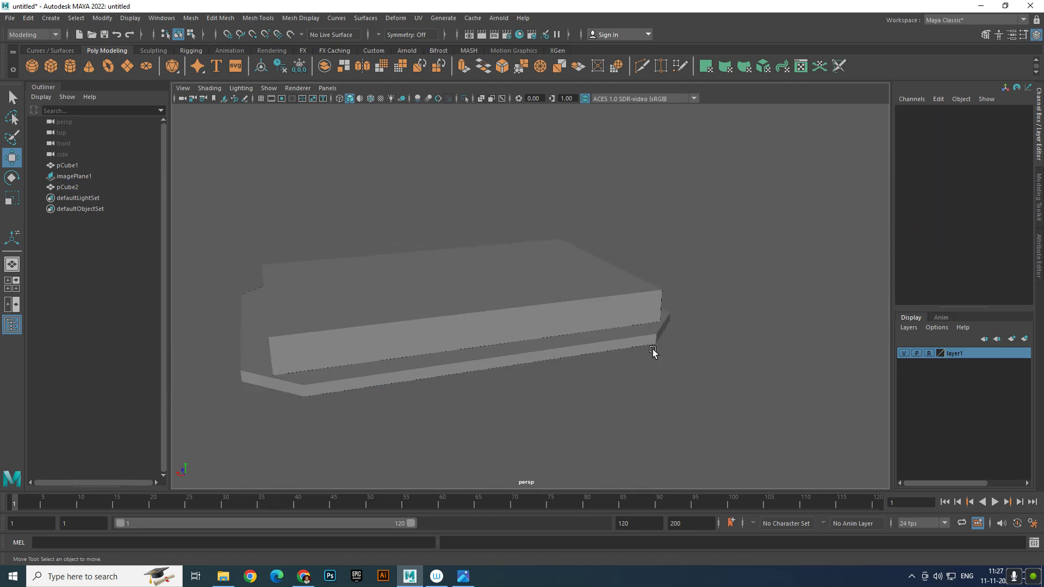
left_click_drag(655, 351, 630, 364, "alt")
left_click(478, 316)
left_click_drag(478, 316, 515, 325, "alt")
left_click(537, 378)
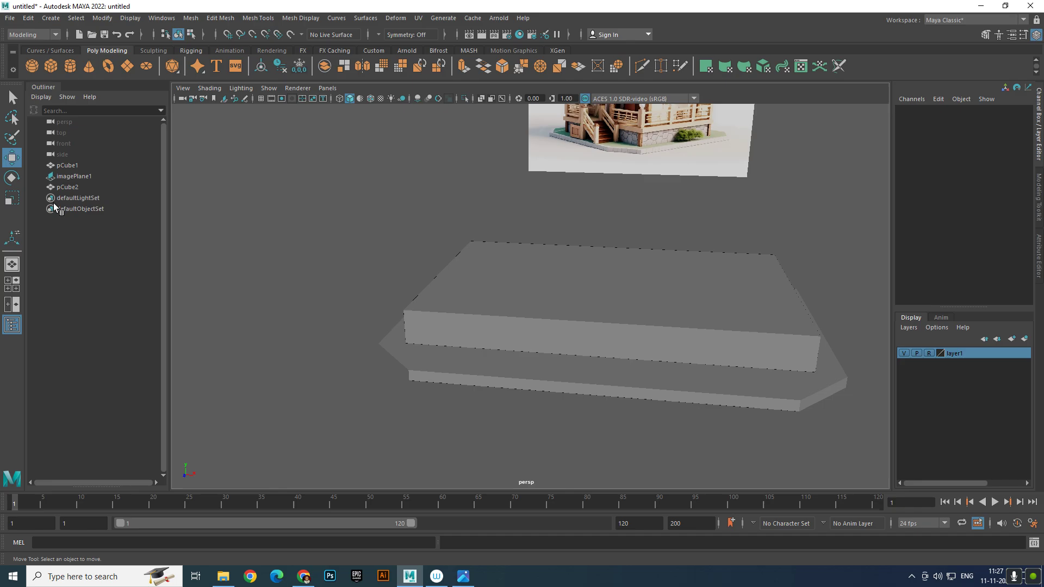
left_click(67, 188)
left_click(75, 175)
left_click(66, 165)
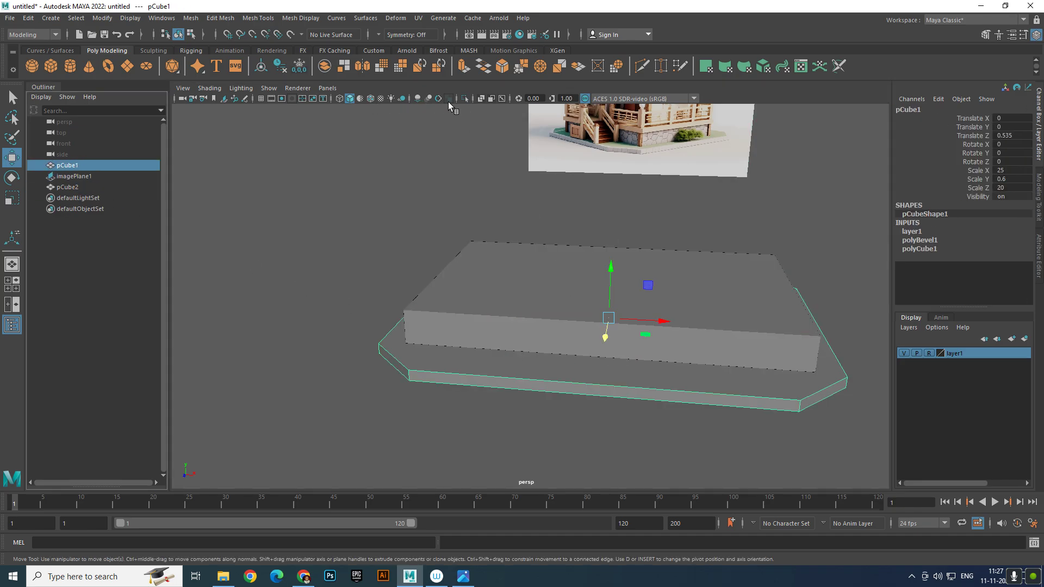
left_click(462, 99)
left_click_drag(818, 283, 668, 280, "alt")
Delete layer1 from the Layer Editor so the slab becomes editable
right_click_drag(647, 277, 598, 275)
left_click_drag(578, 288, 610, 276, "alt")
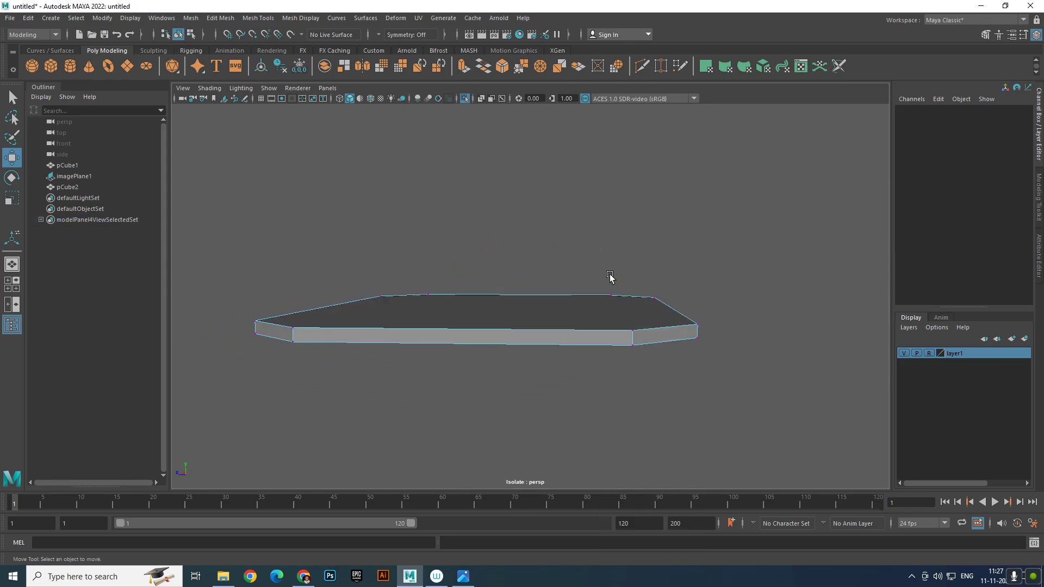
left_click_drag(787, 451, 726, 405, "alt")
right_click_drag(582, 322, 615, 266)
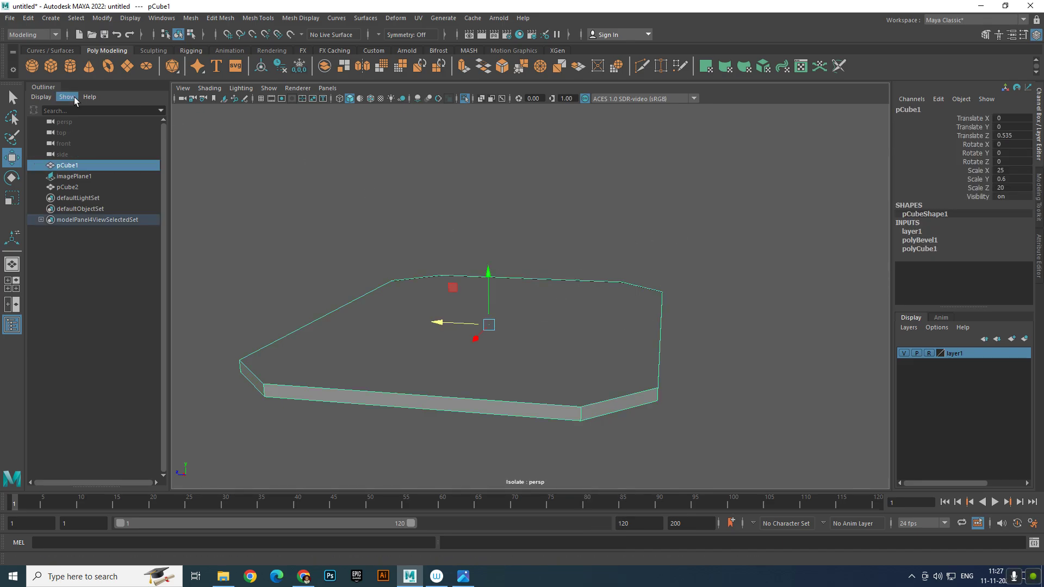
right_click(972, 355)
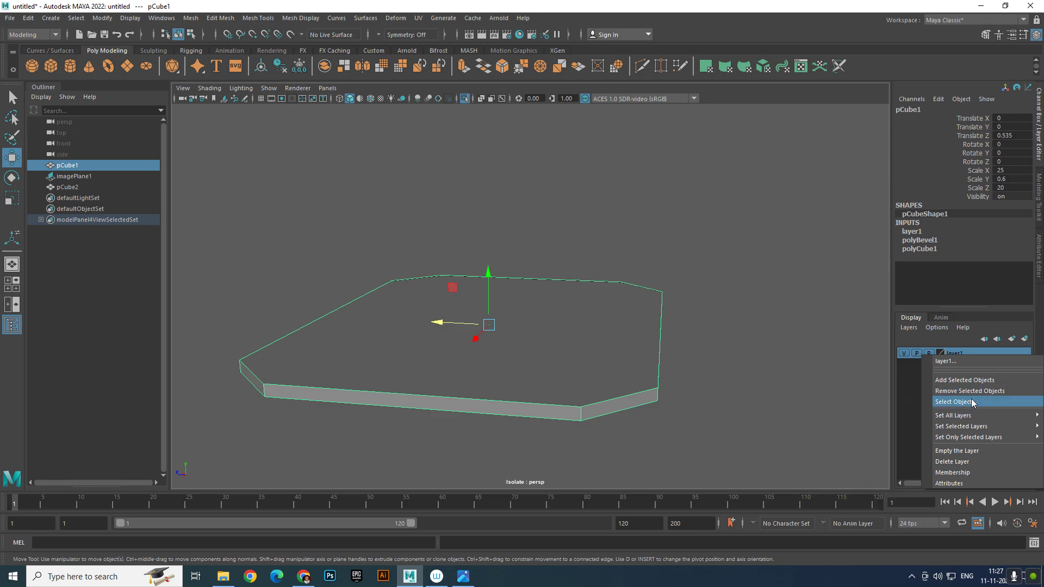
left_click(967, 460)
Stretch the base slab's eight right-side vertices outward in Vertex mode
right_click_drag(612, 327, 557, 267)
left_click_drag(556, 253, 819, 485)
left_click_drag(593, 331, 655, 331)
right_click_drag(674, 296, 836, 217)
left_click(818, 280)
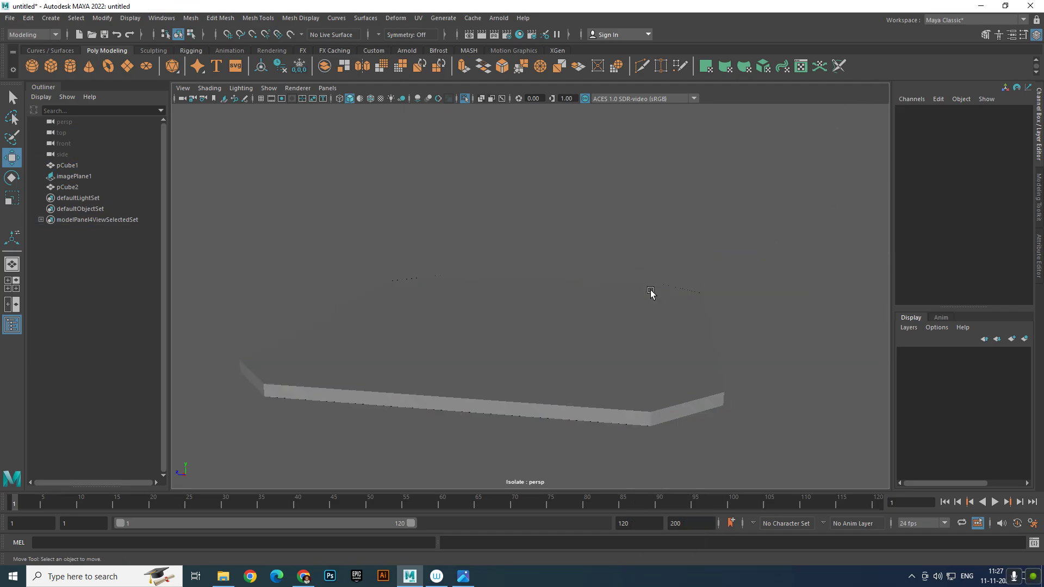
left_click(647, 297)
left_click_drag(641, 304, 812, 313, "alt")
scroll(783, 304, "up", 4)
middle_click_drag(761, 295, 762, 332, "alt")
scroll(762, 333, "down", 4)
left_click_drag(759, 331, 644, 269, "alt")
scroll(694, 373, "up", 2)
middle_click_drag(760, 333, 723, 333, "alt")
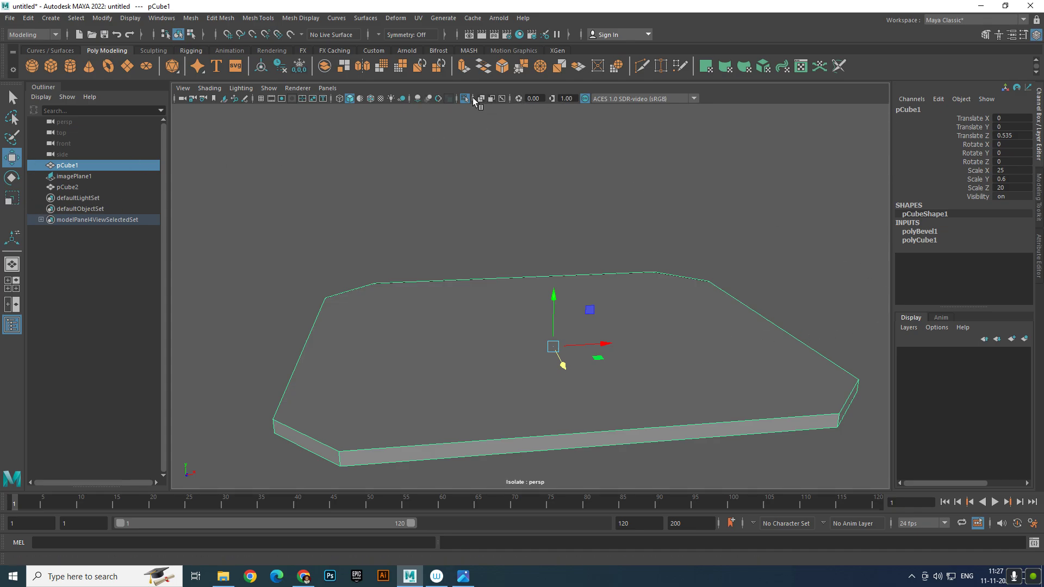
Turn off Isolate Select, pull the slab's right-side vertices back inward, and select pCube2
left_click(465, 99)
left_click(685, 194)
left_click_drag(685, 194, 548, 225, "alt")
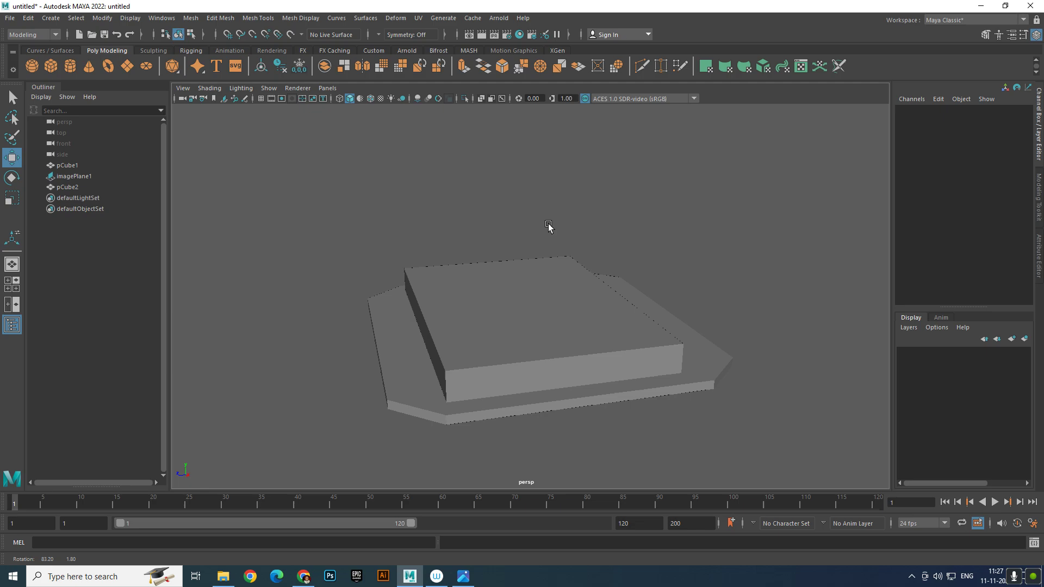
left_click(73, 166)
right_click_drag(720, 286, 674, 302)
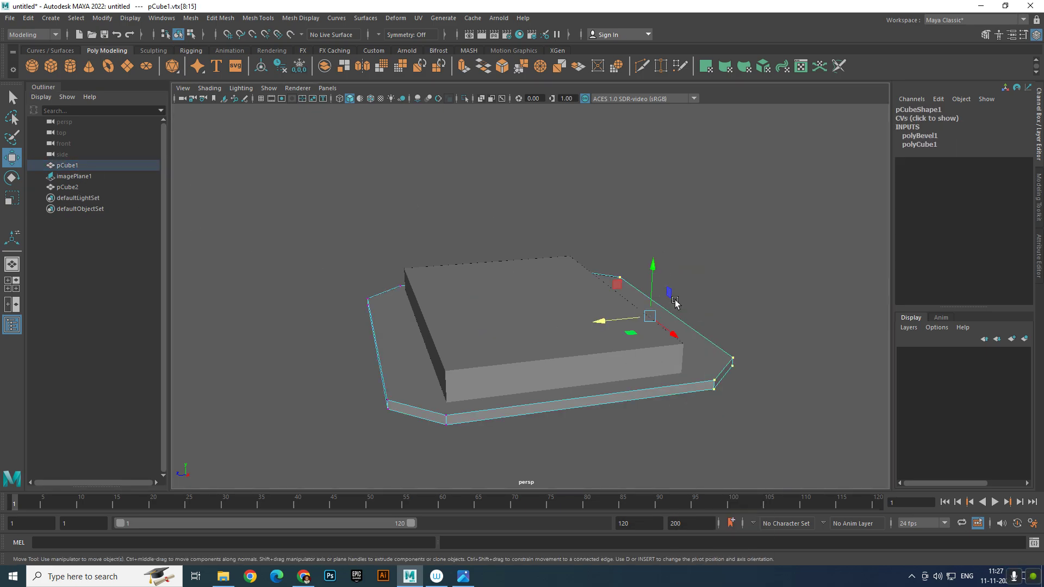
left_click_drag(675, 302, 597, 342, "alt")
right_click_drag(597, 342, 805, 305)
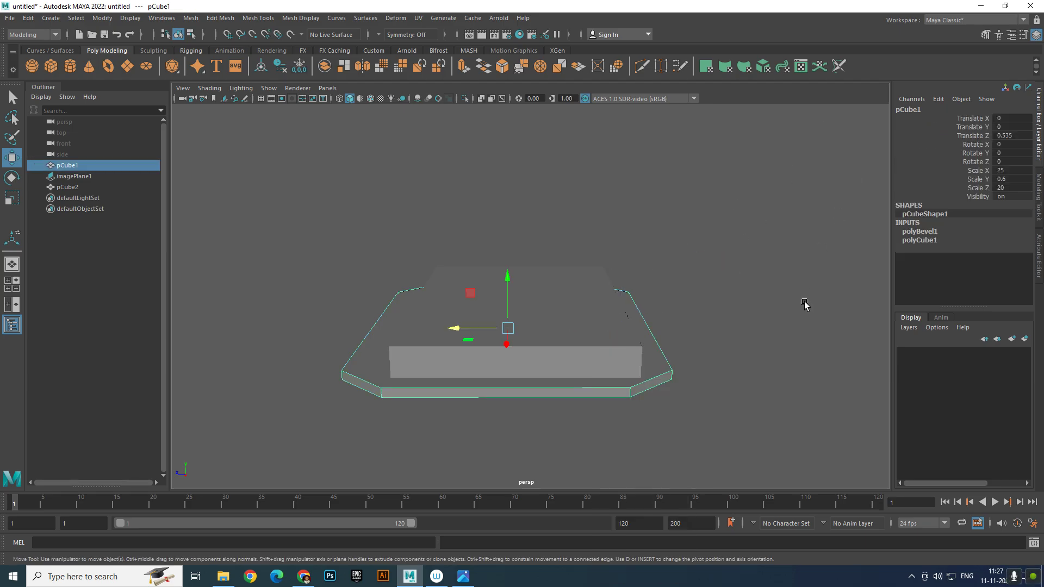
left_click_drag(805, 304, 580, 337, "alt")
left_click(654, 352)
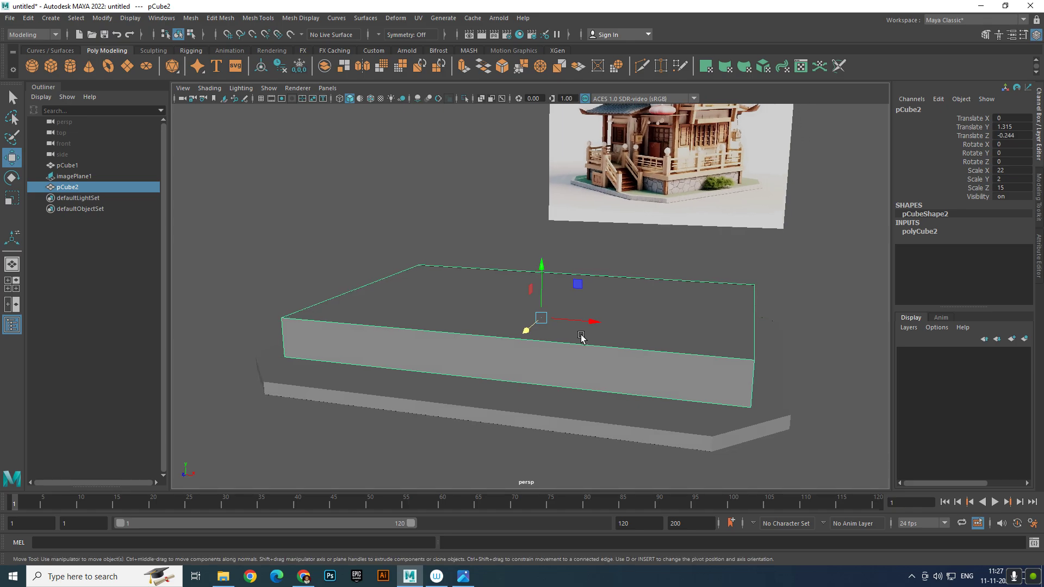
Duplicate the upper box as pCube3, flatten it into a thin slab and set it on top
key("ctrl+d")
left_click_drag(555, 271, 546, 233)
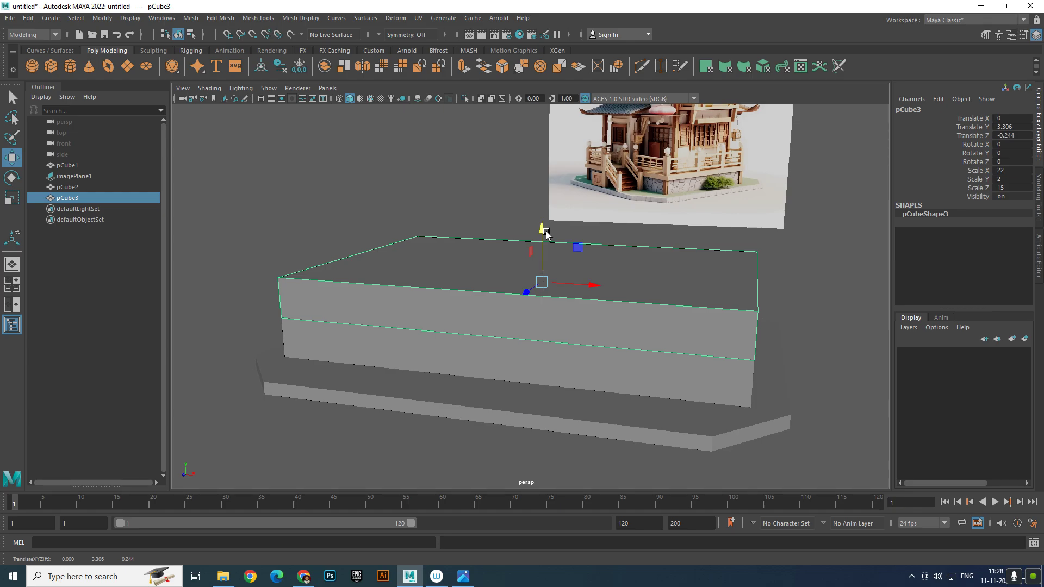
key("e")
key("r")
left_click_drag(541, 232, 535, 279)
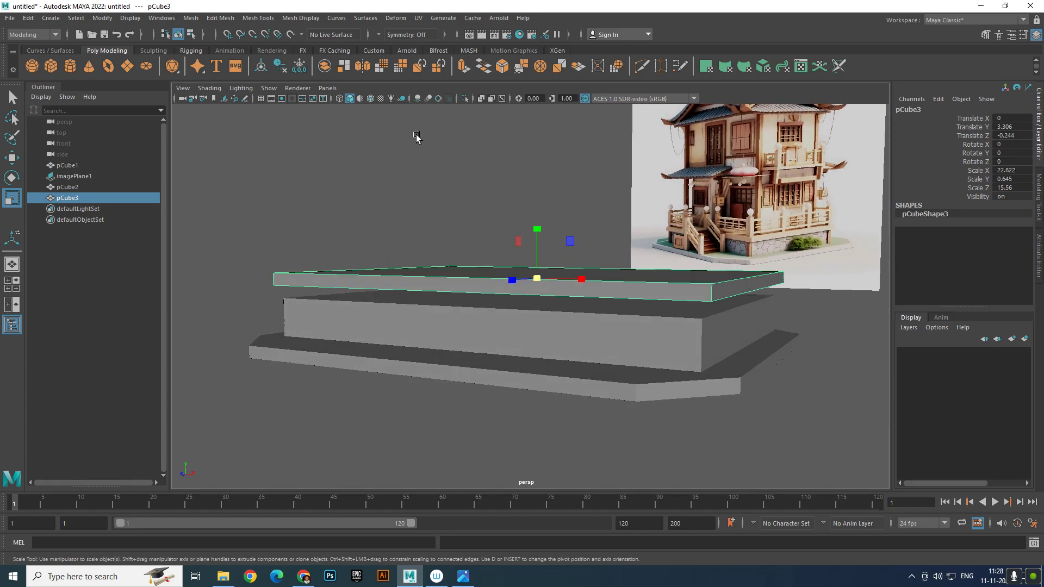
left_click(360, 99)
scroll(424, 163, "up", 2)
left_click_drag(471, 199, 571, 277, "alt")
key("w")
left_click_drag(534, 221, 627, 315)
left_click(530, 207)
Turn on wireframe on shaded and shift base slab pCube1 to line up beneath the stack
left_click(371, 98)
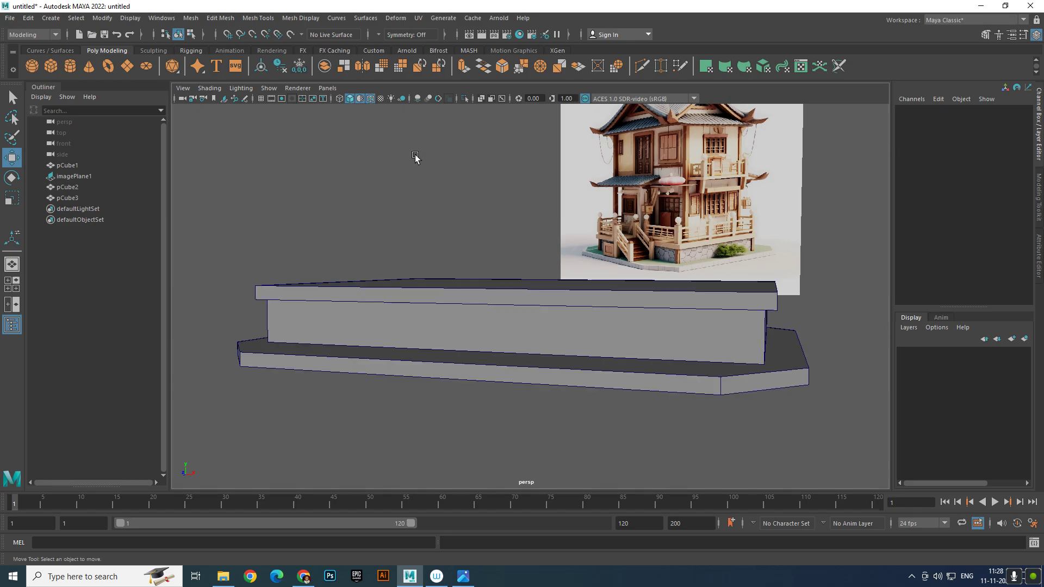
mouse_move(417, 156)
left_mouse_down("alt")
mouse_move(639, 284)
mouse_move(592, 303)
mouse_move(703, 295)
mouse_move(592, 288)
mouse_move(659, 356)
mouse_move(481, 348)
mouse_move(510, 341)
mouse_move(534, 351)
left_mouse_up("alt")
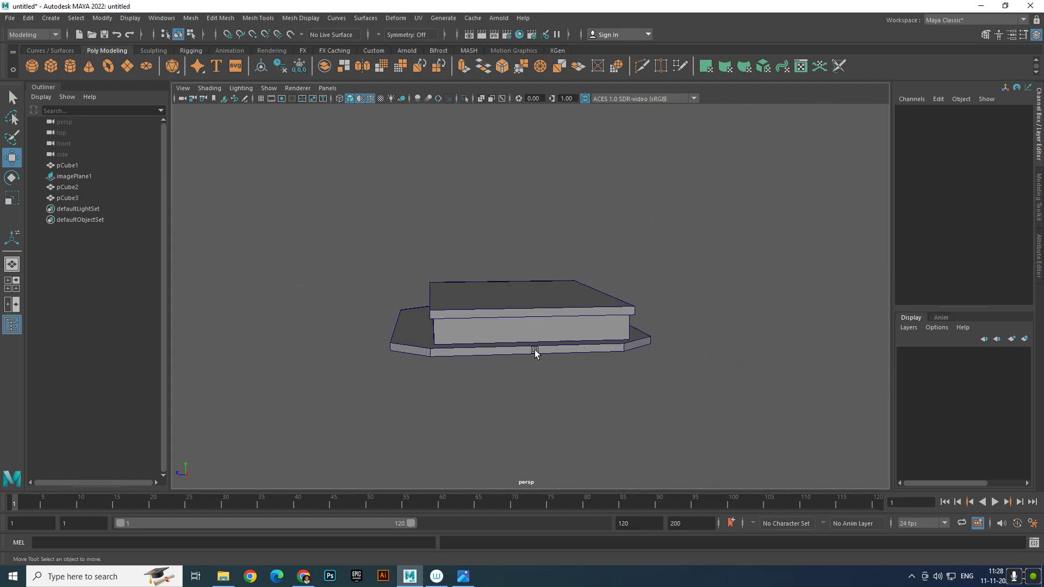
left_click(525, 350)
left_click_drag(466, 324, 455, 327)
left_click(640, 287)
left_click_drag(640, 287, 713, 274, "alt")
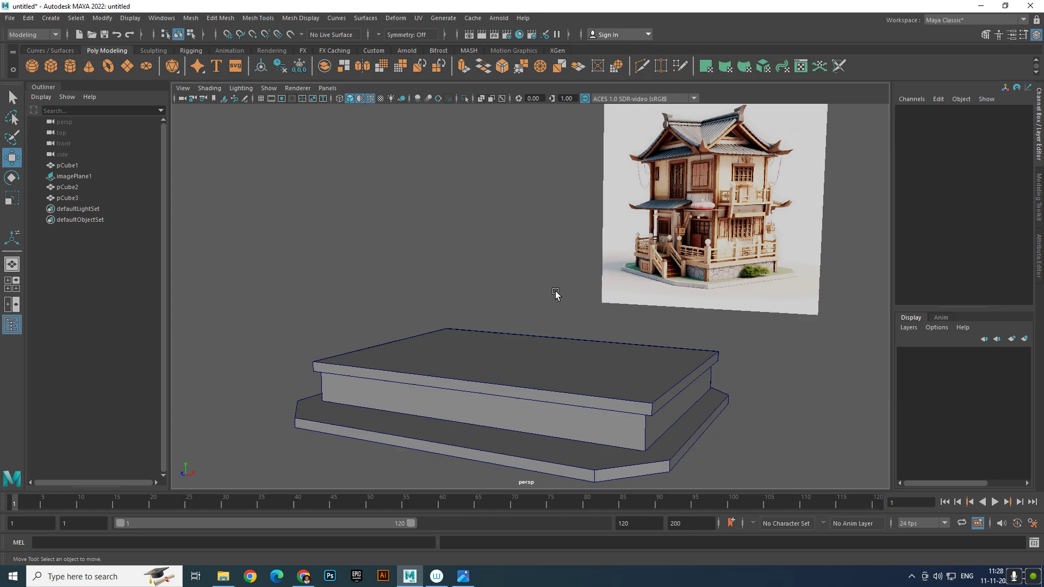
Duplicate pCube2 as pCube4, set its Scale Y to 10, and raise it atop the stack
left_click(641, 431)
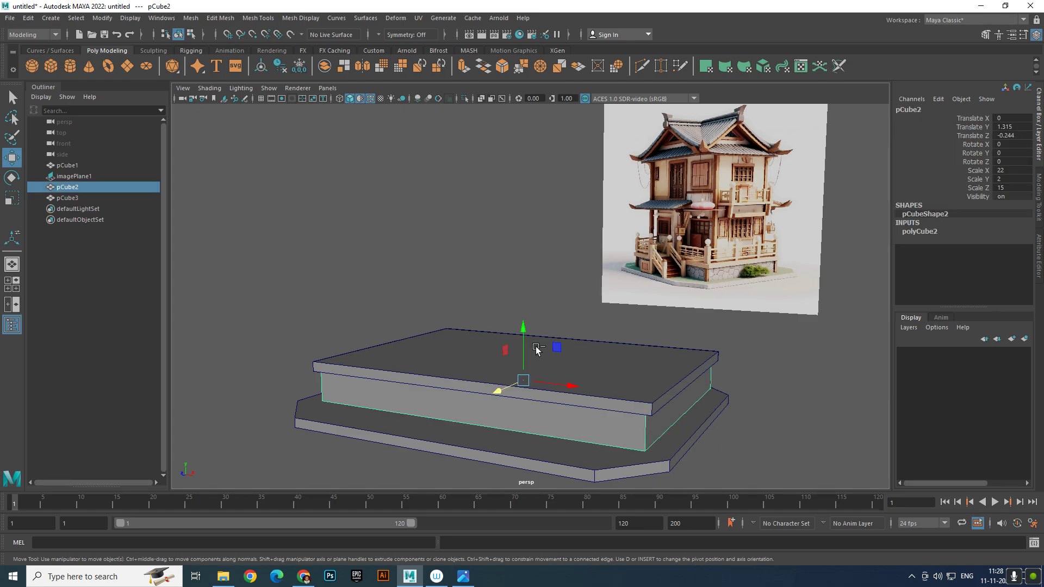
key("ctrl+d")
left_click_drag(528, 338, 529, 300)
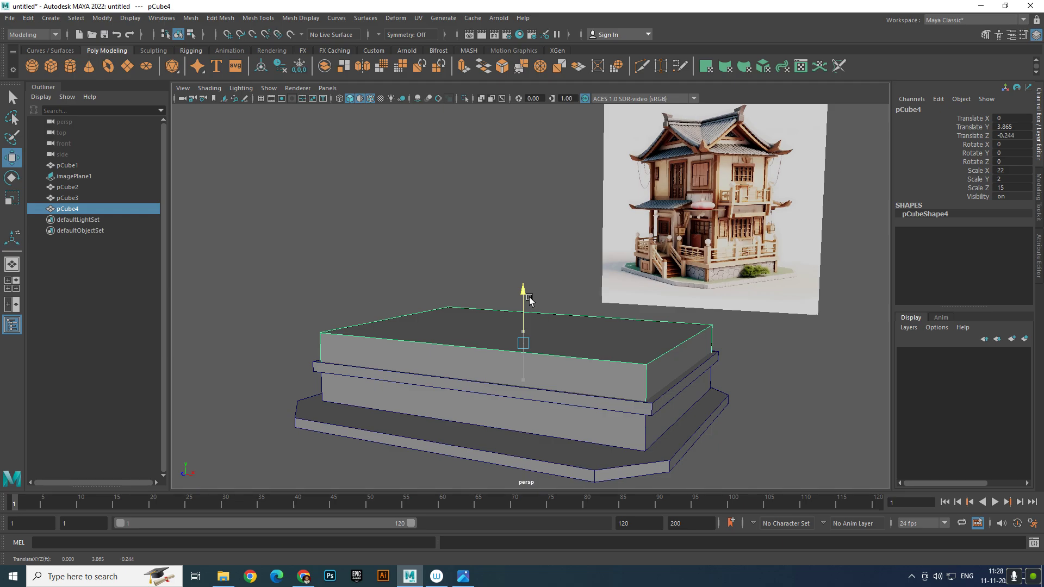
key("e")
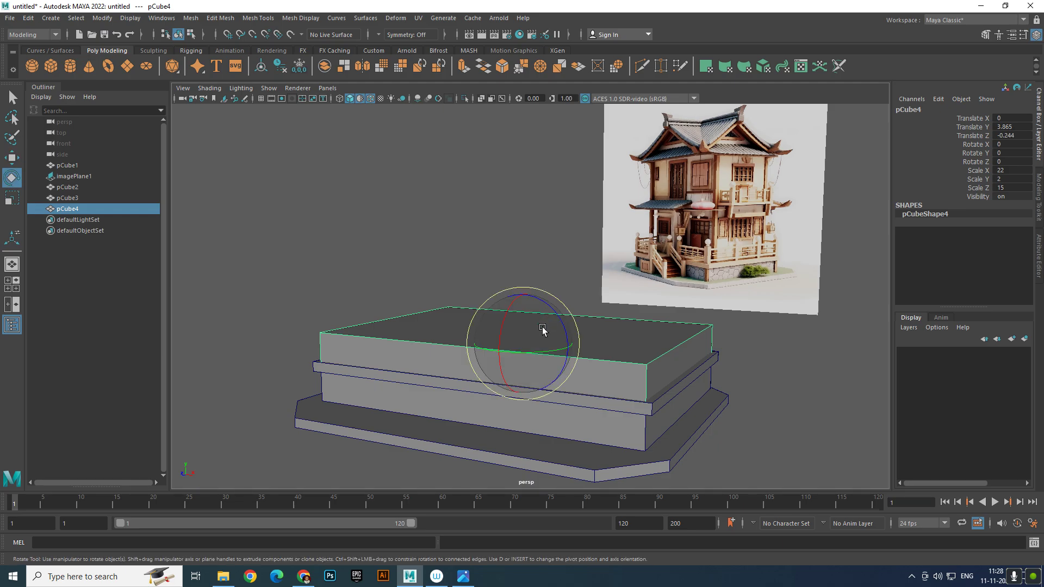
key("r")
left_click_drag(522, 344, 515, 342)
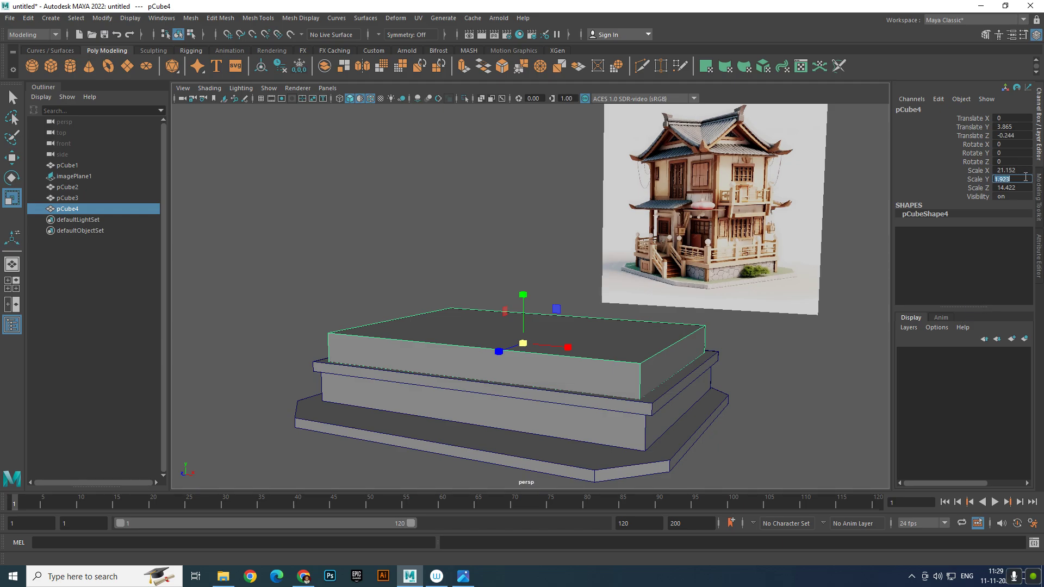
key("Return")
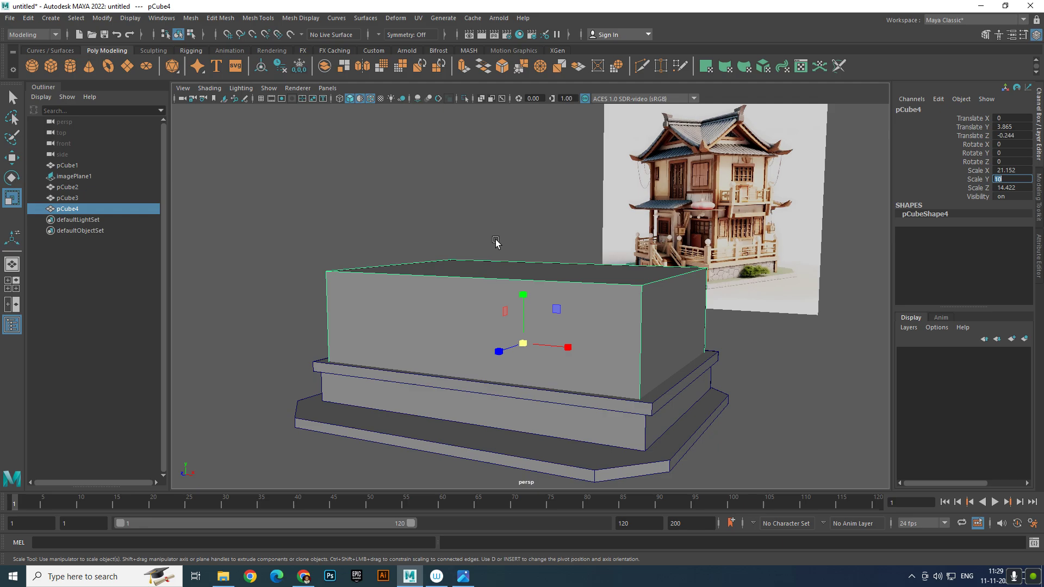
left_click(13, 159)
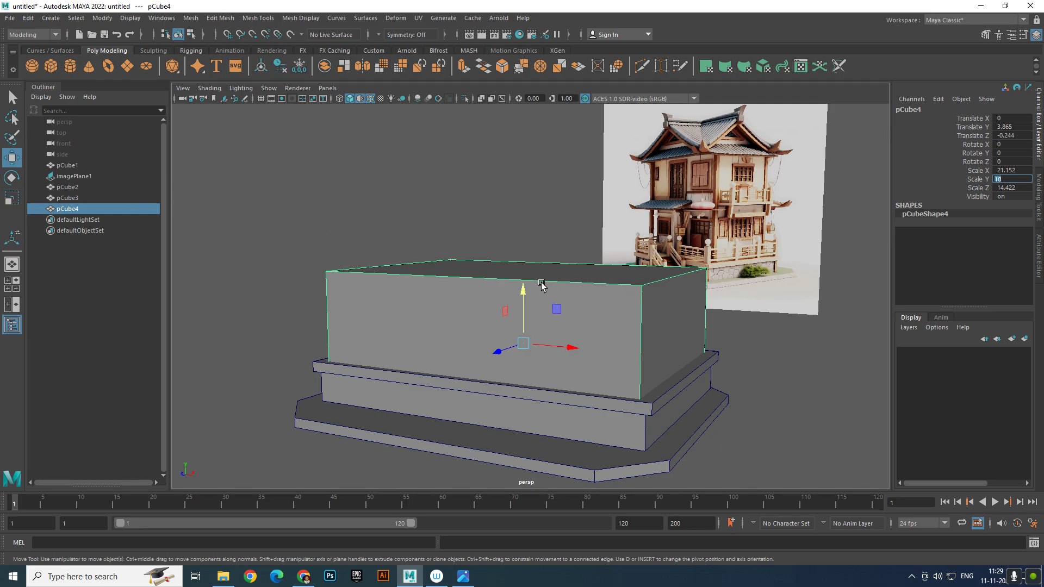
left_click_drag(523, 288, 497, 262)
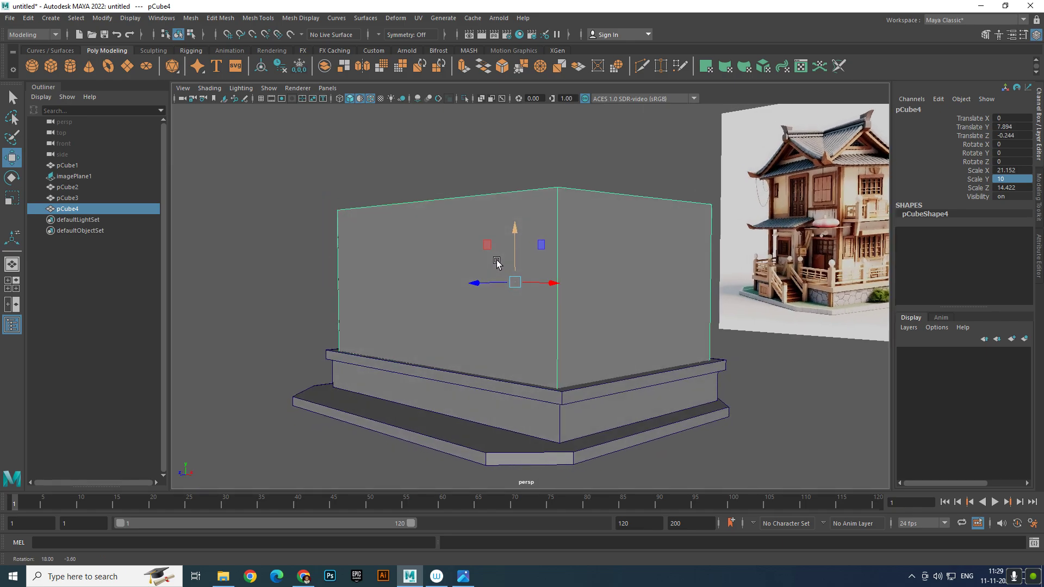
middle_click_drag(496, 262, 388, 255, "alt")
left_click_drag(388, 255, 388, 254, "alt")
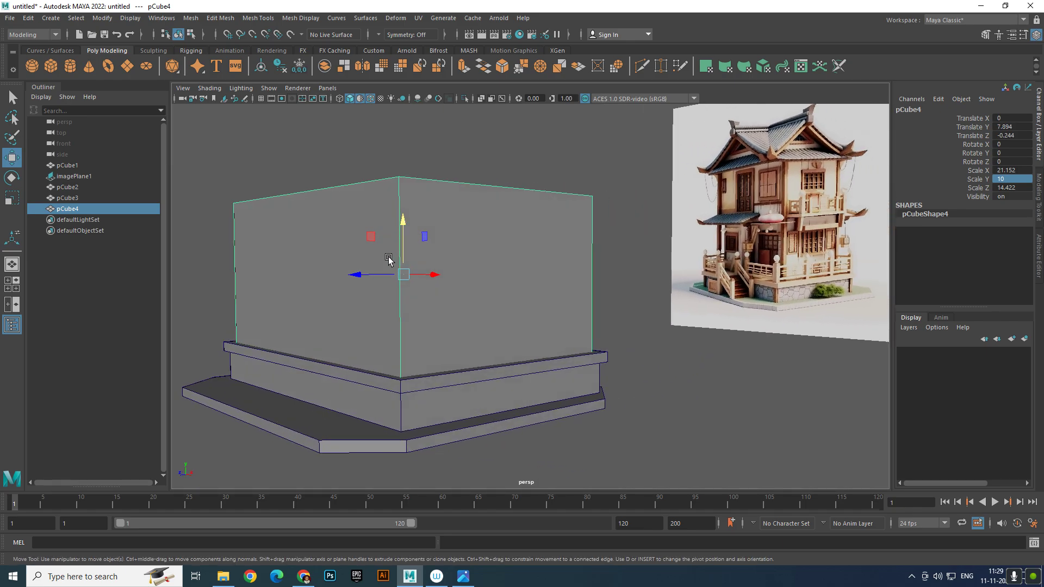
Narrow wall box pCube4 by moving its left and right vertices inward on X
right_click(388, 254)
left_click_drag(369, 266, 414, 389, "alt")
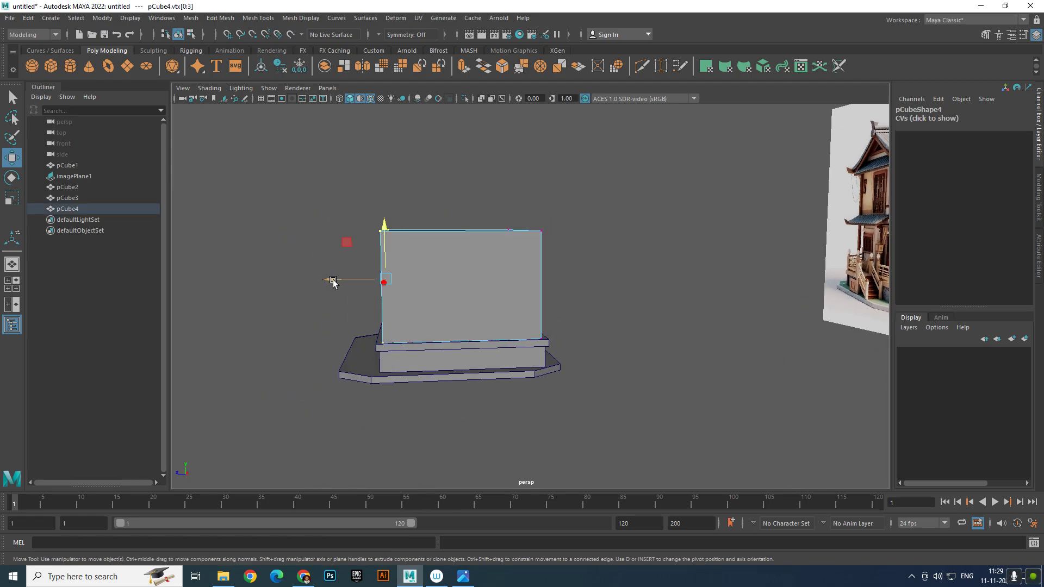
left_click_drag(333, 280, 353, 281)
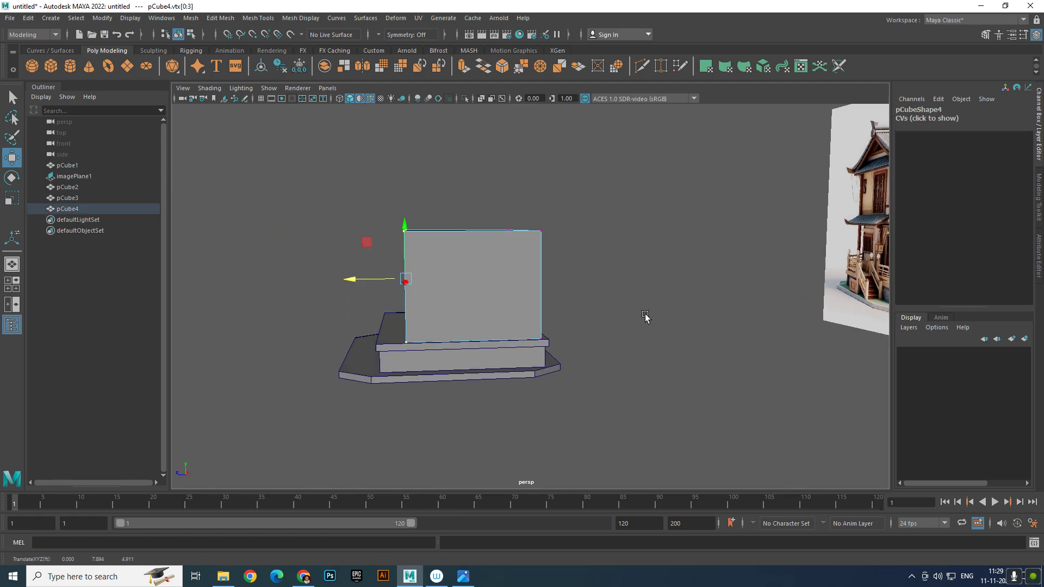
left_click_drag(645, 317, 625, 228, "alt")
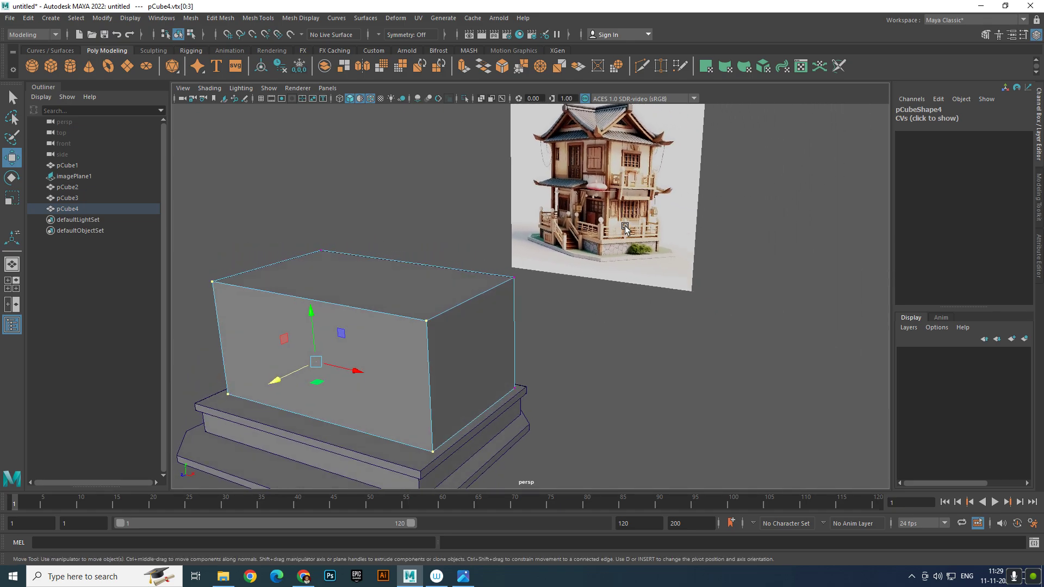
left_click_drag(517, 354, 585, 348, "alt")
left_click_drag(565, 265, 653, 472)
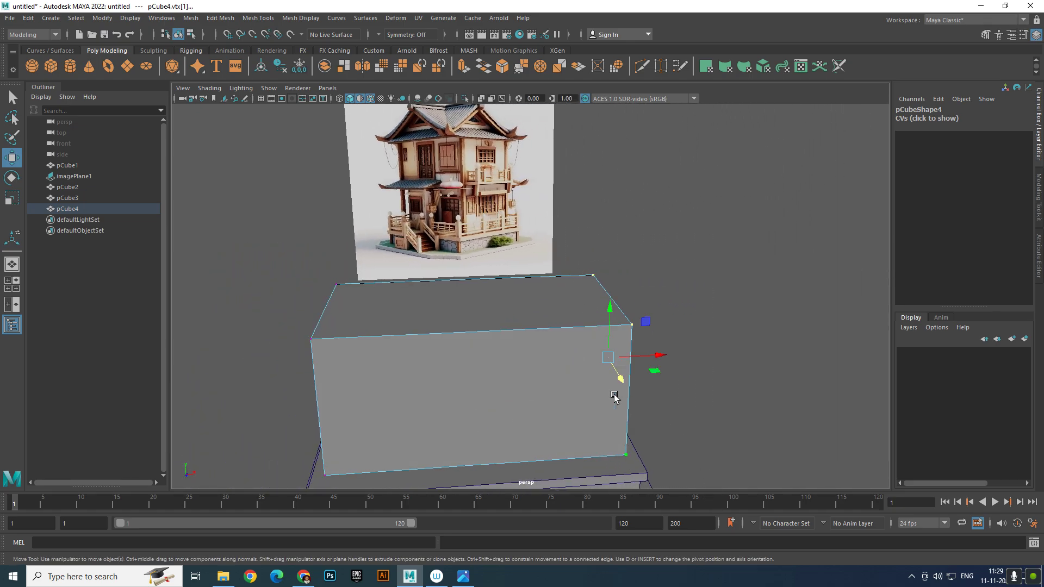
left_click_drag(638, 356, 414, 322)
middle_click_drag(415, 321, 501, 350, "alt")
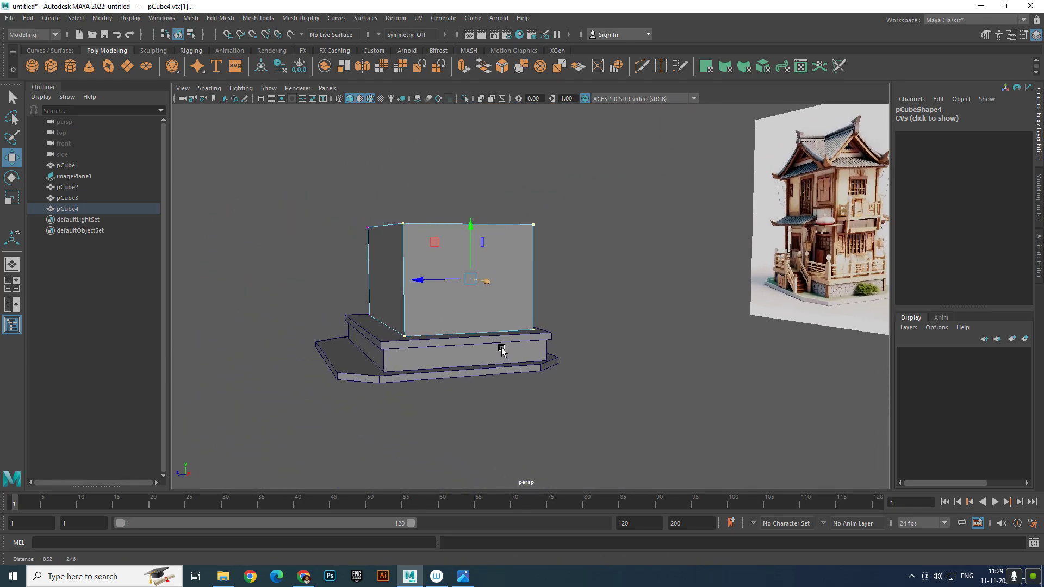
left_click_drag(501, 351, 450, 397, "alt")
Stretch the left-end vertices of pCube2 and thin slab pCube3 outward on X
left_click(450, 396)
right_click_drag(449, 396, 339, 251)
left_click_drag(401, 341, 417, 408, "alt")
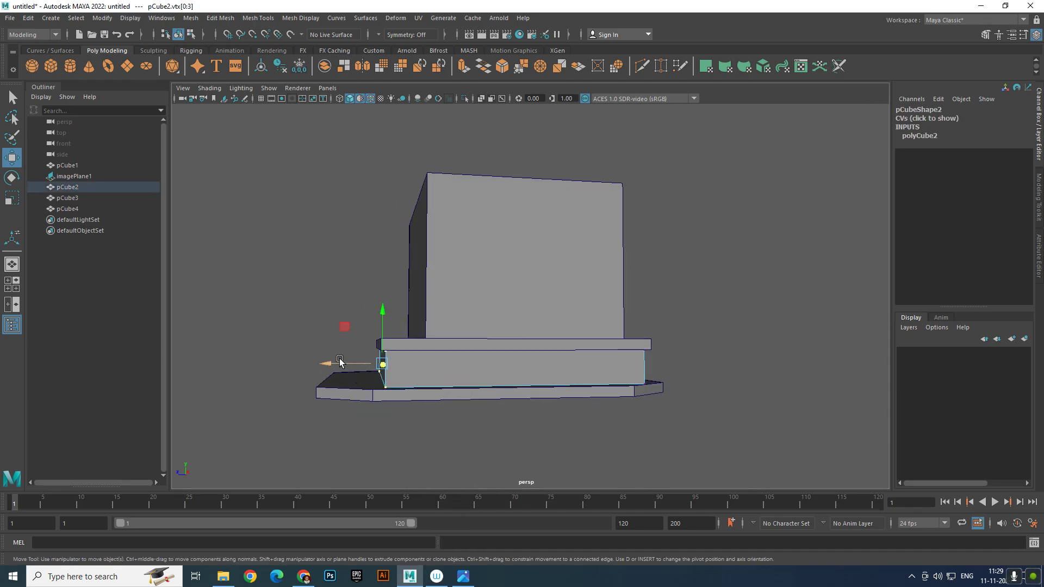
left_click_drag(339, 362, 331, 370)
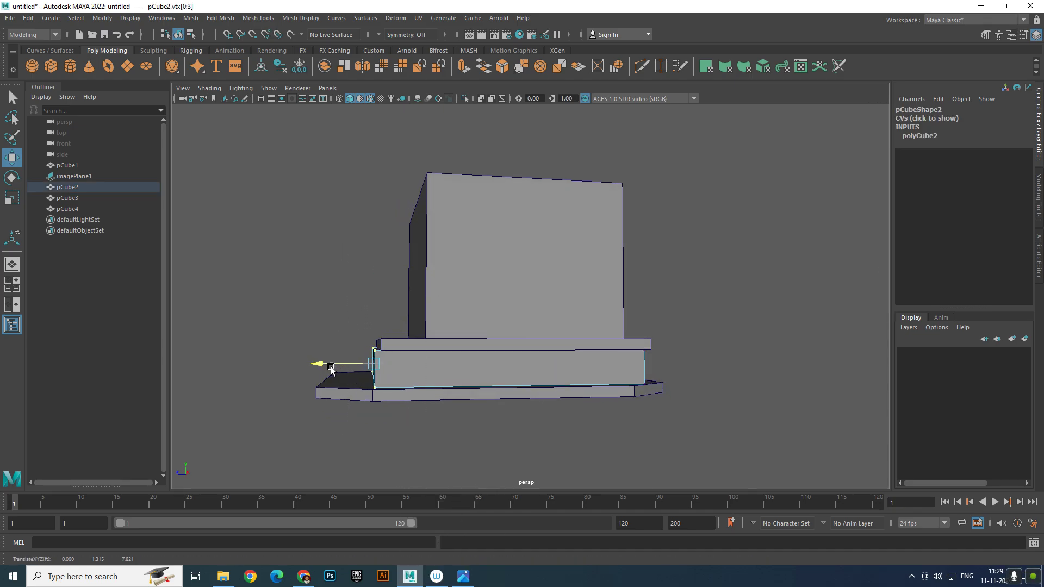
left_click(439, 339)
right_click_drag(438, 339, 348, 311)
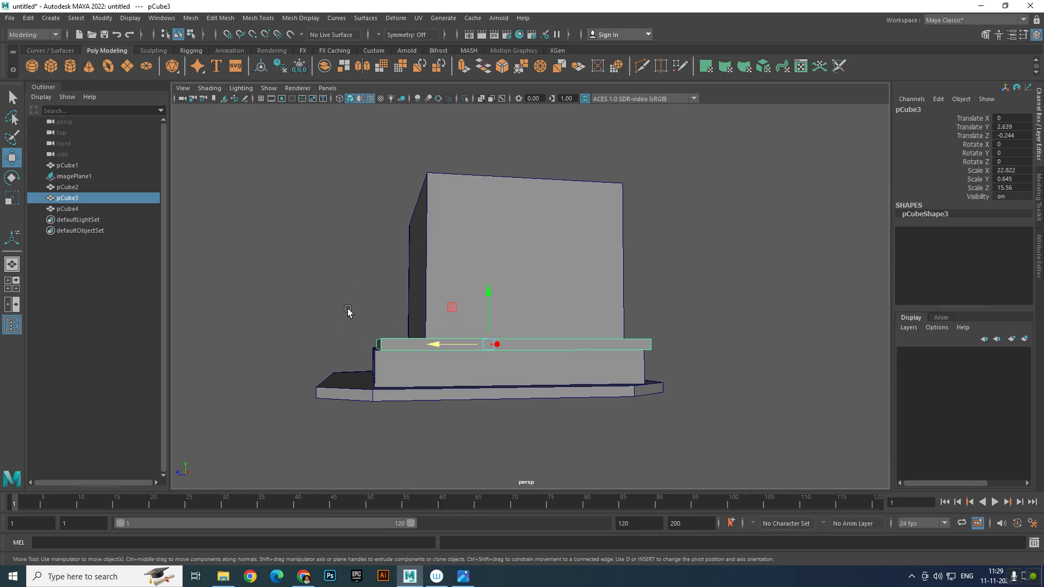
right_click_drag(413, 354, 381, 278)
left_click_drag(319, 256, 419, 401)
left_click_drag(329, 348, 314, 348)
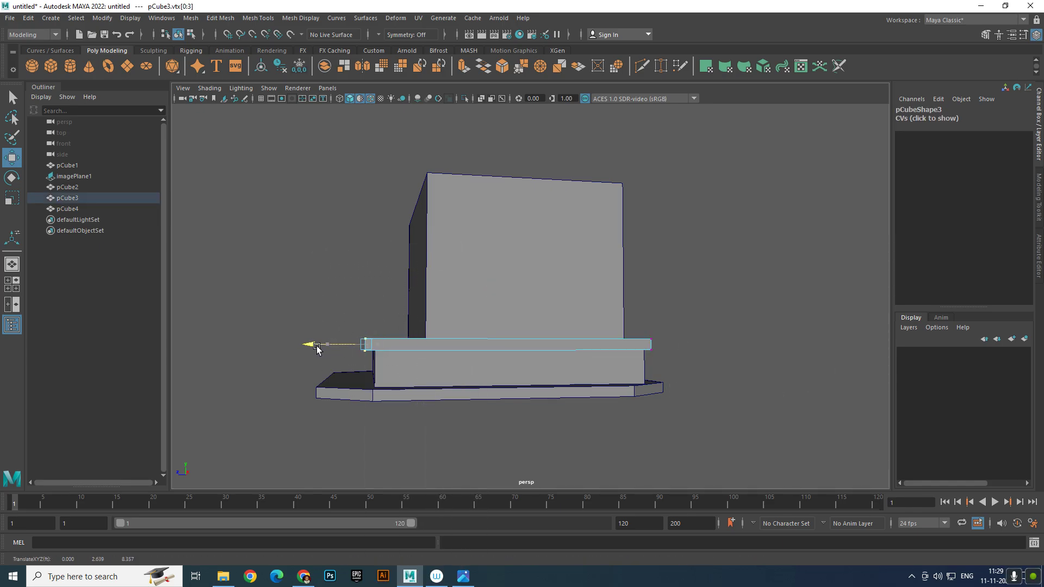
right_click_drag(510, 344, 565, 272)
left_click(757, 230)
left_click_drag(657, 327, 703, 343, "alt")
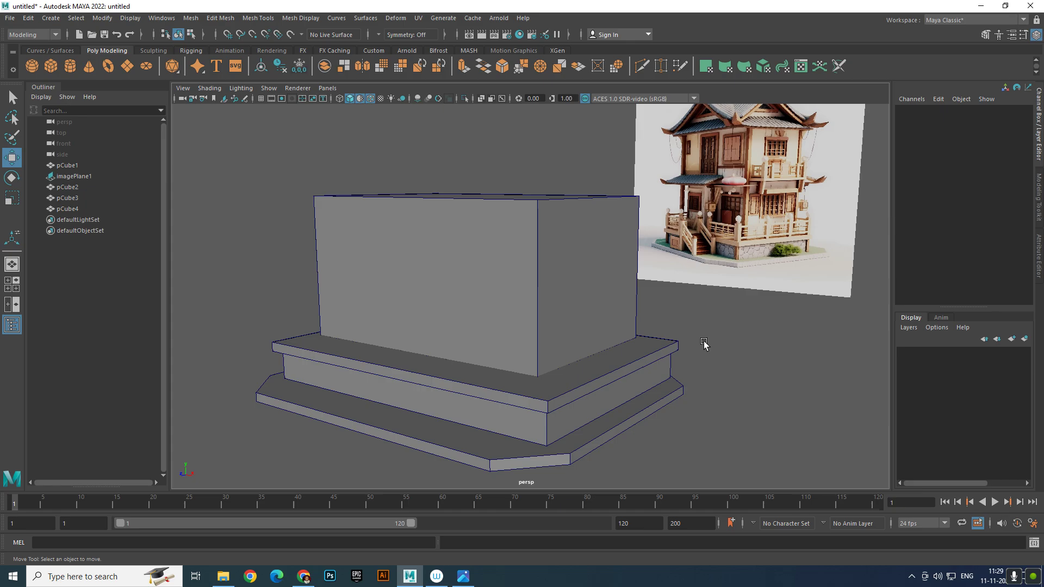
Duplicate thin slab pCube3 as pCube5 and raise it to the wall top at Y 13.165
left_click(565, 326)
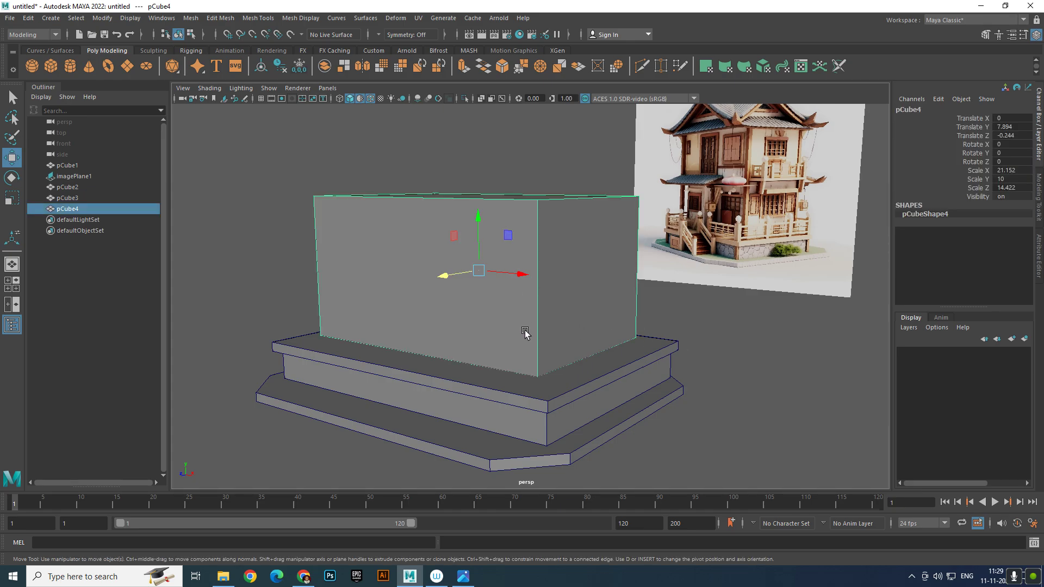
left_click(556, 401)
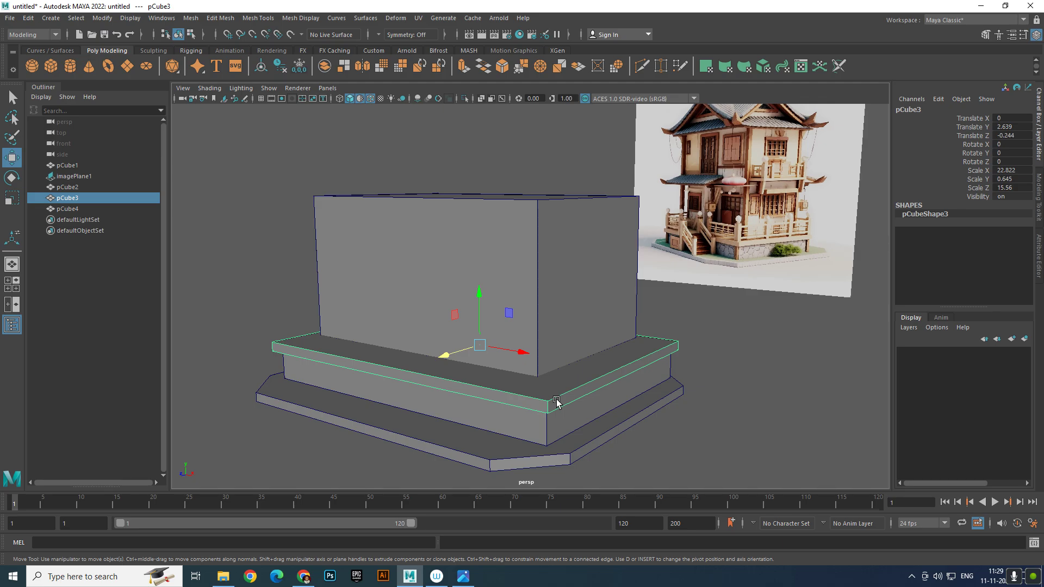
key("ctrl+d")
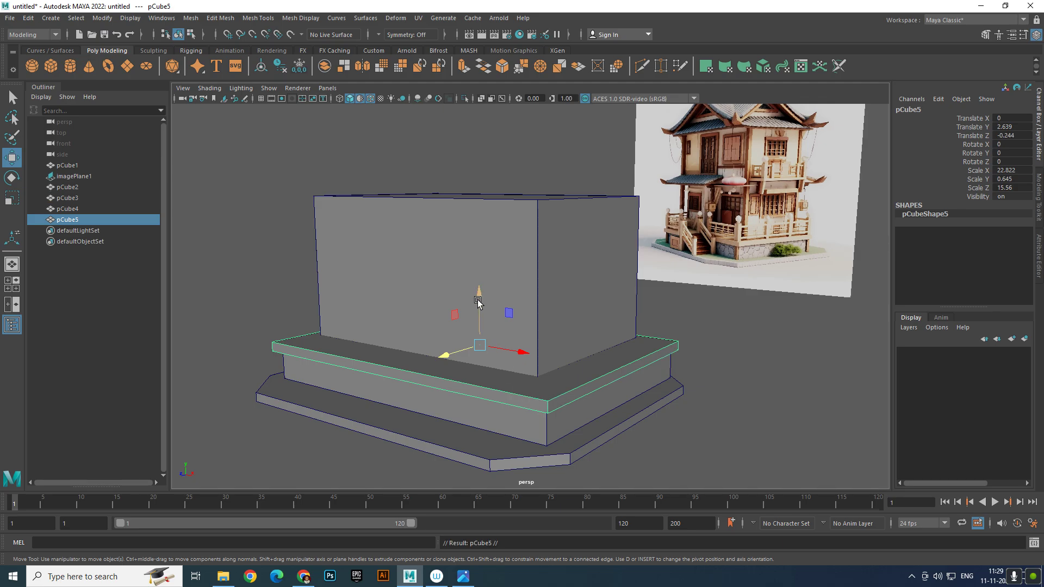
left_click_drag(477, 301, 471, 146)
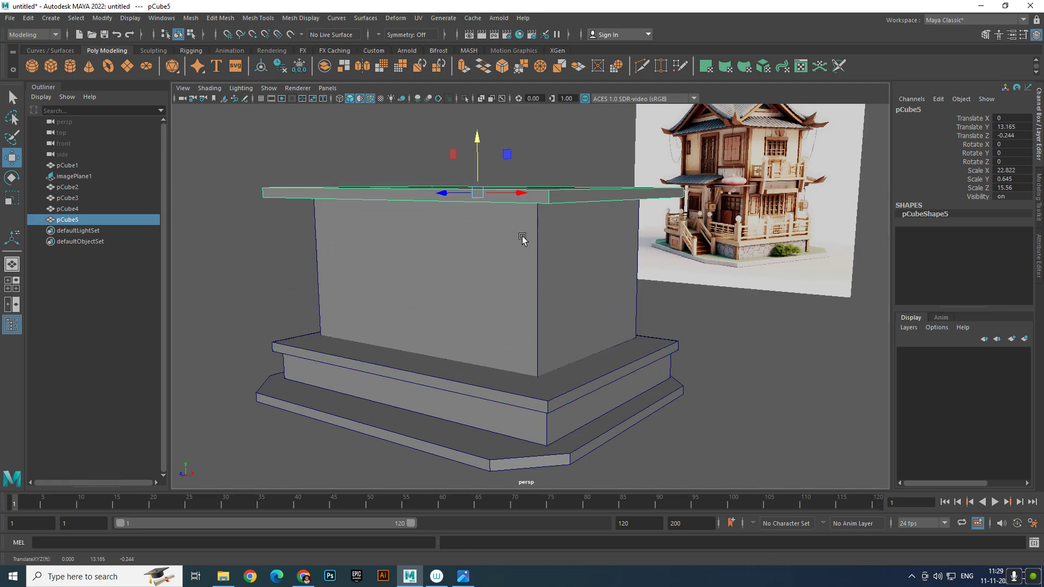
left_click_drag(524, 241, 471, 305, "alt")
Pull pCube5's left and right end vertices in, leaving a slight overhang over the wall
right_click_drag(439, 261, 386, 261)
left_click_drag(270, 245, 348, 258, "alt")
left_click_drag(471, 281, 566, 283, "alt")
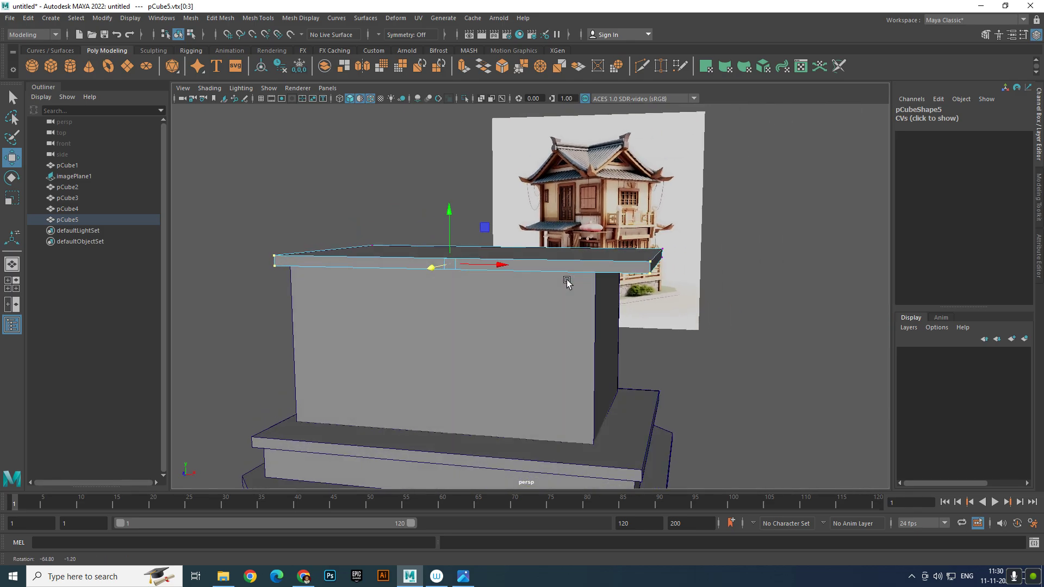
left_click_drag(648, 254, 723, 330)
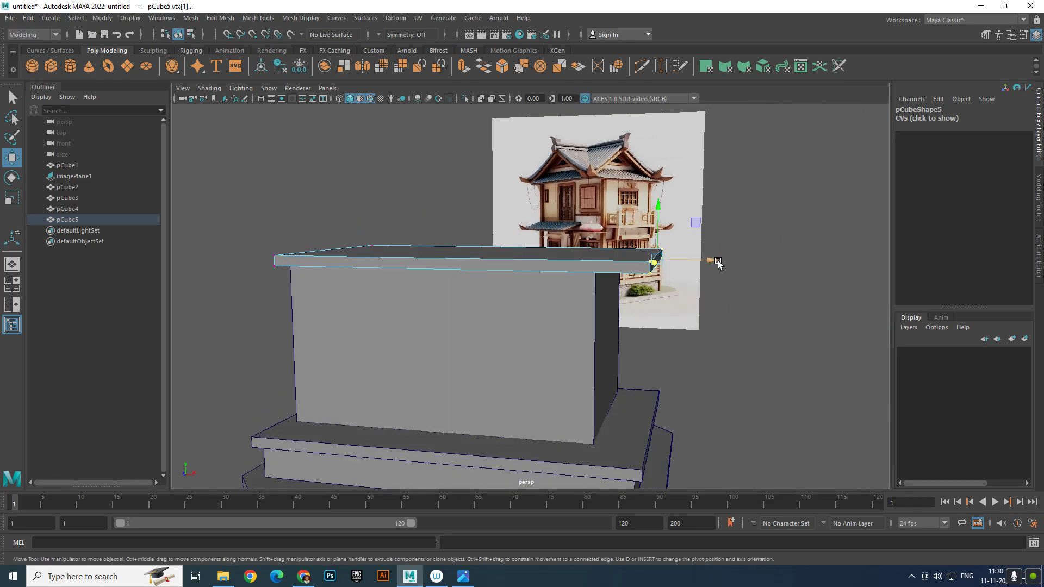
left_click_drag(717, 262, 670, 259)
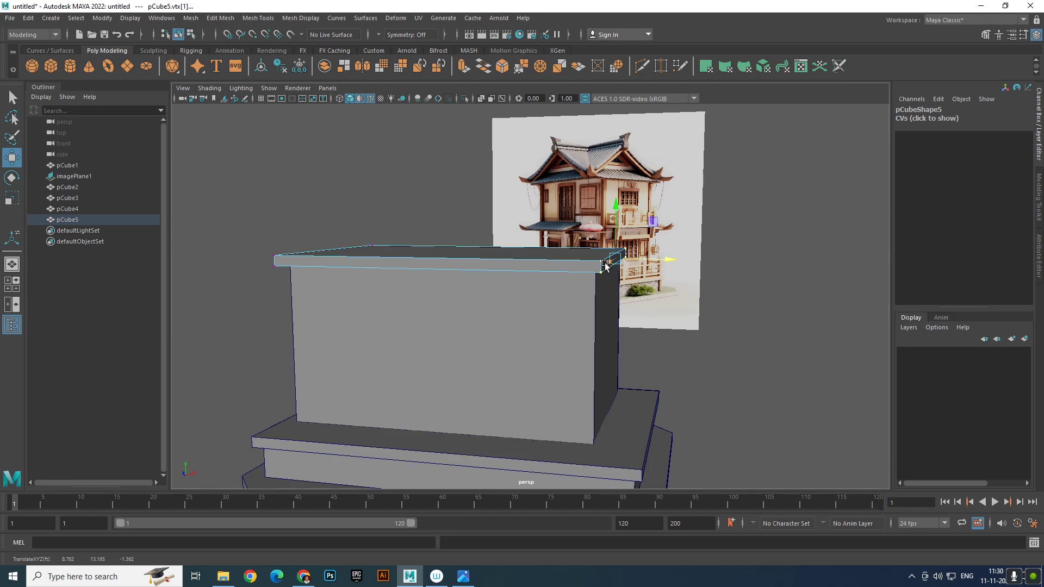
right_click_drag(604, 263, 680, 217)
left_click(755, 330)
scroll(753, 329, "down", 3)
left_click_drag(659, 338, 583, 335, "alt")
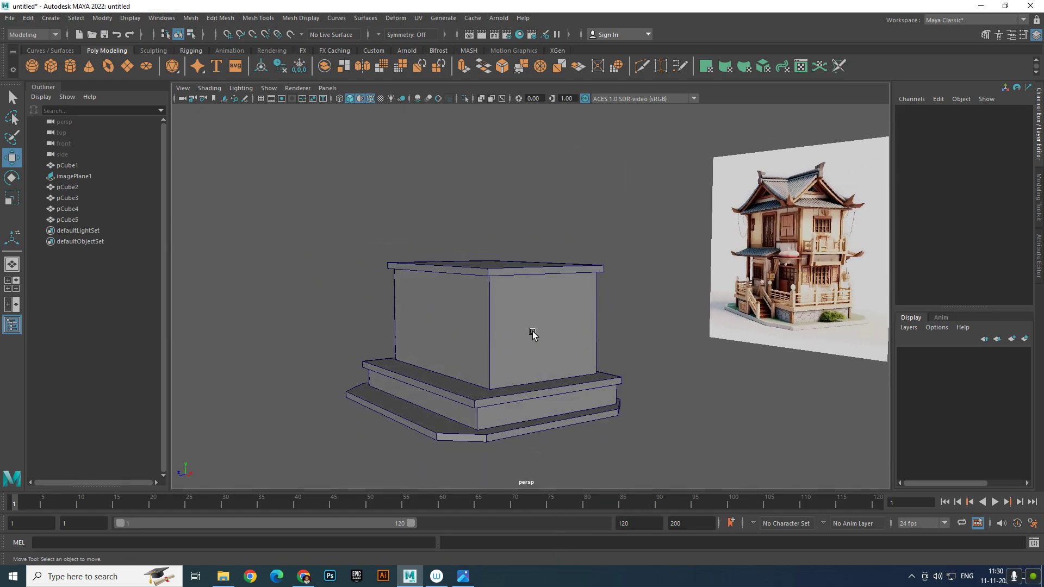
Duplicate wall box pCube4 and raise the copy pCube6 to Y 18.506 above the trim
left_click(533, 333)
scroll(531, 333, "up", 2)
key("ctrl+d")
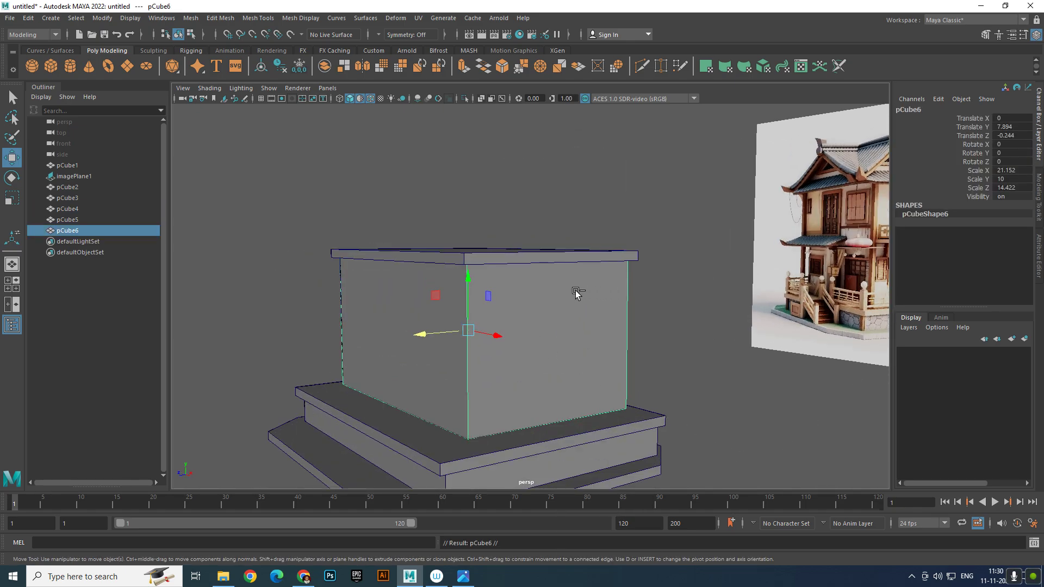
left_click_drag(473, 284, 476, 128)
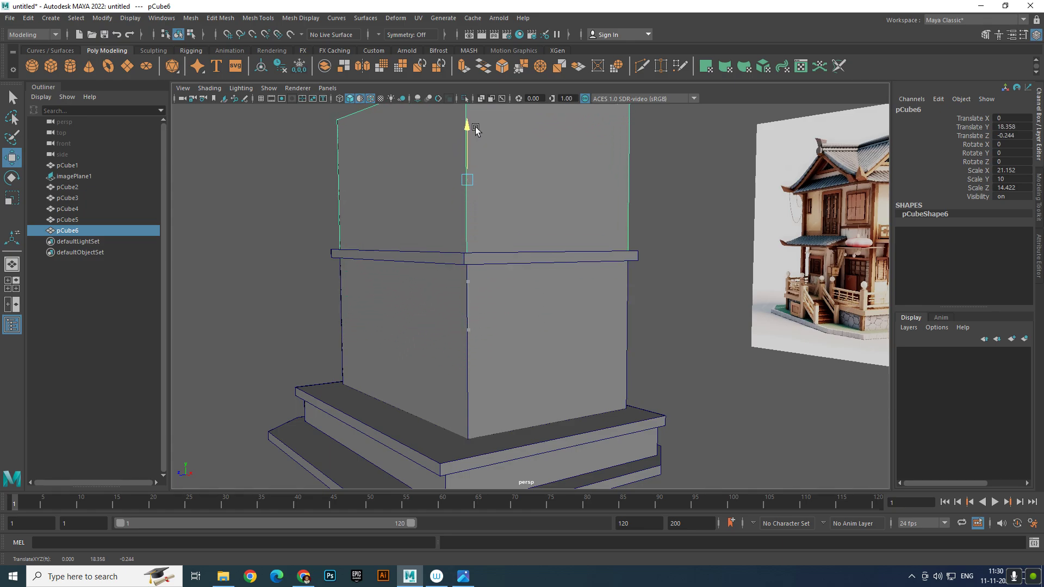
scroll(483, 194, "down", 5)
Duplicate the top trim slab pCube5 to make pCube7
middle_click_drag(504, 277, 497, 317, "alt")
right_click_drag(499, 318, 533, 355, "alt")
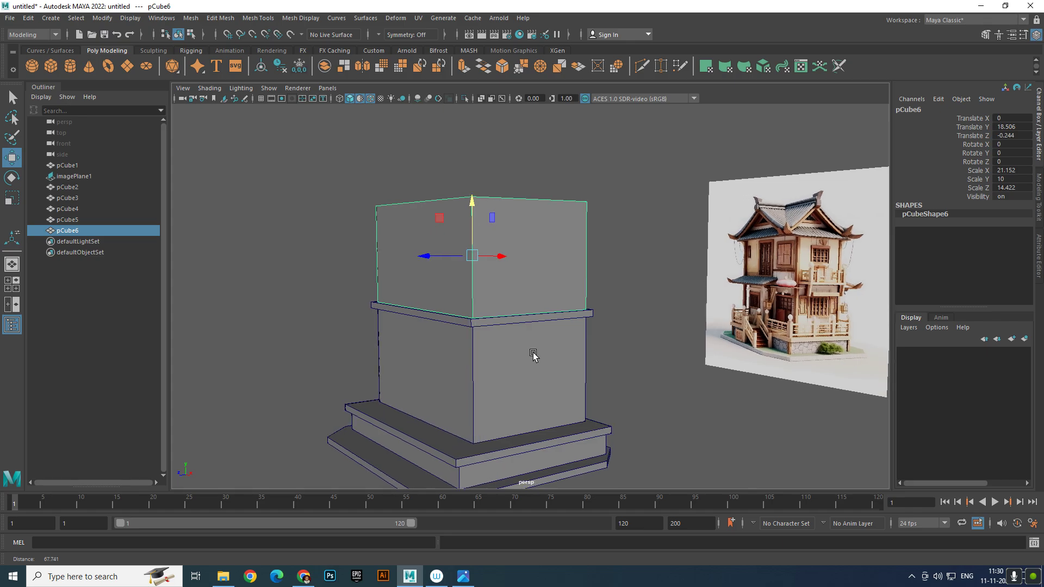
mouse_move(531, 331)
middle_mouse_down("alt")
mouse_move(529, 352)
mouse_move(533, 309)
mouse_move(533, 319)
middle_mouse_up("alt")
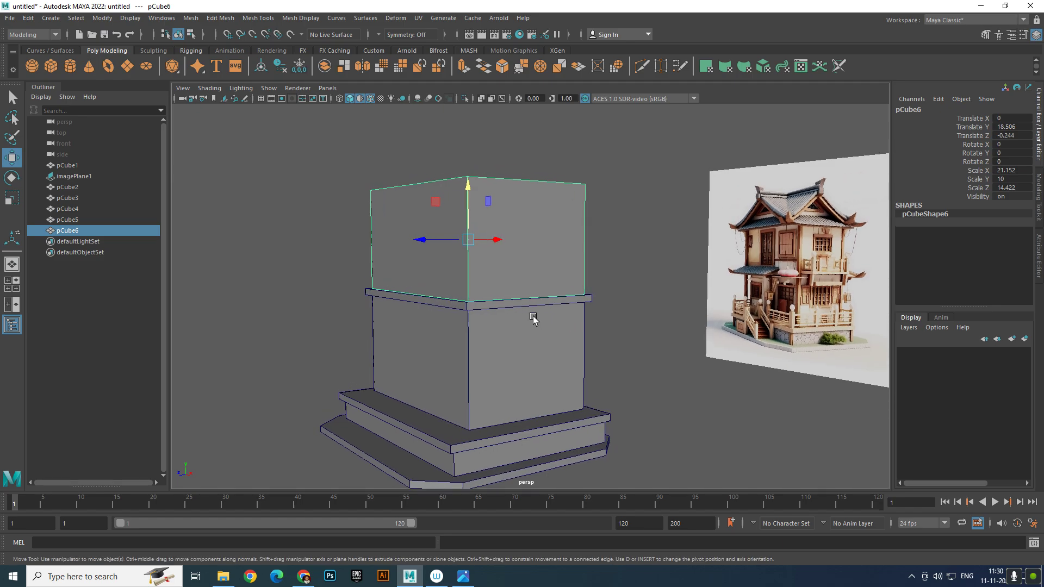
left_click(493, 309)
key("ctrl+d")
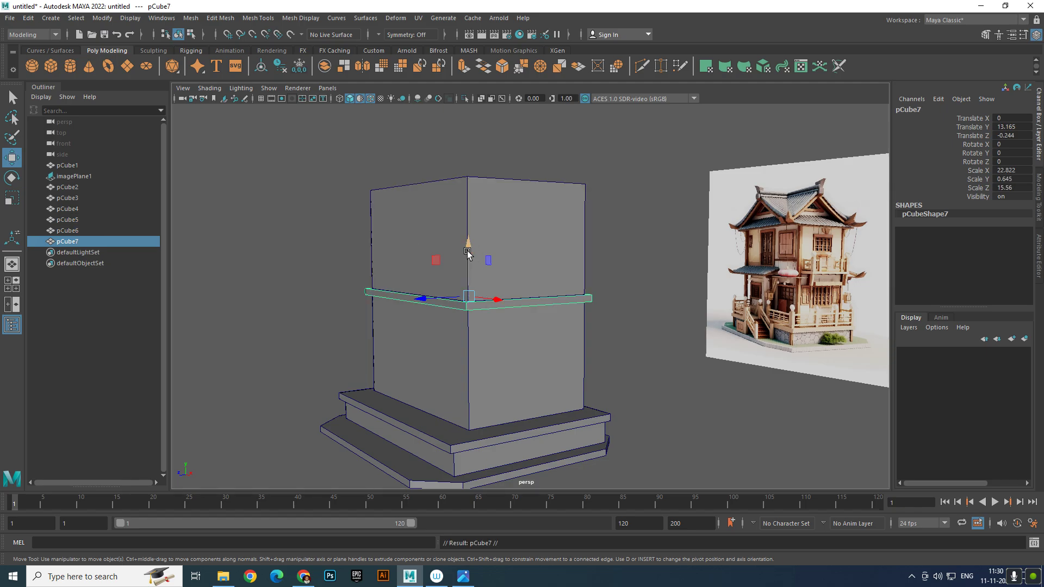
Raise trim copy pCube7 to the top of the upper wall
left_click_drag(468, 253, 465, 135)
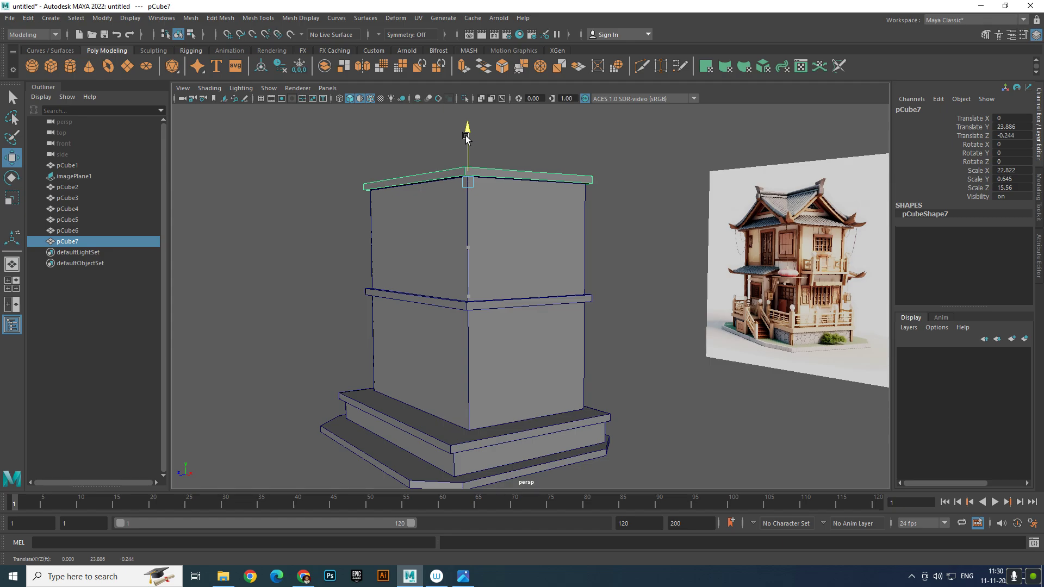
right_click_drag(473, 182, 471, 206, "alt")
left_click_drag(471, 207, 499, 242, "alt")
right_click_drag(499, 242, 533, 241, "alt")
left_click_drag(532, 240, 508, 270, "alt")
Raise pCube7's top face and scale it inward to taper a roof with a shorter ridge
right_click(503, 233)
left_click(503, 259)
left_click(493, 236)
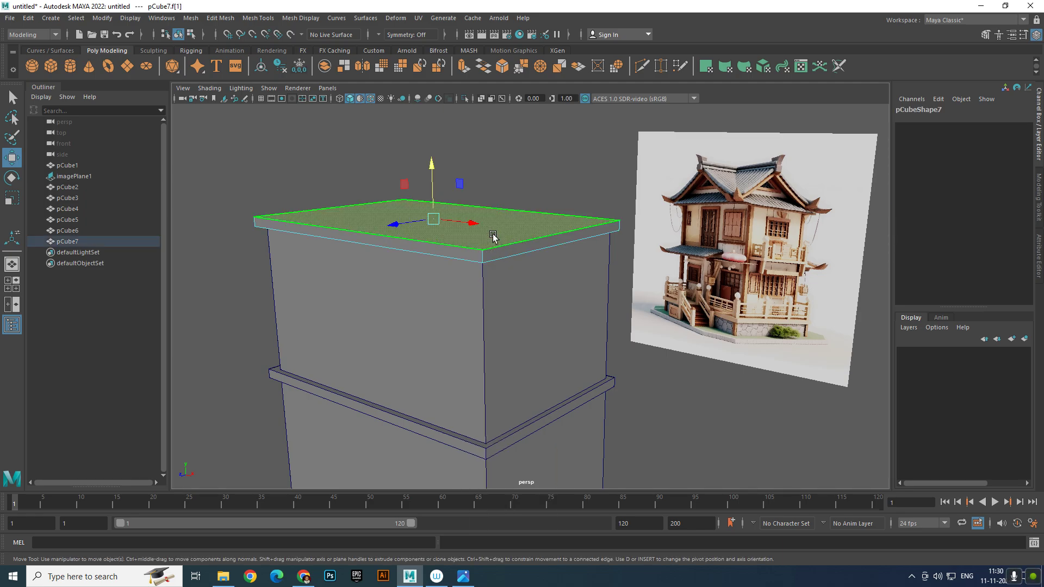
left_click_drag(436, 174, 433, 144)
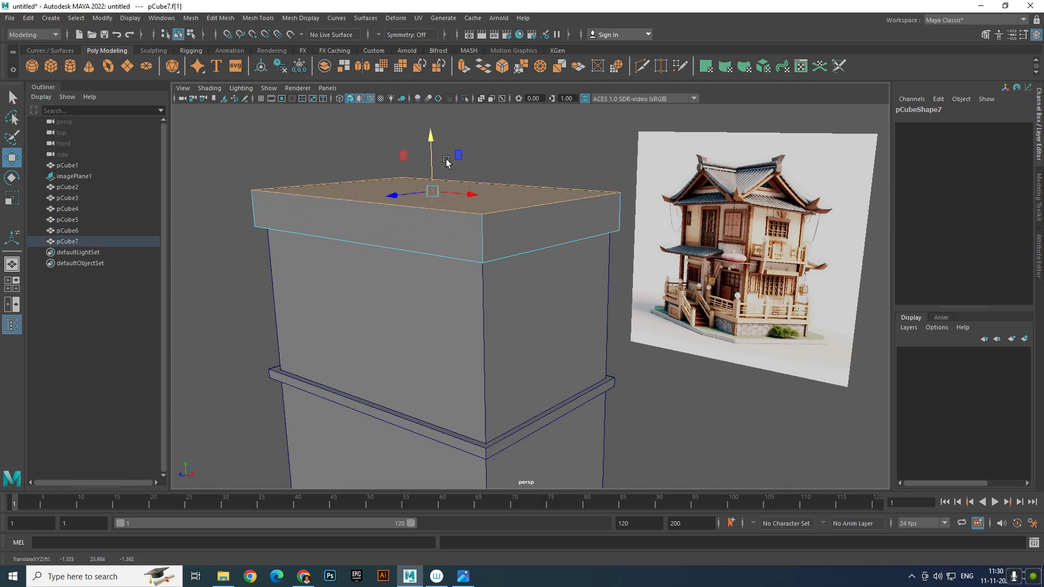
key("e")
key("r")
left_click_drag(446, 190, 361, 175)
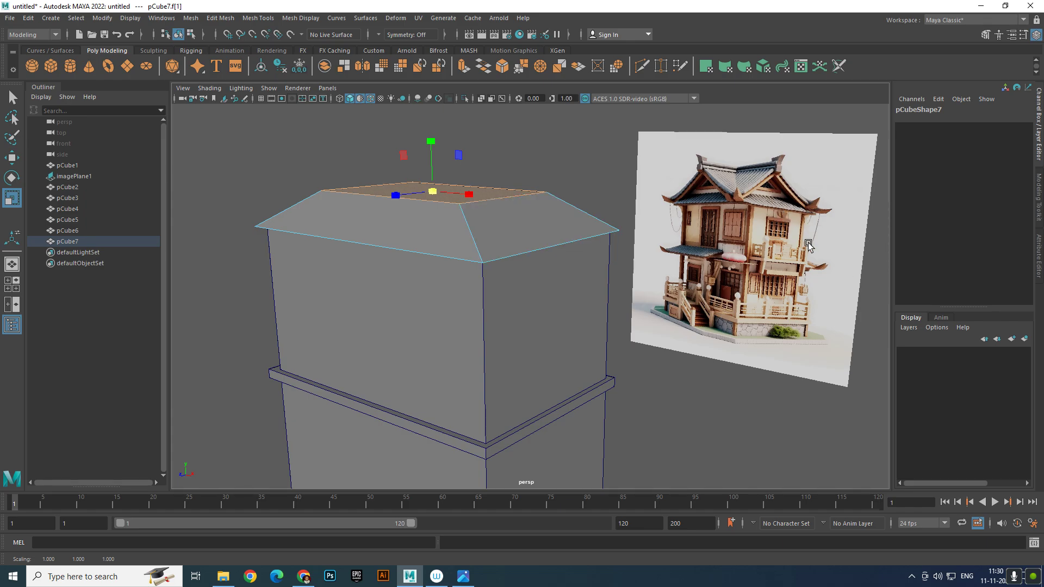
left_click_drag(508, 233, 553, 252, "alt")
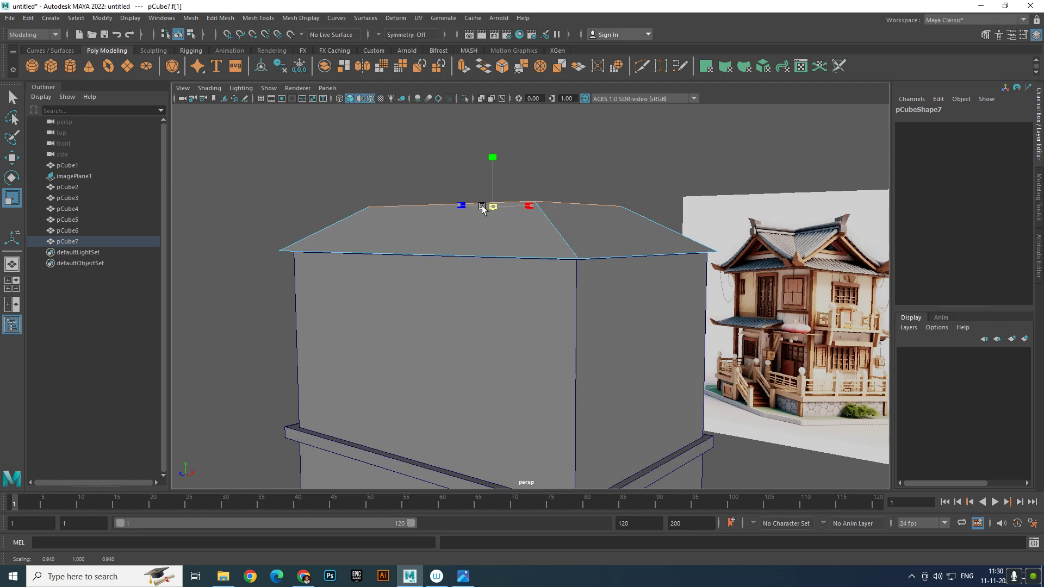
left_click_drag(489, 205, 449, 213)
Refine the roof's top face: lift it higher, shrink it, then lower it slightly
key("w")
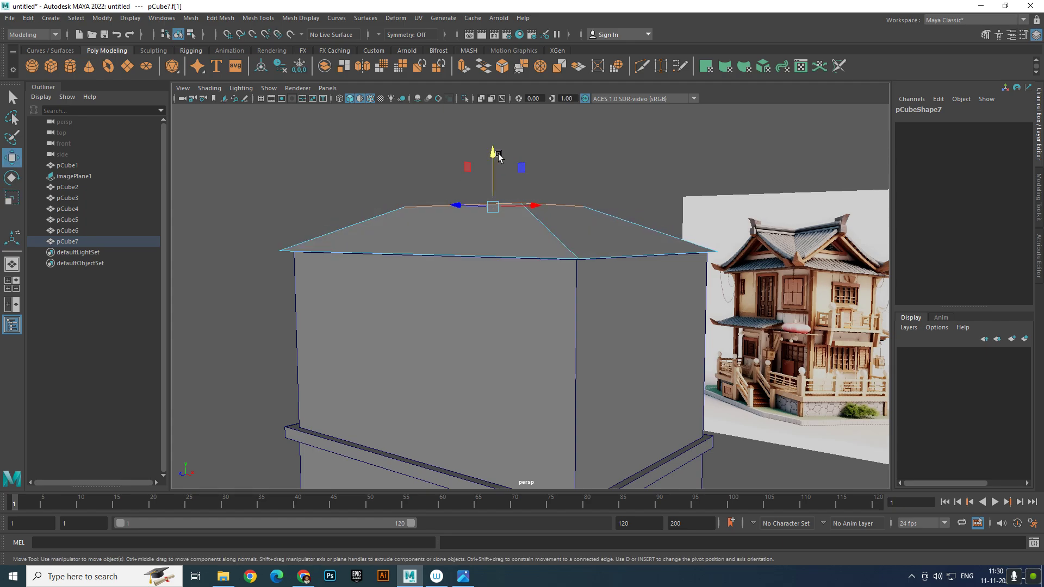
left_click(493, 144)
key("ctrl+z")
left_click_drag(493, 166, 487, 208)
key("e")
key("r")
left_click_drag(557, 240, 543, 205, "alt")
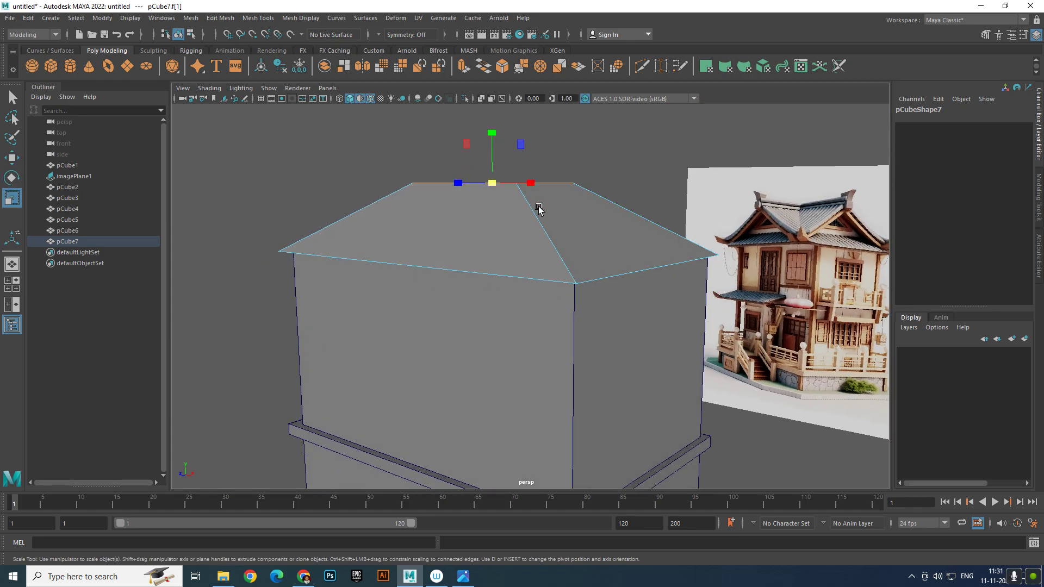
scroll(537, 210, "up", 2)
middle_click_drag(531, 210, 529, 229, "alt")
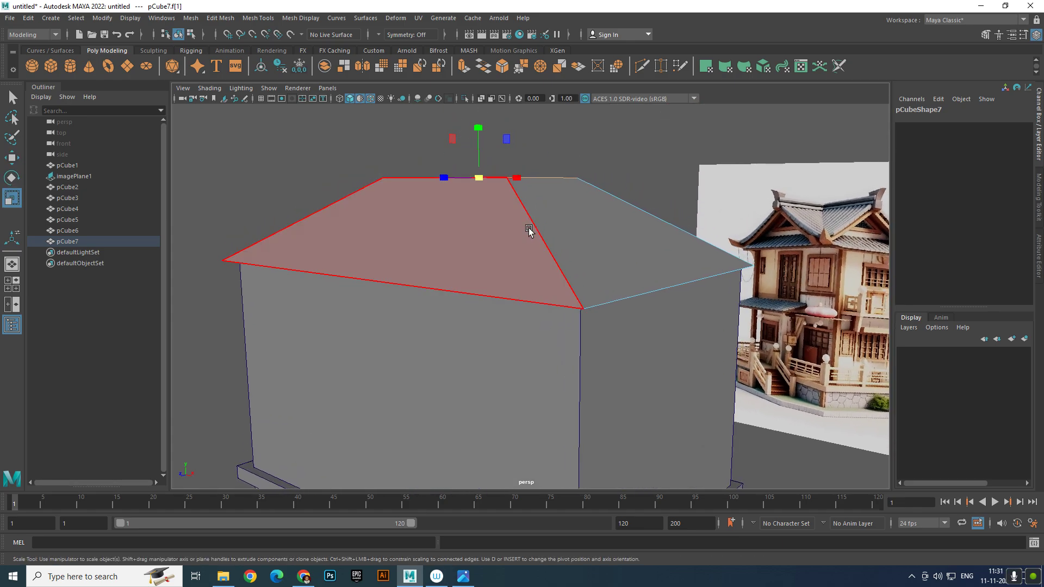
key("w")
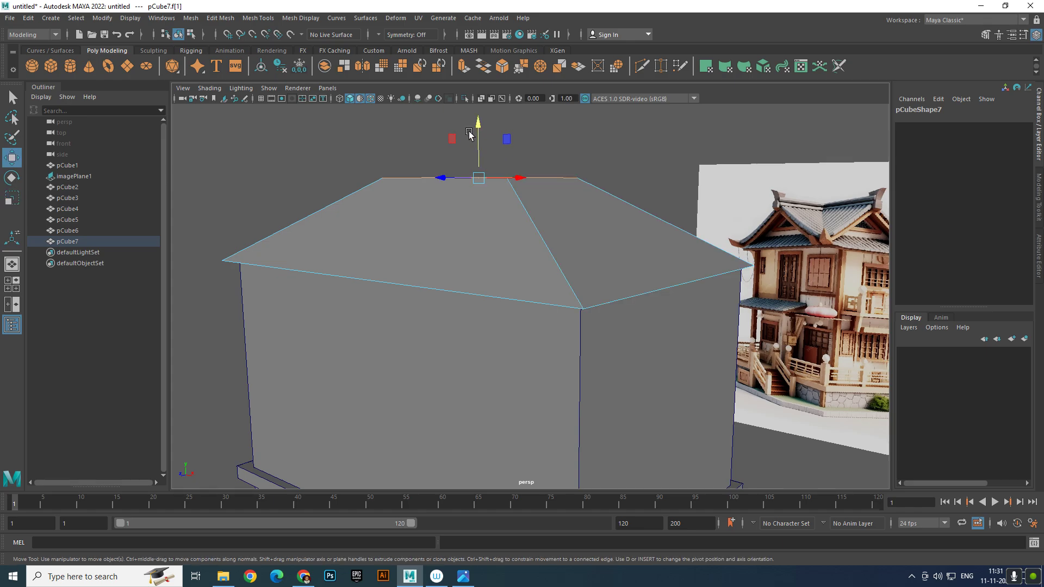
left_click_drag(478, 132, 478, 142)
Select the roof's base edges and apply Bevel Edge (polyBevel2, fraction 0.5)
right_click_drag(523, 266, 573, 250)
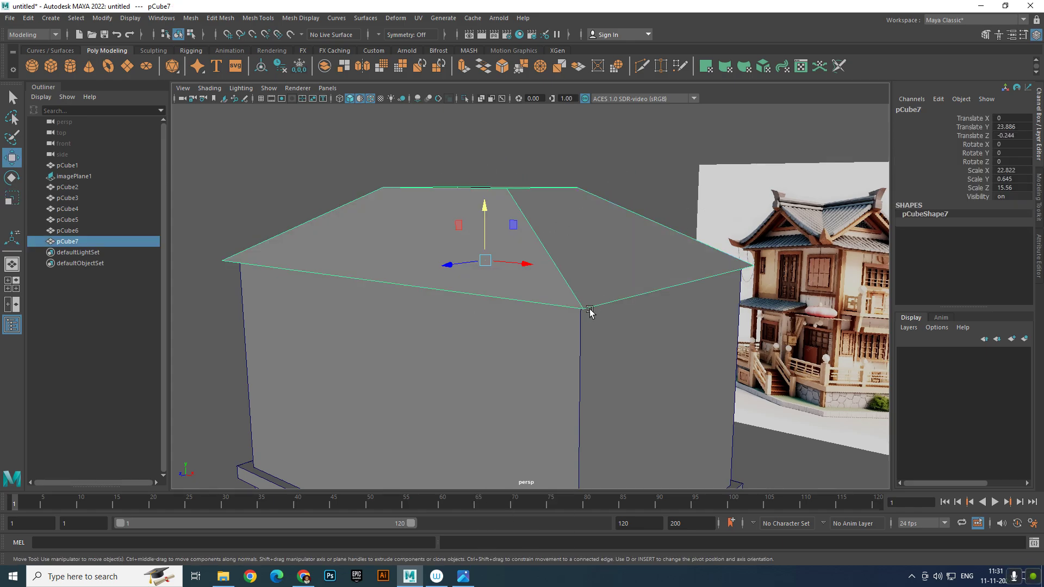
right_click_drag(590, 311, 647, 248)
left_click(794, 467)
left_click(648, 283)
left_click(624, 298)
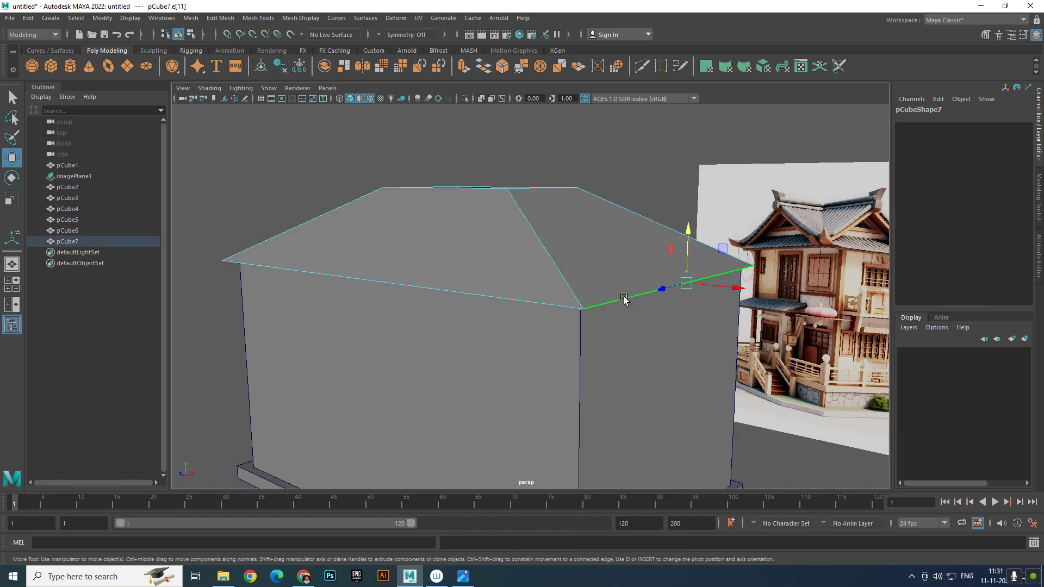
left_click(570, 302)
left_click_drag(566, 299, 688, 347, "alt")
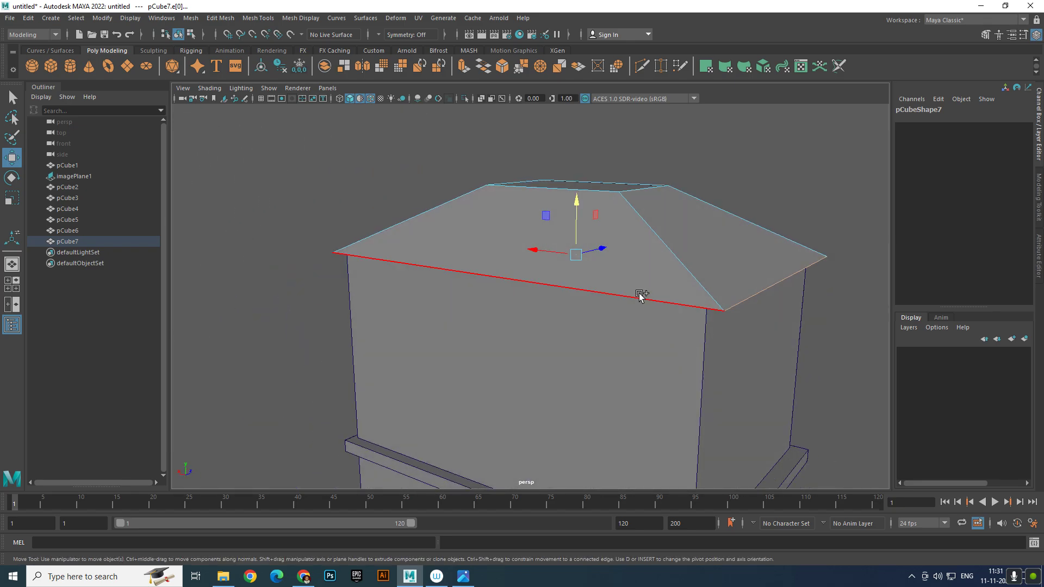
left_click(640, 296, "shift")
scroll(549, 326, "down", 4)
left_click_drag(549, 326, 683, 314, "alt")
left_click_drag(518, 323, 681, 332, "alt")
scroll(706, 337, "up", 4)
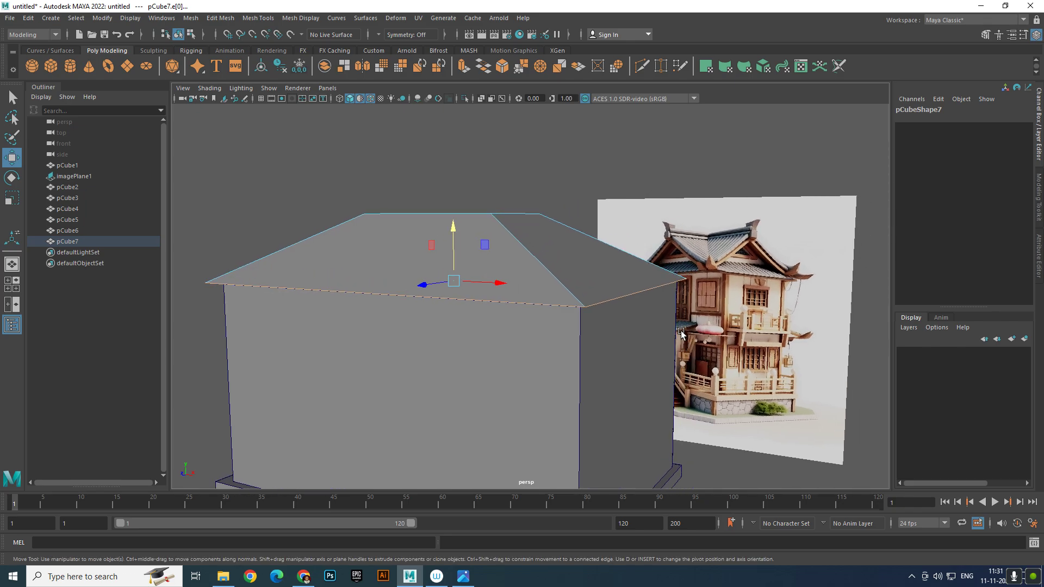
right_click_drag(648, 284, 693, 279, "shift")
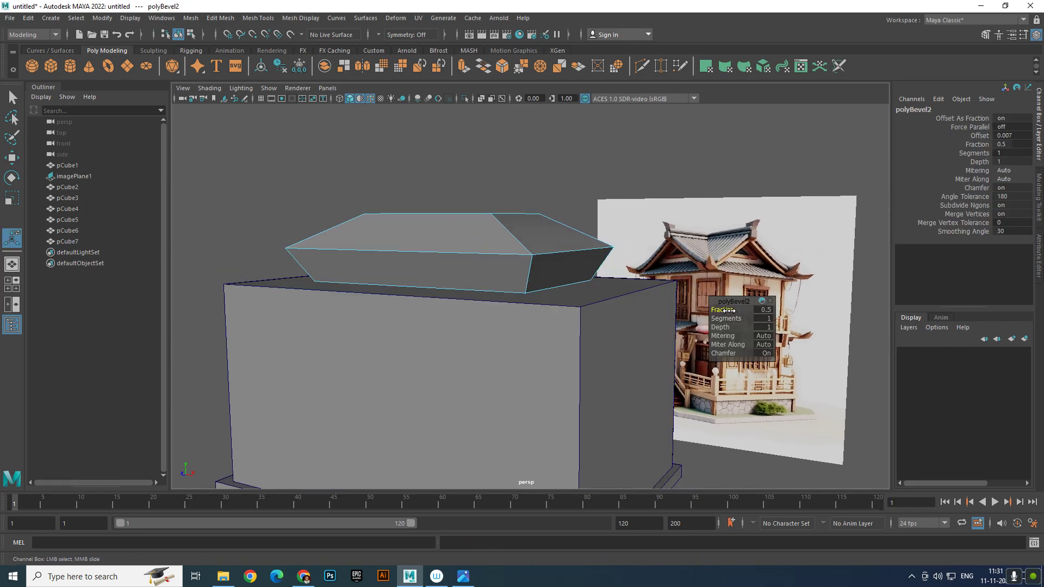
Set the roof bevel fraction to 0.1 and scale the lower roof vertices by 1.1
left_click_drag(729, 310, 728, 311)
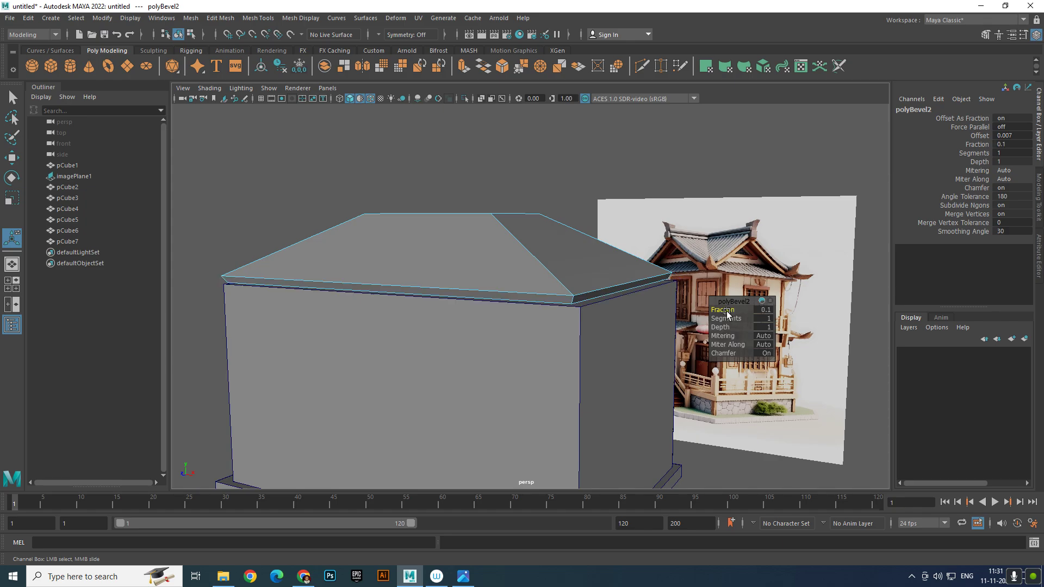
right_click_drag(612, 277, 561, 276)
scroll(331, 284, "down", 3)
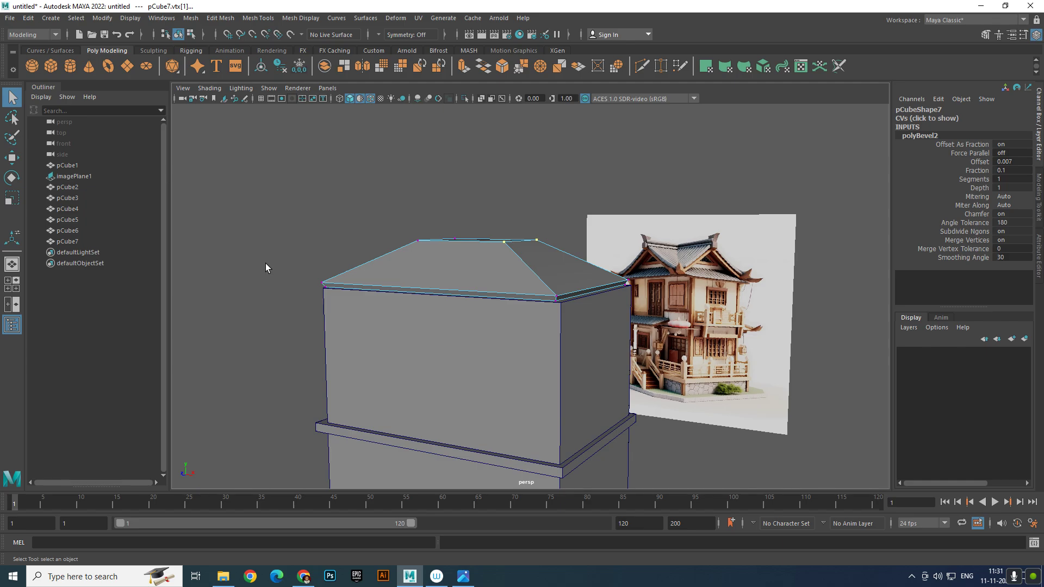
left_click_drag(265, 263, 762, 369)
scroll(517, 346, "up", 3)
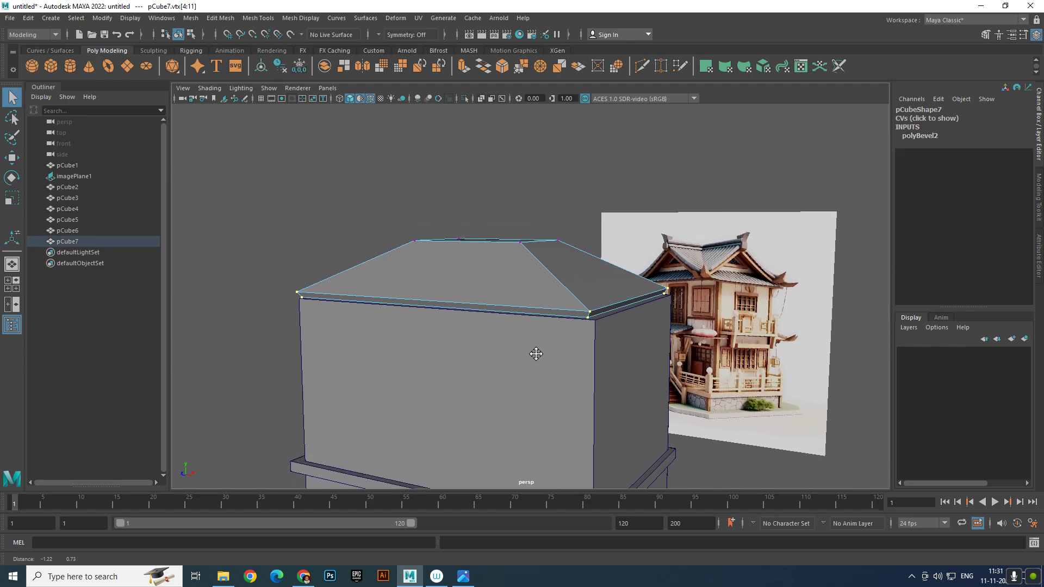
key("r")
left_click_drag(492, 298, 547, 272)
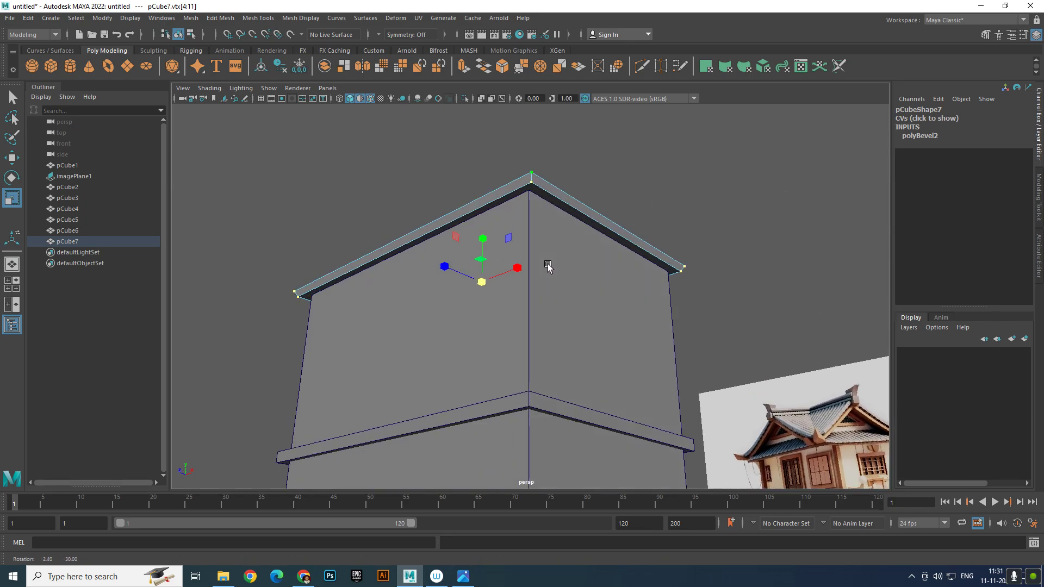
Slightly enlarge the roof's rim face
right_click_drag(578, 175, 570, 211)
left_click(571, 211)
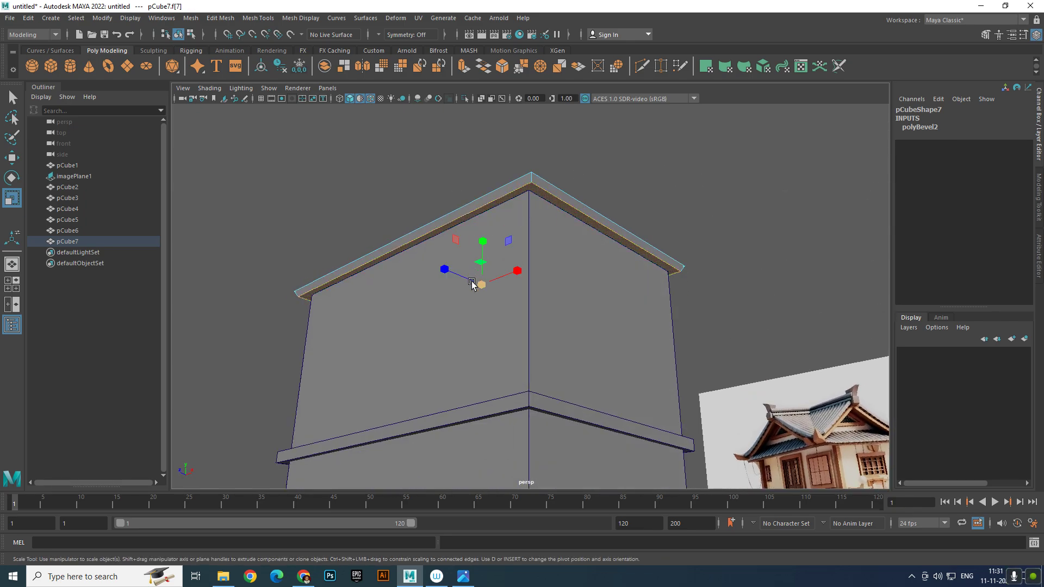
left_click_drag(479, 287, 431, 294)
left_click(686, 302)
left_click_drag(686, 302, 760, 342, "alt")
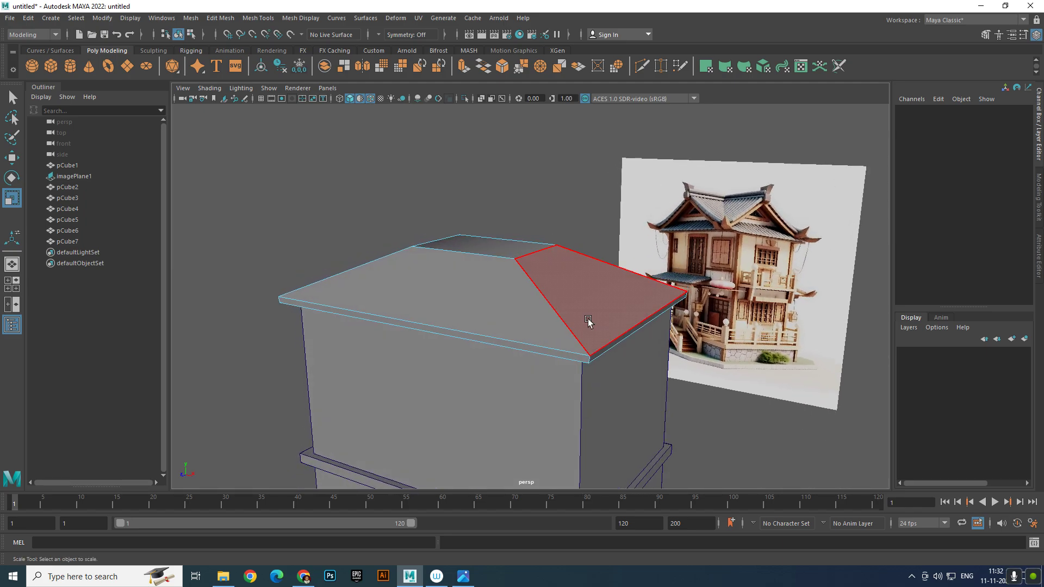
right_click_drag(584, 318, 618, 268)
Check the finished roof, then select the base trim slab pCube5
left_click(475, 218)
left_click(475, 256)
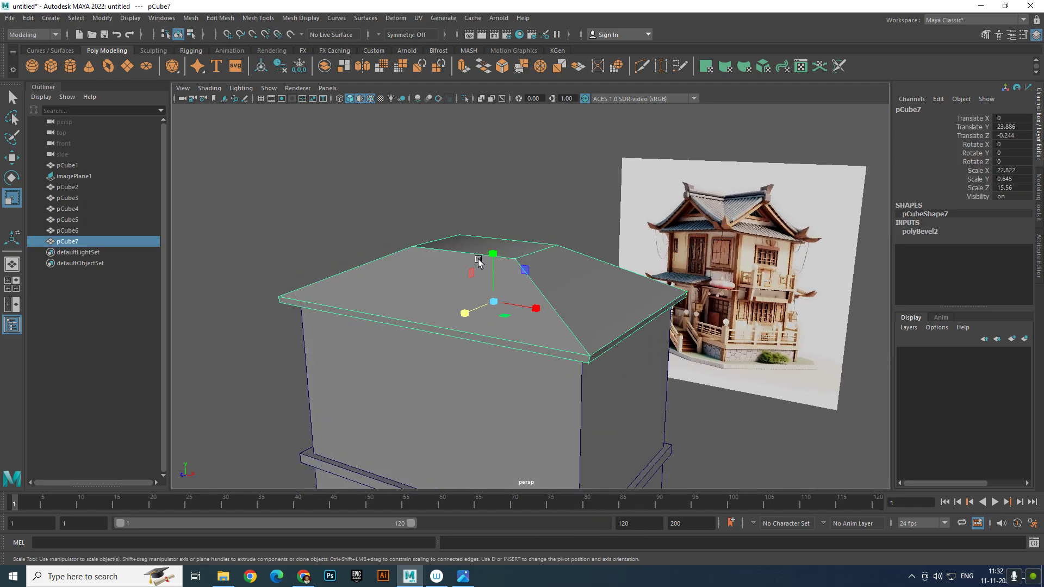
scroll(474, 257, "up", 5)
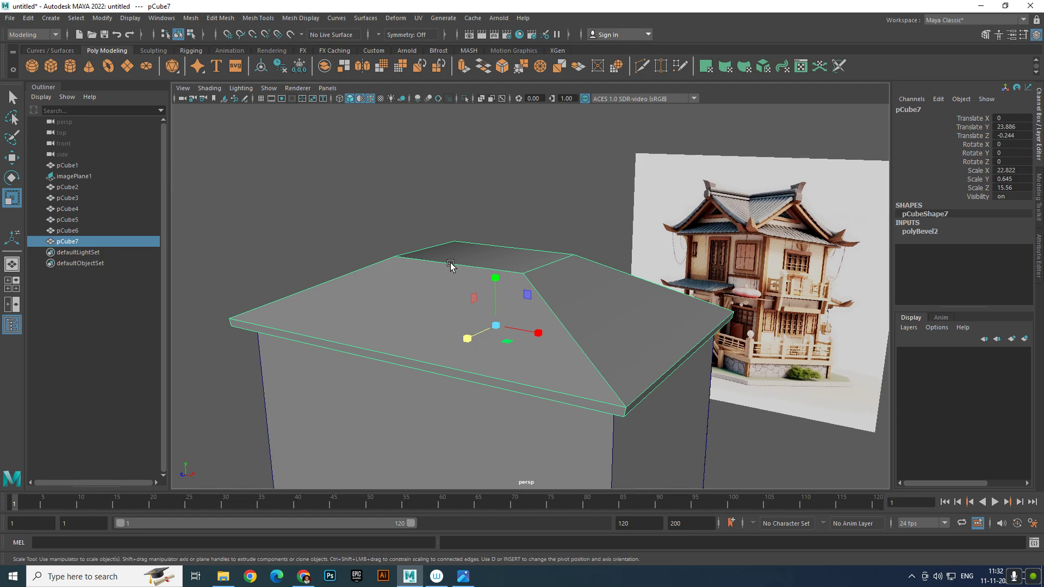
left_click(530, 192)
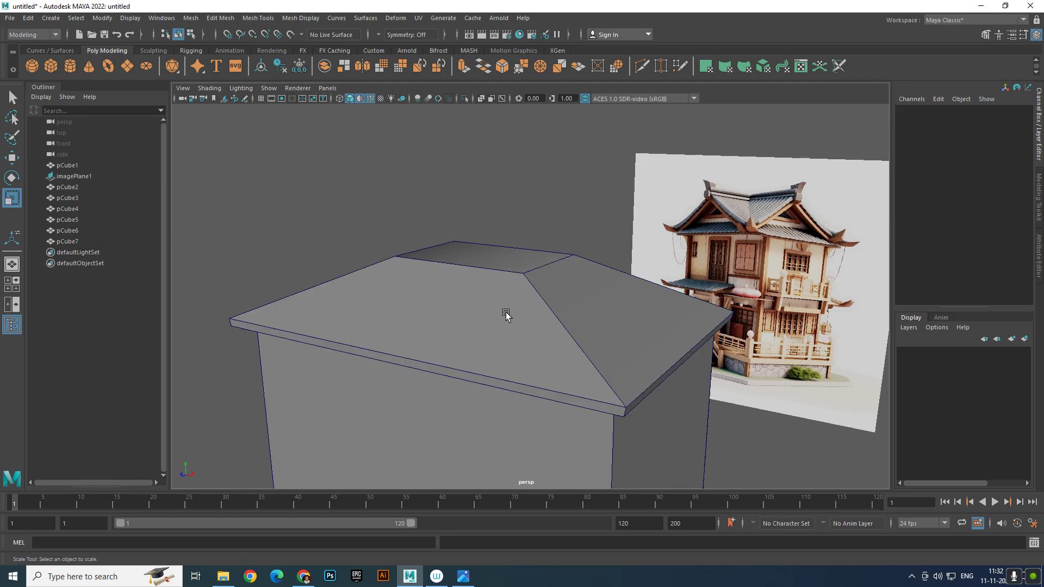
scroll(506, 313, "down", 4)
middle_click_drag(492, 319, 475, 305, "alt")
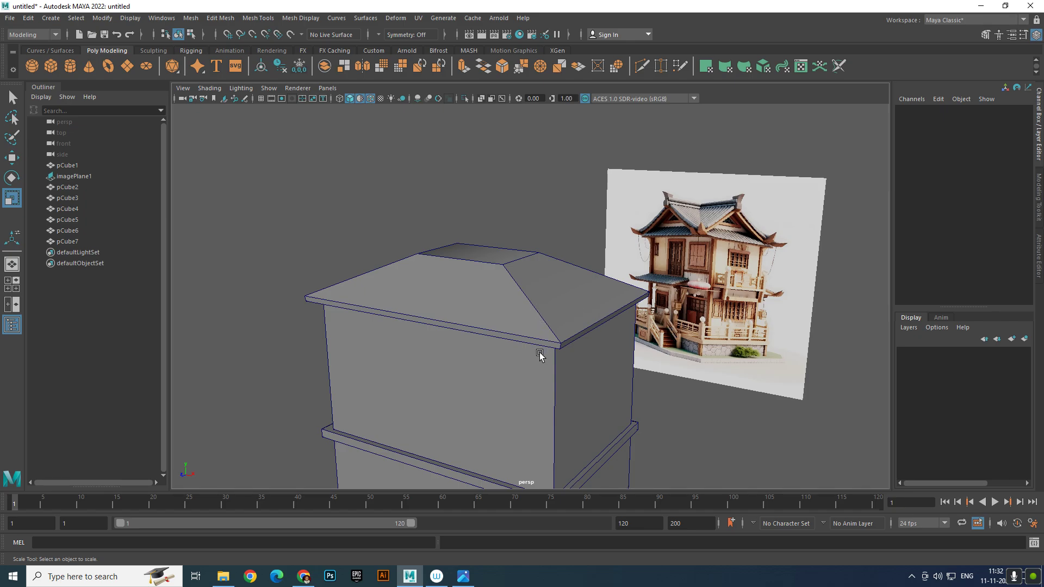
left_click(483, 481)
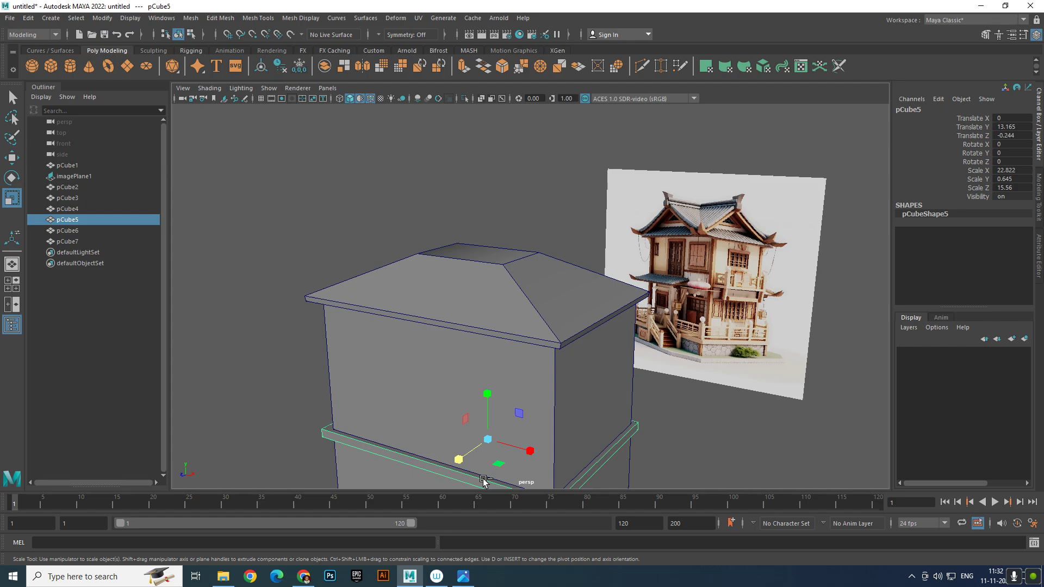
Duplicate the trim slab and lift the copy above the hip roof
key("ctrl+d")
key("w")
left_click_drag(486, 390, 506, 202)
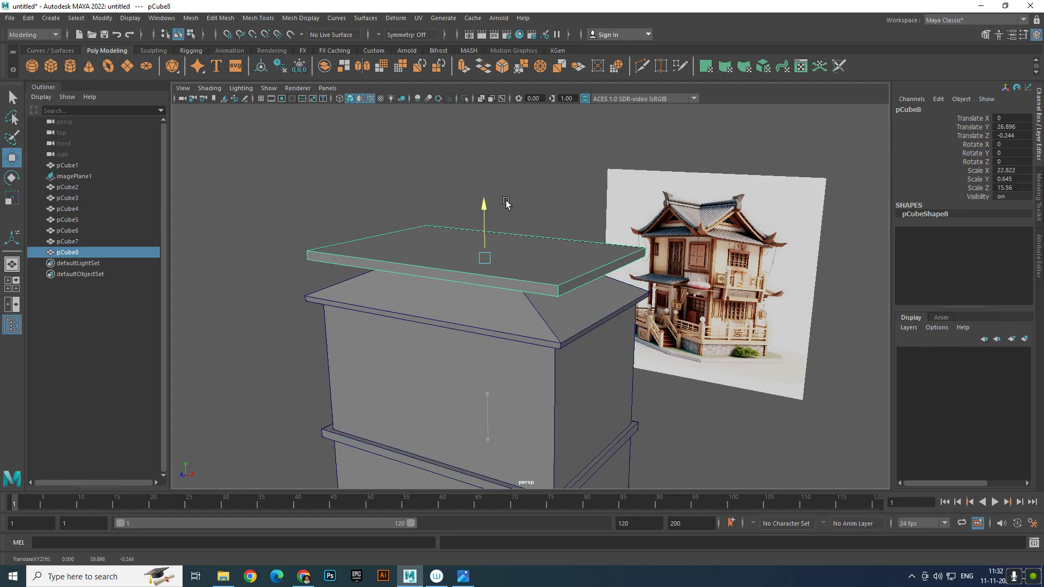
scroll(516, 253, "up", 2)
middle_click_drag(515, 252, 536, 270, "alt")
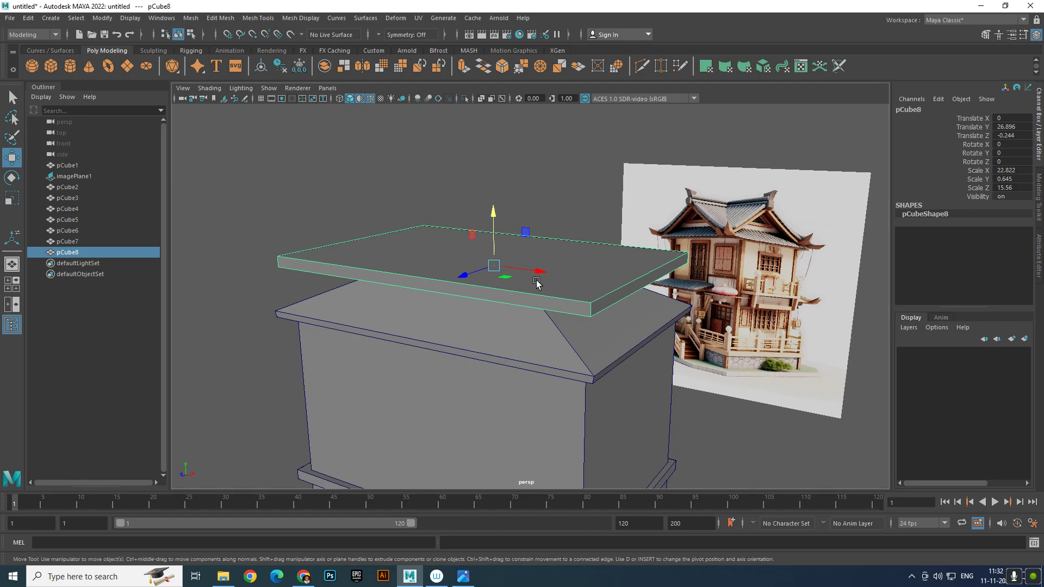
Split the new slab with a centre edge loop and raise it into a gable peak
right_click_drag(536, 277, 650, 328)
left_click(500, 288)
left_click_drag(483, 209, 493, 113)
Select both gable end faces of the new roof
right_click_drag(577, 193, 582, 225)
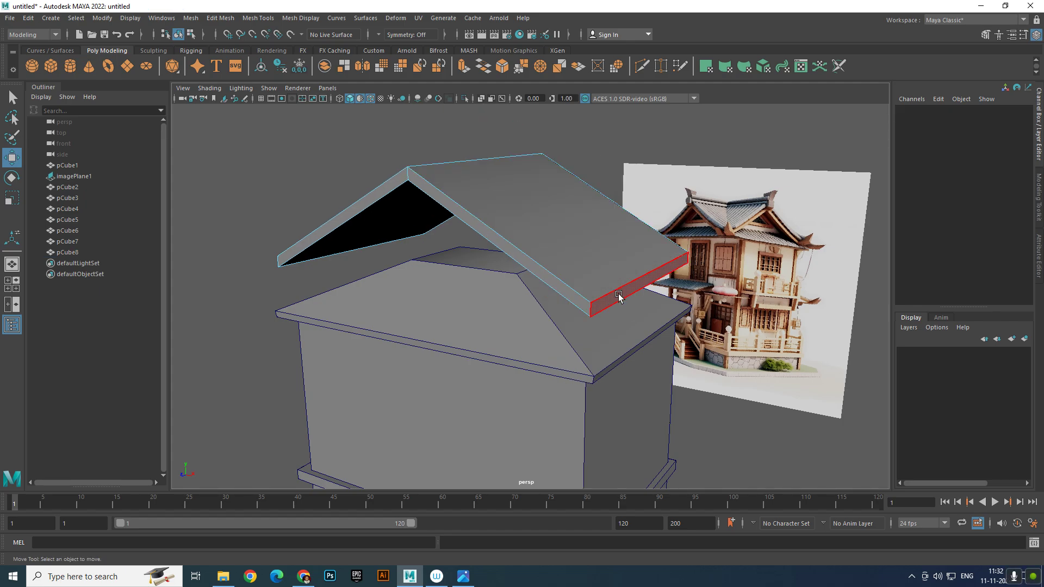
left_click(617, 288)
left_click_drag(414, 256, 487, 258, "alt")
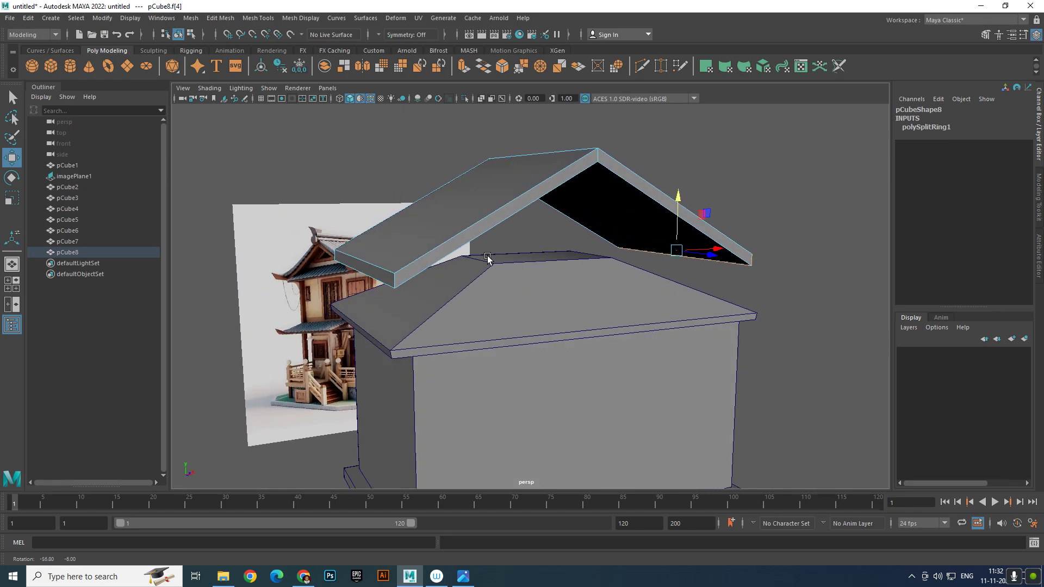
left_click(372, 272, "shift")
left_click_drag(613, 262, 553, 259, "alt")
Scale and reposition the selected roof faces so the gable fits over the hip roof
left_click_drag(510, 205, 533, 202)
key("e")
key("r")
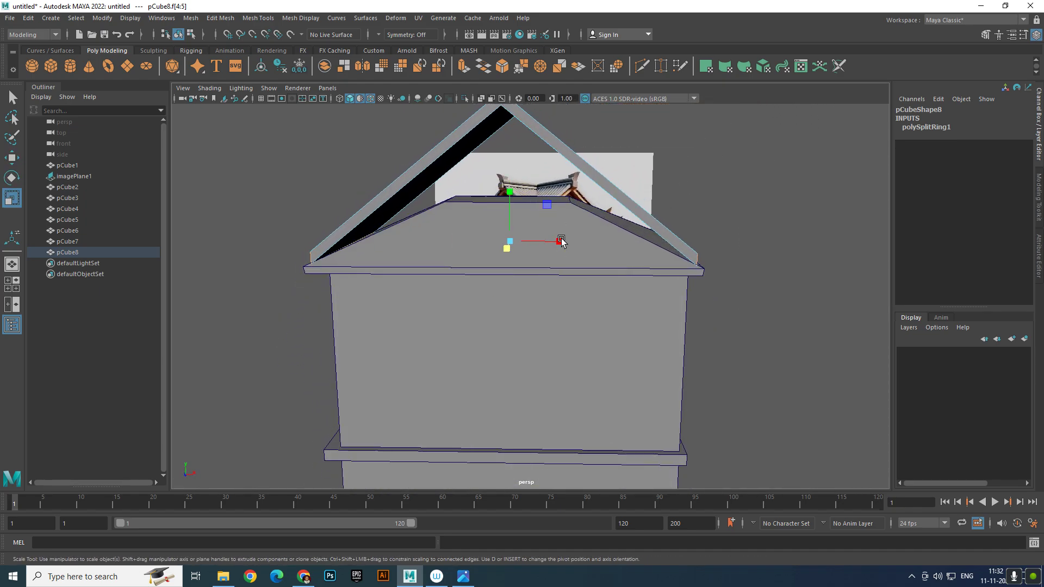
left_click_drag(561, 243, 562, 243)
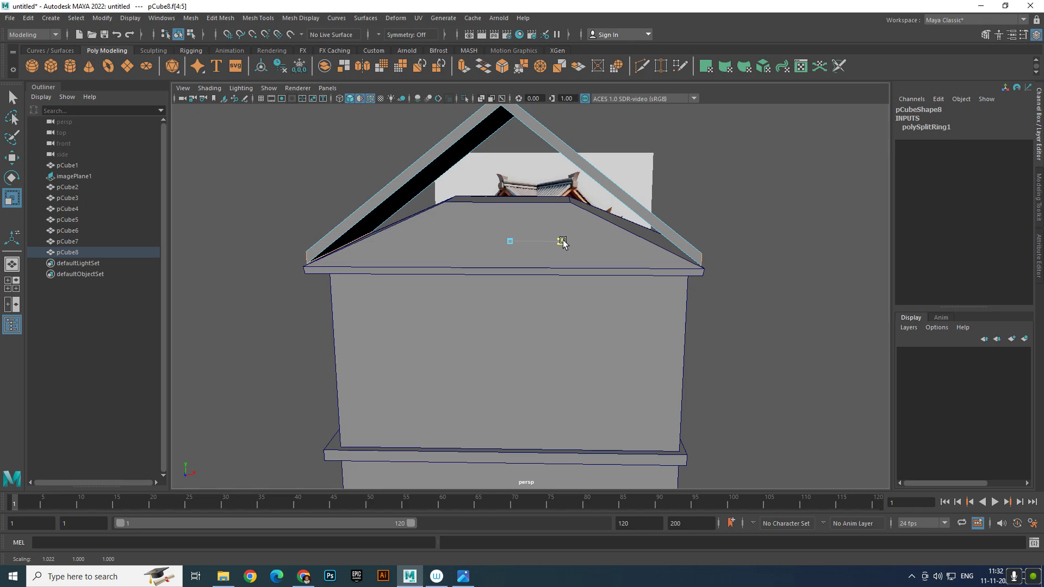
key("w")
left_click_drag(513, 194, 517, 204)
key("r")
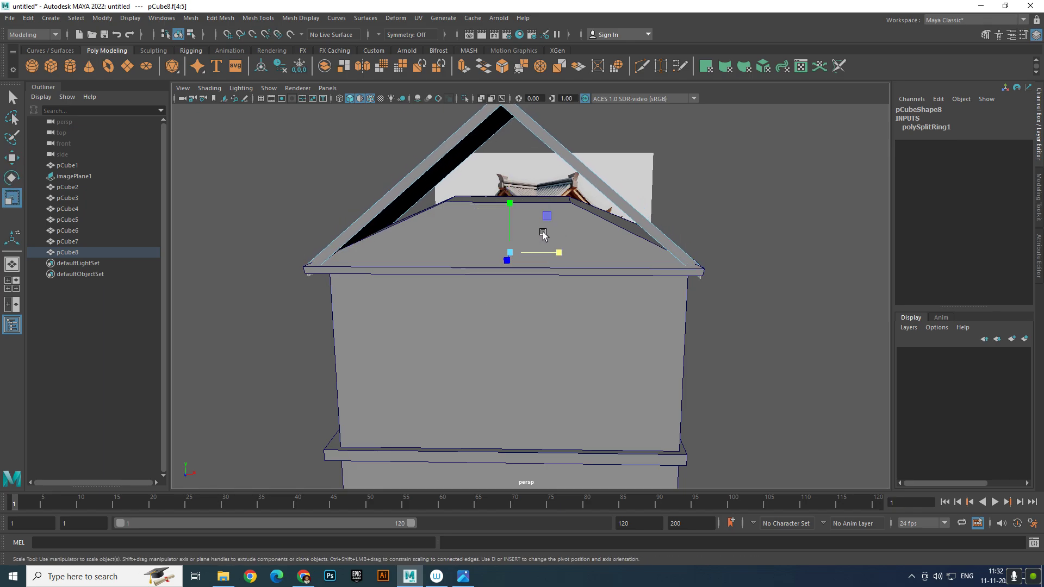
left_click_drag(561, 251, 559, 251)
key("w")
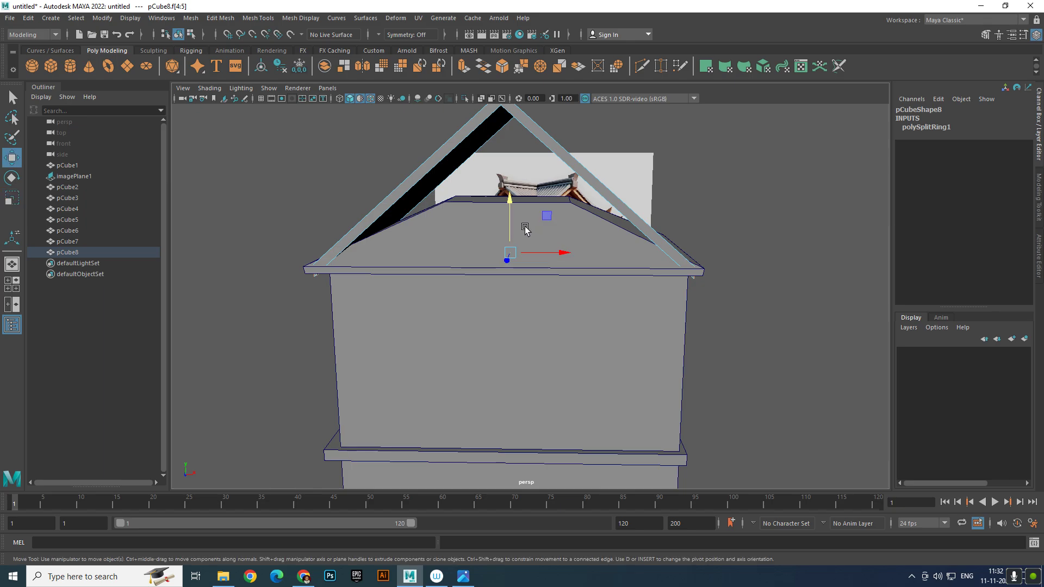
left_click_drag(511, 205, 547, 235)
key("r")
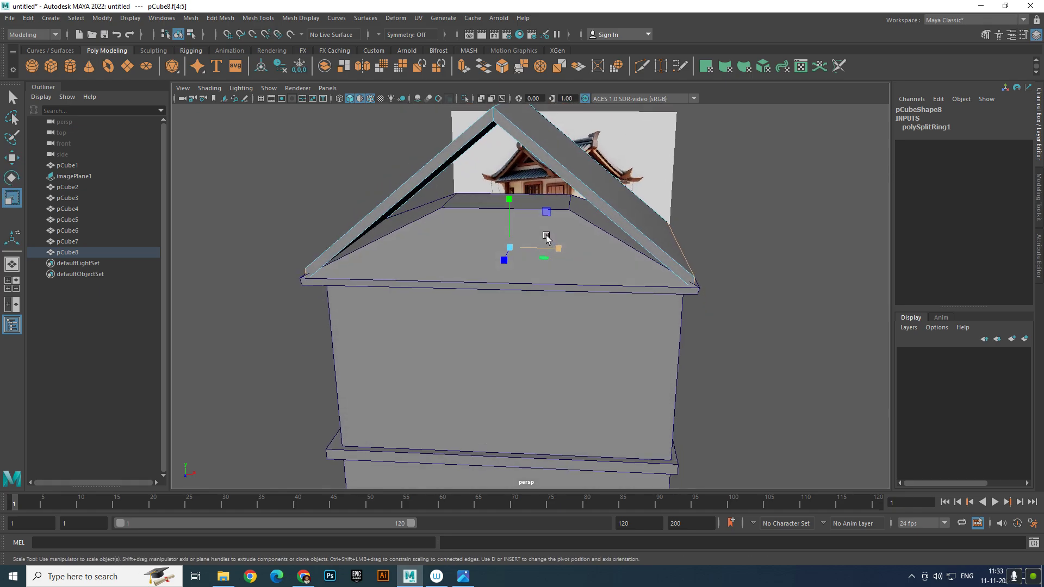
key("w")
left_click_drag(513, 202, 515, 204)
Return to object mode, select the gable roof pCube8 and duplicate it
right_click_drag(585, 191, 622, 173)
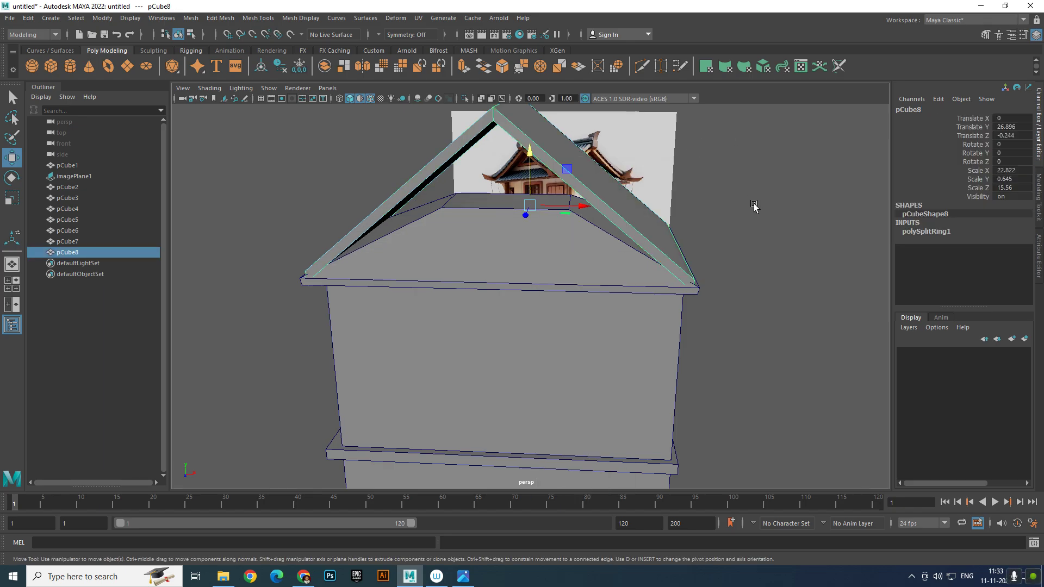
left_click(752, 205)
scroll(658, 240, "down", 5)
left_click_drag(658, 243, 580, 277, "alt")
left_click(570, 275)
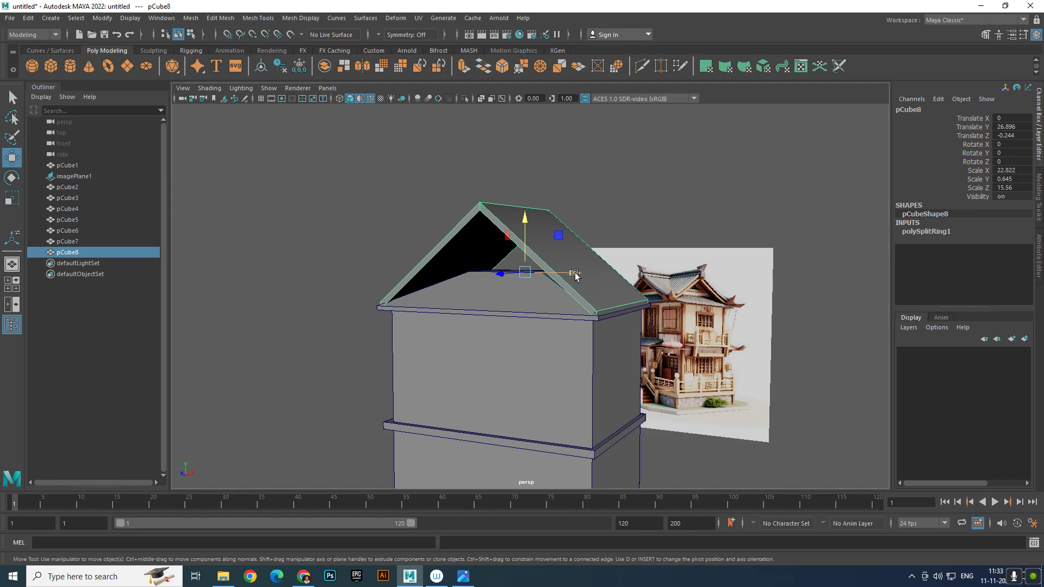
key("ctrl+d")
Rotate the roof copy pCube9 to 90° around Y, crossing pCube8
key("e")
left_click_drag(531, 275, 847, 239)
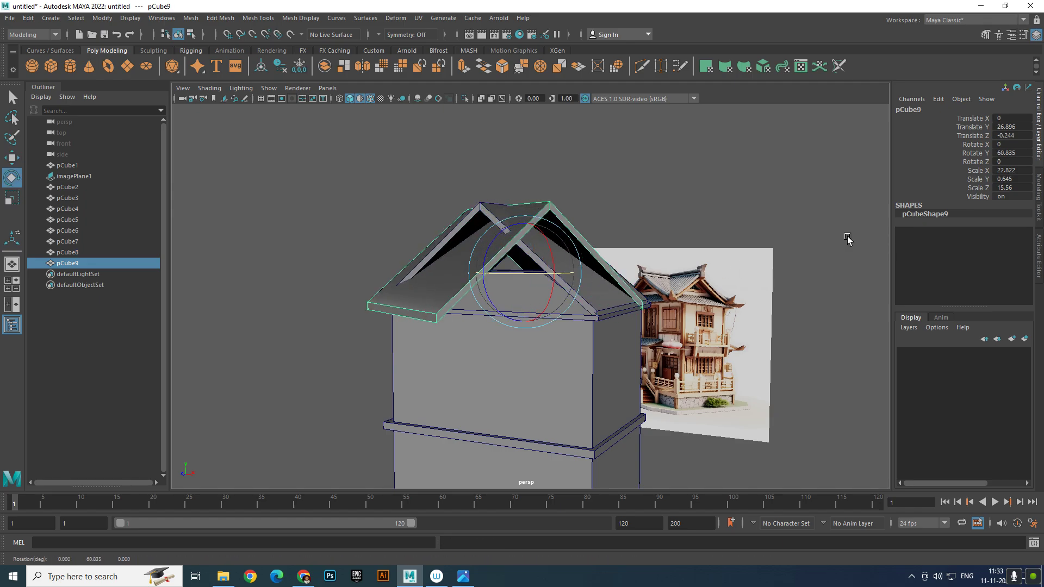
left_click(1022, 154)
type("90")
key("Return")
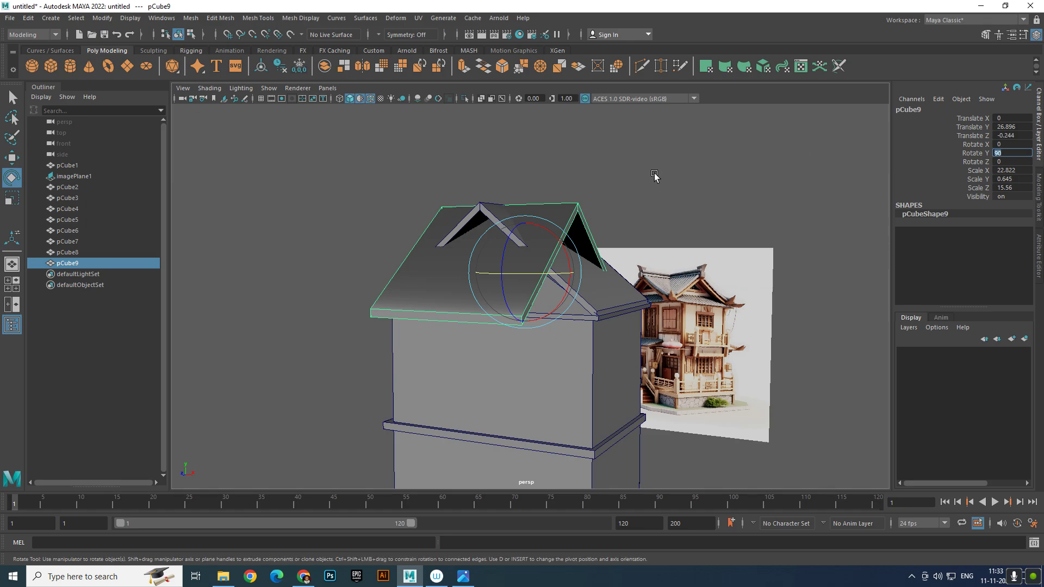
left_click_drag(654, 174, 543, 291, "alt")
Slide and stretch pCube9 lengthwise to span across the house
key("r")
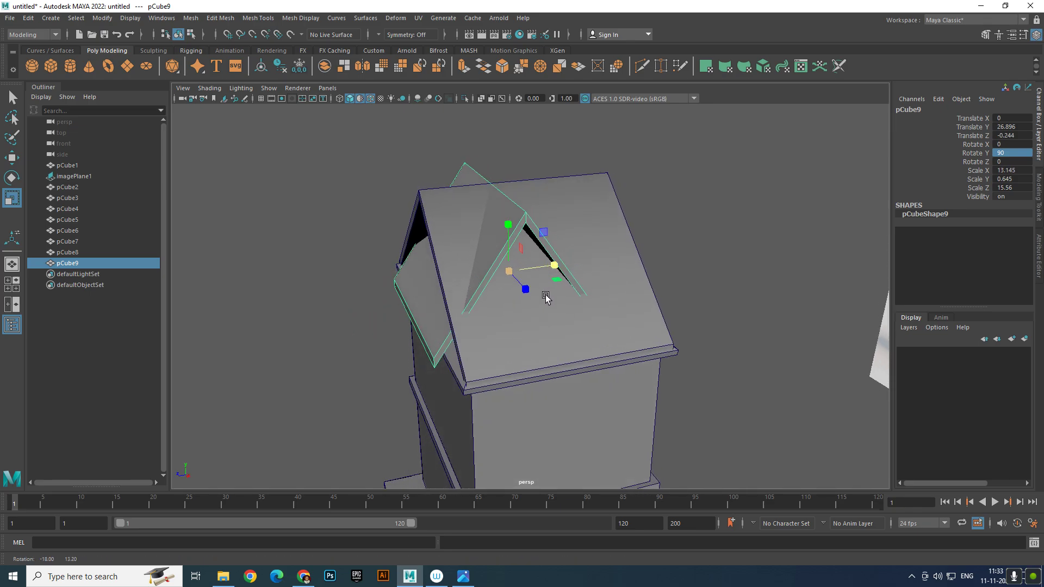
key("w")
left_click_drag(462, 281, 566, 324)
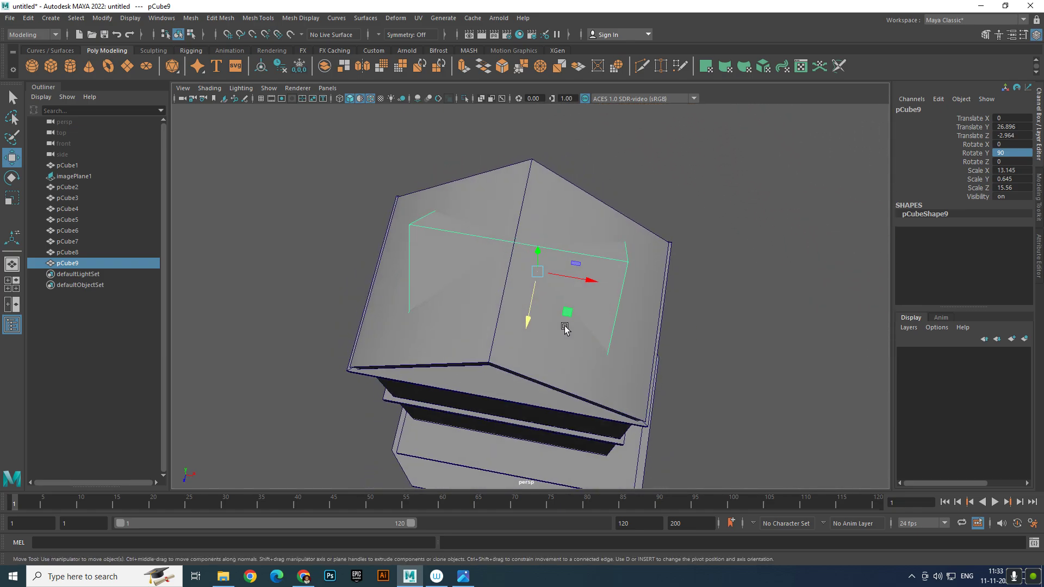
key("r")
left_click_drag(578, 276, 611, 289)
left_click_drag(611, 289, 589, 275, "alt")
key("w")
key("r")
Inspect the house, then widen the crossing roof slightly and nudge it into place
left_click(756, 277)
left_click_drag(756, 278, 734, 251, "alt")
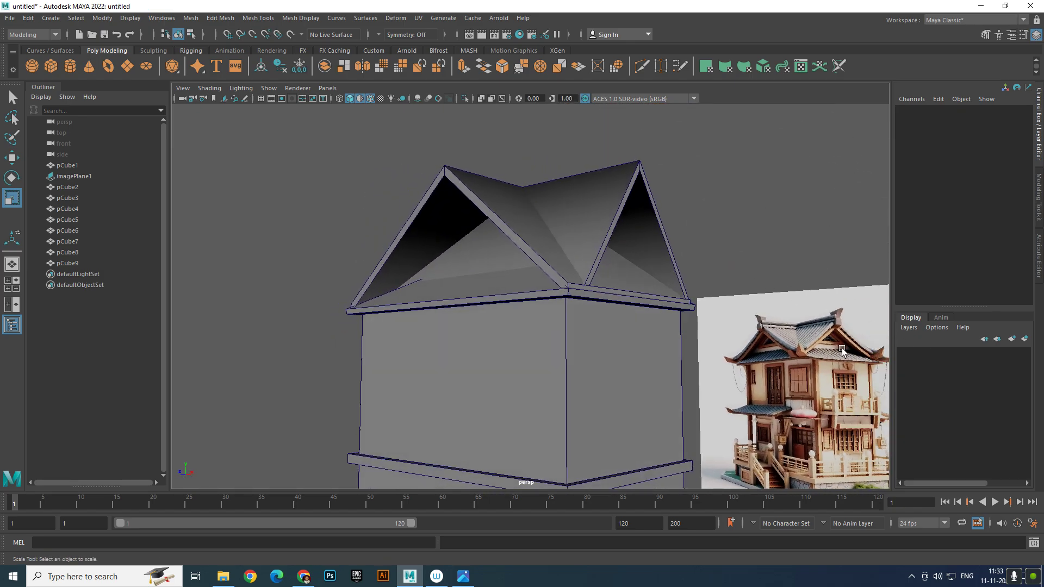
scroll(668, 346, "down", 5)
middle_click_drag(668, 346, 655, 293, "alt")
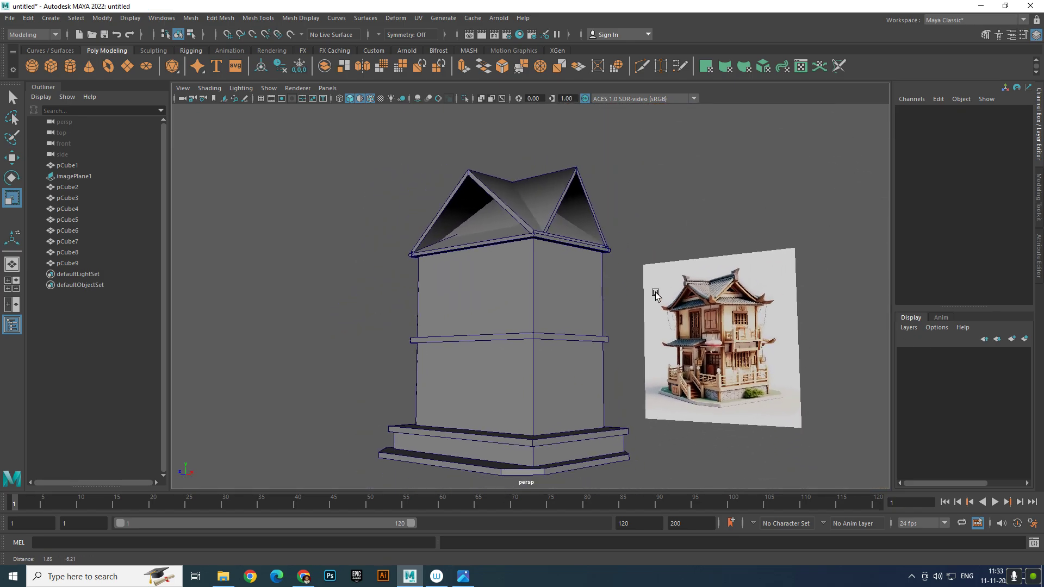
left_click_drag(694, 348, 760, 353, "alt")
right_click_drag(759, 353, 628, 354, "alt")
left_click_drag(629, 354, 508, 369, "alt")
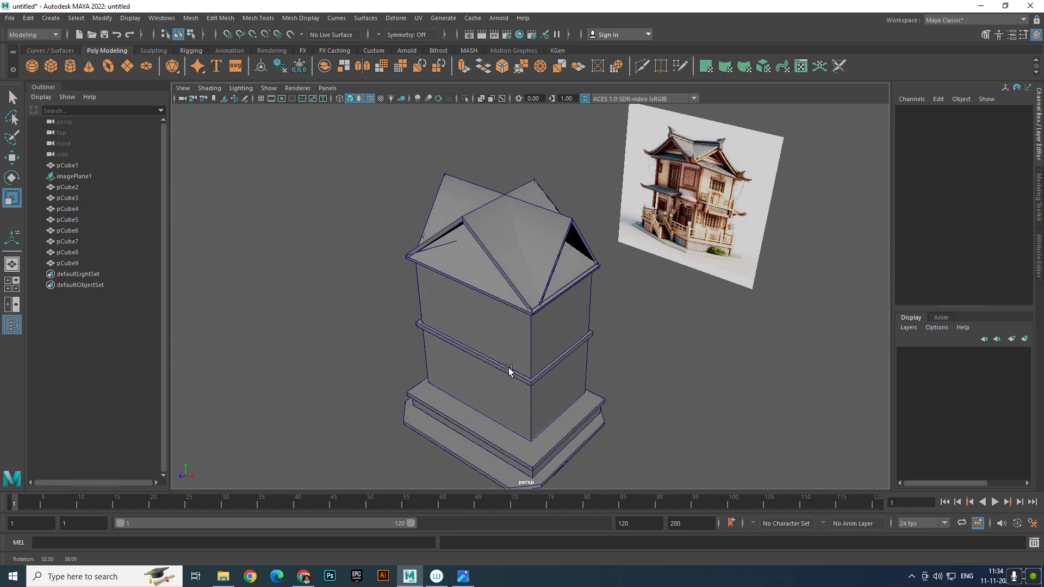
left_click(543, 252)
left_click_drag(548, 218, 551, 222)
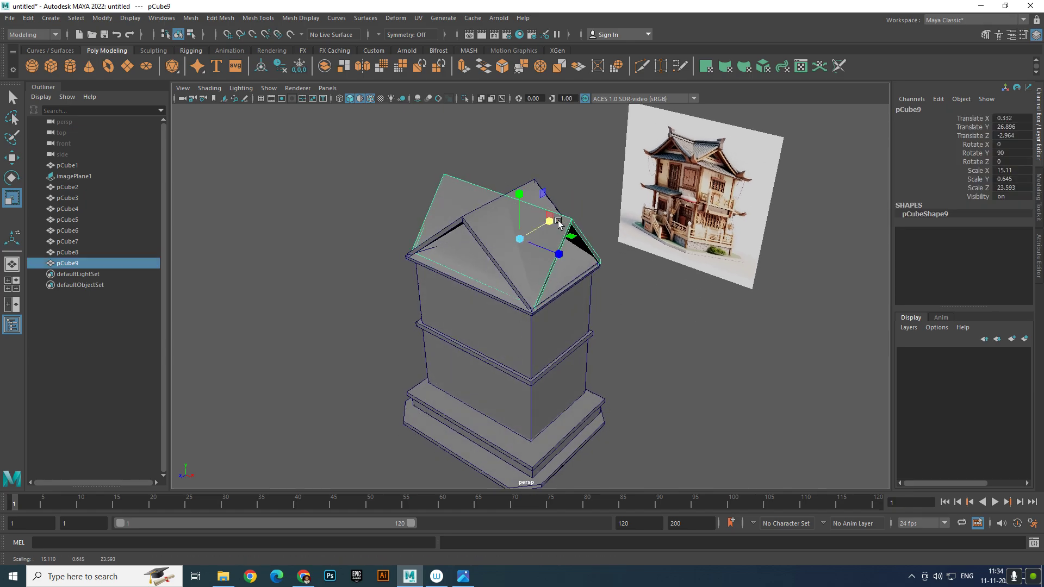
key("w")
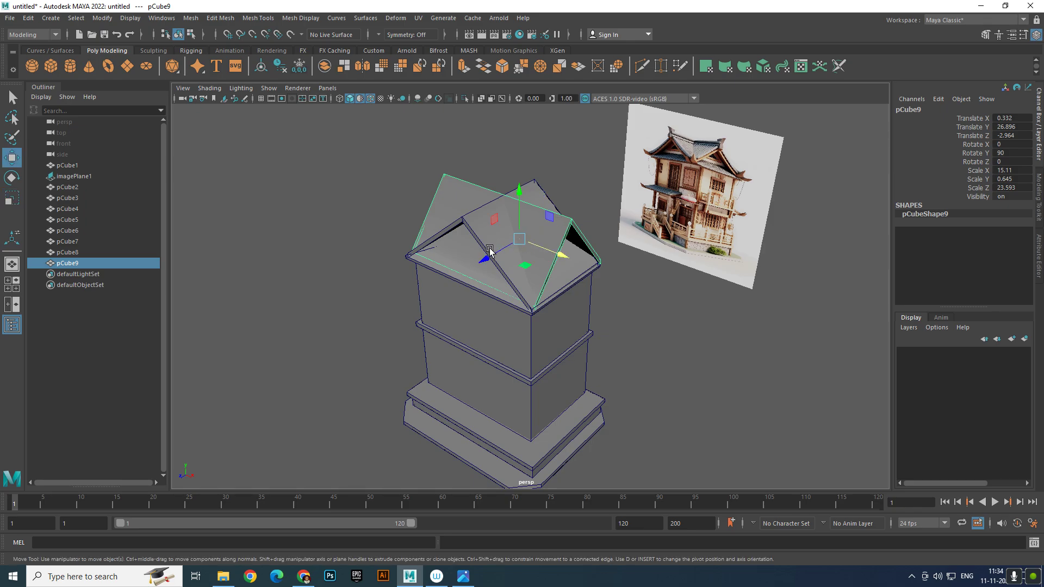
left_click_drag(487, 250, 643, 283)
Select both gable roofs, pCube9 and pCube8, together
left_click(679, 361)
left_click(538, 222)
left_click(566, 249, "shift")
scroll(568, 253, "up", 3)
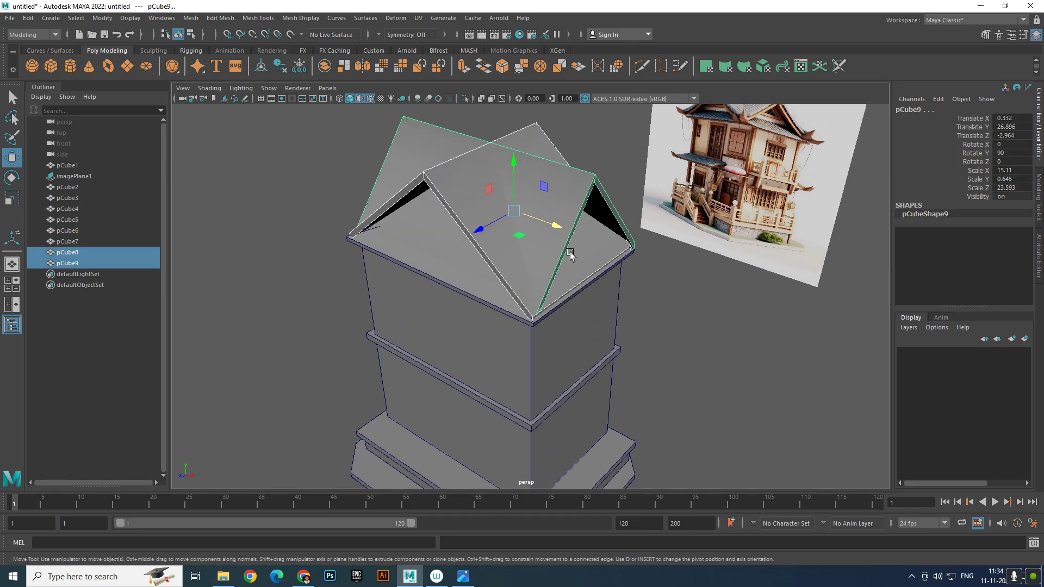
left_click_drag(569, 254, 669, 221, "alt")
left_click(669, 222)
left_click(581, 181)
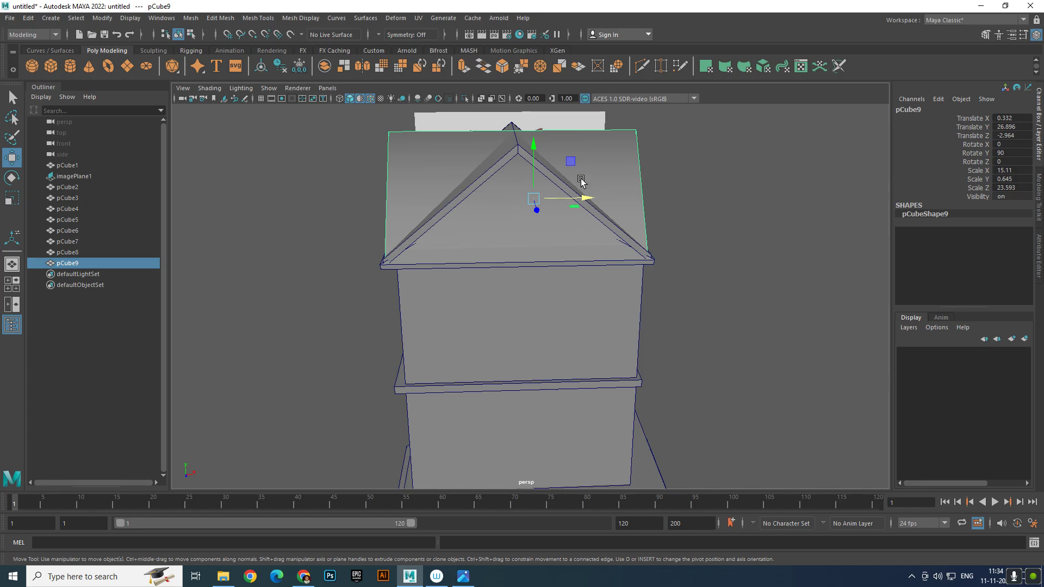
left_click(602, 219, "shift")
left_click_drag(604, 220, 493, 216, "alt")
Raise both gable roofs together above the house
left_click_drag(499, 171, 500, 101)
scroll(521, 143, "up", 3)
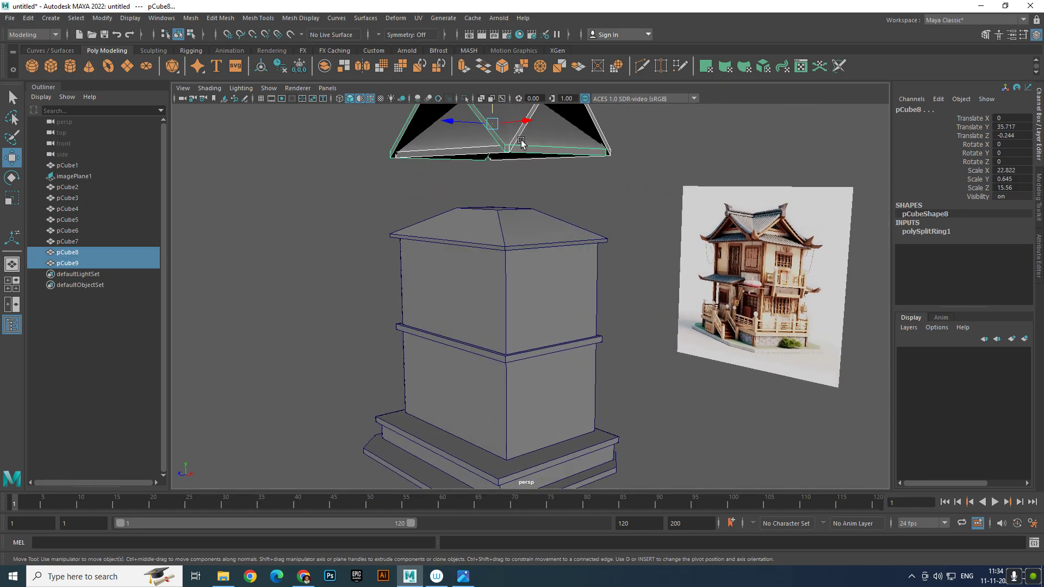
middle_click_drag(521, 144, 515, 308, "alt")
left_click_drag(515, 308, 516, 207, "alt")
key("ctrl+z")
left_click_drag(544, 255, 457, 286, "alt")
left_click(605, 242)
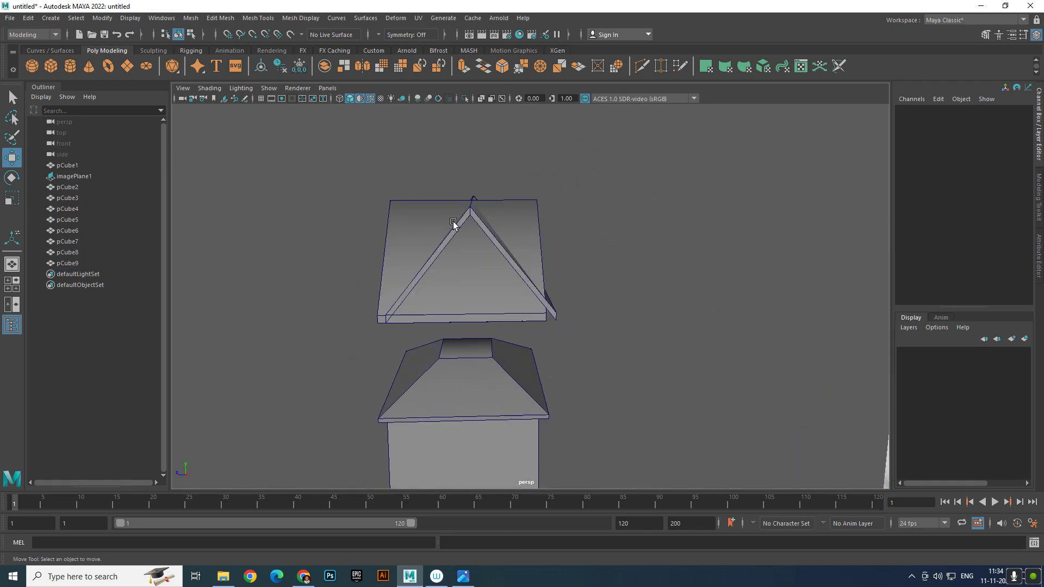
left_click_drag(454, 223, 675, 277)
left_click(220, 18)
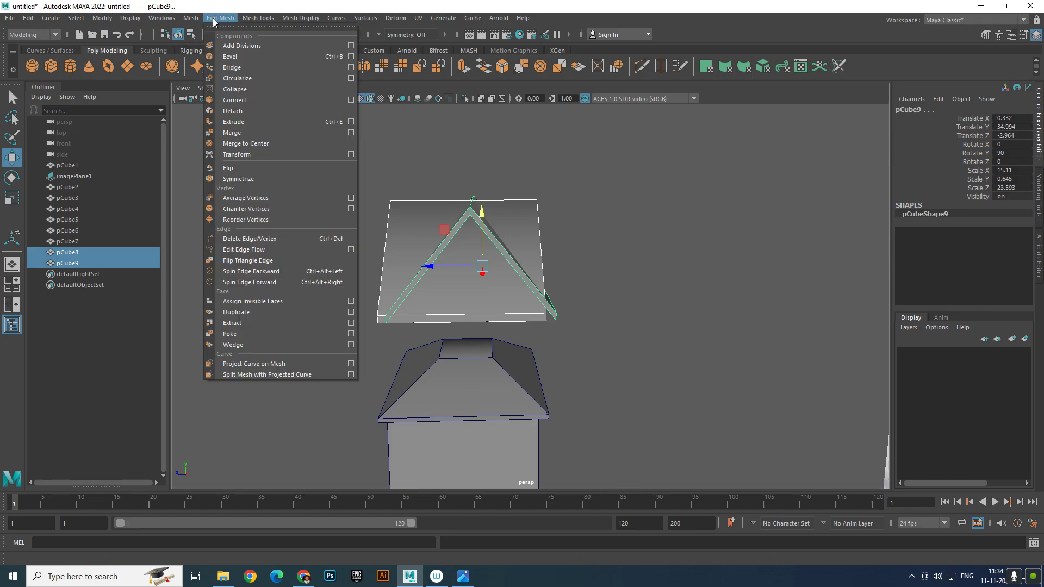
mouse_move(191, 19)
mouse_move(269, 46)
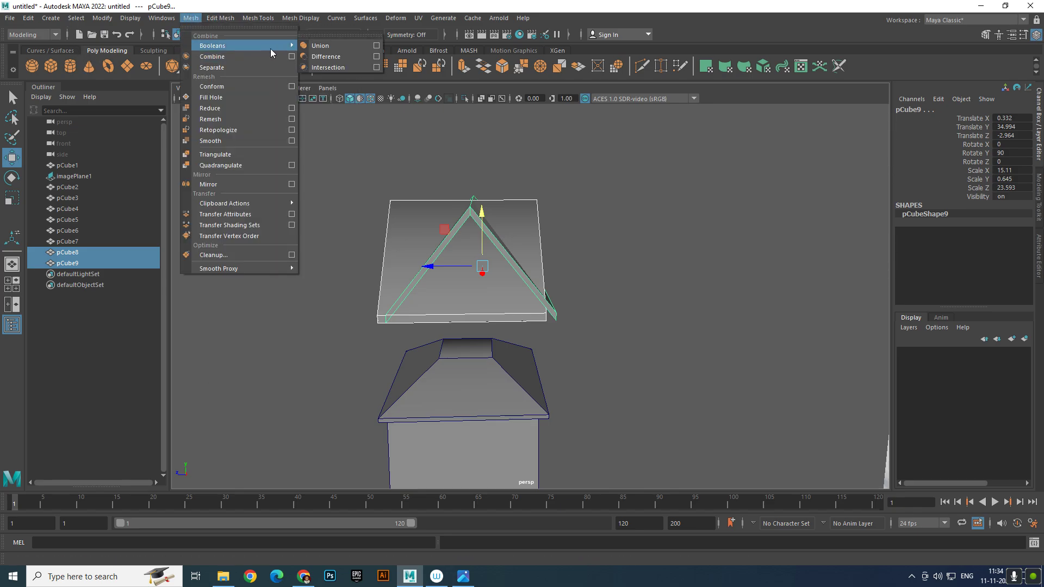
left_click(313, 38)
left_click_drag(314, 22, 646, 156)
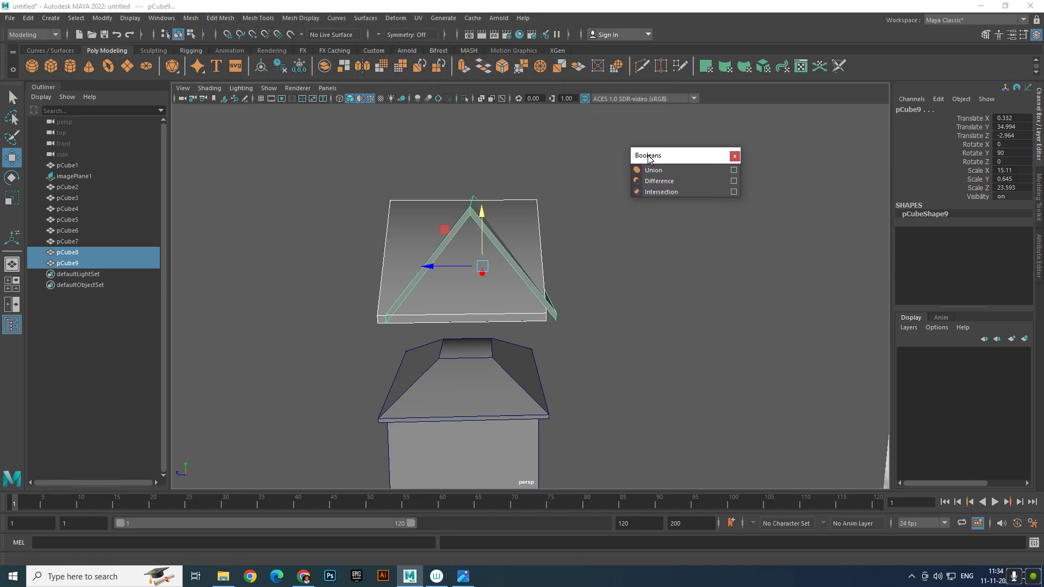
left_click(544, 299)
left_click(522, 290)
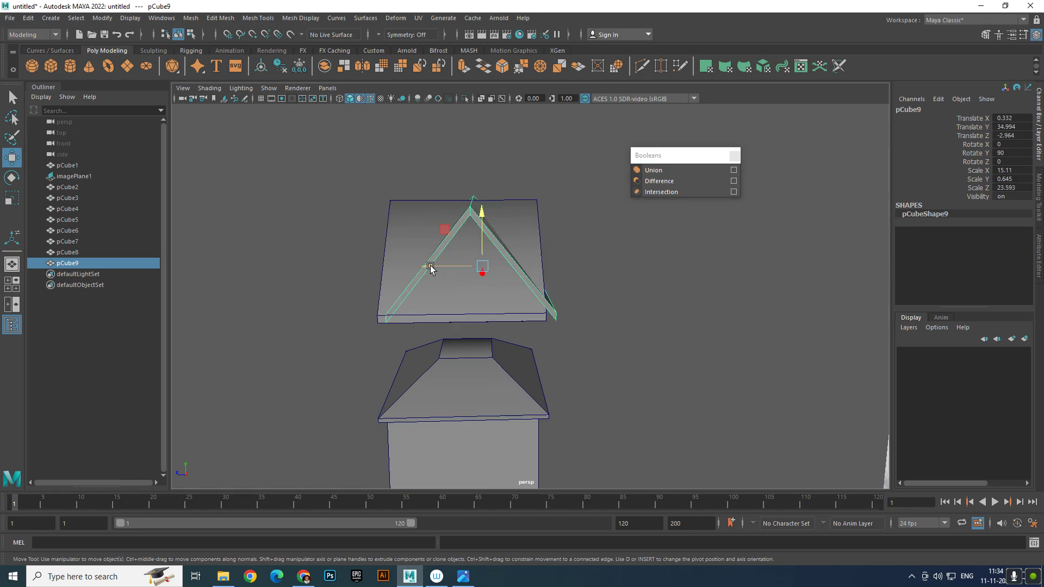
left_click_drag(430, 268, 424, 270)
left_click(537, 260)
left_click_drag(549, 263, 487, 253, "alt")
left_click(446, 213)
left_click(448, 215)
left_click(536, 244, "shift")
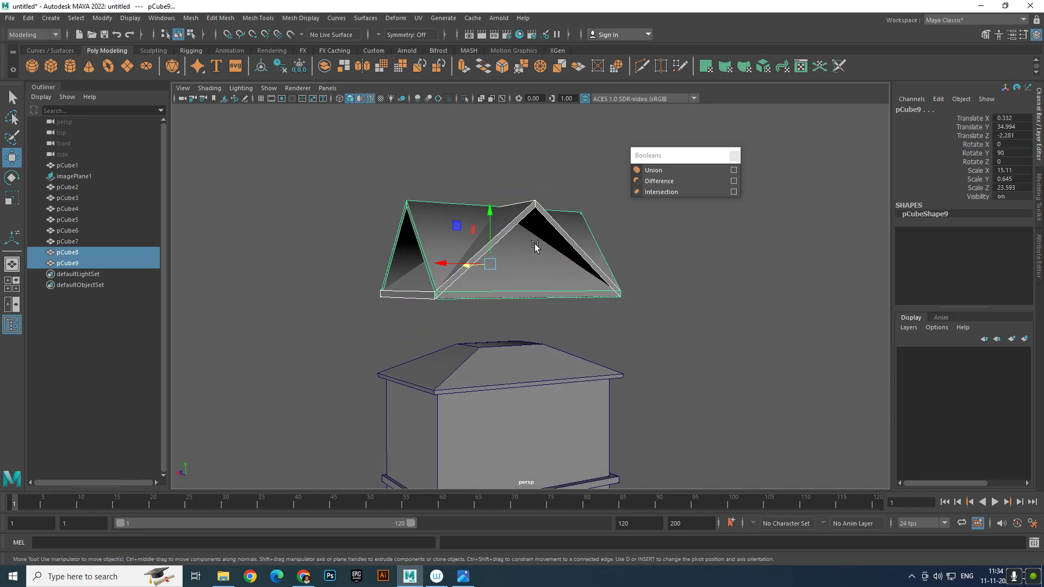
left_click(676, 171)
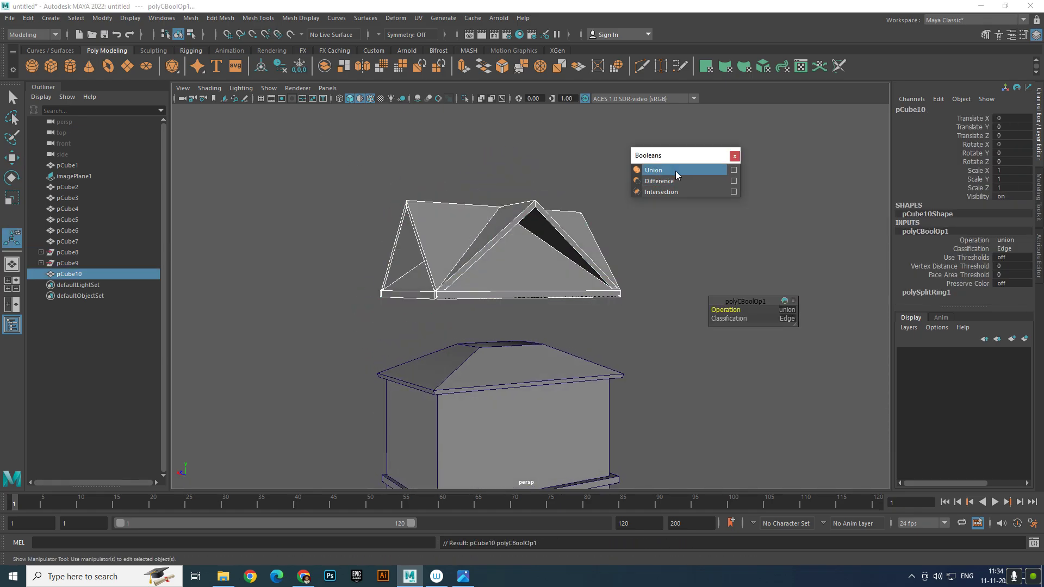
left_click(647, 326)
left_click_drag(648, 326, 596, 304, "alt")
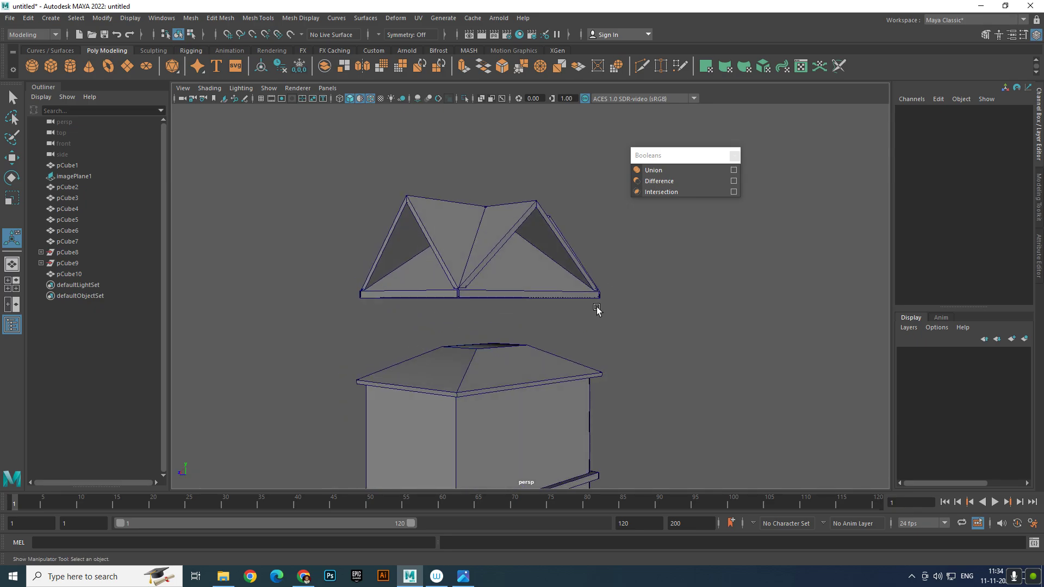
left_click(596, 305)
left_click(664, 183)
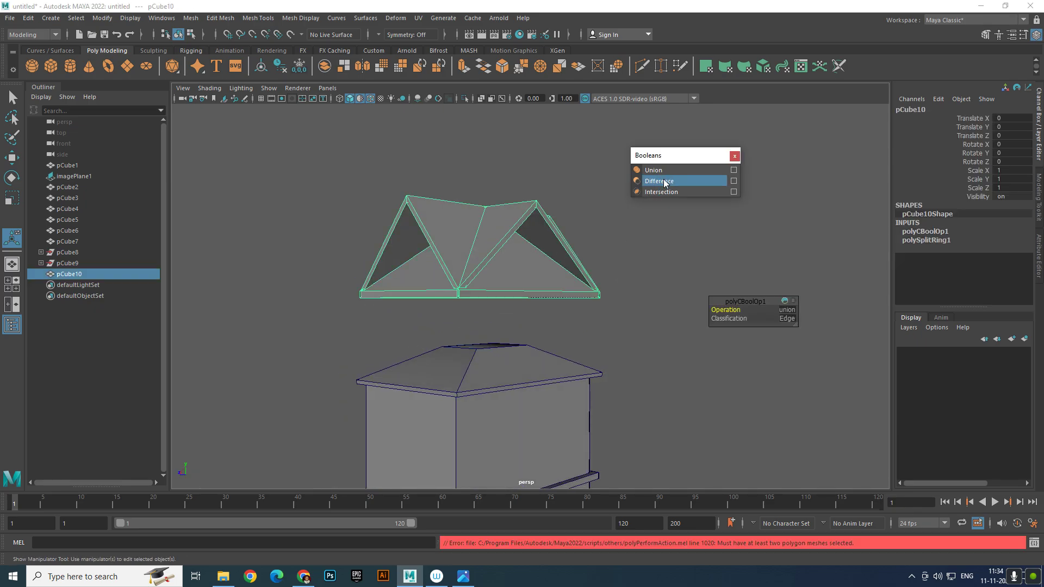
key("ctrl+z")
key("ctrl+z")
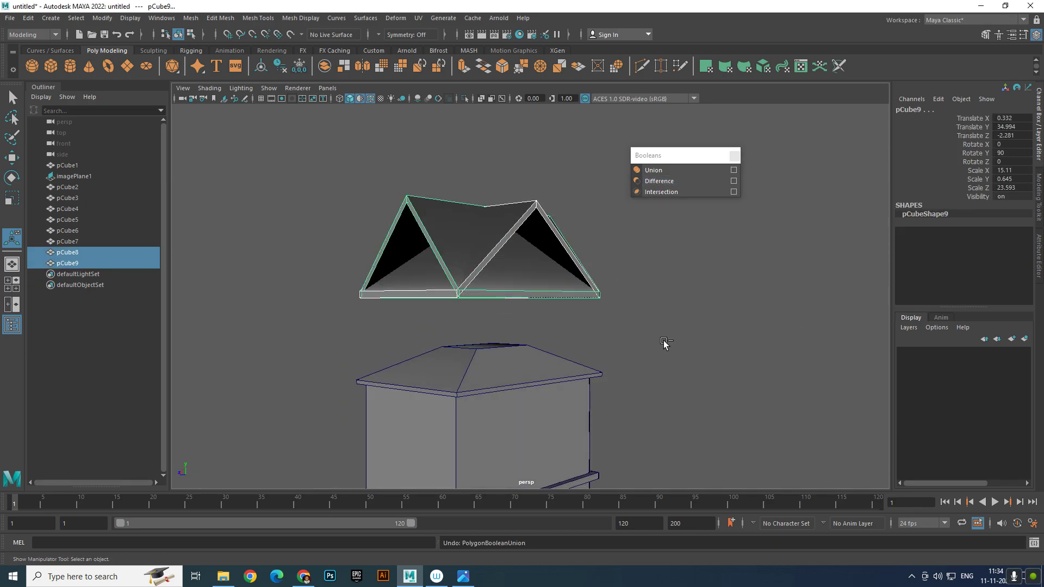
left_click(667, 190)
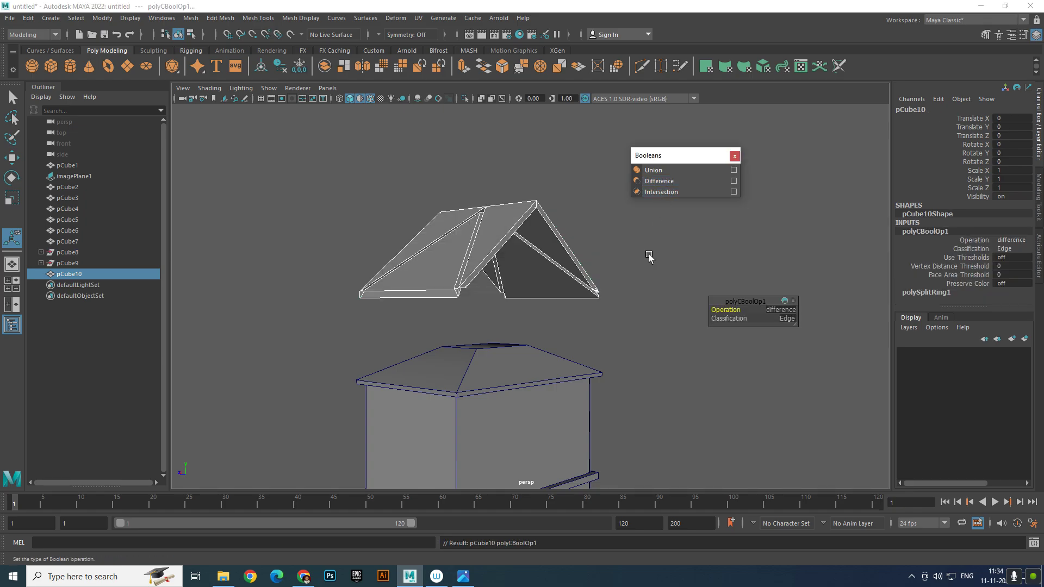
left_click(620, 336)
left_click_drag(619, 335, 555, 280, "alt")
key("ctrl+z")
key("ctrl+z")
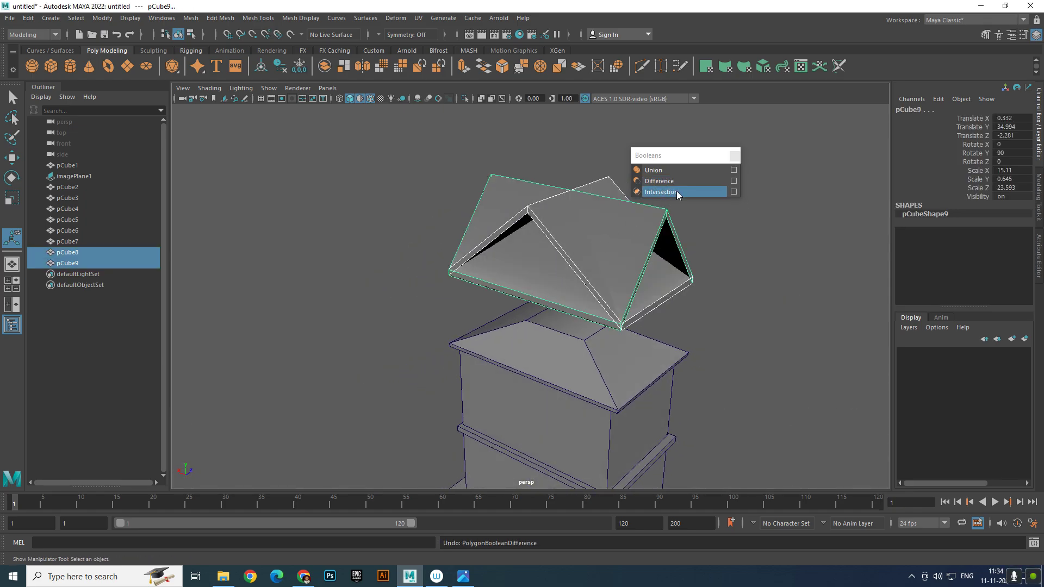
left_click(677, 190)
left_click_drag(630, 283, 747, 271, "alt")
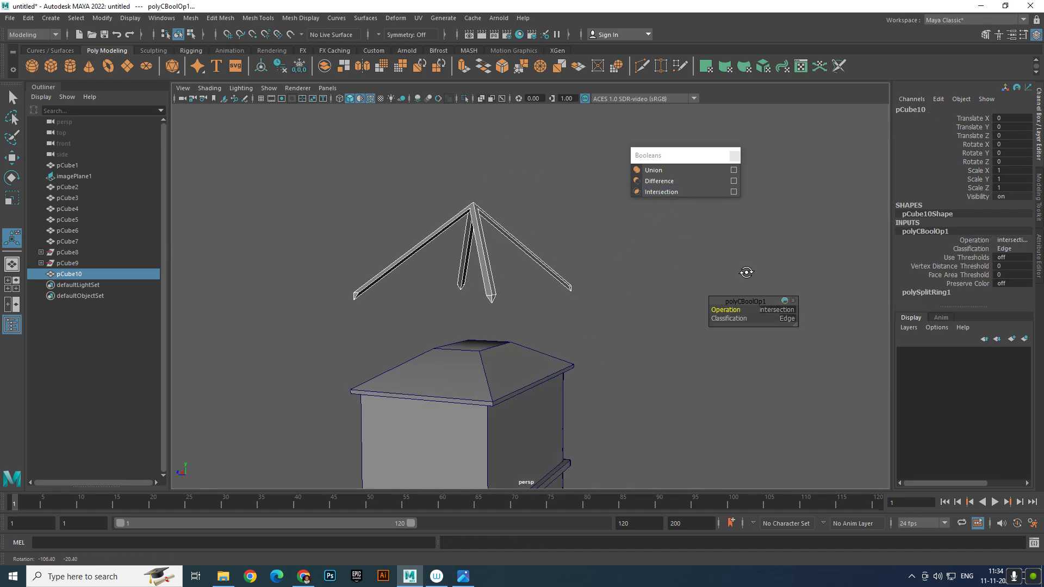
key("ctrl+z")
left_click(667, 303)
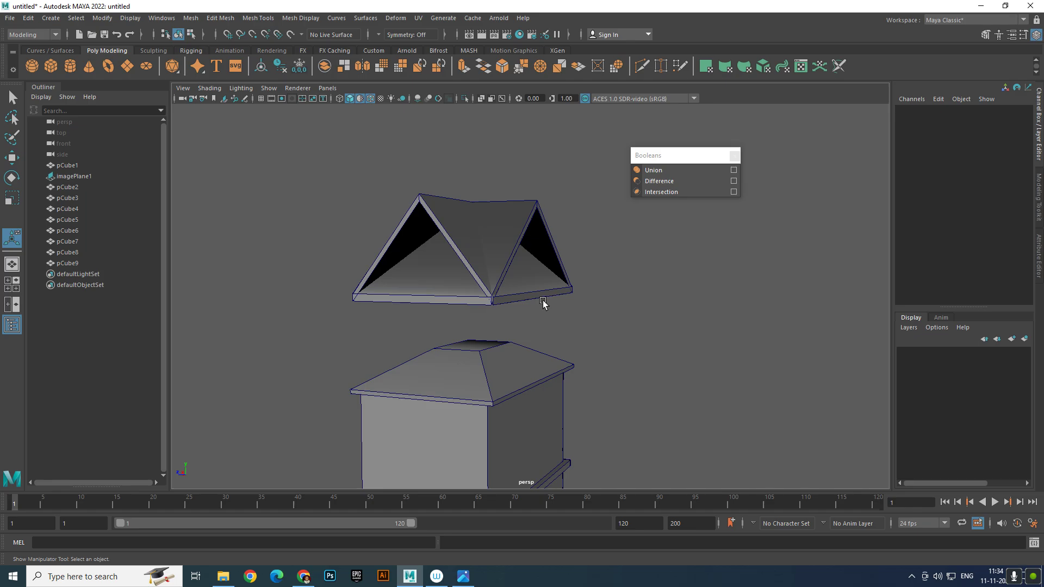
left_click(538, 296)
left_click_drag(538, 297, 519, 309, "alt")
Multi-Cut diagonal edges into pCube9 from its roof corners up to the ridge peak
right_click_drag(567, 205, 512, 207, "shift")
left_click_drag(609, 234, 538, 271, "alt")
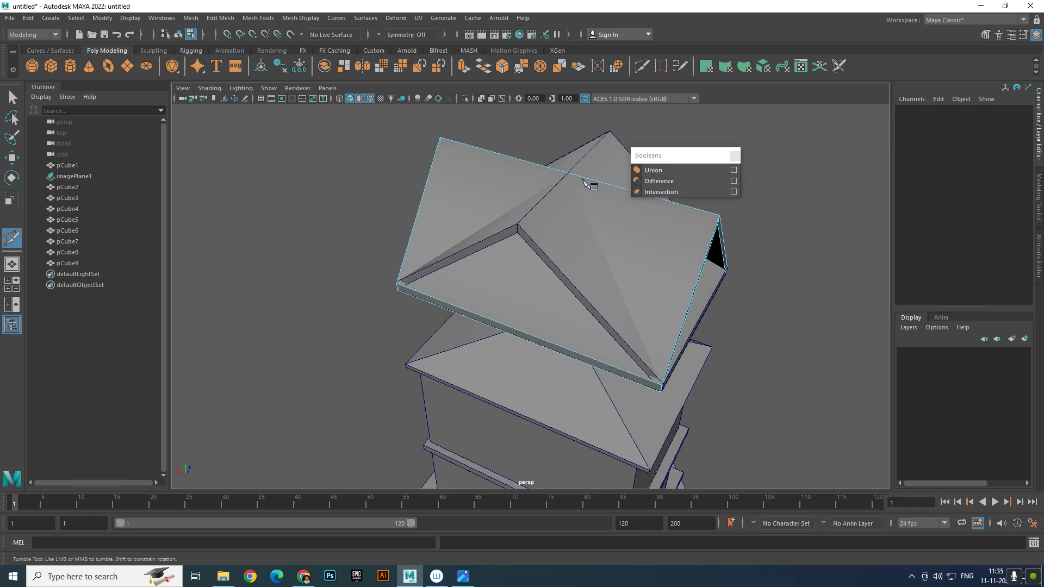
left_click(566, 182)
left_click_drag(565, 182, 654, 291, "alt")
left_click_drag(647, 341, 506, 341, "alt")
key("ctrl+z")
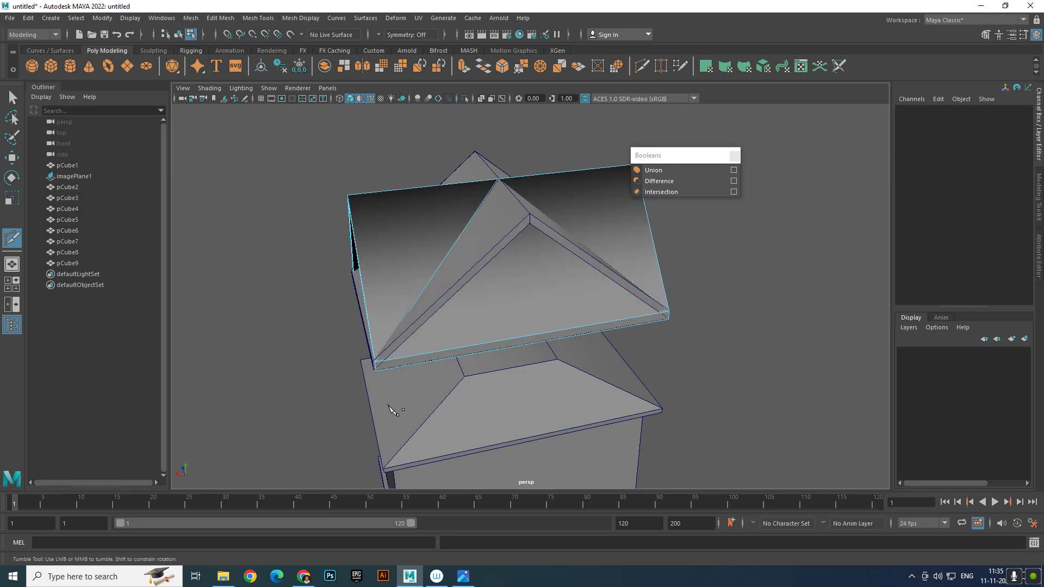
left_click_drag(534, 357, 508, 318, "alt")
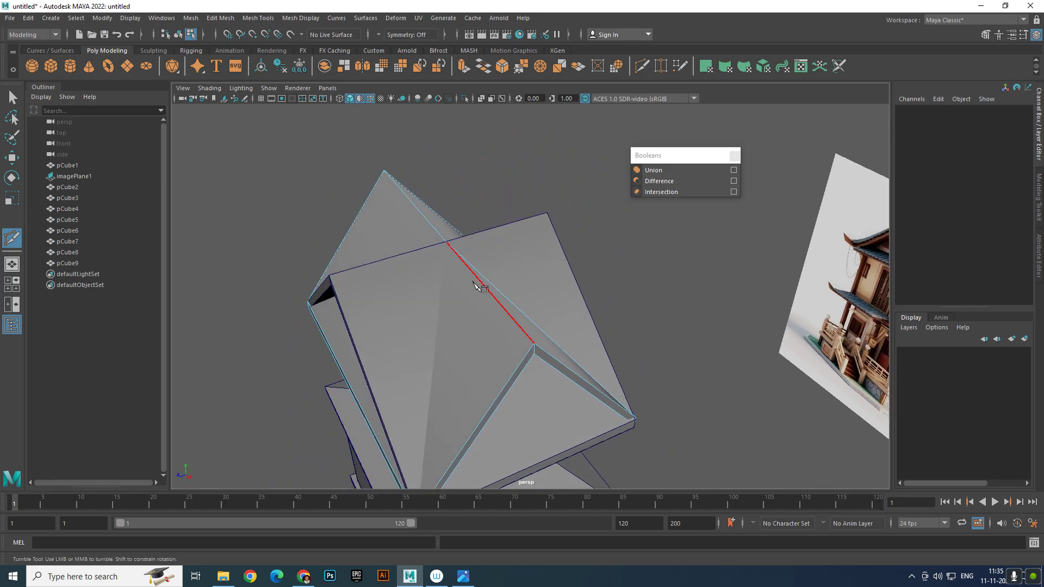
middle_click_drag(451, 350, 447, 275, "alt")
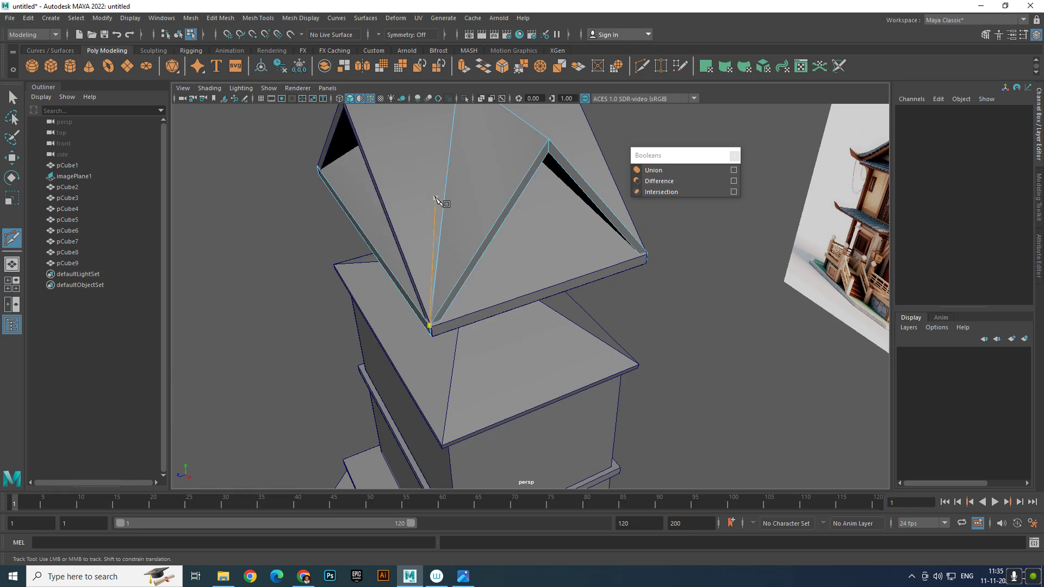
left_click_drag(437, 199, 511, 318, "alt")
left_click(560, 326)
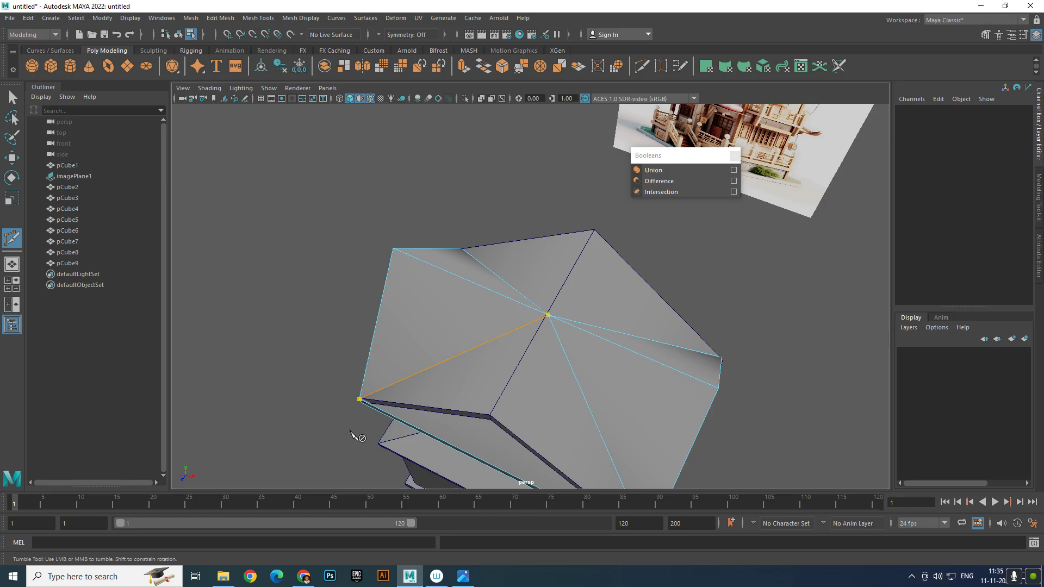
left_click_drag(351, 433, 535, 307, "alt")
key("w")
right_click_drag(542, 302, 668, 199)
Select the crossing roof pCube9 and lift it upward
left_click(662, 329)
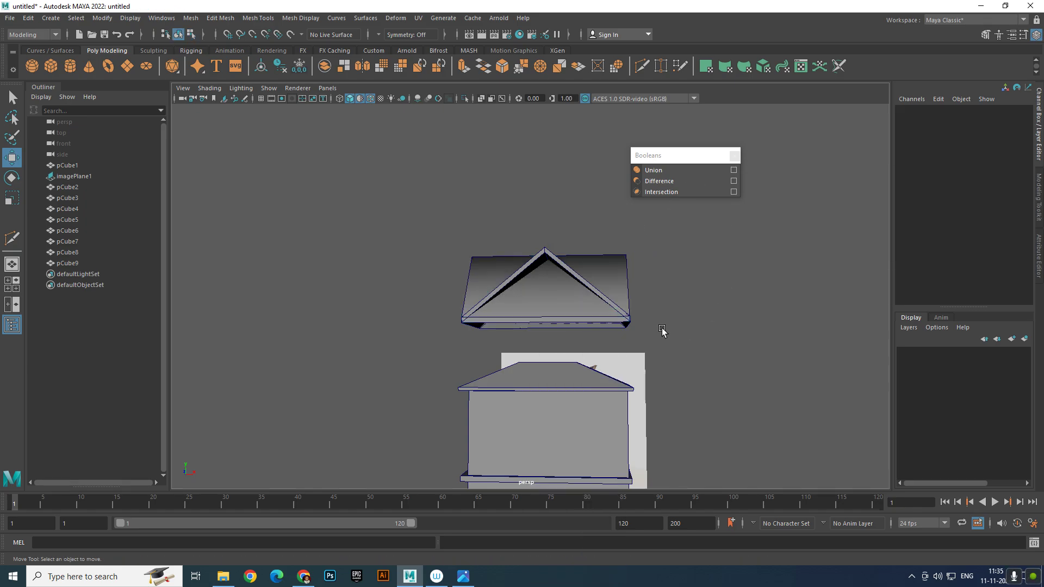
left_click(573, 315)
left_click_drag(563, 248, 562, 148)
scroll(582, 213, "up", 3)
left_click_drag(582, 212, 550, 241, "alt")
Select the left and right slope faces of the crossing roof
right_click_drag(550, 241, 556, 269)
left_click(556, 267)
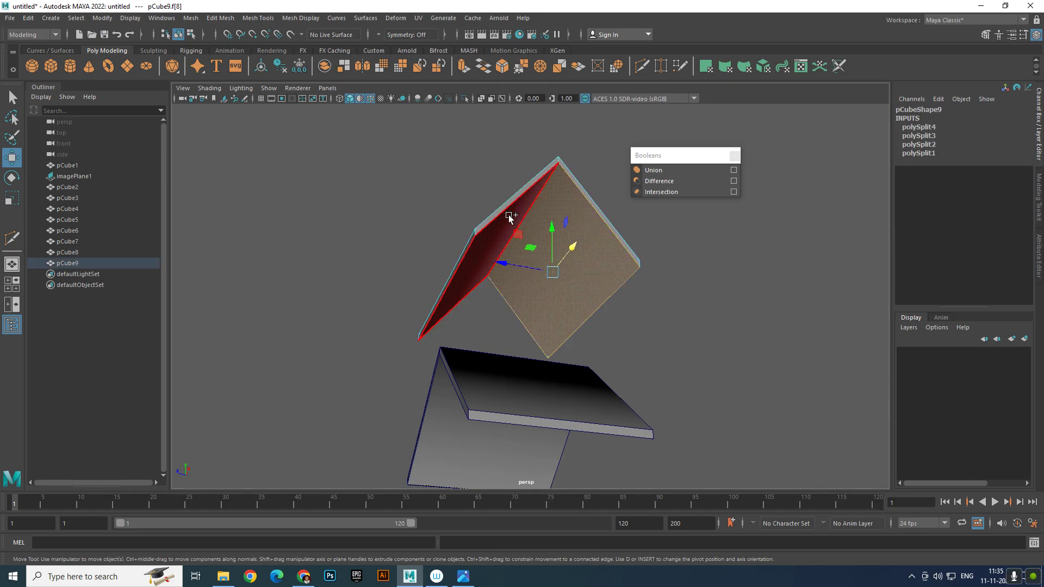
left_click(507, 212, "shift")
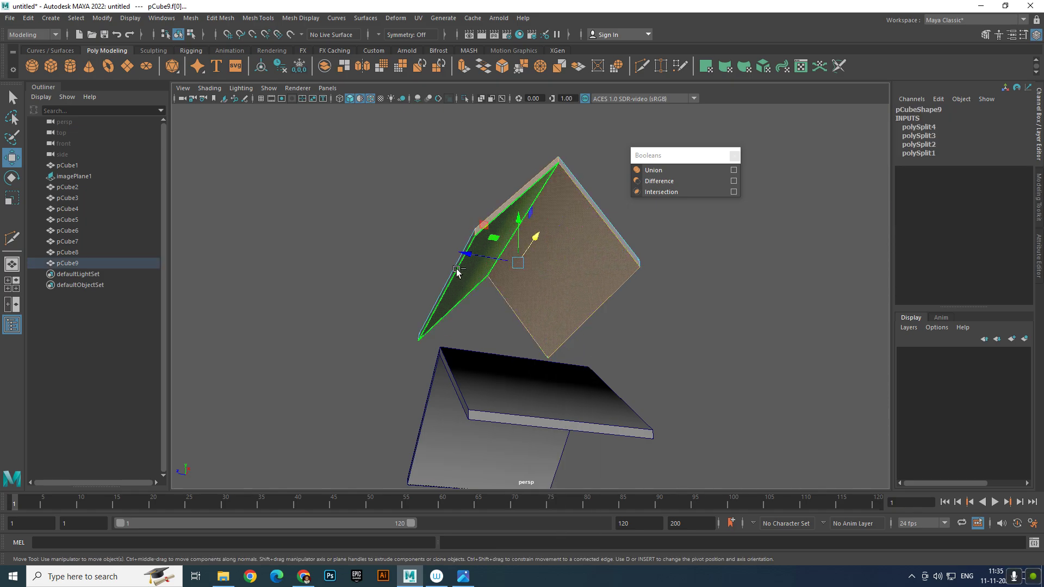
left_click_drag(641, 268, 596, 380, "alt")
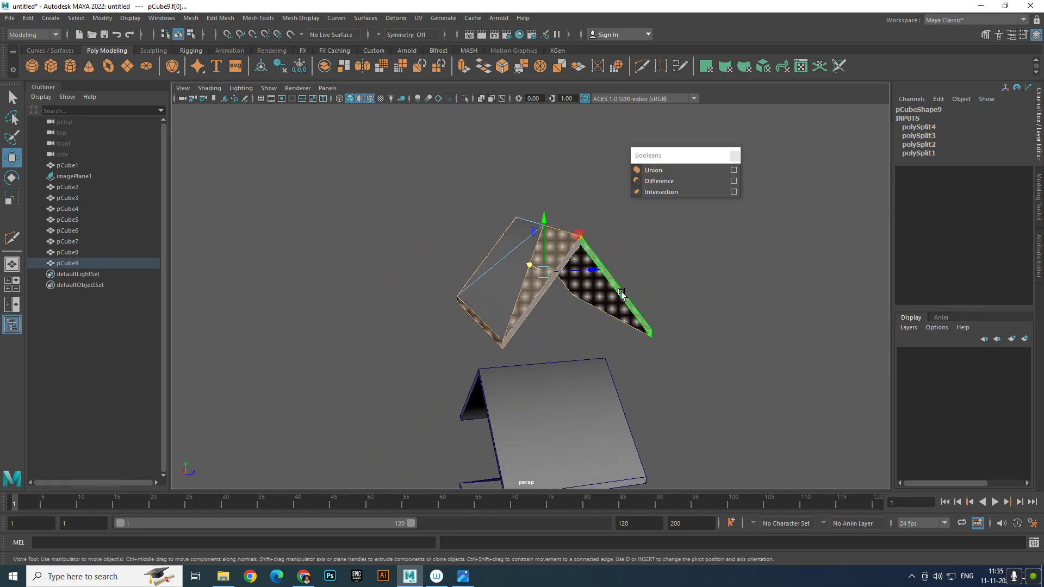
left_click(612, 314)
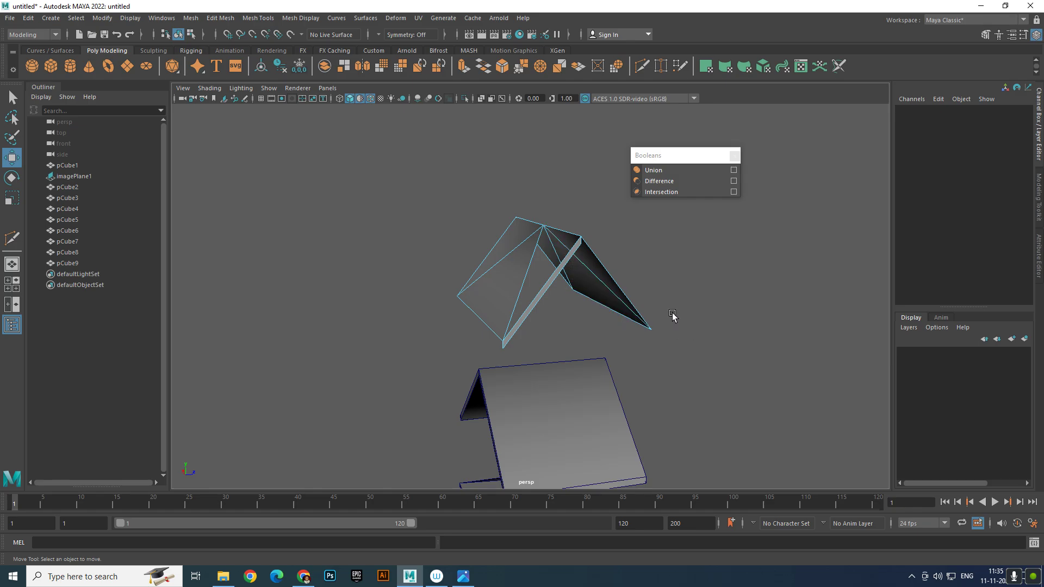
left_click_drag(672, 314, 598, 335, "alt")
key("ctrl+z")
key("ctrl+z")
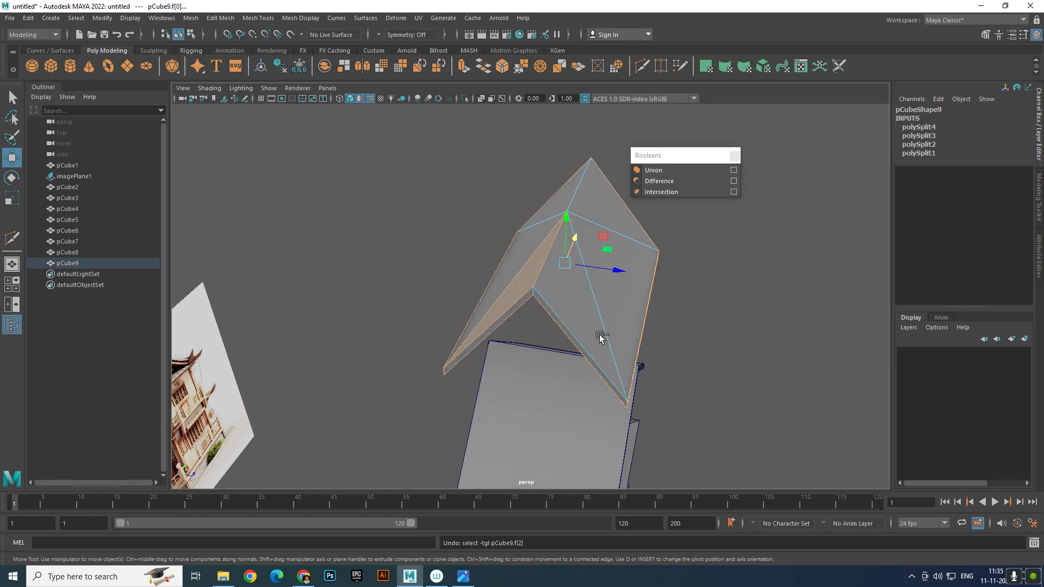
Select the overlapping thin and triangular faces, delete them, and return to object mode
left_click_drag(676, 337, 754, 318, "alt")
left_click(745, 320)
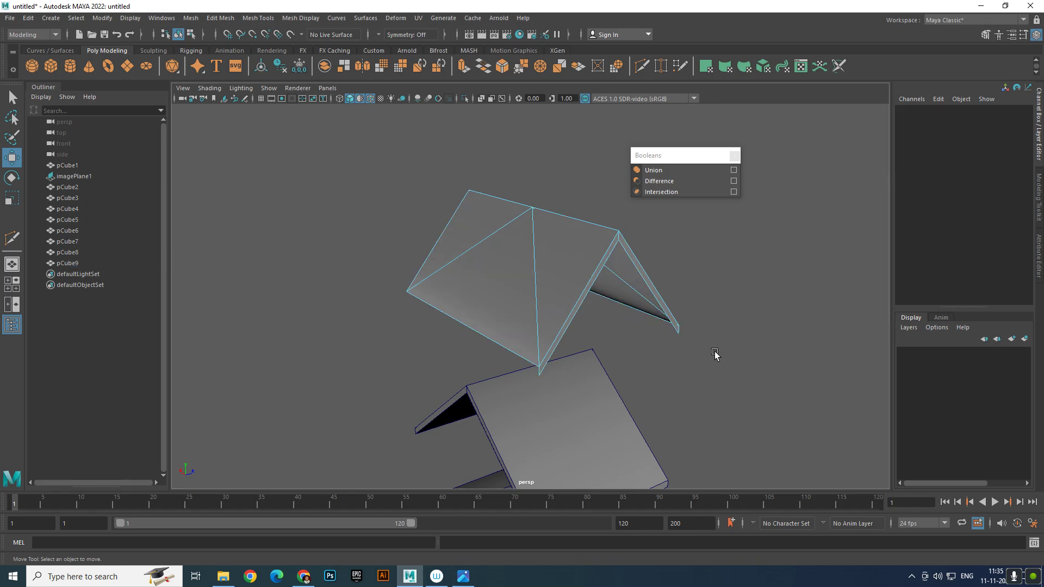
left_click_drag(704, 356, 625, 356, "alt")
left_click(597, 339)
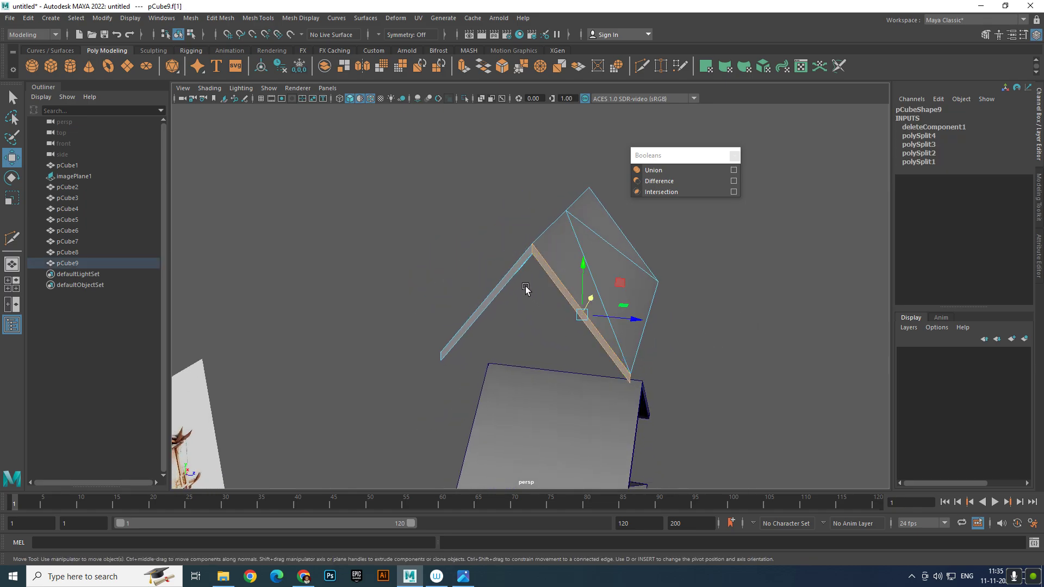
left_click(511, 276, "shift")
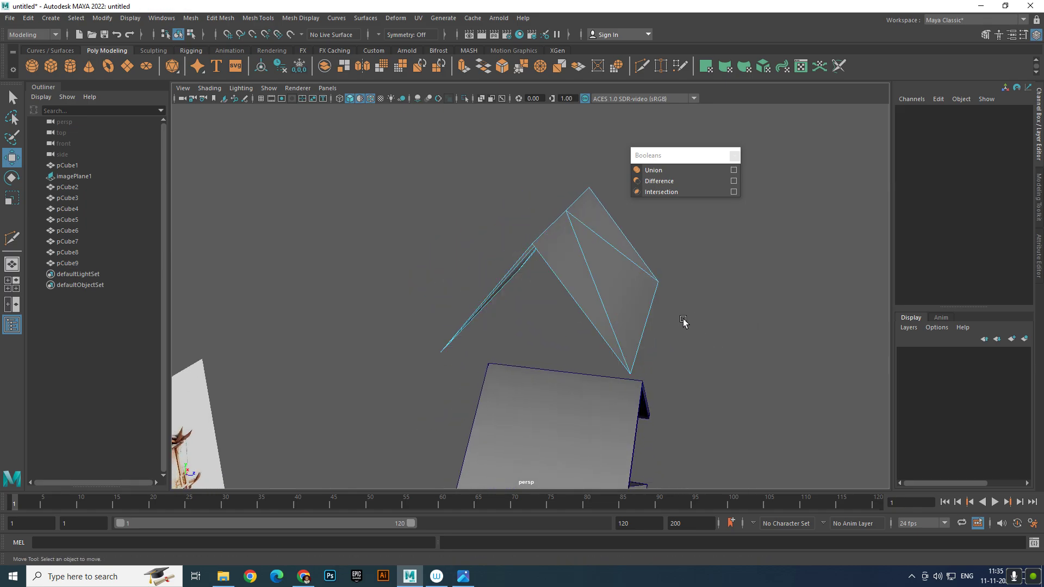
left_click_drag(682, 324, 653, 300, "alt")
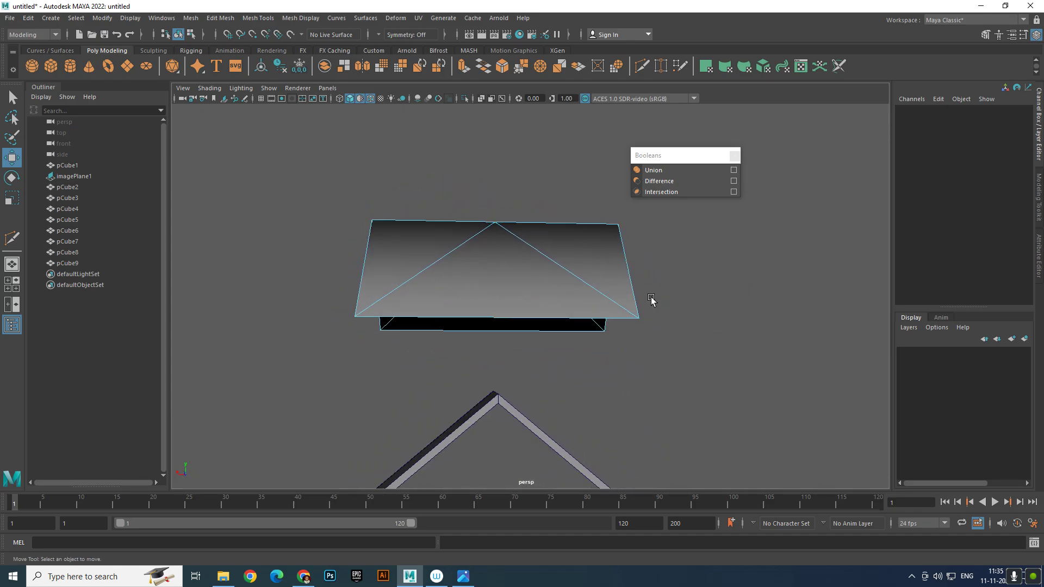
left_click(518, 341)
key("Delete")
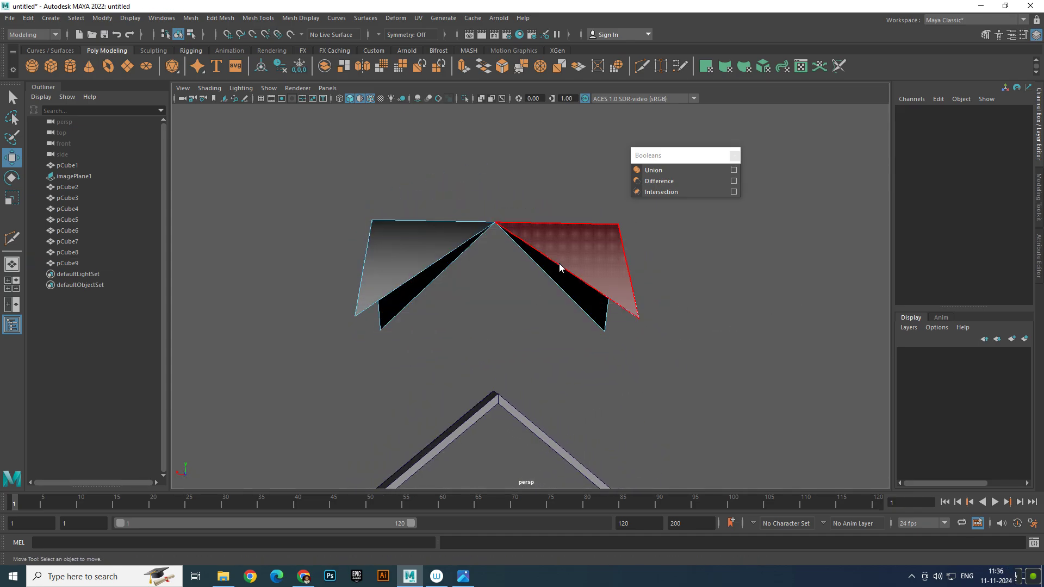
right_click_drag(559, 265, 588, 238)
scroll(539, 298, "down", 6)
left_click_drag(489, 383, 454, 395, "alt")
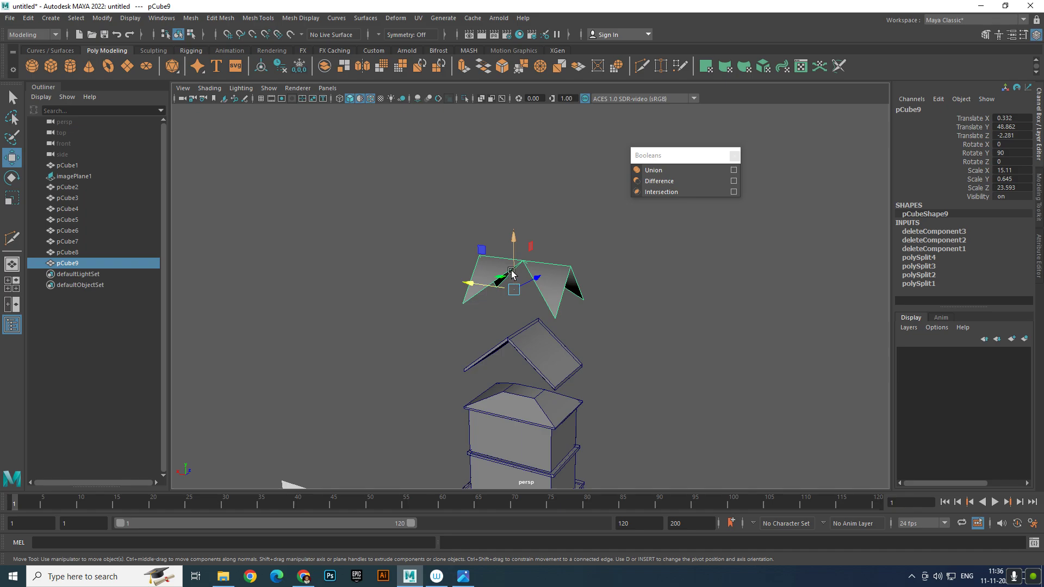
Lower pCube8 and pCube9 onto the house top, pCube9 ending at Y 27.029
left_click_drag(514, 255, 516, 273)
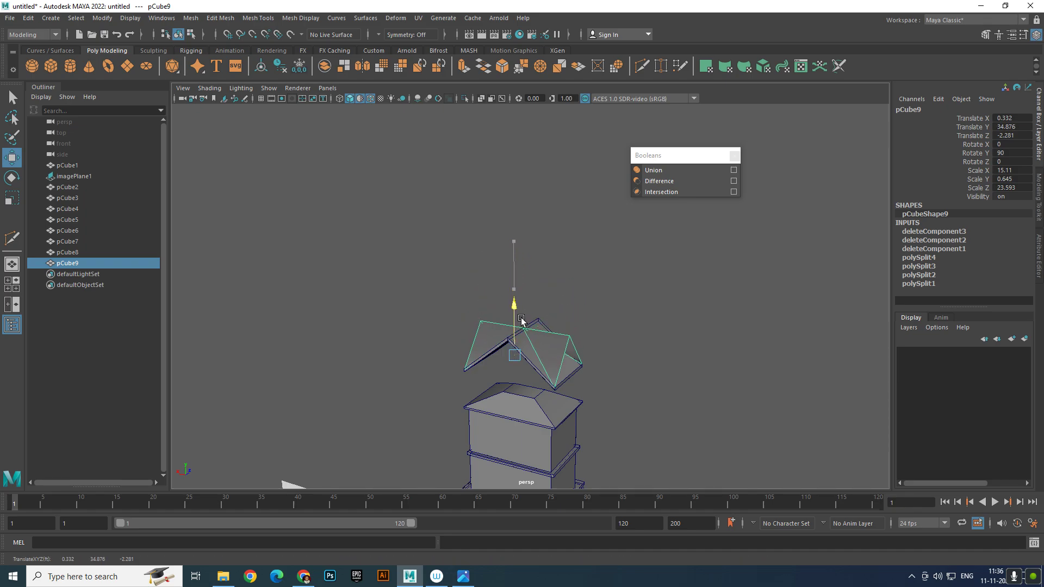
left_click(689, 351)
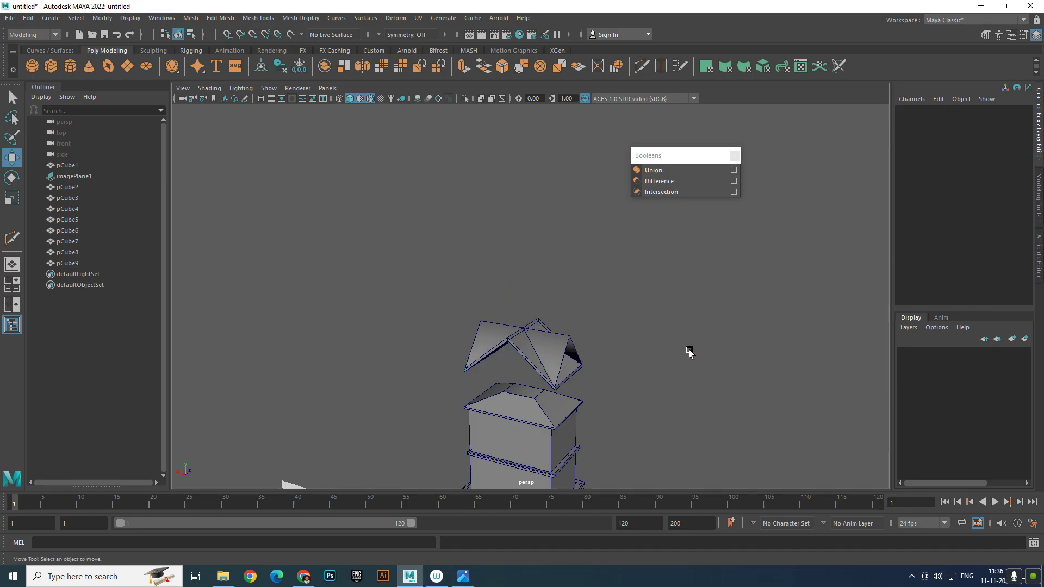
left_click_drag(690, 353, 596, 315, "alt")
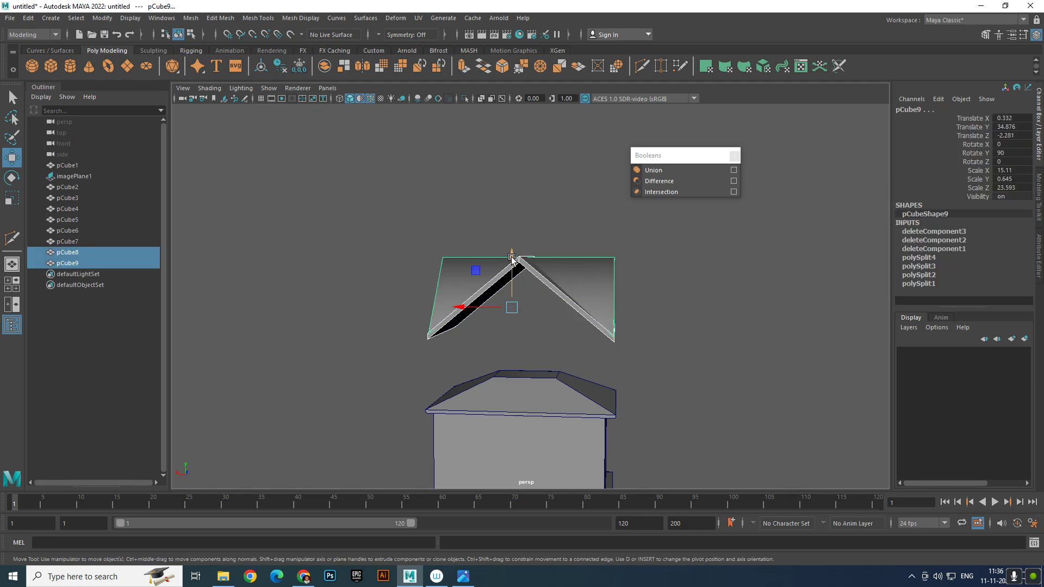
left_click_drag(513, 260, 519, 326)
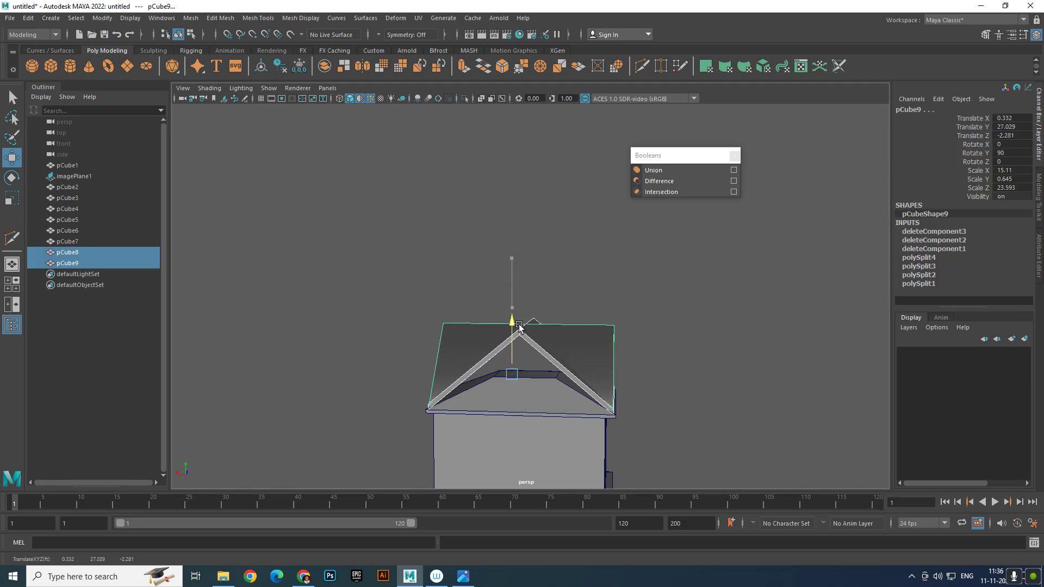
left_click(735, 377)
left_click_drag(736, 377, 691, 341, "alt")
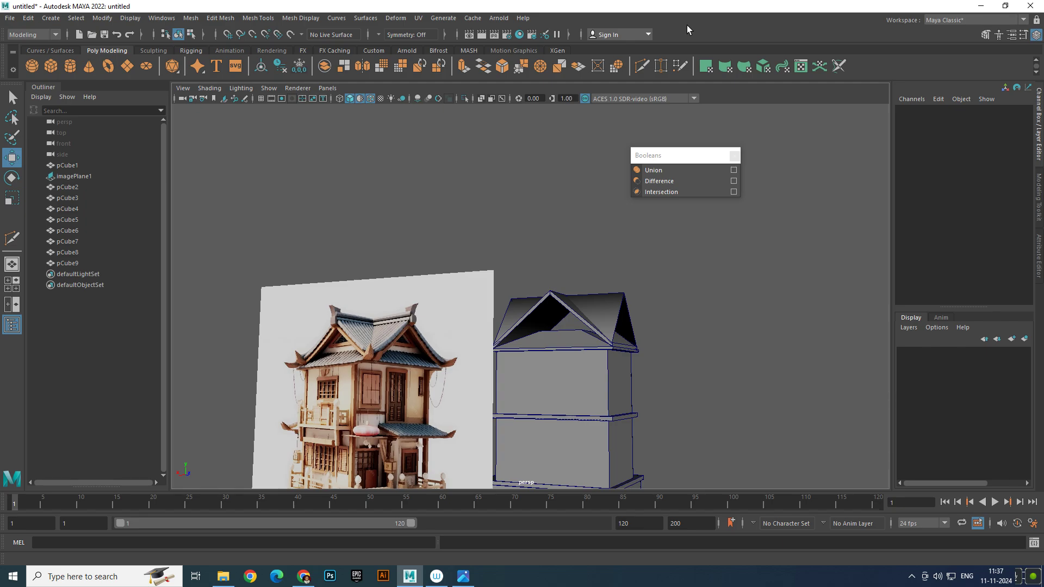
Select the lower roof piece pCube9 and orbit in to inspect its right side
left_click(619, 301)
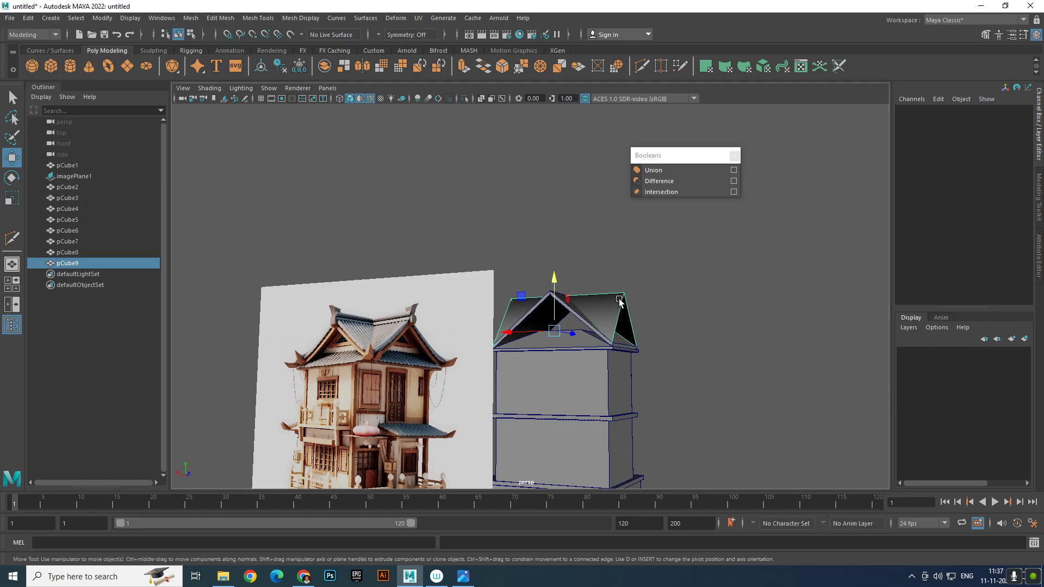
scroll(620, 299, "up", 5)
middle_click_drag(622, 299, 609, 209, "alt")
mouse_move(635, 303)
left_mouse_down("alt")
mouse_move(548, 337)
mouse_move(620, 313)
left_mouse_up("alt")
left_click(775, 351)
left_click(592, 224)
middle_click_drag(588, 232, 570, 302, "alt")
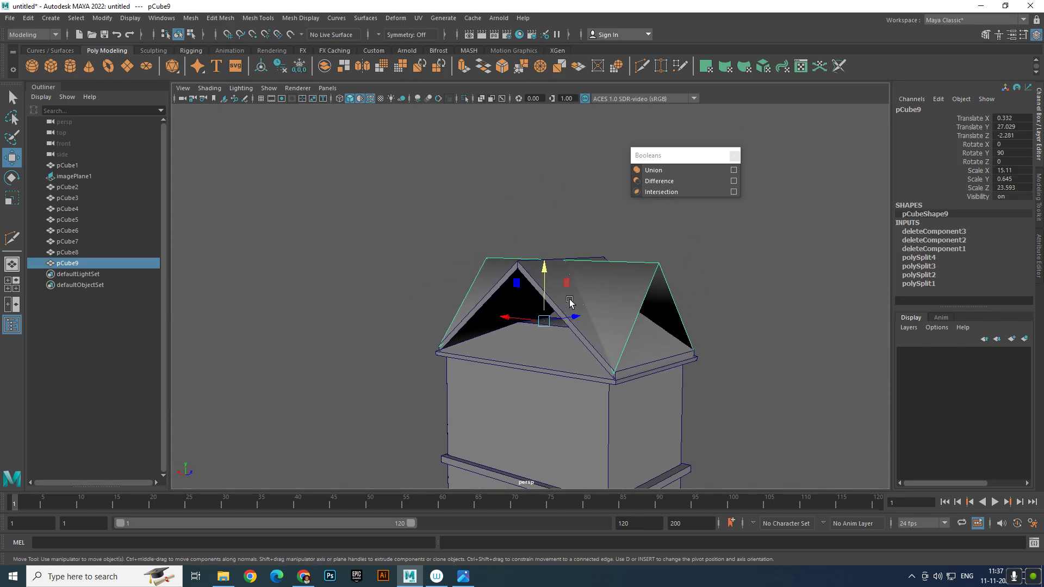
Lift the gable roof pCube8 to check it, undo the lift, and pick Multi-Cut
left_click(557, 299)
left_click_drag(560, 276, 574, 151)
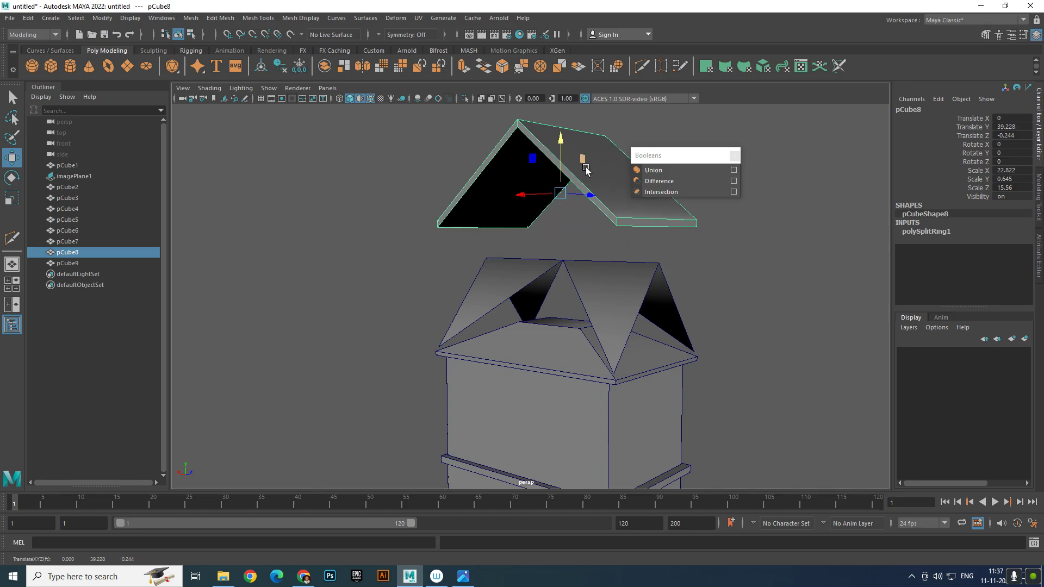
middle_click_drag(584, 169, 575, 219, "alt")
key("ctrl+z")
left_click_drag(573, 281, 545, 250, "alt")
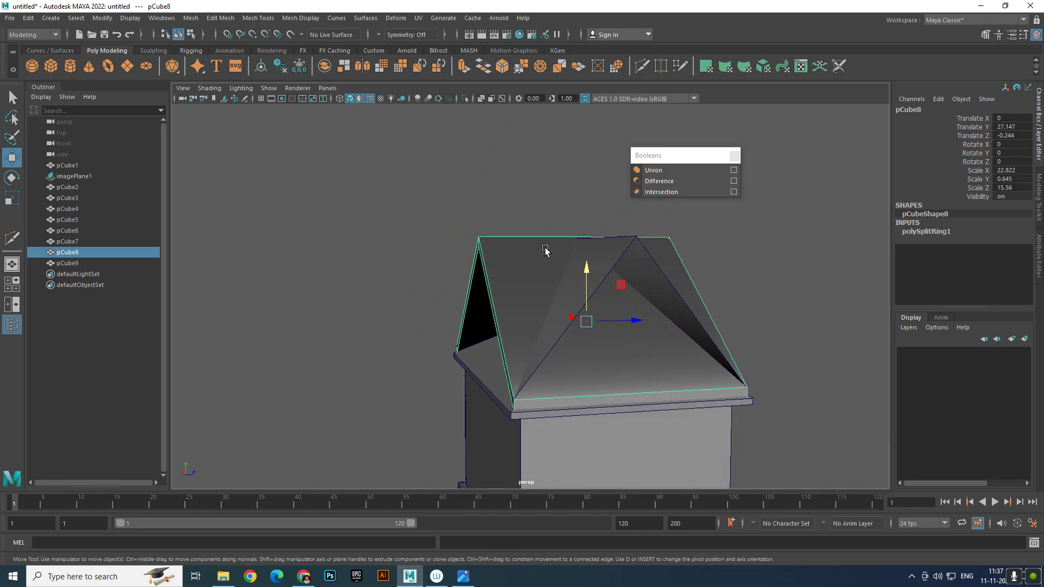
right_click_drag(586, 260, 539, 254, "shift")
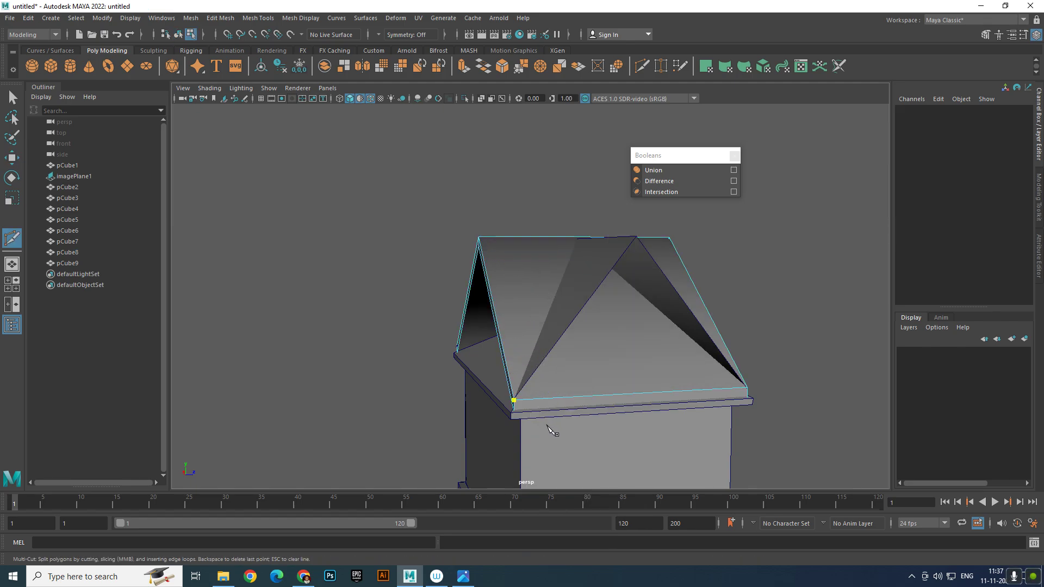
Cut a diagonal edge from the ridge midpoint to the roof's lower-right corner
mouse_move(587, 346)
left_mouse_down("alt")
mouse_move(583, 376)
mouse_move(584, 357)
left_mouse_up("alt")
left_click_drag(580, 240, 581, 243)
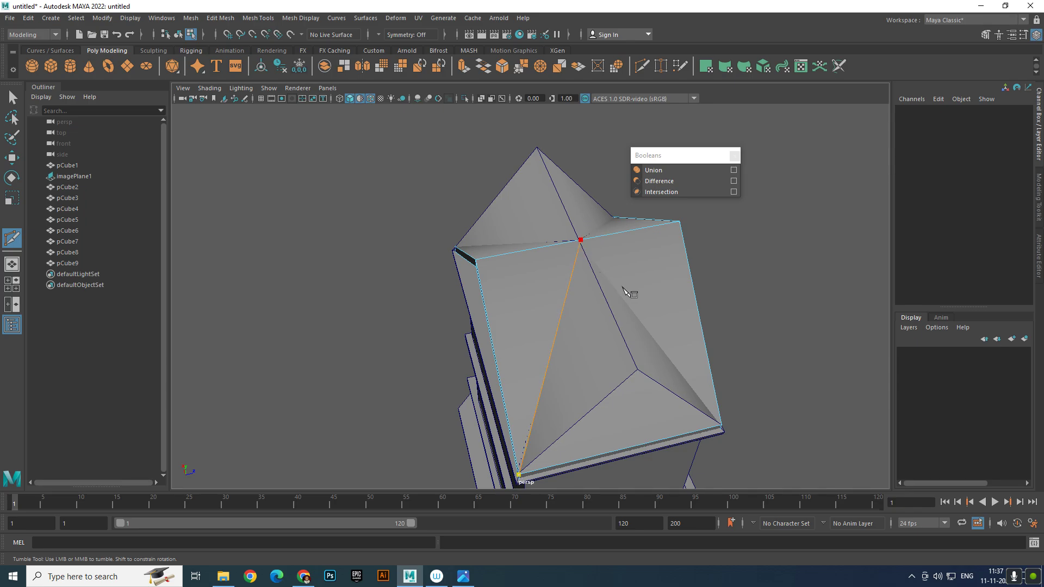
left_click_drag(624, 289, 587, 263, "alt")
middle_click_drag(662, 391, 641, 320, "alt")
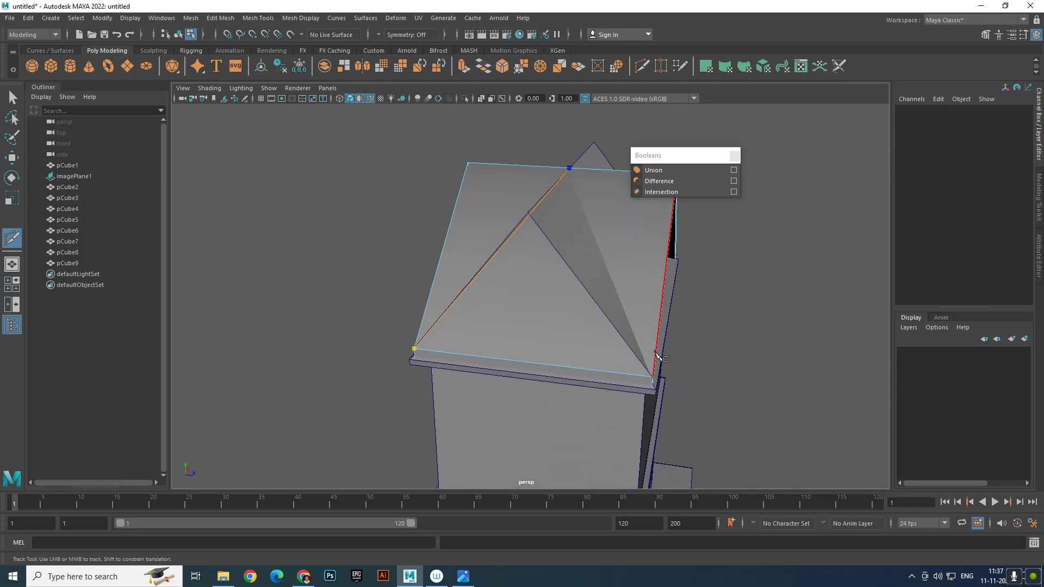
left_click(652, 376)
key("Return")
Cut diagonals from the other eave corners up to the ridge midpoint
left_click_drag(688, 314, 555, 326, "alt")
left_click(693, 437)
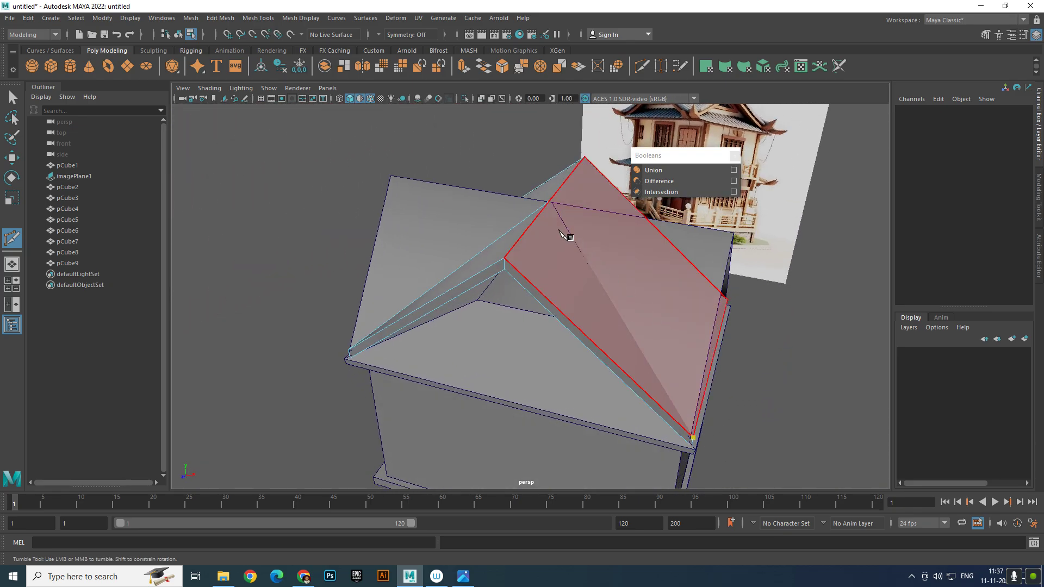
left_click(551, 202)
left_click_drag(593, 238, 531, 233, "alt")
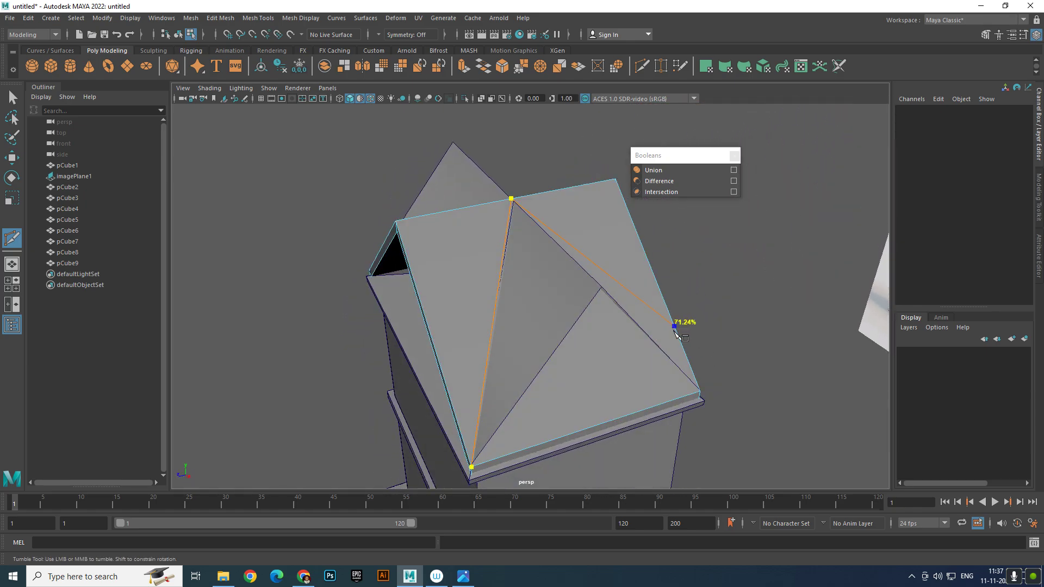
left_click(700, 391)
key("Return")
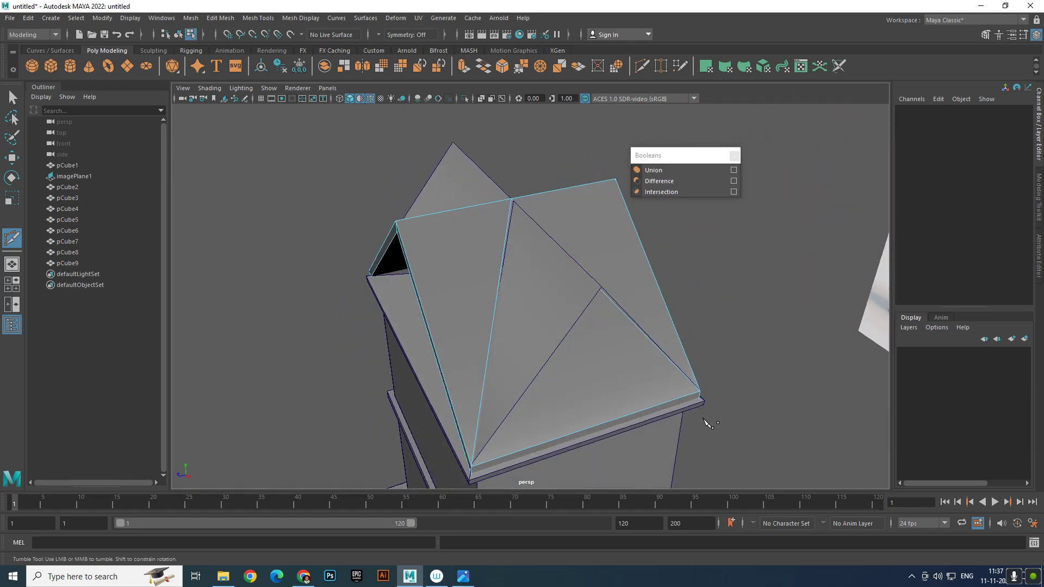
key("w")
right_click(583, 250)
Raise pCube8 high above the house and delete the first unwanted roof faces
right_click_drag(582, 250, 625, 237)
scroll(498, 243, "down", 5)
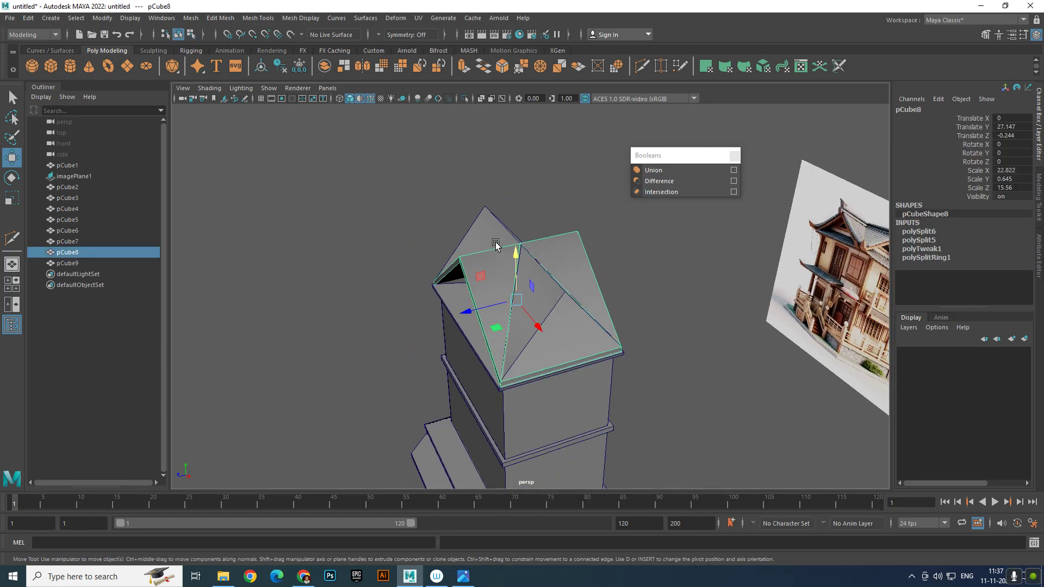
left_click_drag(515, 250, 553, 90)
left_click_drag(560, 200, 594, 228, "alt")
right_click_drag(593, 224, 594, 252)
left_click_drag(575, 237, 582, 272)
left_click_drag(584, 309, 470, 300, "alt")
key("Delete")
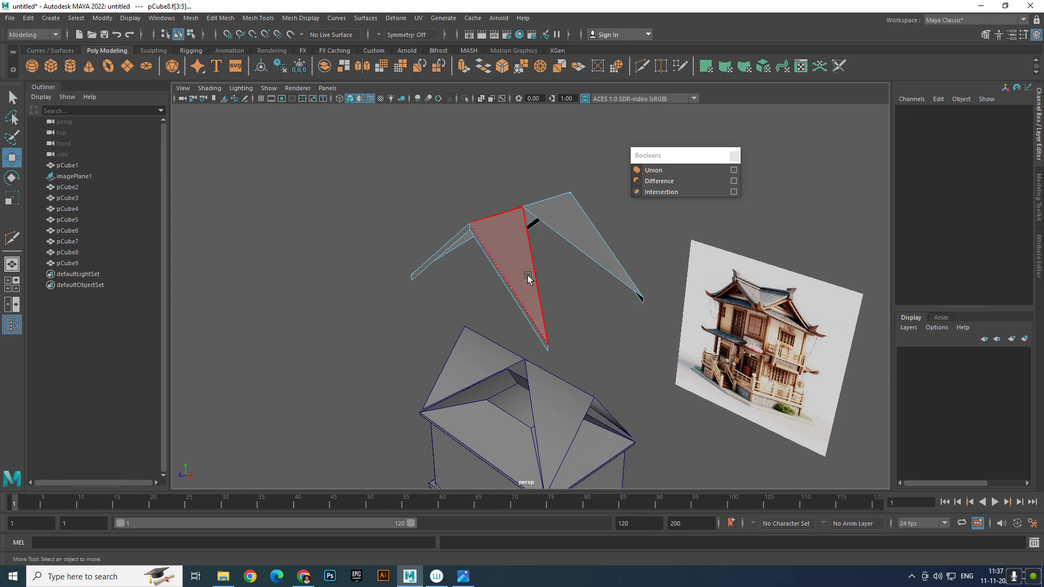
Delete the narrow strip and right slope faces, keeping the triangular gable pieces
left_click(495, 278)
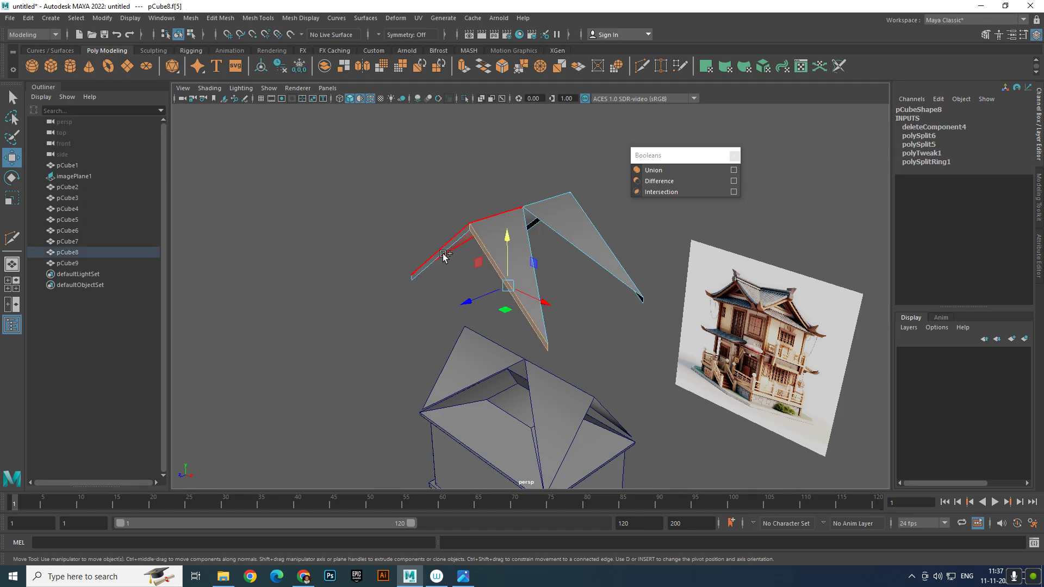
left_click(490, 273, "shift")
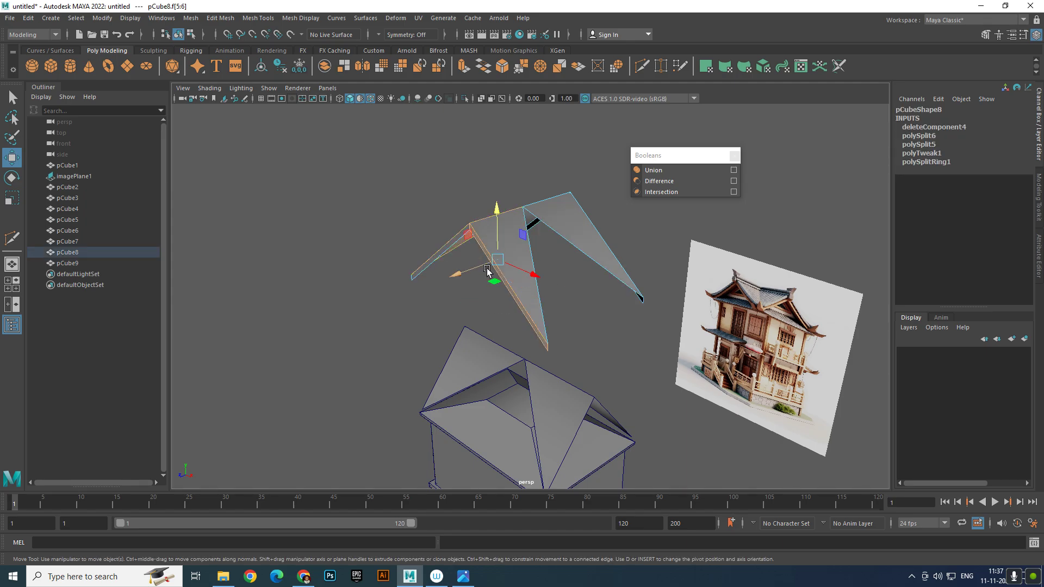
left_click(530, 288, "ctrl")
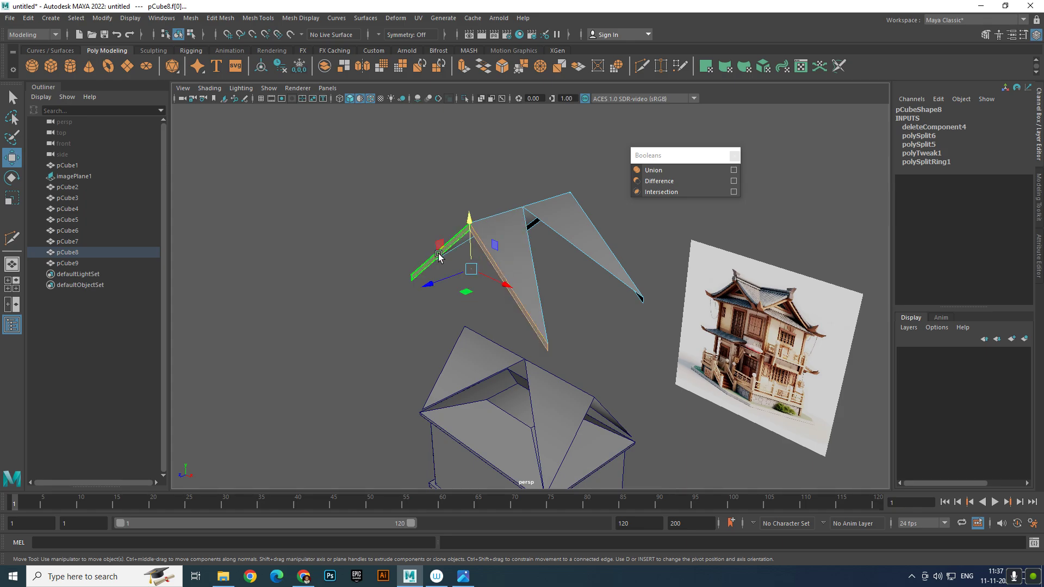
left_click(455, 259)
left_click_drag(587, 275, 473, 249, "alt")
left_click(471, 239)
left_click(535, 220, "shift")
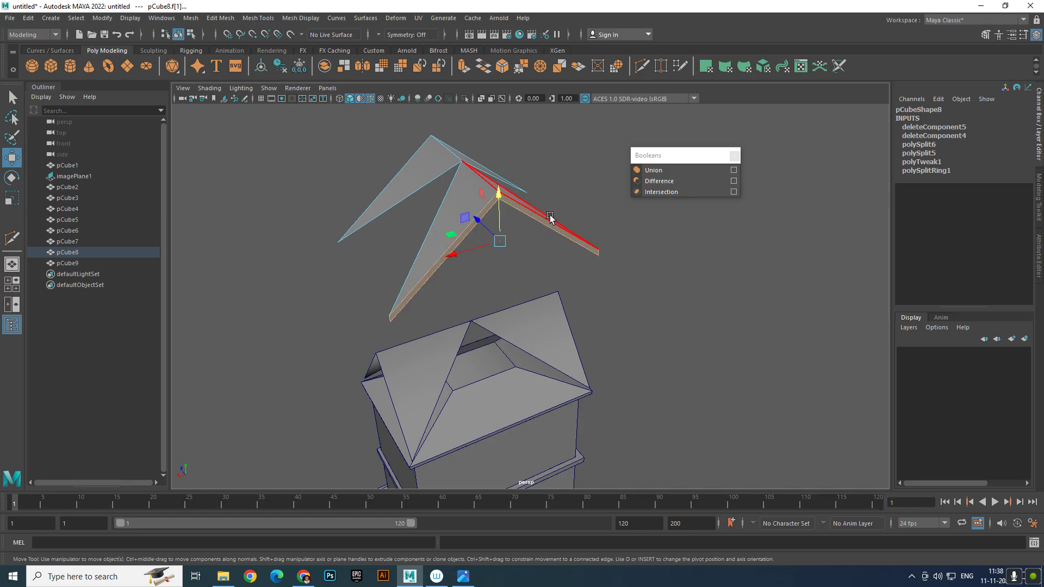
key("Delete")
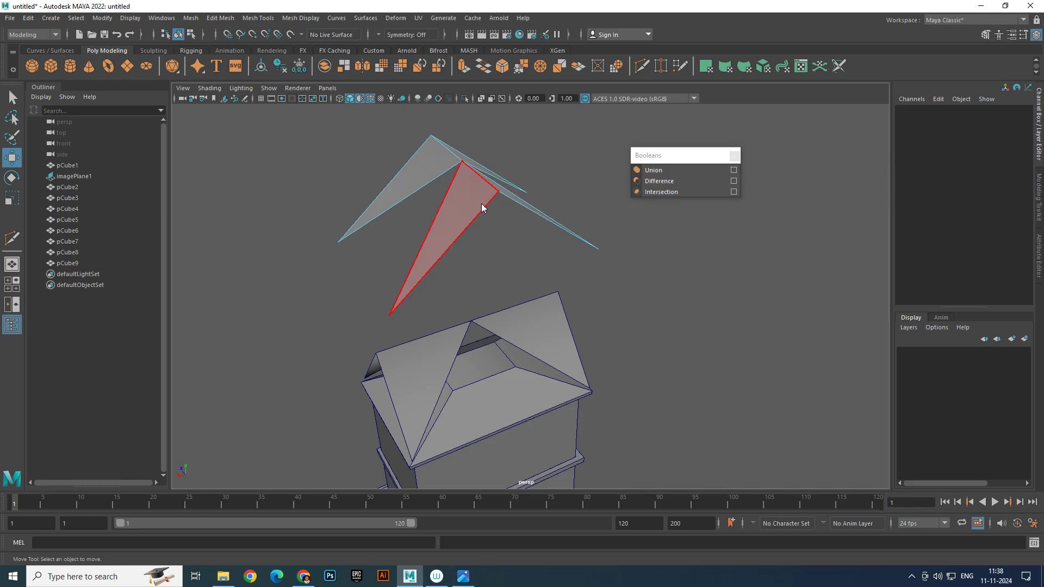
key("F8")
Try setting the roof's Translate Z to 0, then undo it
left_click_drag(543, 263, 591, 237, "alt")
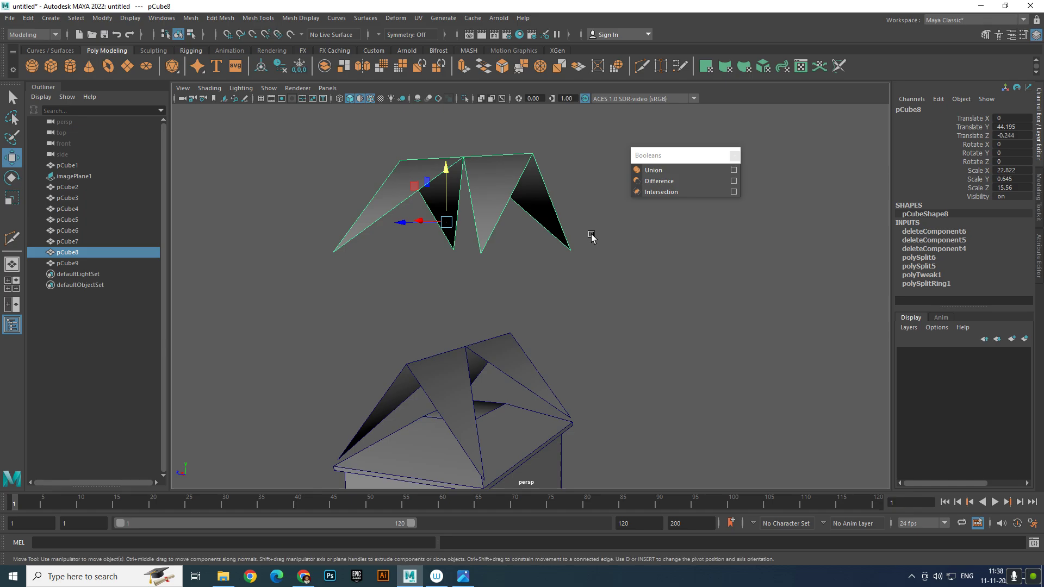
double_click(1024, 136)
type("0")
key("Return")
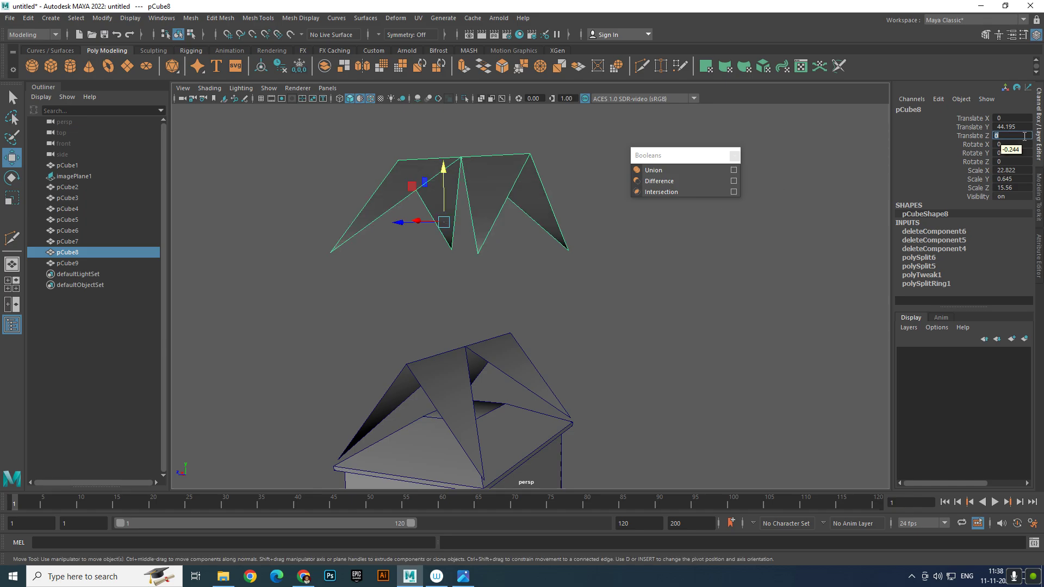
left_click(672, 423)
key("ctrl+z")
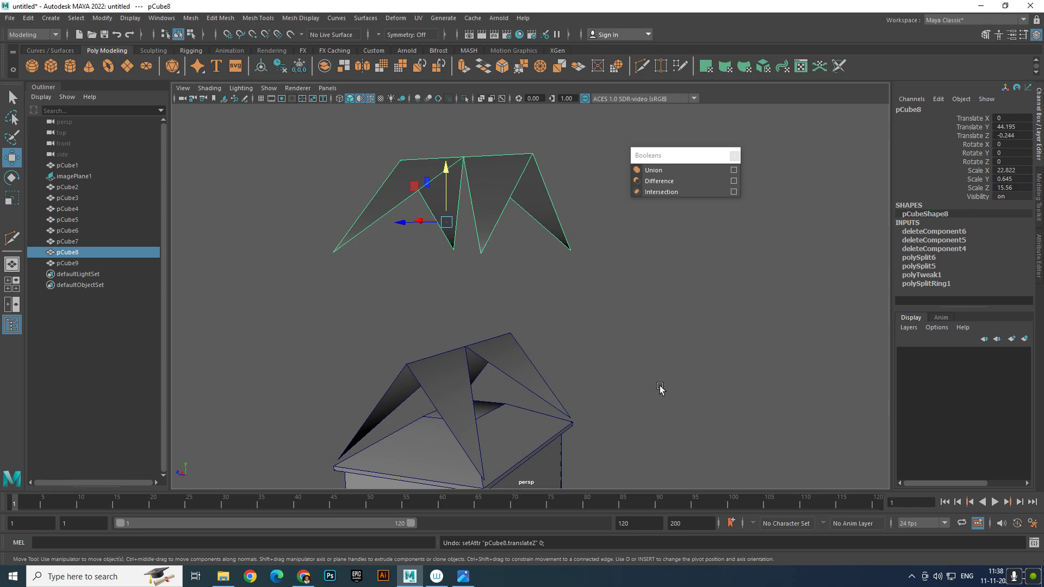
Lower the trimmed gable roof onto the hip roof at Translate Y 27.031
left_click(512, 239)
left_click(514, 218)
left_click_drag(453, 170, 473, 360)
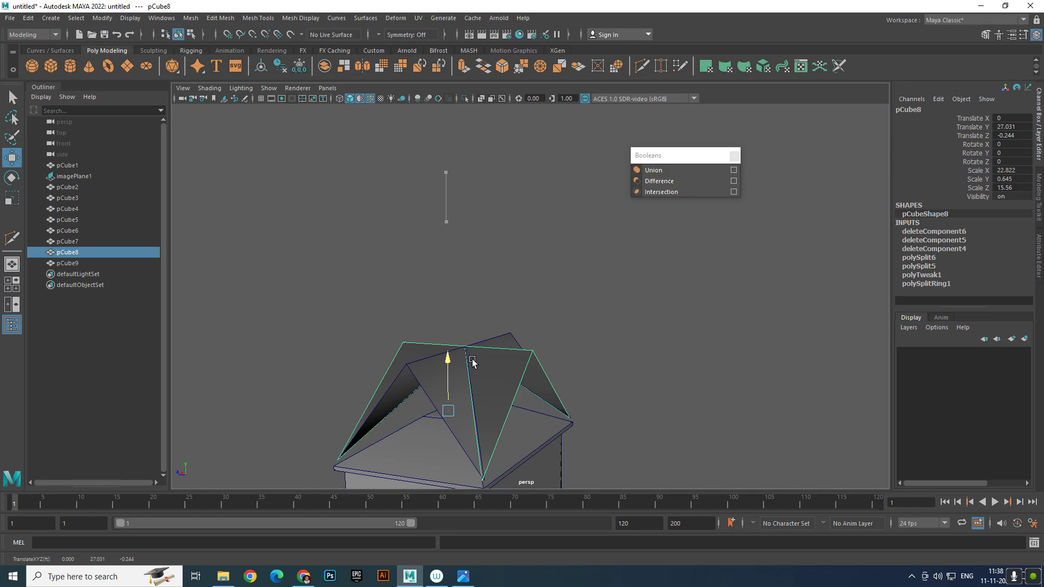
left_click(592, 310)
mouse_move(592, 310)
left_mouse_down("alt")
mouse_move(554, 408)
mouse_move(489, 442)
mouse_move(564, 322)
mouse_move(689, 327)
mouse_move(598, 310)
left_mouse_up("alt")
Nudge both roof pieces down slightly and inspect the house in a maximized view
left_click_drag(471, 289, 582, 340)
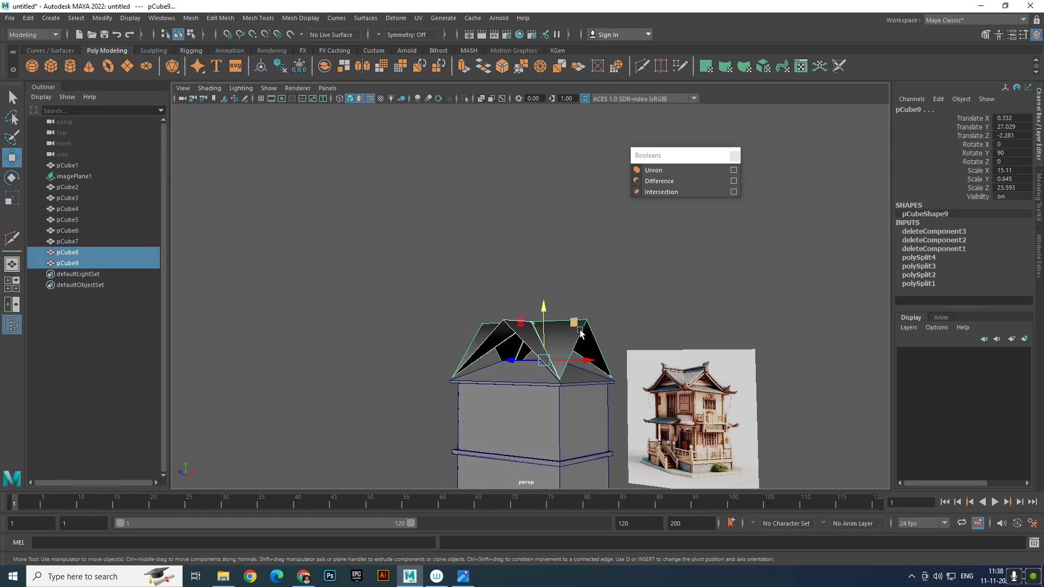
left_click_drag(543, 303, 542, 308)
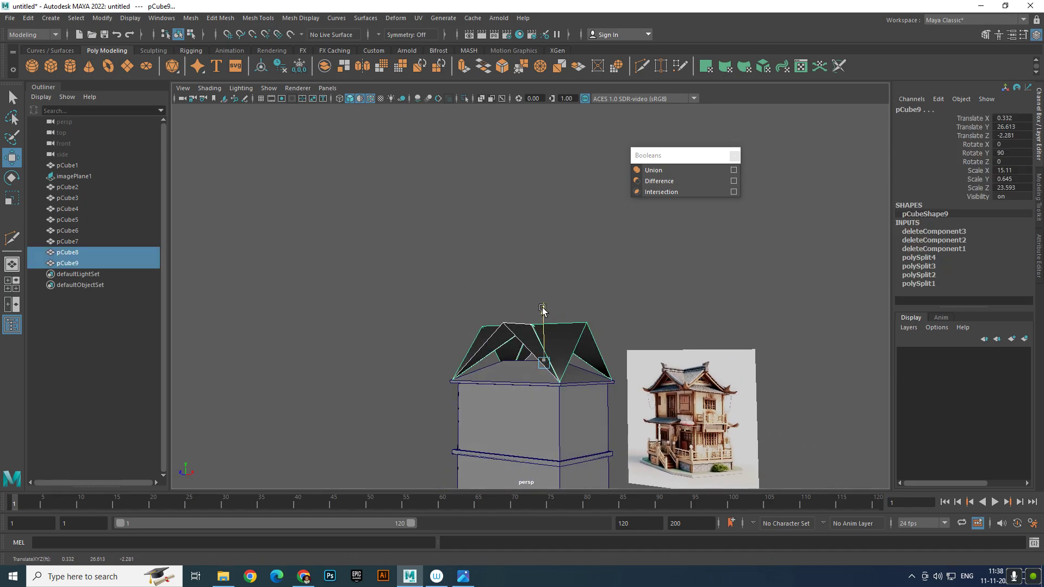
left_click(625, 284)
left_click_drag(624, 284, 576, 320, "alt")
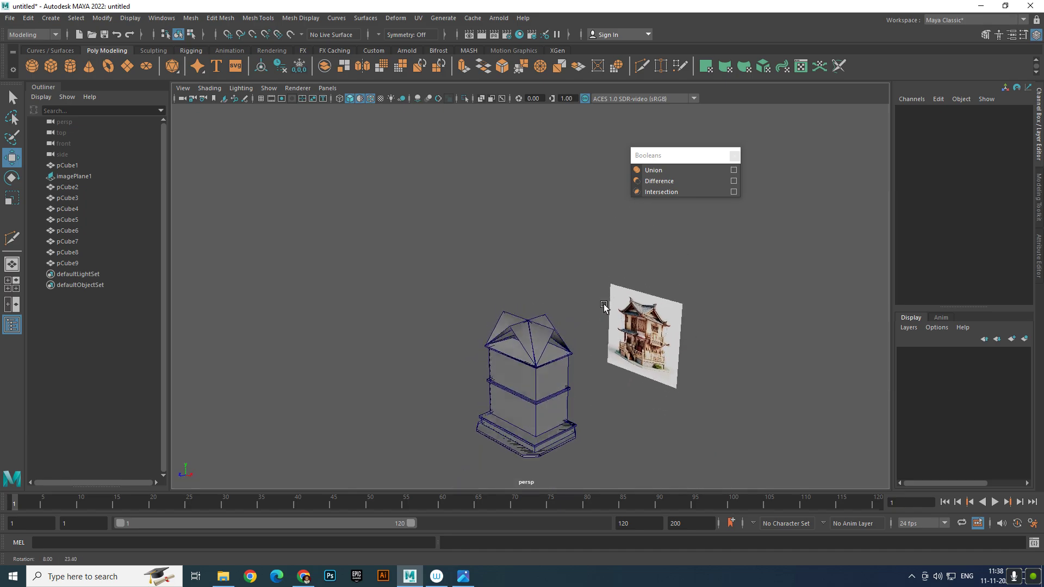
scroll(575, 319, "up", 5)
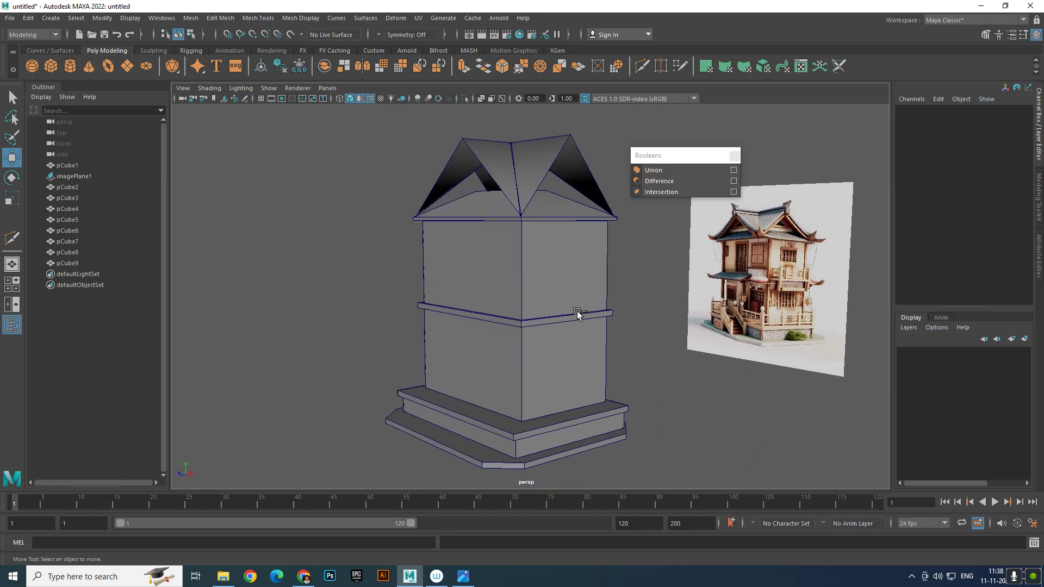
key("ctrl+space")
scroll(587, 315, "up", 3)
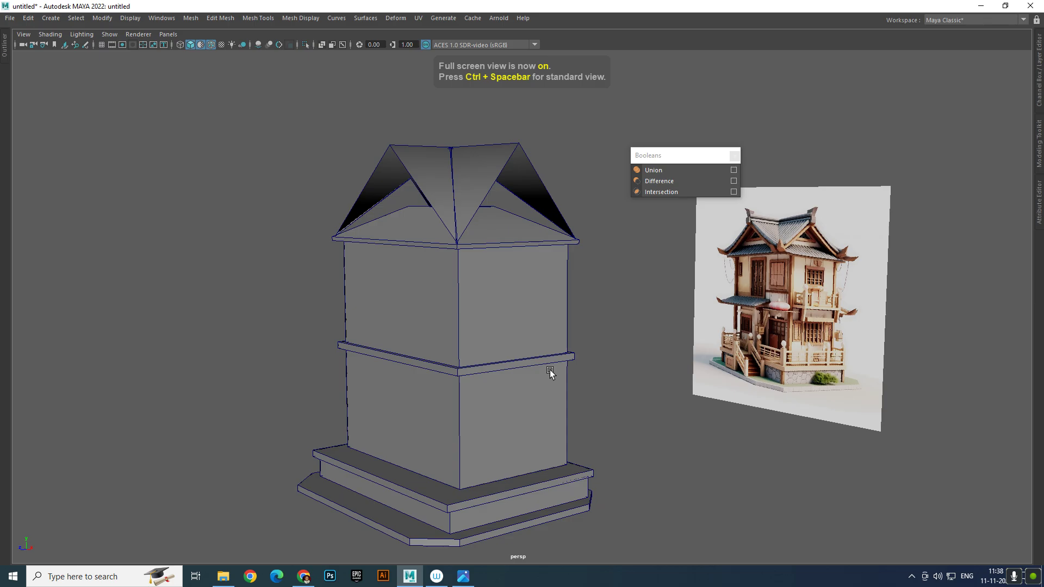
scroll(550, 372, "down", 2)
mouse_move(459, 345)
left_mouse_down("alt")
mouse_move(408, 350)
mouse_move(467, 345)
left_mouse_up("alt")
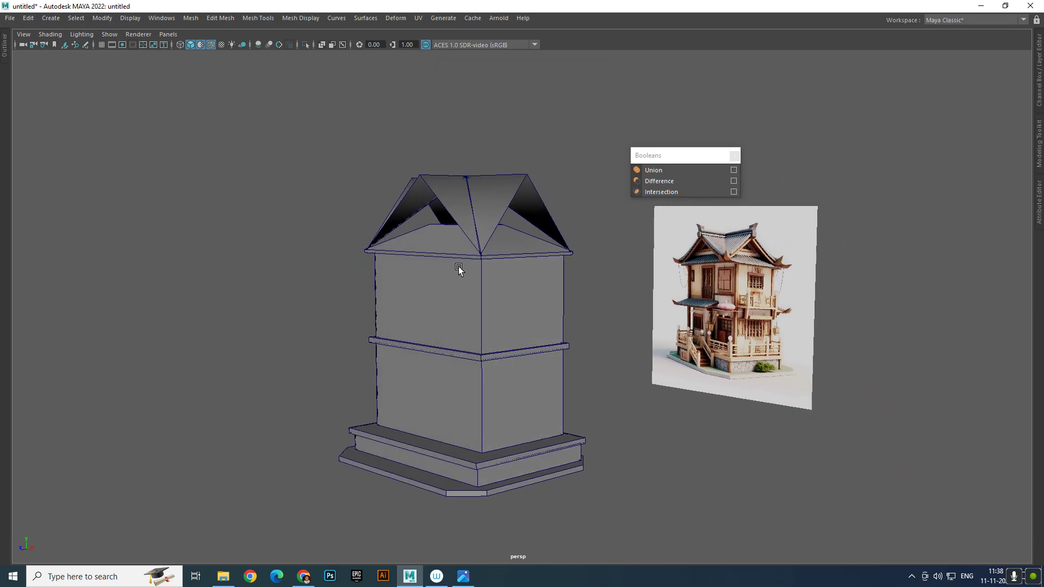
scroll(458, 270, "up", 5)
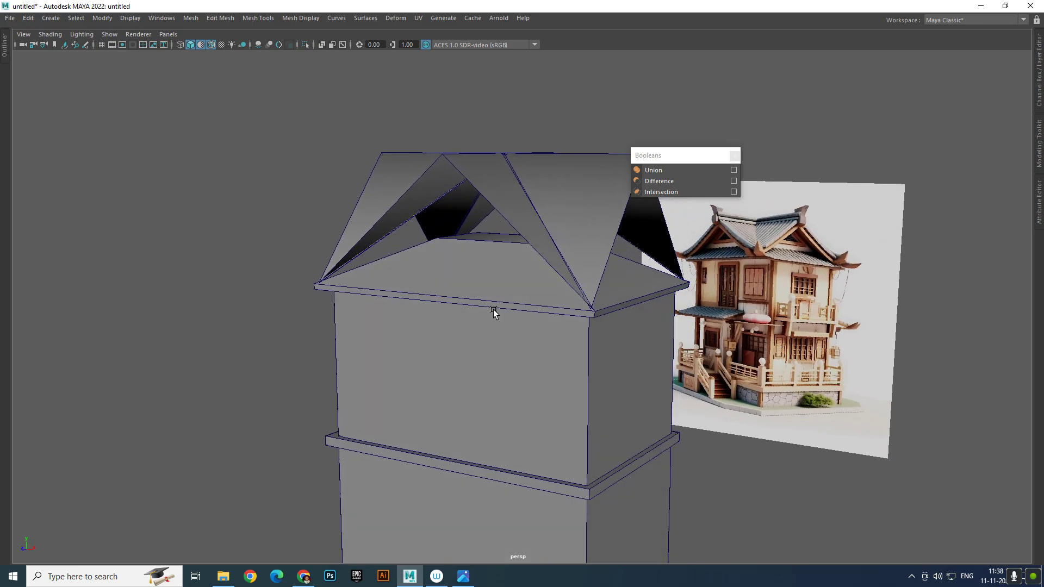
left_click_drag(493, 310, 526, 307, "alt")
Scale the gable roof's ridge face wider along X
left_click(518, 251)
left_click_drag(516, 246, 531, 240, "alt")
right_click_drag(532, 239, 534, 243)
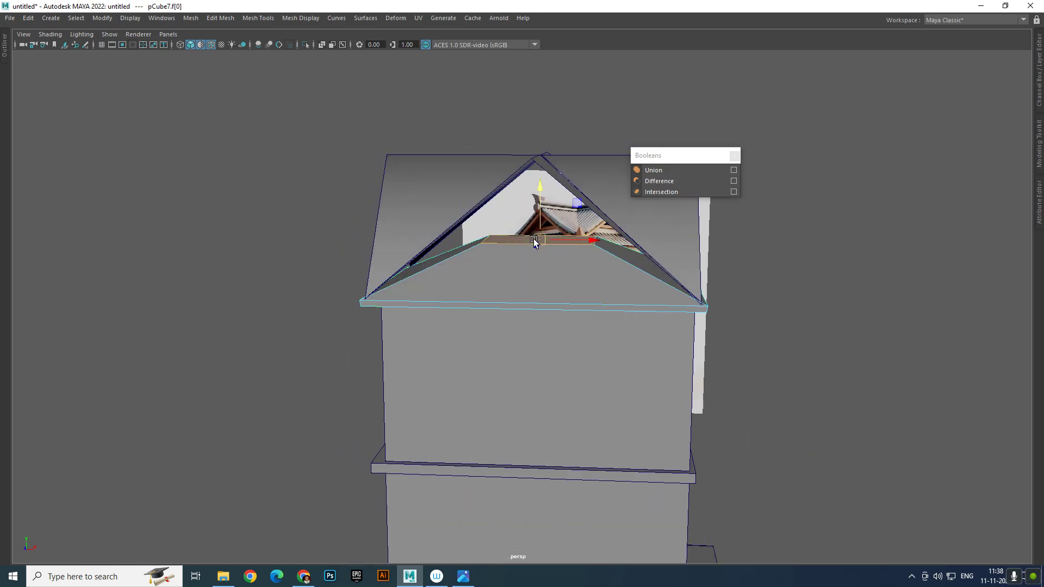
left_click_drag(552, 244, 509, 257)
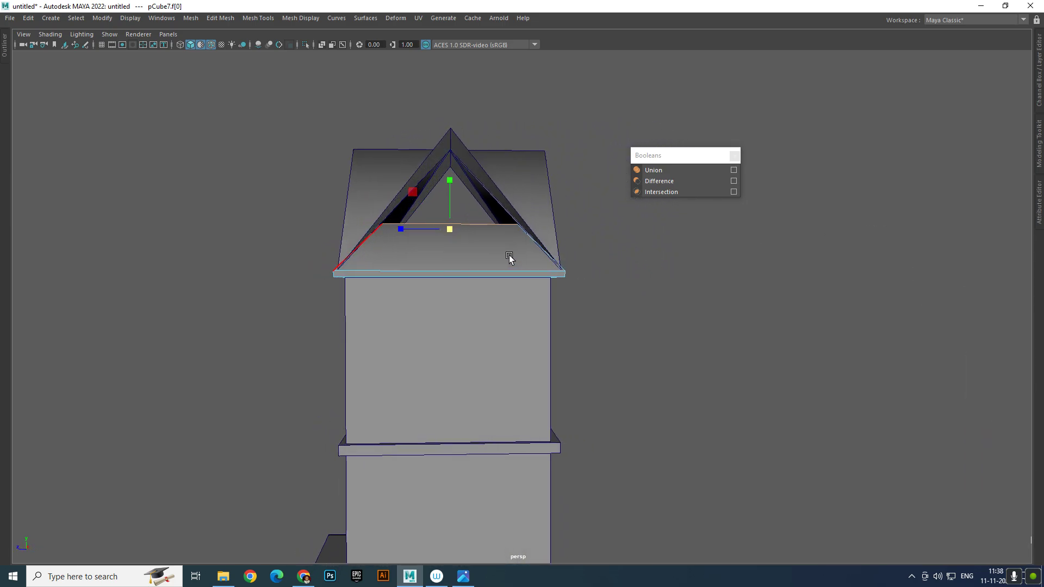
left_click(667, 287)
right_click_drag(667, 287, 564, 288, "alt")
left_click_drag(563, 289, 682, 298, "alt")
right_click_drag(601, 270, 655, 255)
Check the roof from front and side, then show the four-view layout
left_click(742, 304)
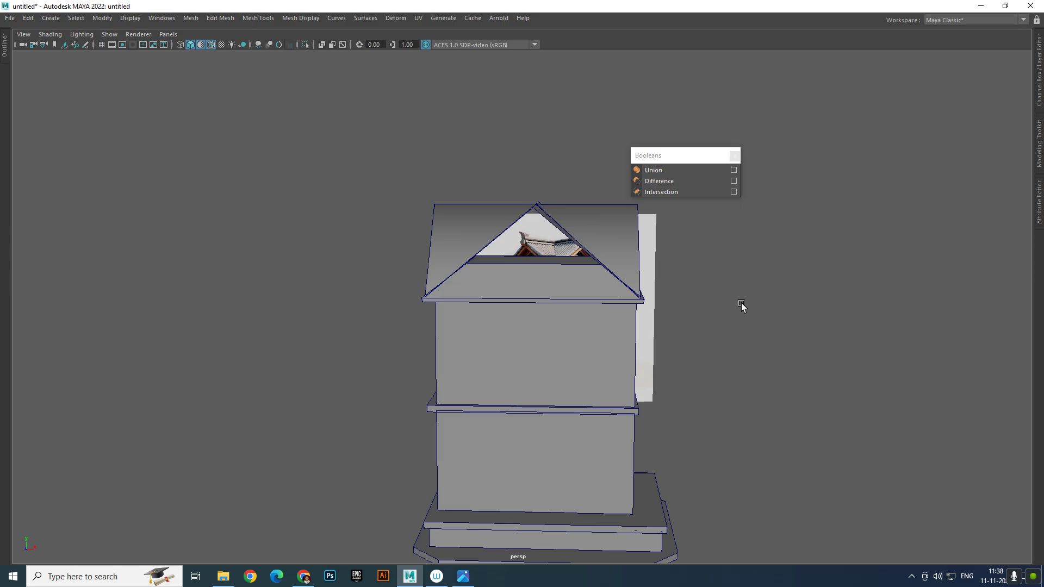
scroll(652, 321, "up", 4)
left_click_drag(644, 321, 622, 341, "alt")
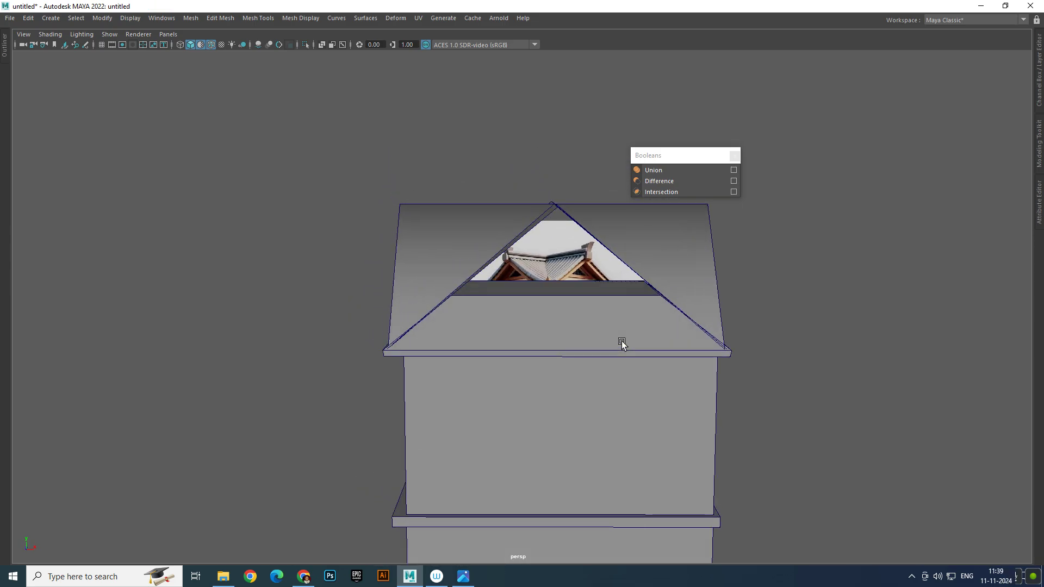
mouse_move(613, 291)
left_mouse_down("alt")
mouse_move(657, 284)
mouse_move(601, 284)
mouse_move(605, 294)
left_mouse_up("alt")
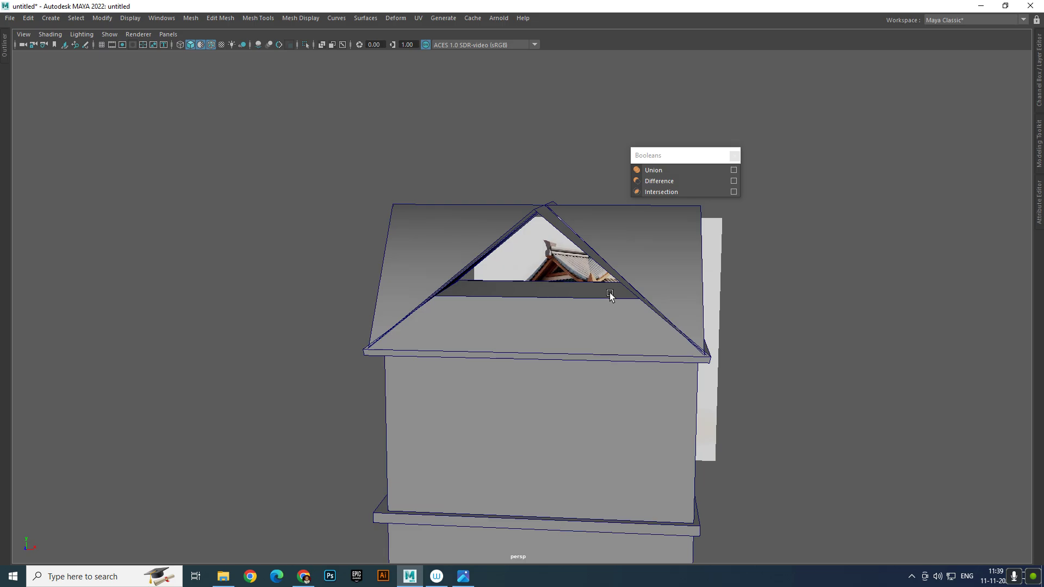
scroll(609, 294, "up", 3)
key("space")
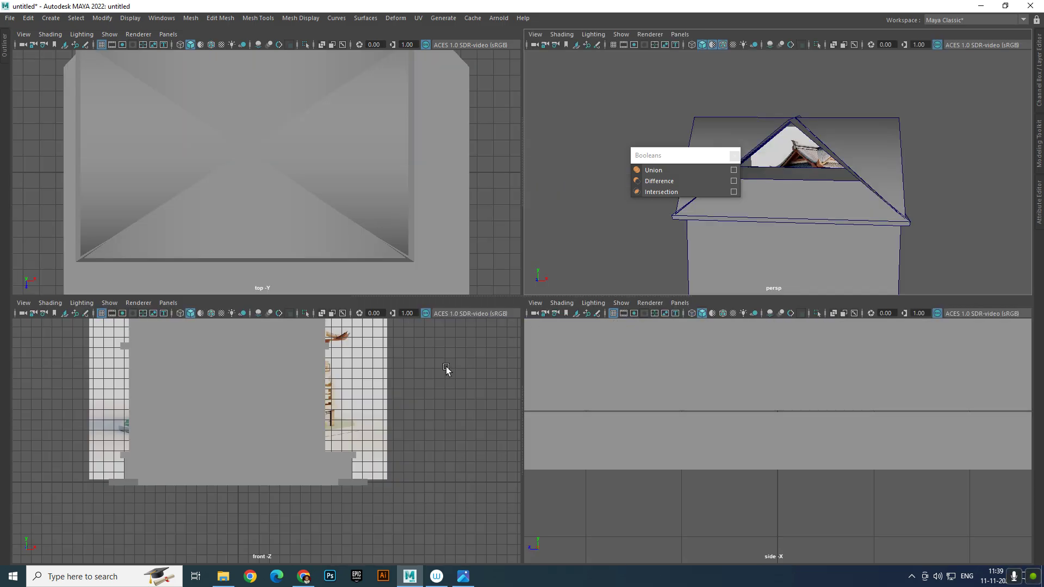
Restore the full interface and enlarge the side view framing the whole roof
left_click(733, 156)
key("ctrl+space")
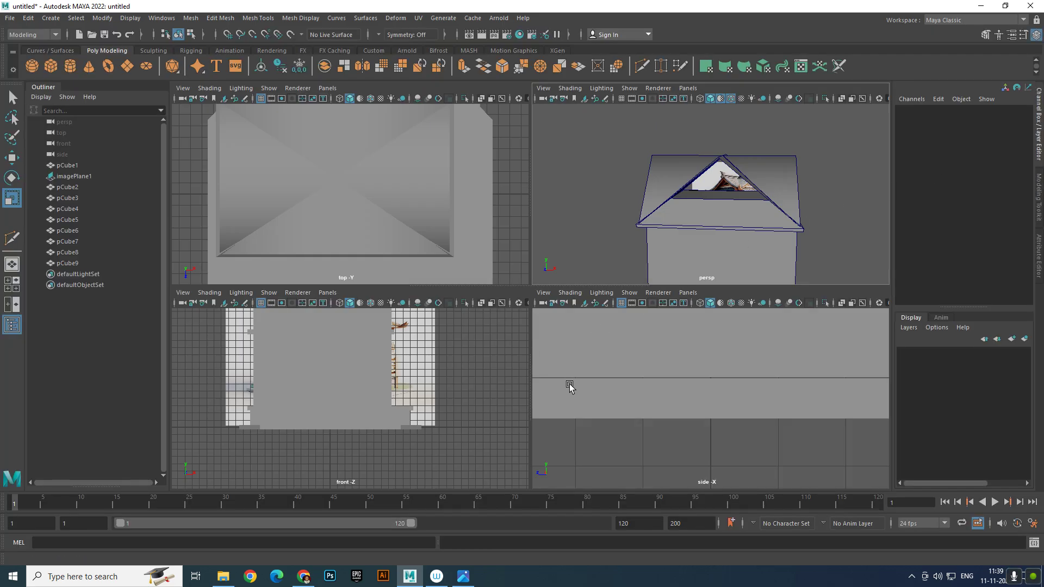
scroll(597, 391, "down", 10)
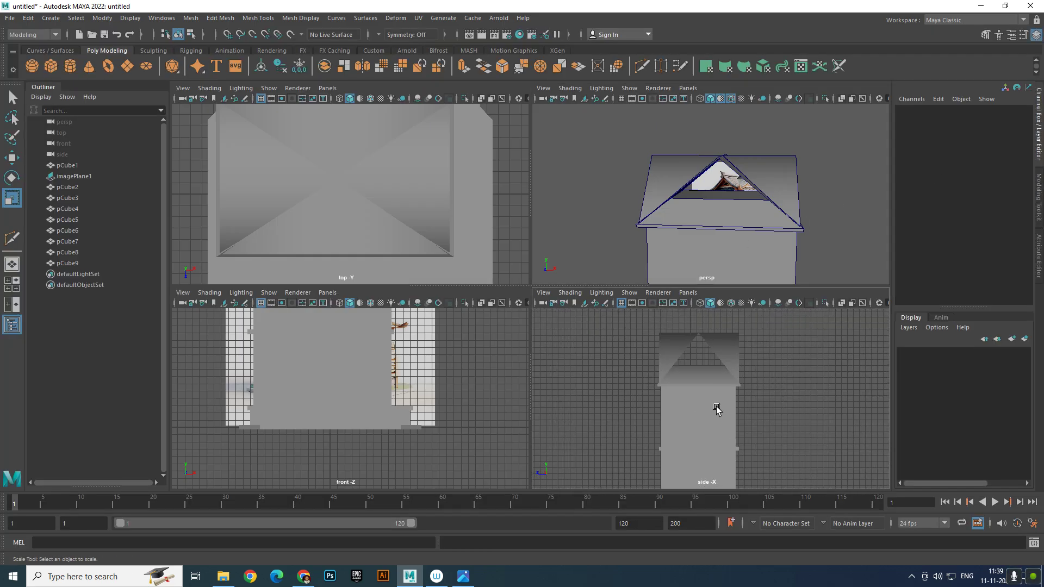
key("space")
middle_click_drag(663, 293, 670, 400, "alt")
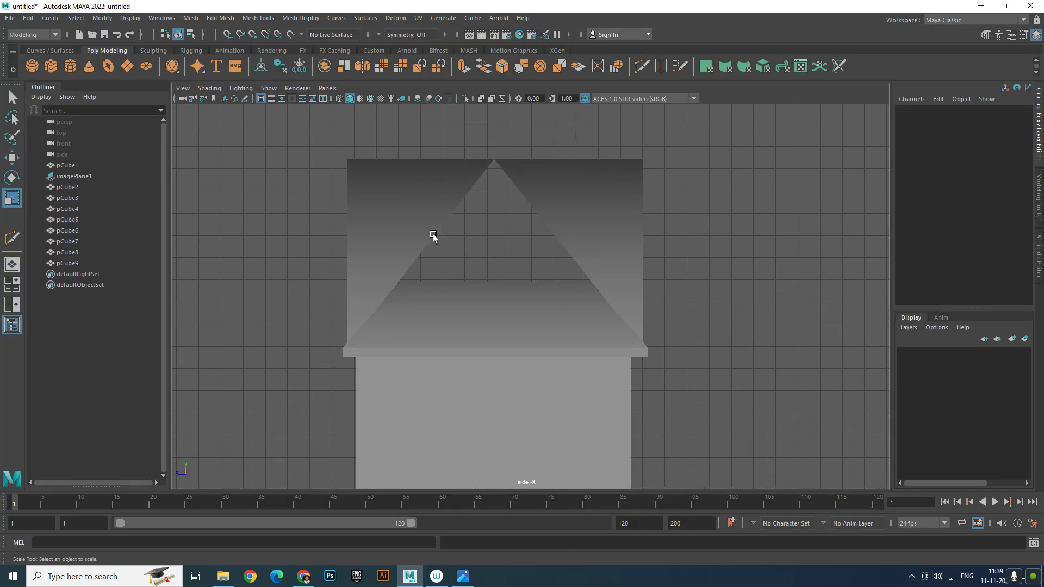
Create a polygon plane and move it into the gable opening at Y 28.712, Z 6.536
left_click(128, 67)
scroll(454, 232, "down", 8)
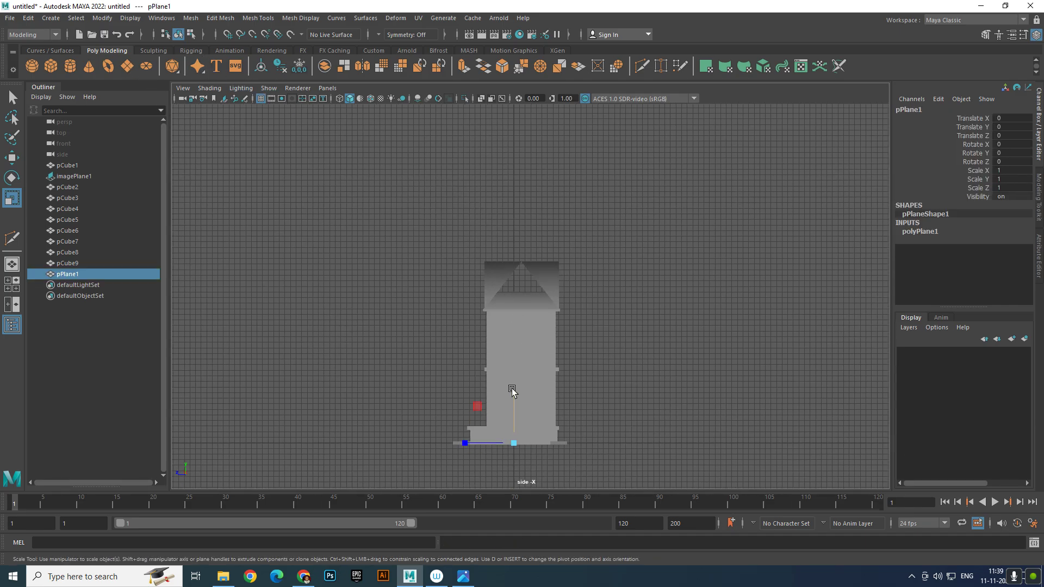
key("w")
left_click_drag(514, 386, 522, 232)
key("space")
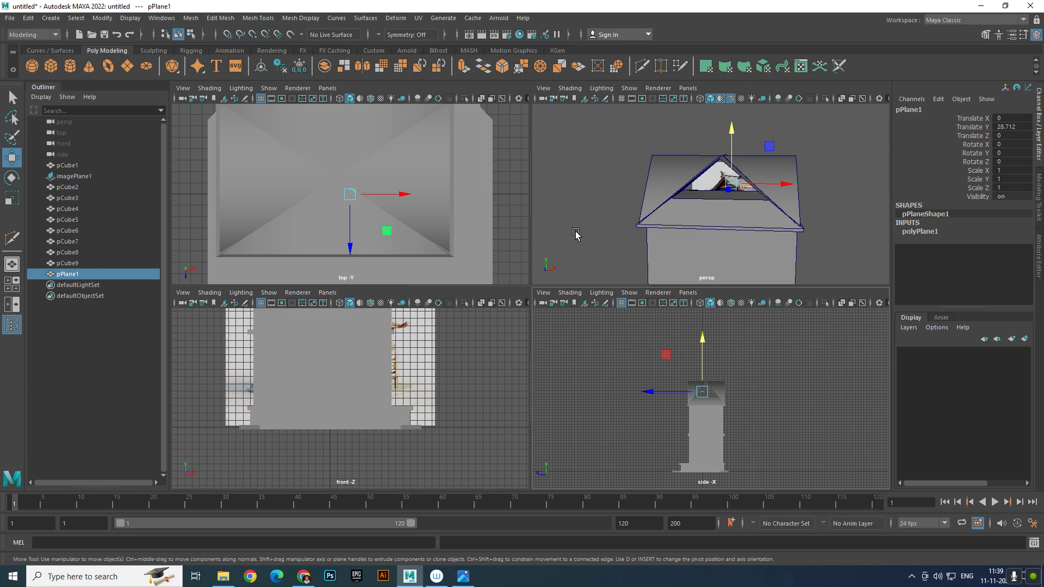
key("space")
scroll(473, 292, "up", 6)
left_click_drag(473, 291, 773, 273, "alt")
middle_click_drag(773, 272, 674, 197, "alt")
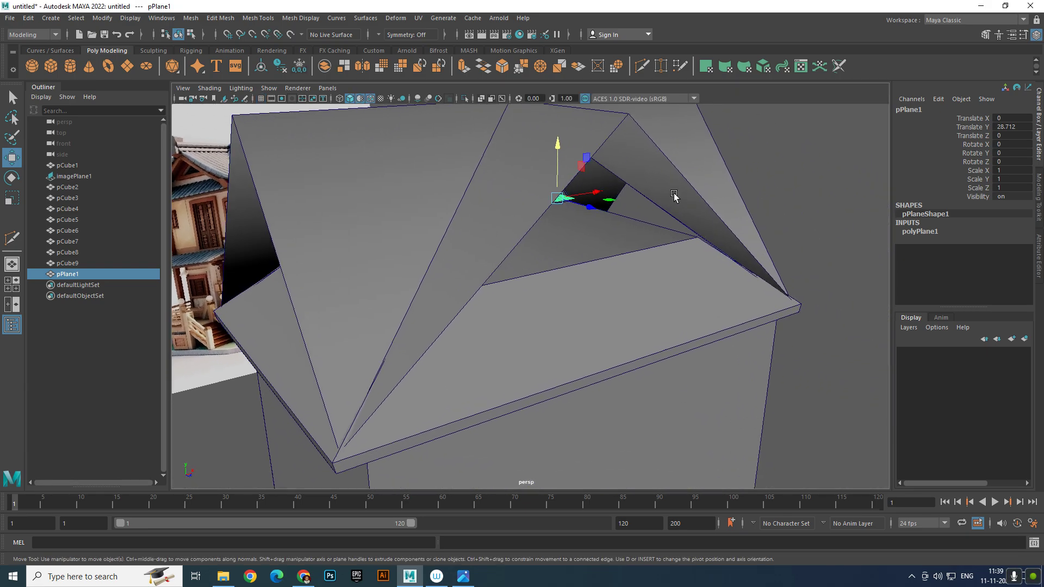
left_click_drag(591, 207, 715, 269)
middle_click_drag(715, 269, 580, 282, "alt")
left_click_drag(580, 282, 530, 293, "alt")
middle_click_drag(530, 294, 529, 301, "alt")
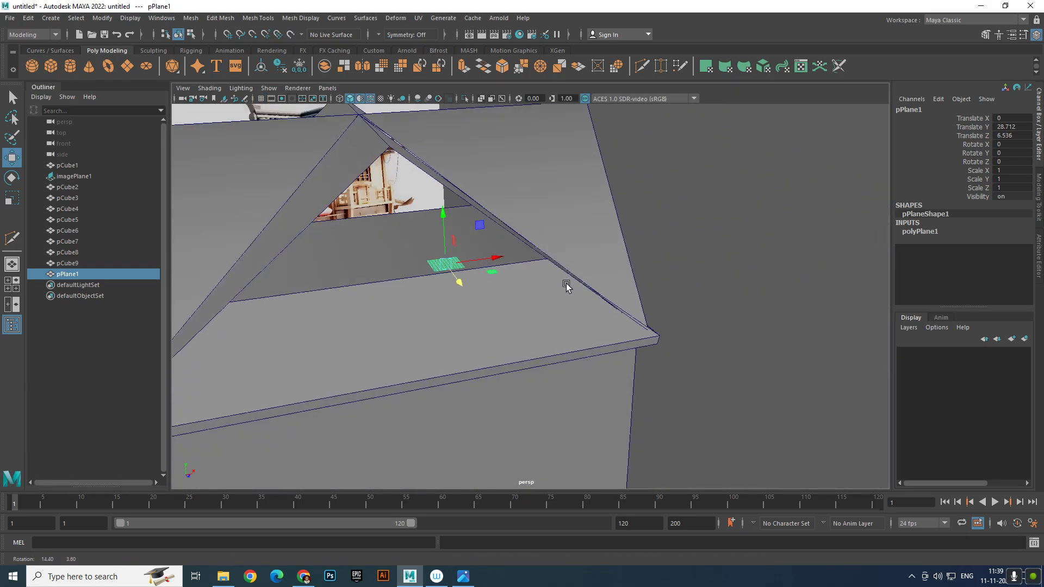
Rotate the plane to Rotate X 90 so it stands upright
key("e")
left_click_drag(462, 258, 479, 322)
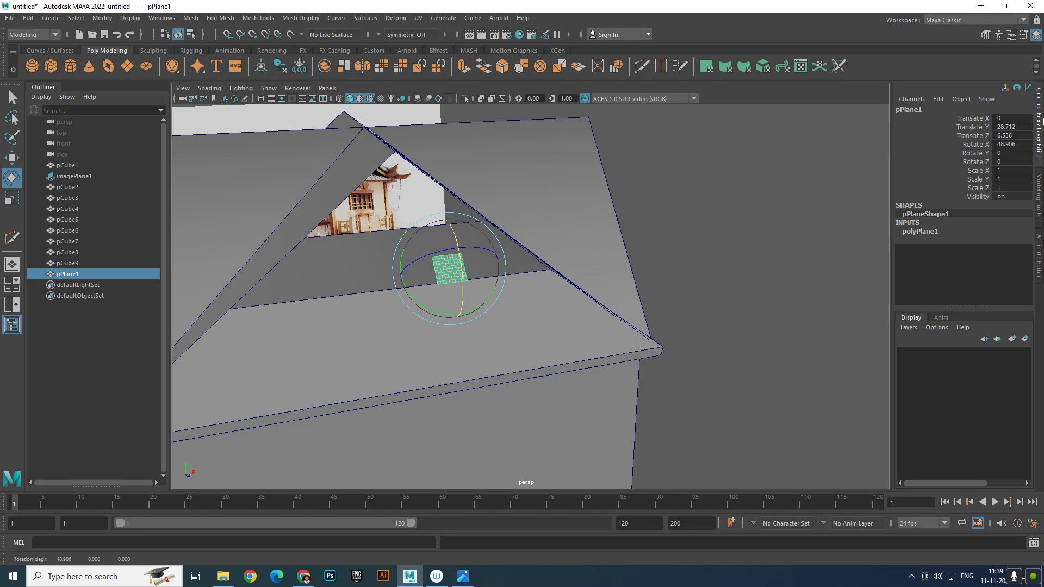
double_click(1025, 142)
type("90")
key("Return")
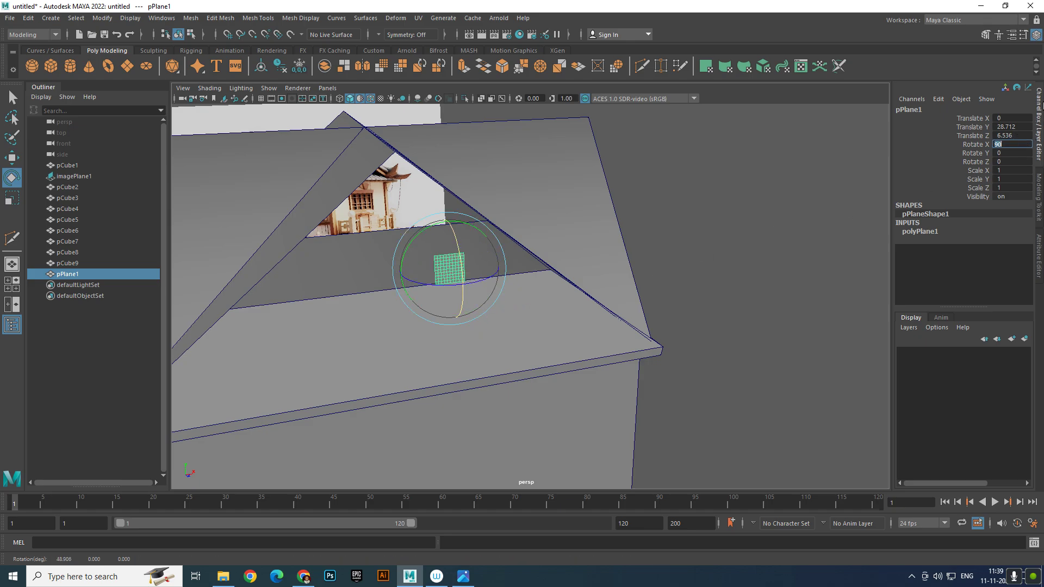
Reduce the plane's width and height subdivisions to 1 for a single face
left_click(516, 311)
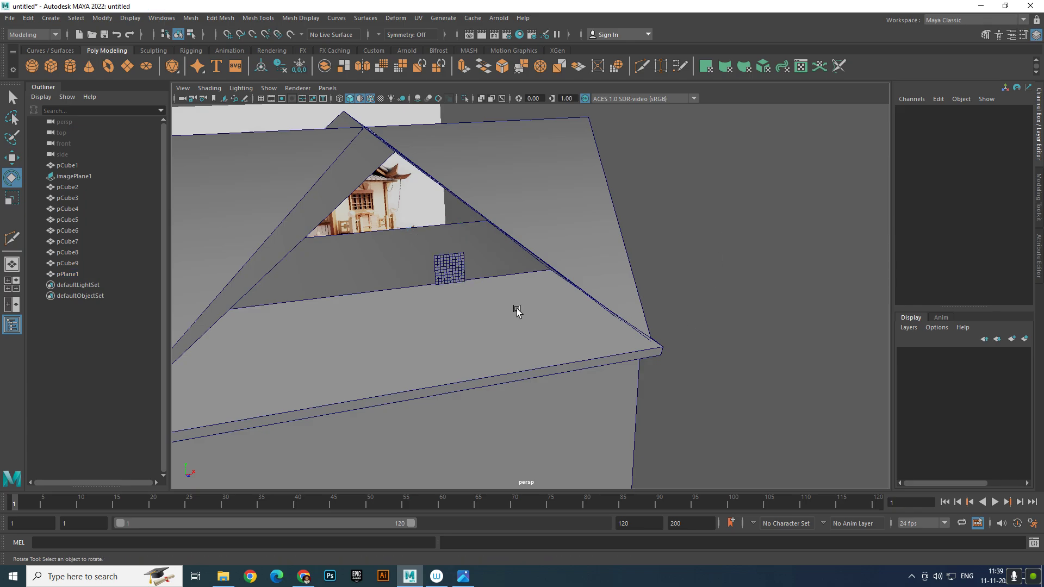
left_click(461, 280)
left_click_drag(496, 293, 587, 317, "alt")
scroll(587, 316, "up", 3)
left_click(940, 232)
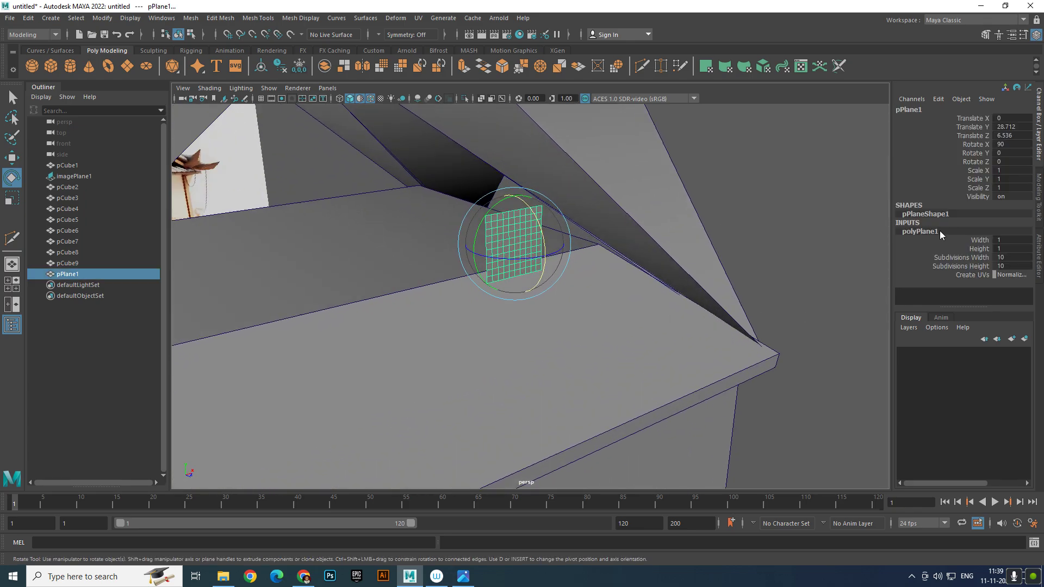
left_click_drag(1021, 259, 1019, 266)
type("0")
key("Return")
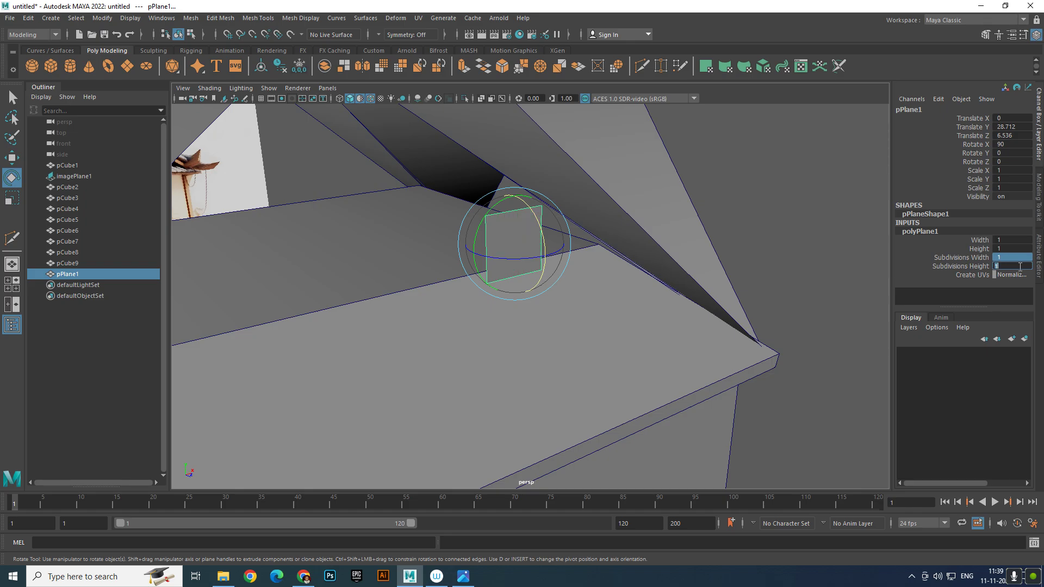
left_click(792, 284)
Drag the plane's two top vertices together into a single peak to form a triangle
left_click(531, 242)
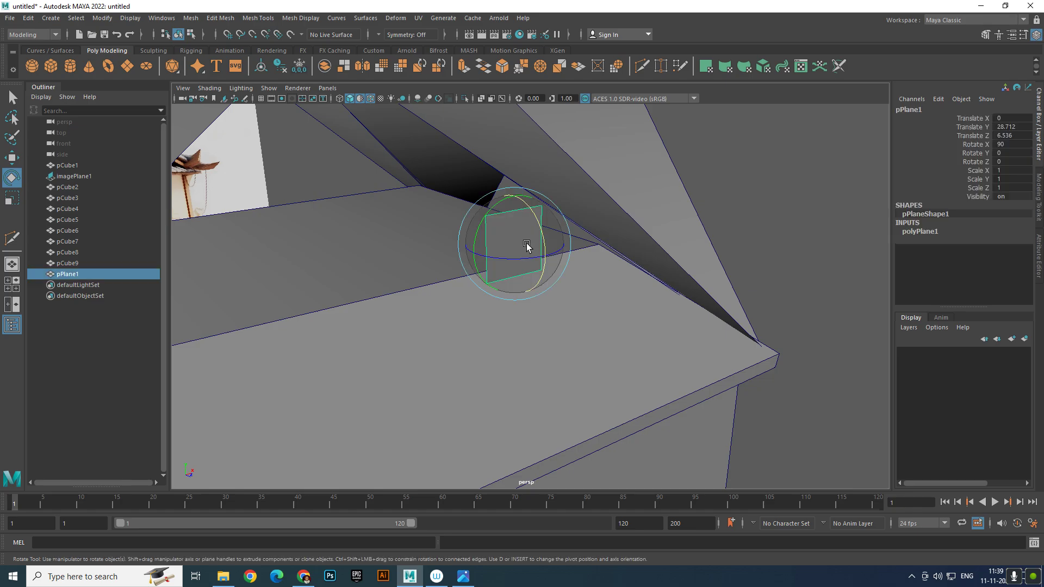
right_click_drag(530, 239, 424, 172)
left_click_drag(424, 172, 605, 232)
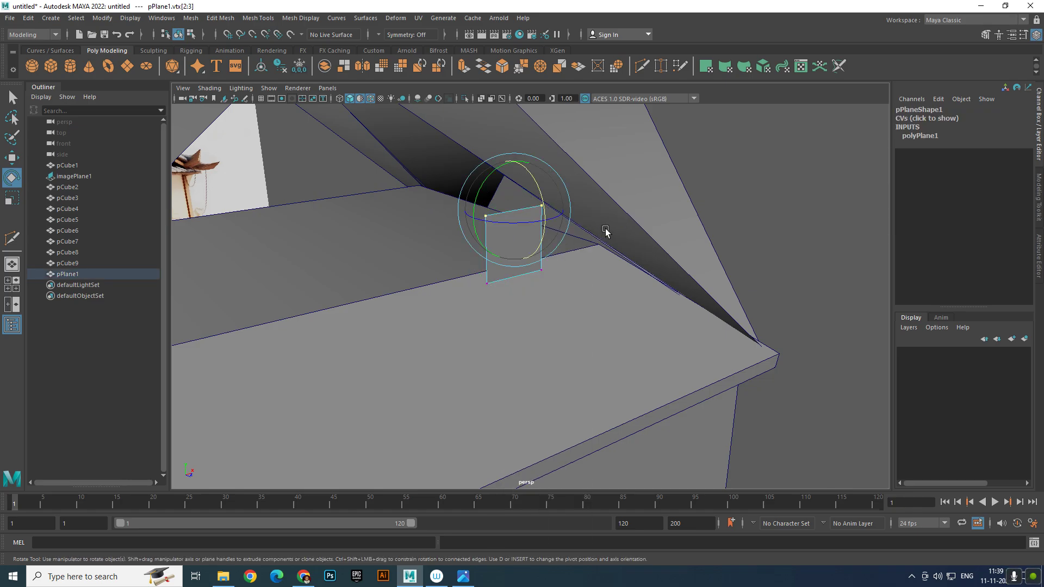
key("w")
right_click_drag(604, 340, 626, 50, "shift")
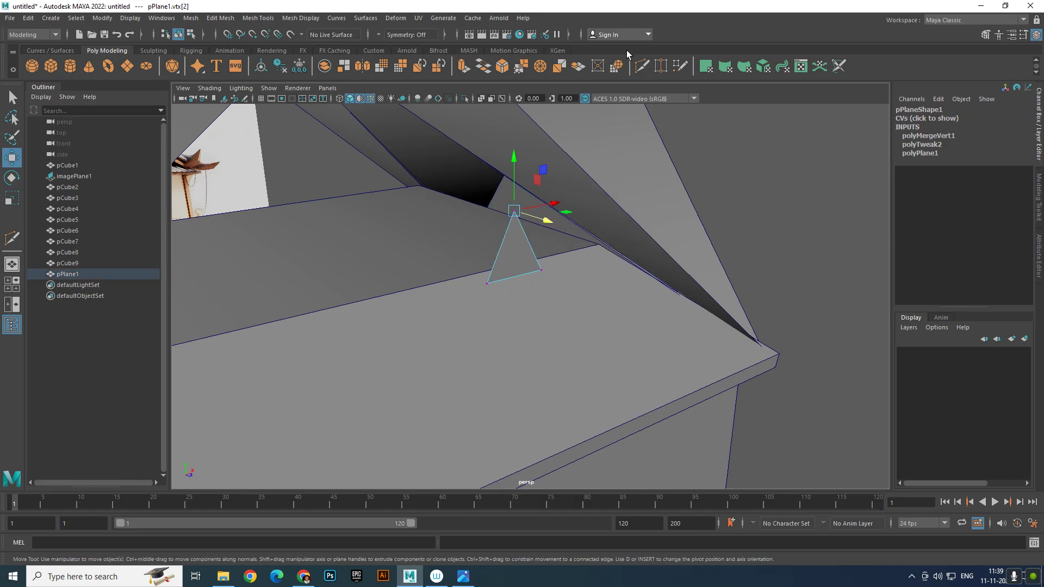
scroll(364, 230, "down", 3)
scroll(363, 230, "down", 5)
Widen the triangle and slide it up the roof slope into the gable opening
left_click_drag(442, 213, 606, 335)
key("e")
key("r")
left_click_drag(564, 270, 568, 307)
key("w")
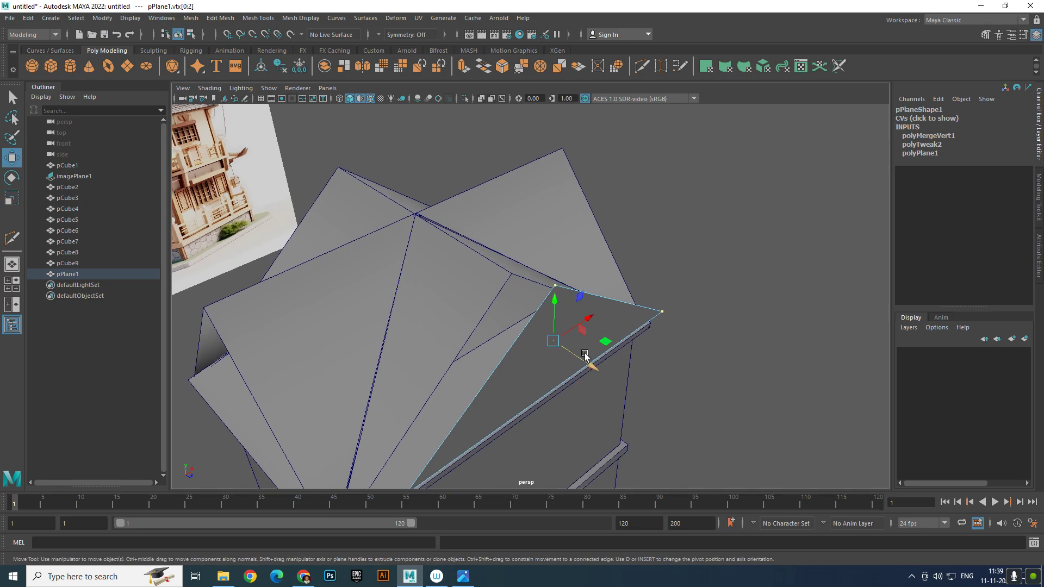
left_click_drag(590, 361, 530, 326)
left_click_drag(530, 326, 482, 281, "alt")
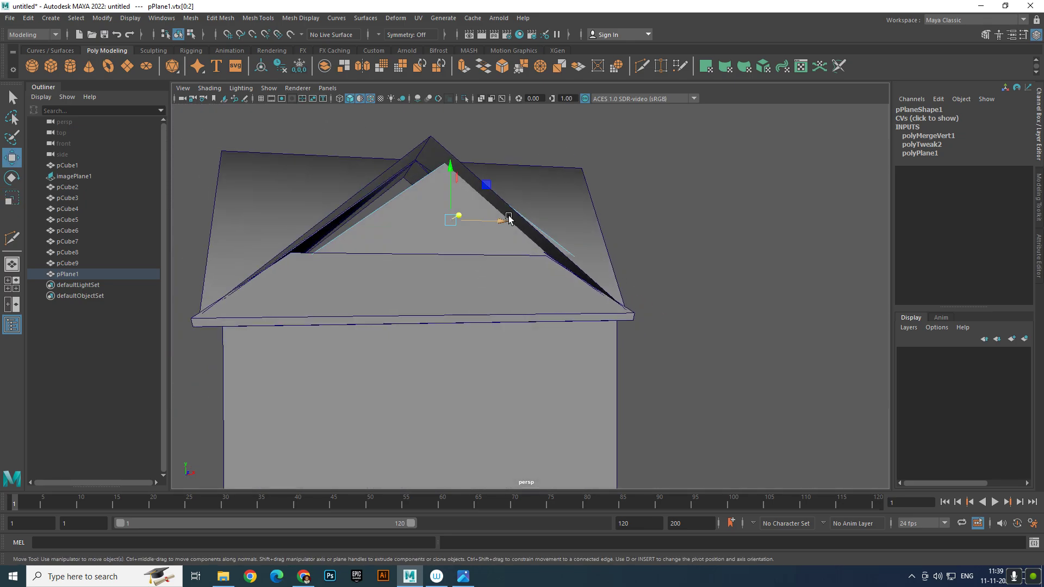
left_click_drag(509, 218, 444, 214)
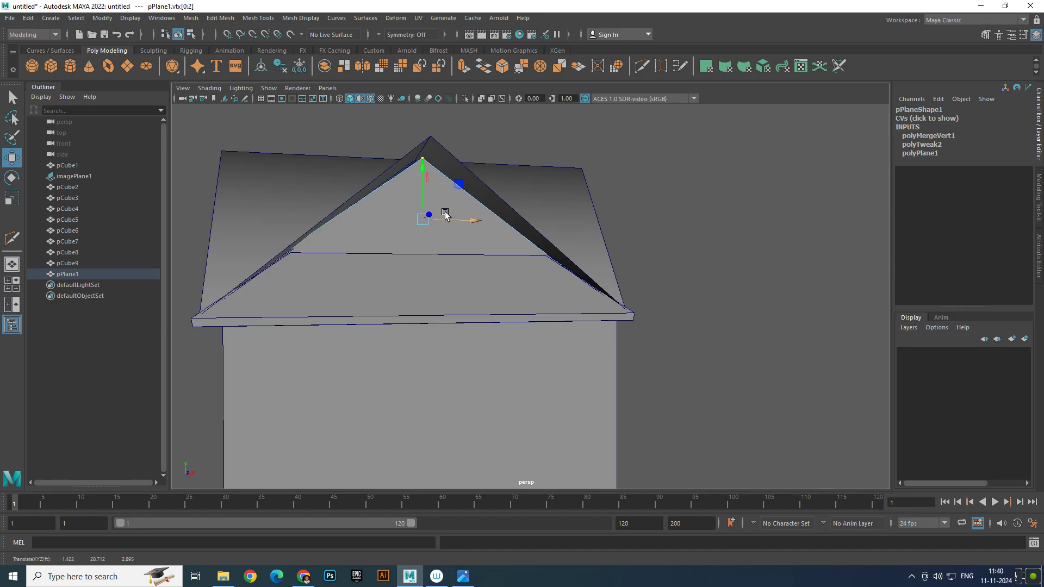
left_click_drag(421, 174, 419, 169)
Raise the apex to the ridge and draw the base corners inward under the roof
key("r")
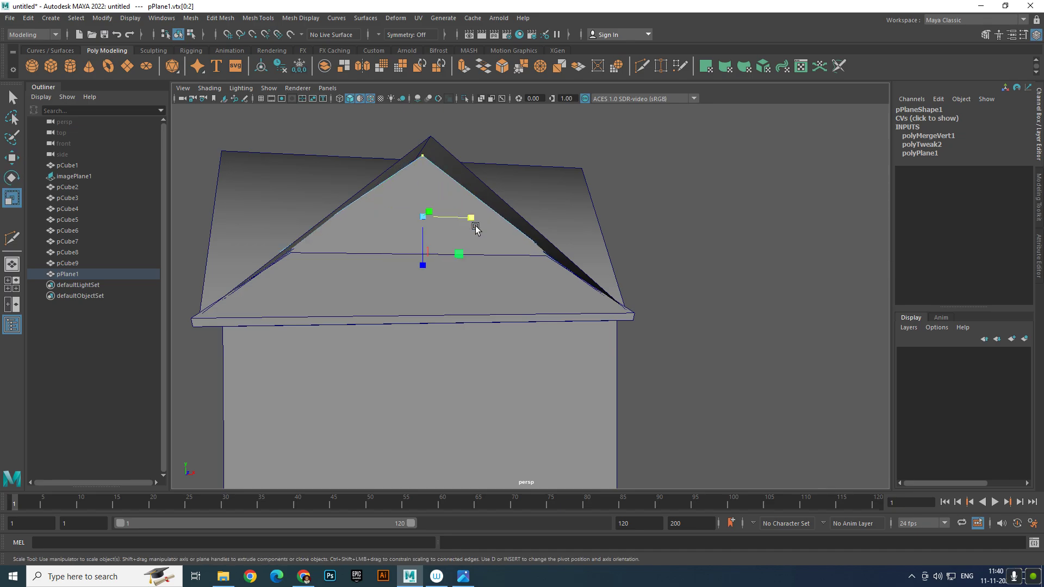
left_click_drag(471, 218, 469, 219)
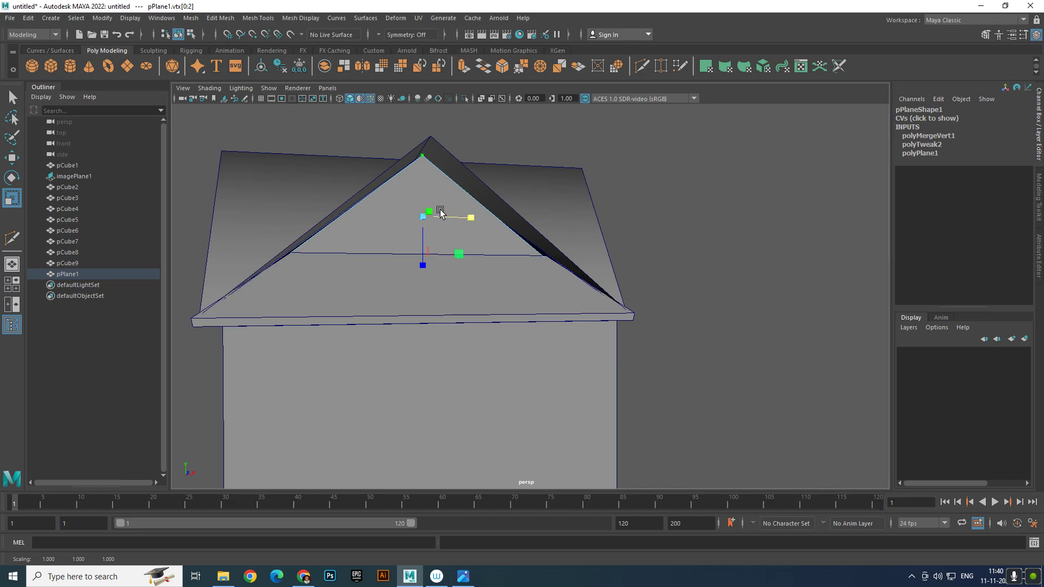
key("w")
left_click_drag(422, 170, 421, 164)
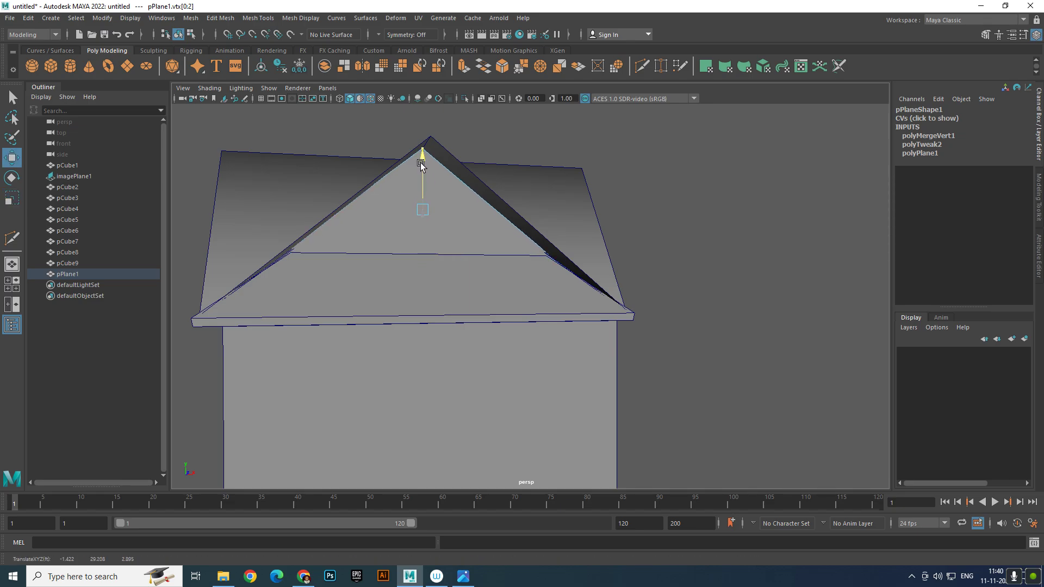
key("r")
left_click_drag(469, 211, 469, 212)
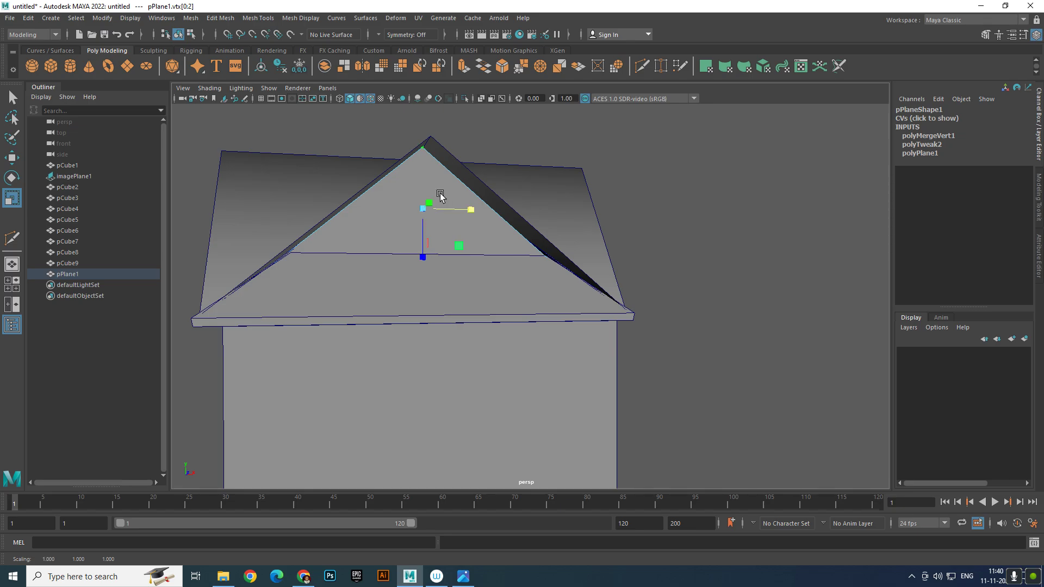
left_click_drag(424, 257, 425, 241)
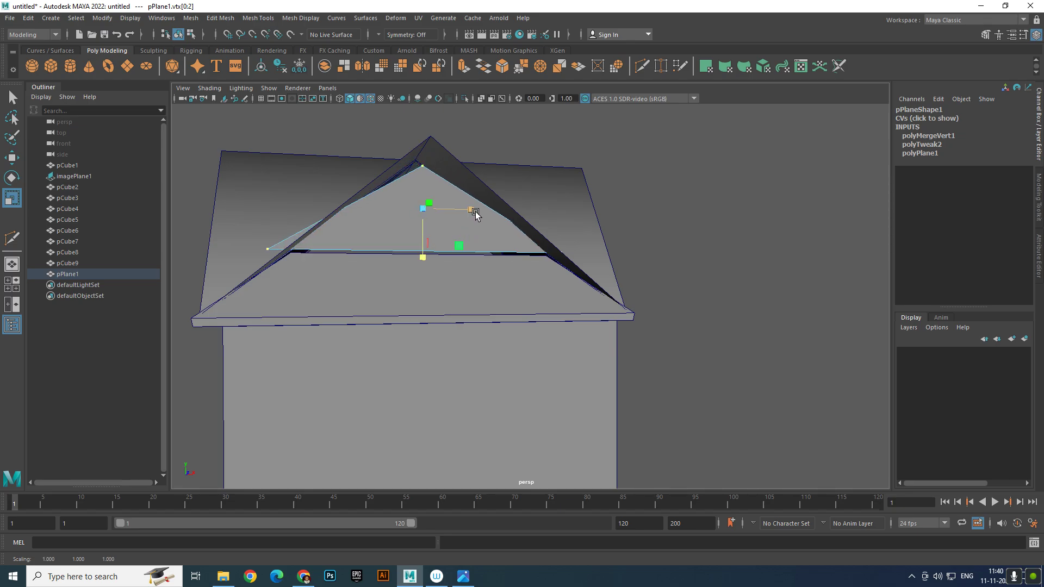
left_click_drag(475, 212, 427, 255)
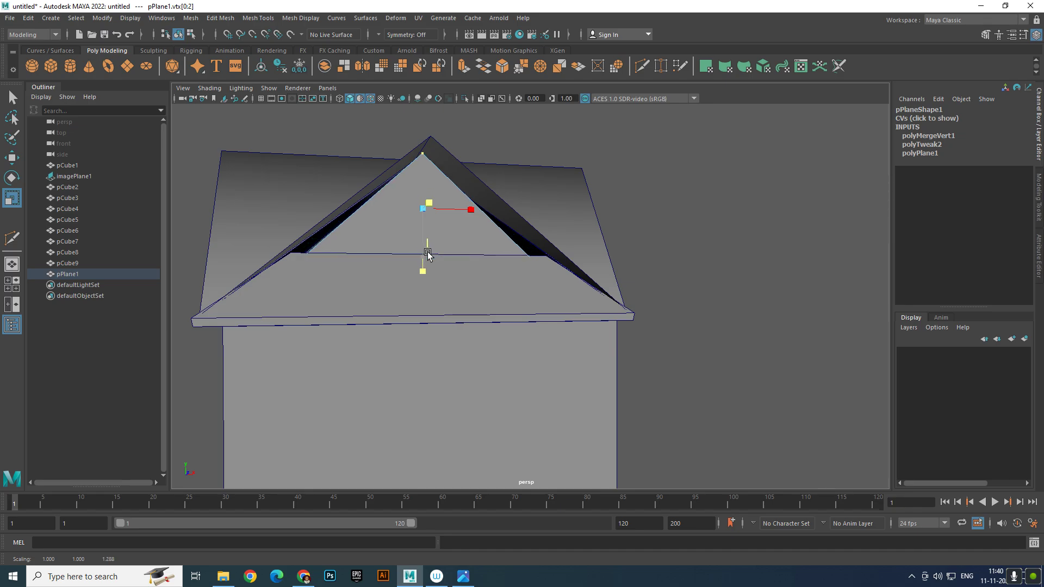
Nudge the apex slightly higher, return to object mode, and check the gable from the side
key("w")
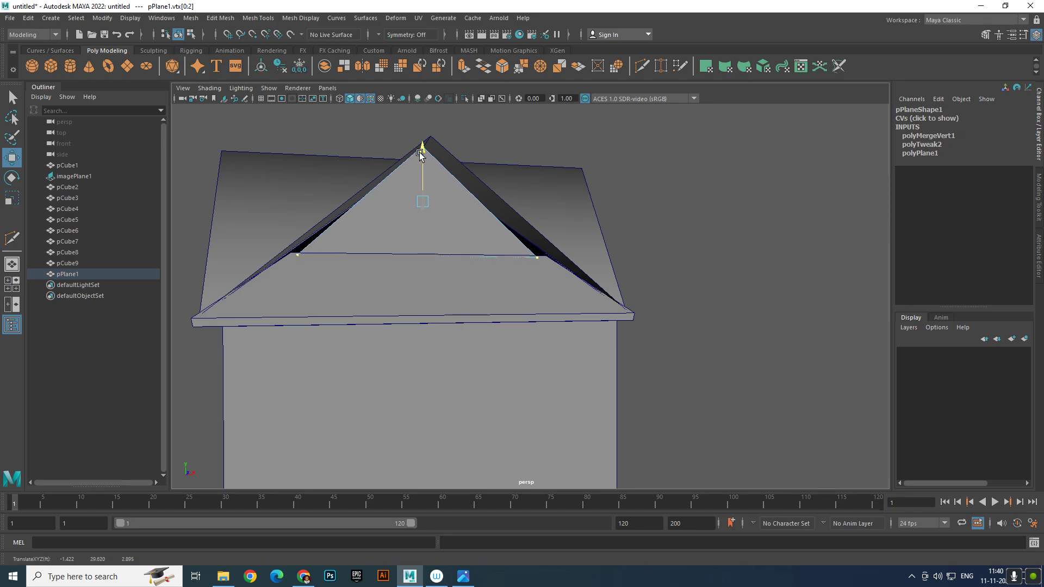
left_click_drag(420, 155, 420, 153)
key("r")
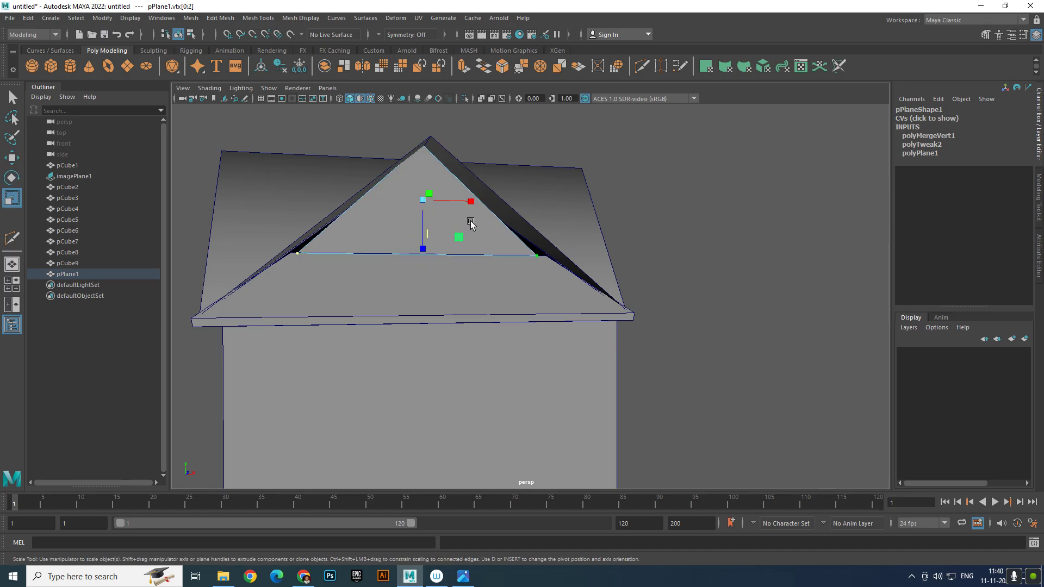
key("F8")
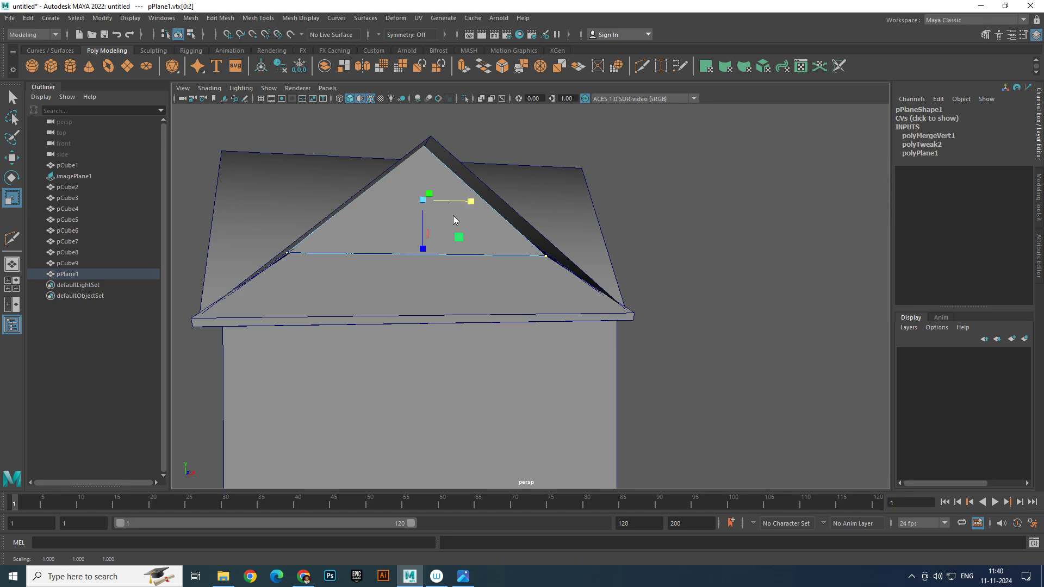
left_click(633, 211)
scroll(609, 229, "down", 5)
mouse_move(540, 274)
left_mouse_down("alt")
mouse_move(482, 282)
mouse_move(463, 269)
mouse_move(605, 276)
mouse_move(550, 239)
mouse_move(459, 263)
mouse_move(550, 280)
left_mouse_up("alt")
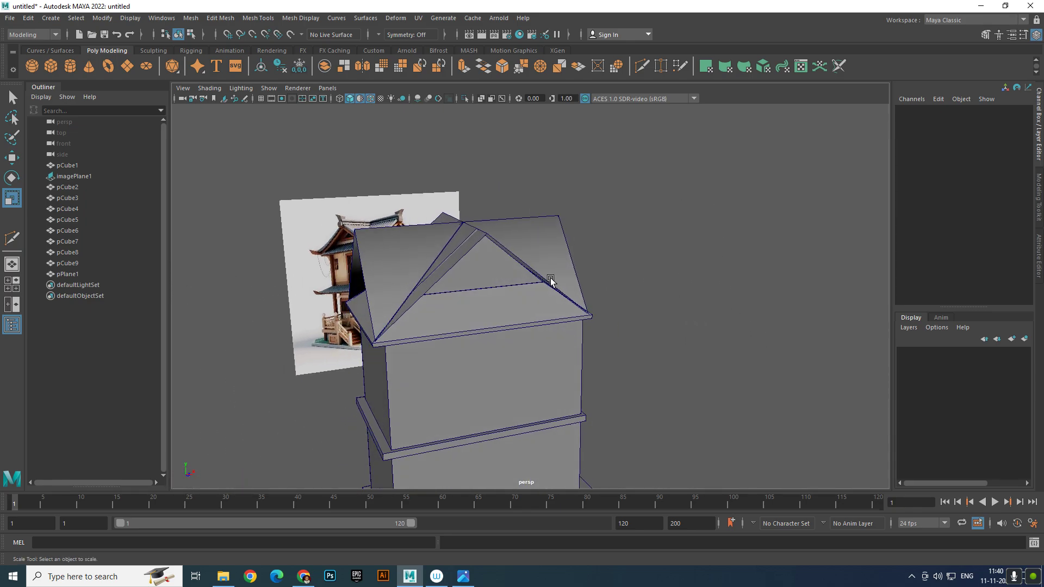
Duplicate the gable triangle pPlane1 and set the copy's Rotate Y to -90
left_click(479, 277)
scroll(503, 301, "up", 3)
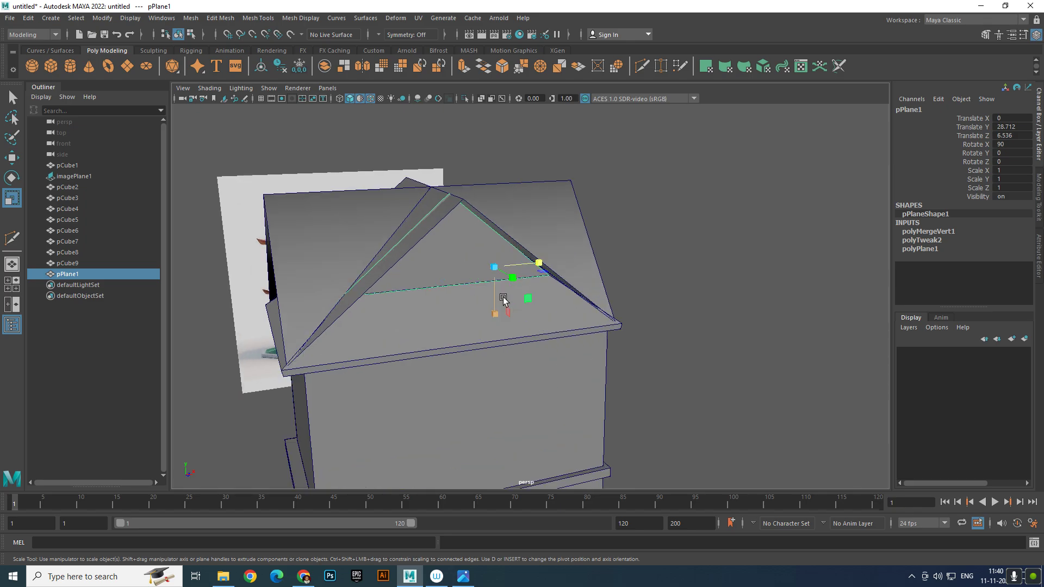
middle_click_drag(503, 298, 565, 288, "alt")
mouse_move(565, 285)
left_mouse_down("alt")
mouse_move(524, 239)
mouse_move(560, 267)
mouse_move(536, 279)
mouse_move(543, 250)
mouse_move(629, 247)
mouse_move(641, 263)
mouse_move(671, 256)
mouse_move(554, 257)
mouse_move(674, 283)
mouse_move(675, 270)
left_mouse_up("alt")
key("w")
key("ctrl+d")
key("e")
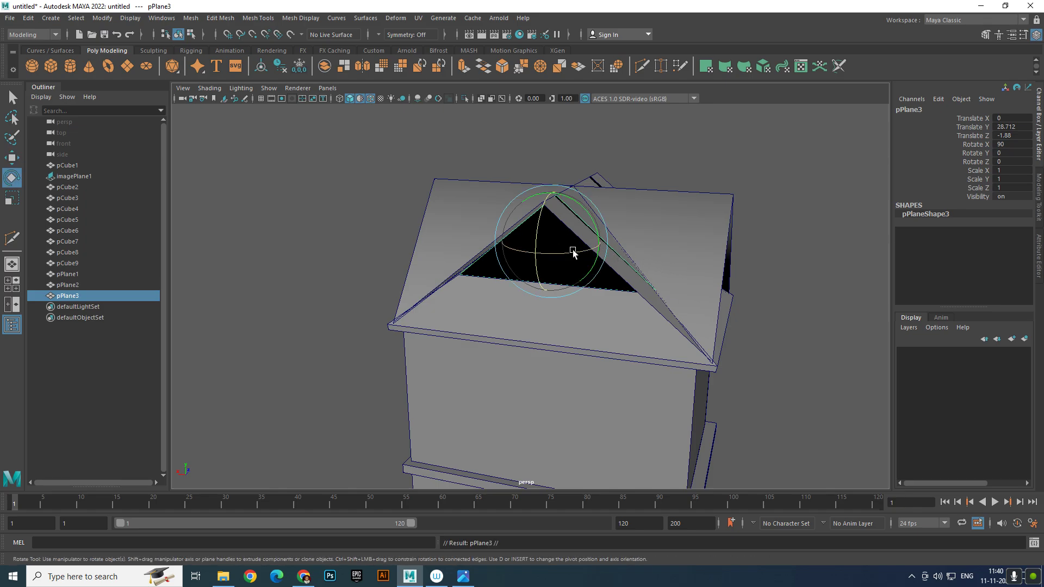
left_click_drag(568, 260, 508, 267)
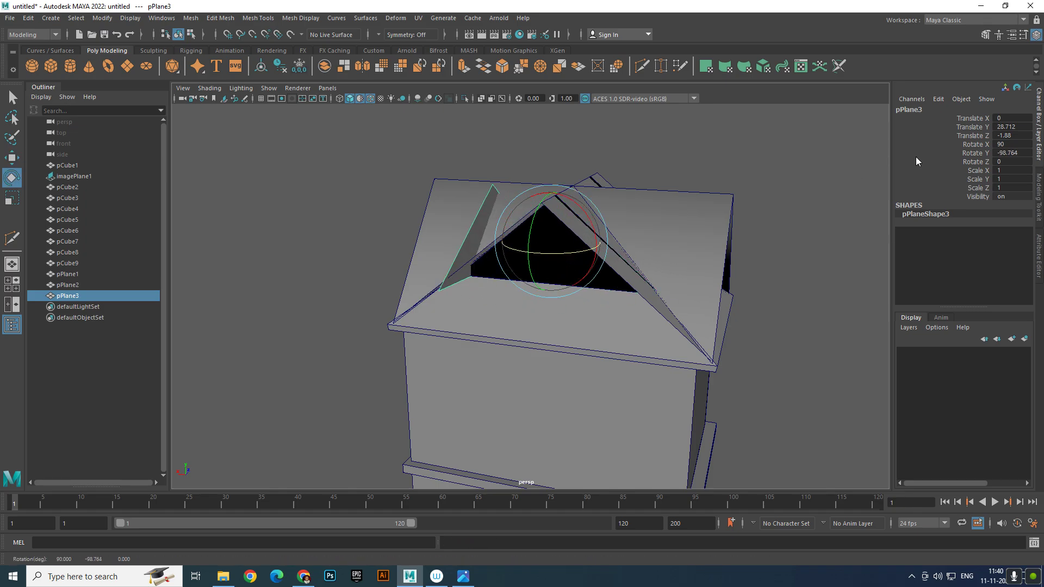
double_click(1019, 158)
type("-90")
key("Return")
Move and narrow the rotated triangle to fit the front crossing gable opening
left_click(378, 294)
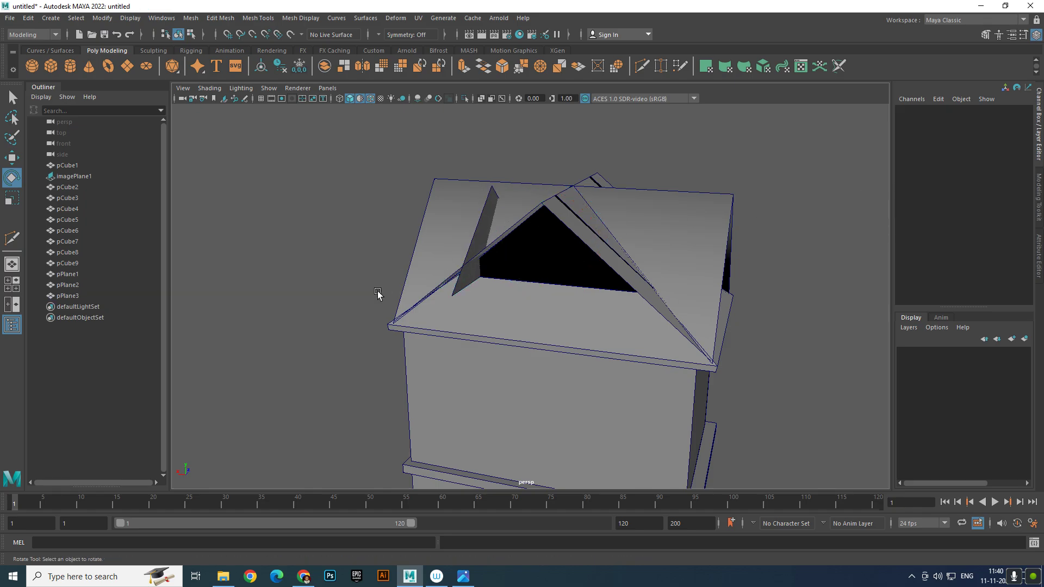
left_click_drag(378, 293, 553, 289, "alt")
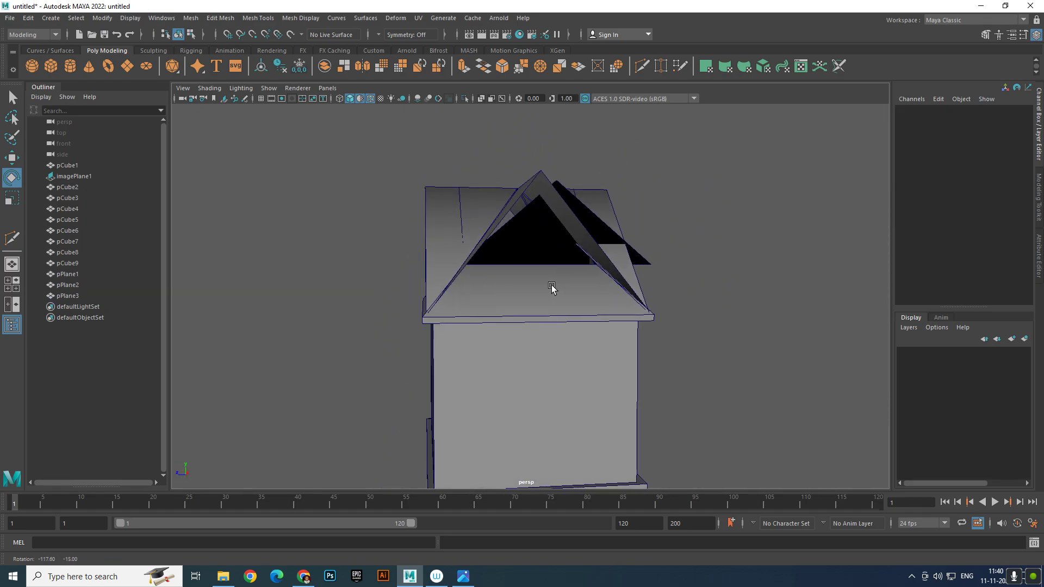
left_click(600, 223)
key("w")
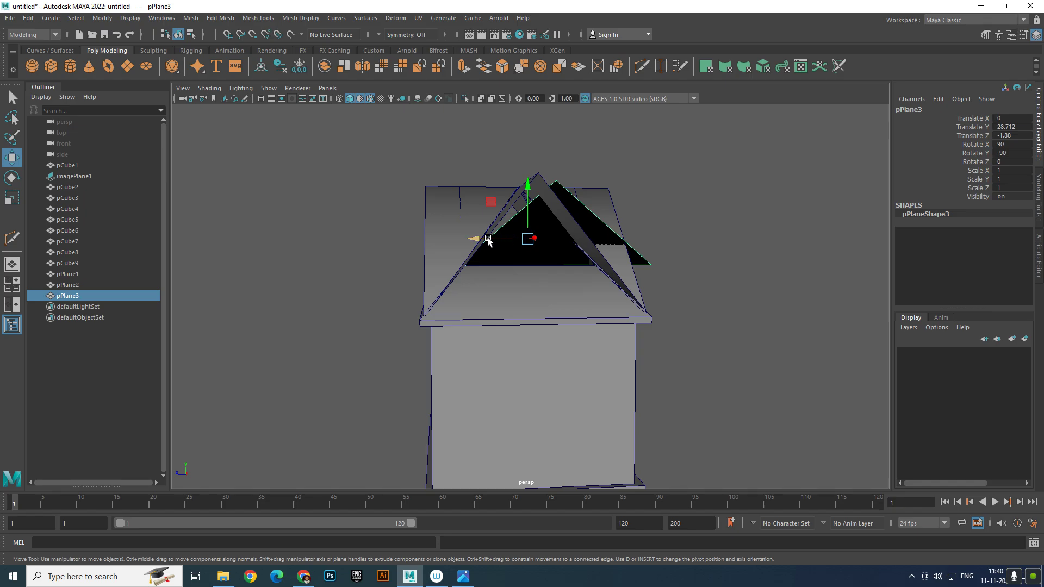
left_click_drag(488, 241, 460, 245)
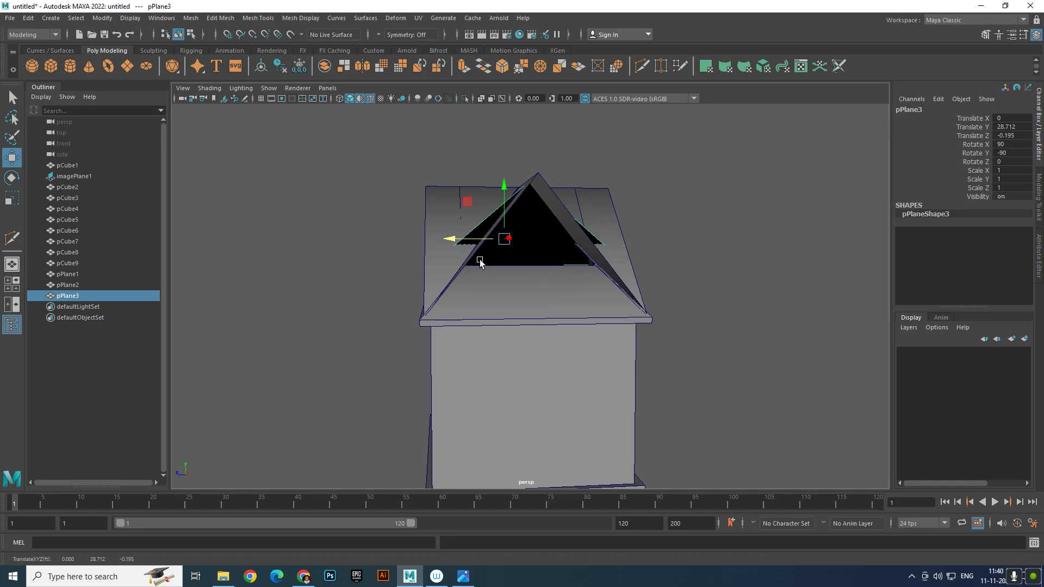
key("e")
key("r")
left_click_drag(451, 240, 537, 284)
key("w")
scroll(474, 210, "down", 5)
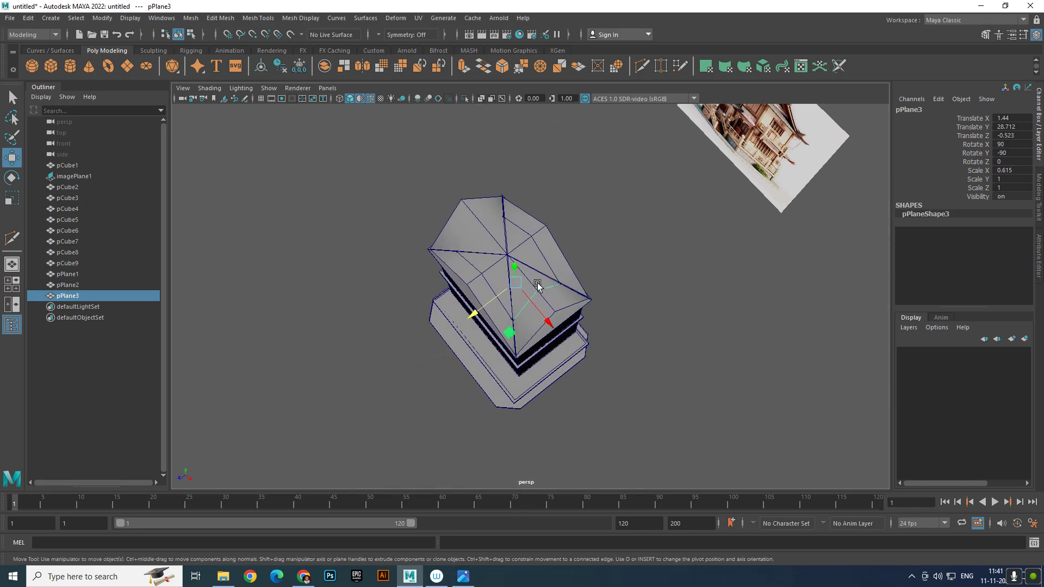
scroll(549, 297, "up", 3)
Duplicate the fitted triangle and move the copy to the opposite gable end
key("ctrl+d")
left_click_drag(522, 320, 413, 227)
left_click(613, 214)
scroll(614, 214, "down", 3)
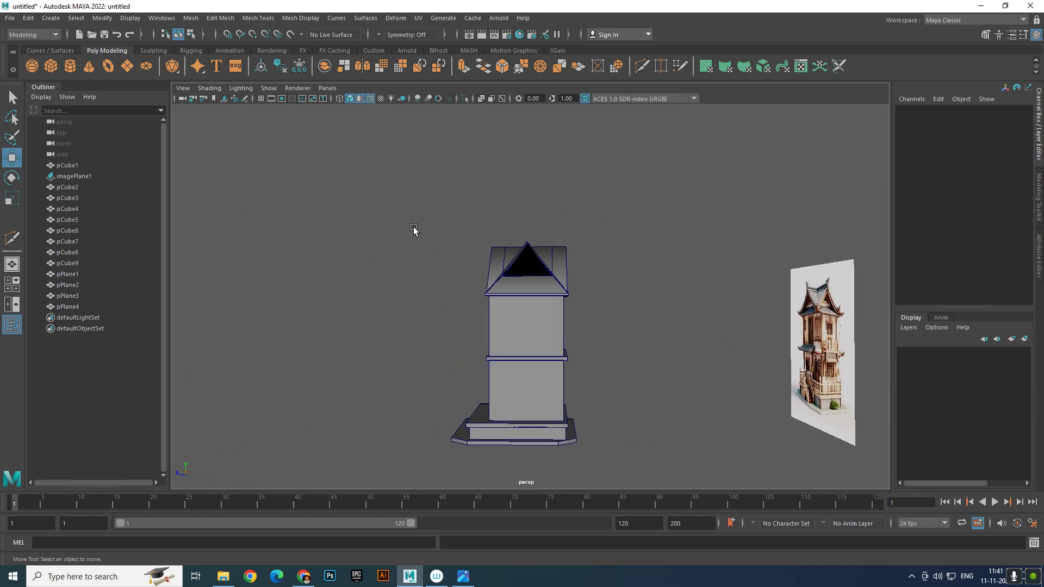
right_click_drag(413, 227, 587, 233, "alt")
Reverse the normals of the front gable triangle pPlane3 with Mesh Display > Reverse
left_click(546, 229)
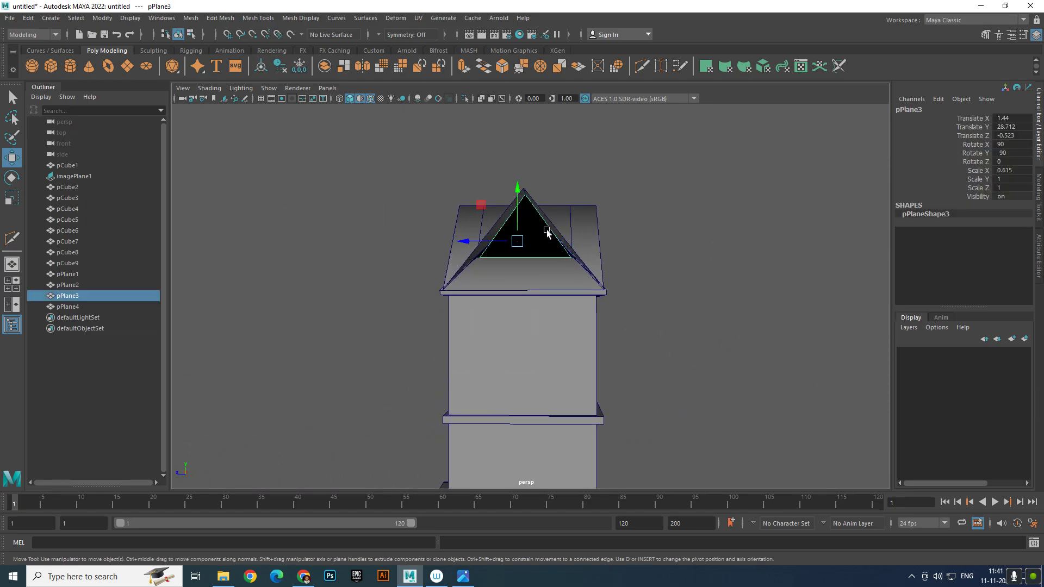
left_click(214, 18)
mouse_move(201, 25)
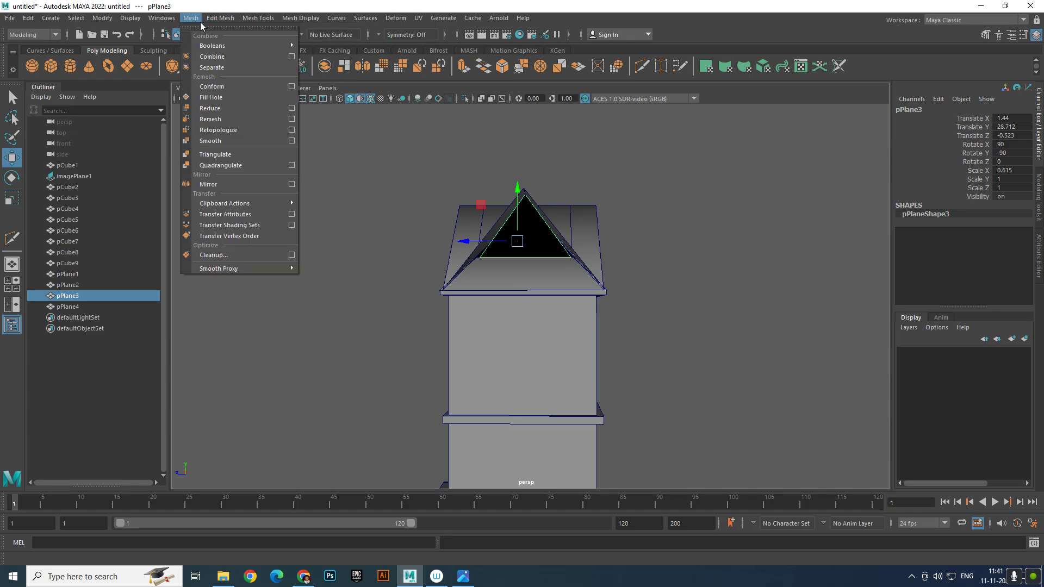
mouse_move(263, 21)
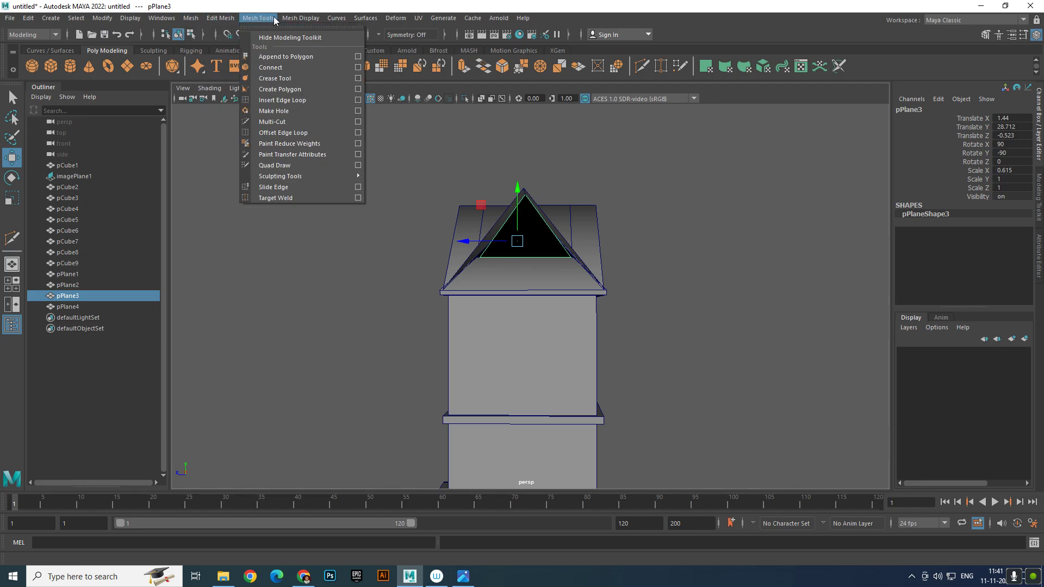
mouse_move(304, 18)
left_click(314, 67)
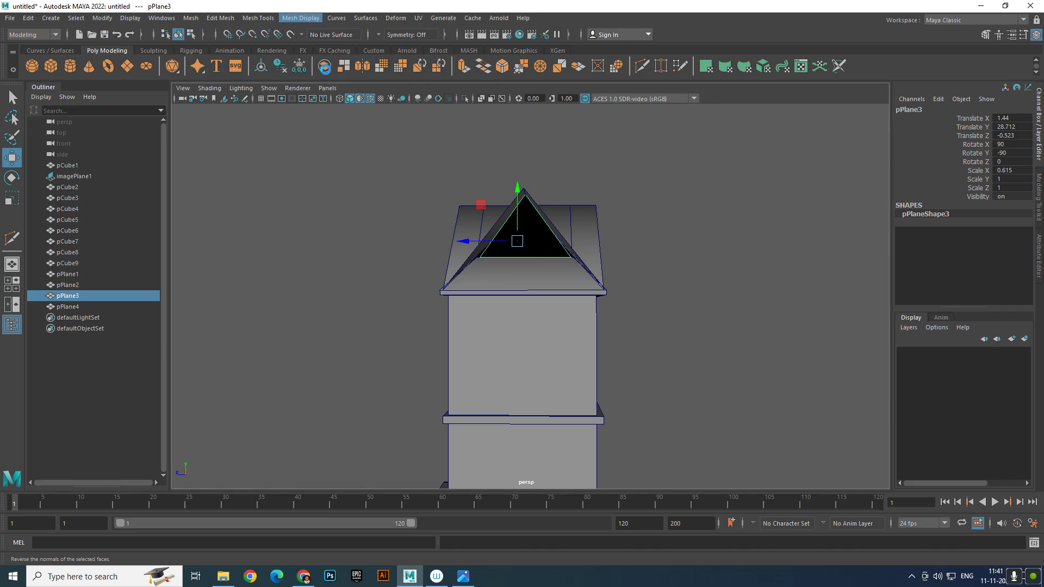
Reverse the black gable triangle pPlane2 too by repeating the last command with G
left_click(700, 279)
left_click_drag(670, 263, 513, 268, "alt")
left_click(569, 247)
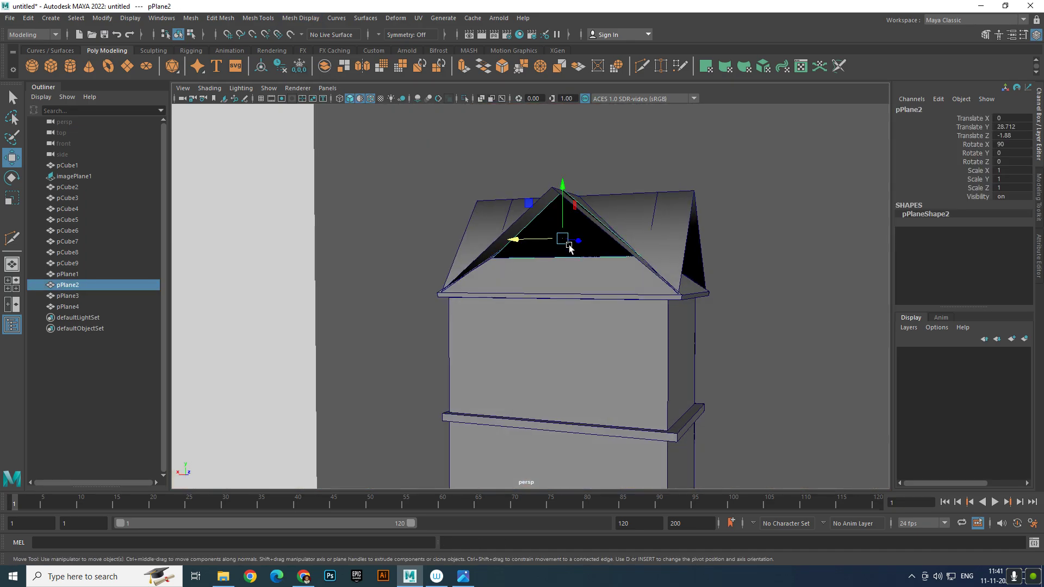
key("g")
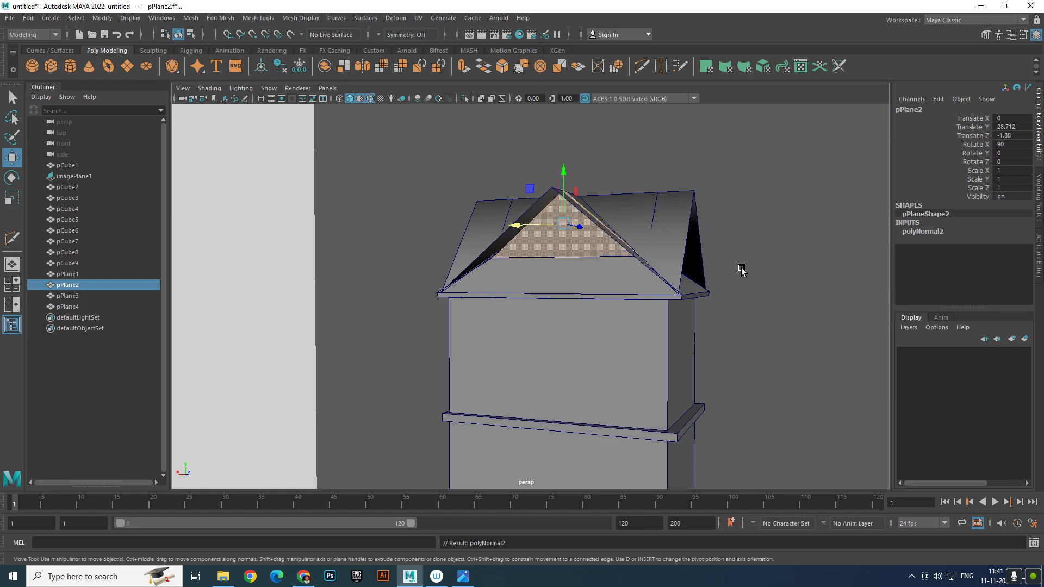
left_click(741, 271)
scroll(692, 259, "down", 5)
left_click_drag(689, 258, 475, 258, "alt")
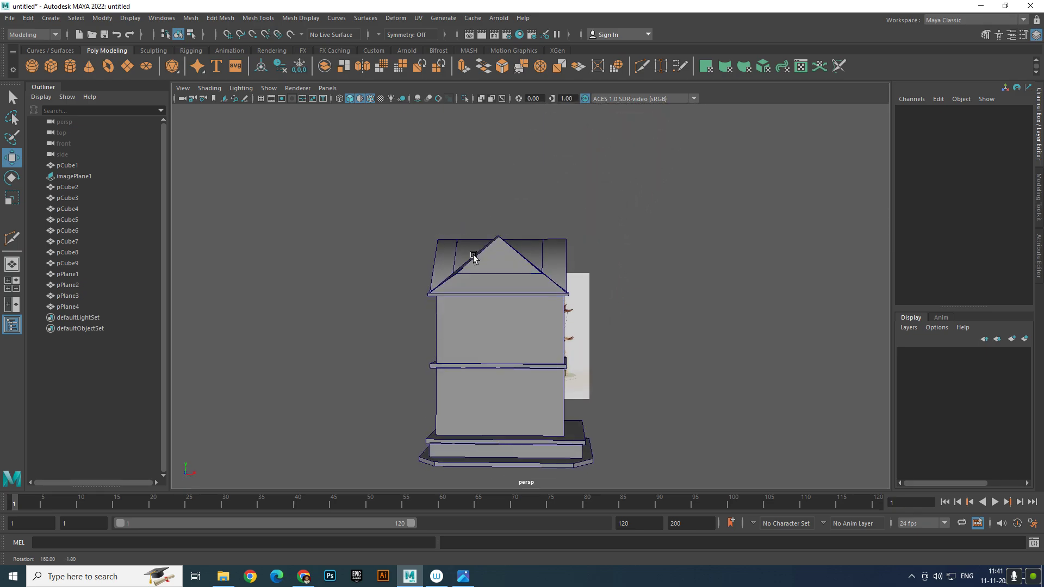
right_click_drag(476, 260, 632, 346, "alt")
middle_click_drag(640, 338, 645, 319, "alt")
left_click_drag(645, 321, 683, 283, "alt")
middle_click_drag(684, 283, 616, 333, "alt")
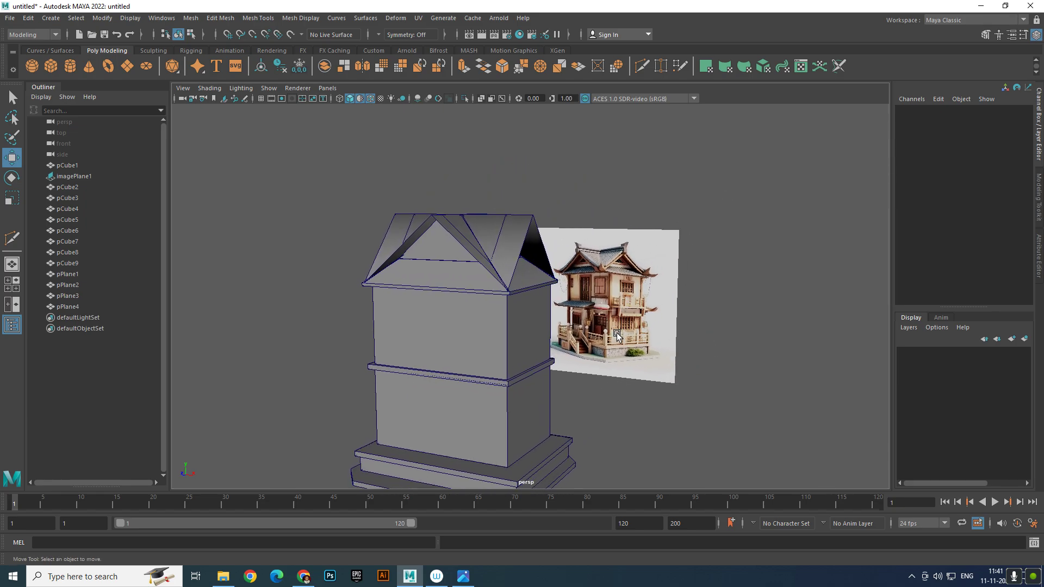